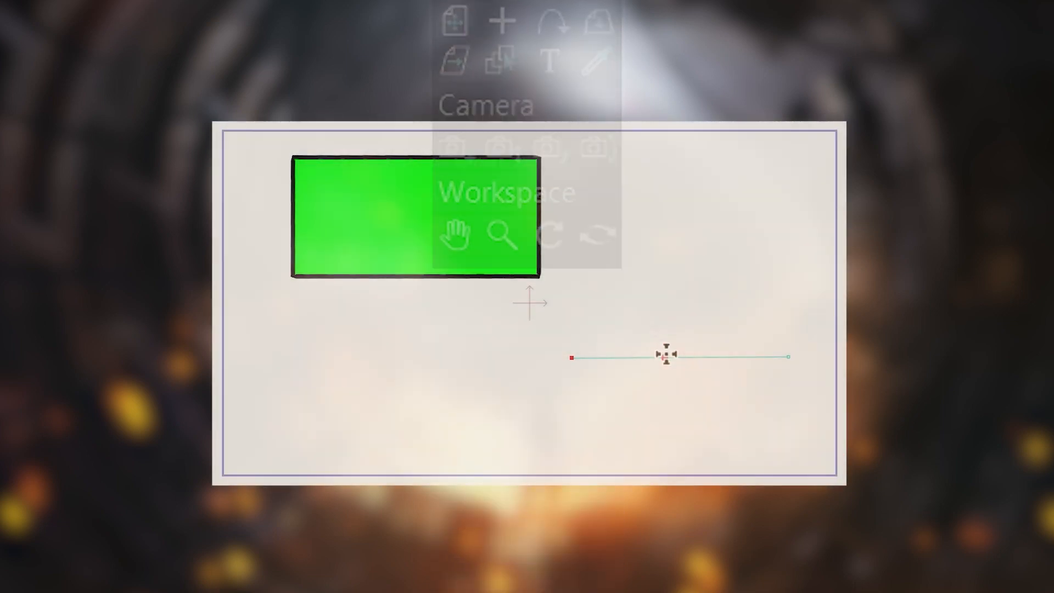
pyautogui.moveTo(664, 353)
pyautogui.mouseDown()
pyautogui.moveTo(670, 402)
pyautogui.moveTo(706, 361)
pyautogui.mouseUp()
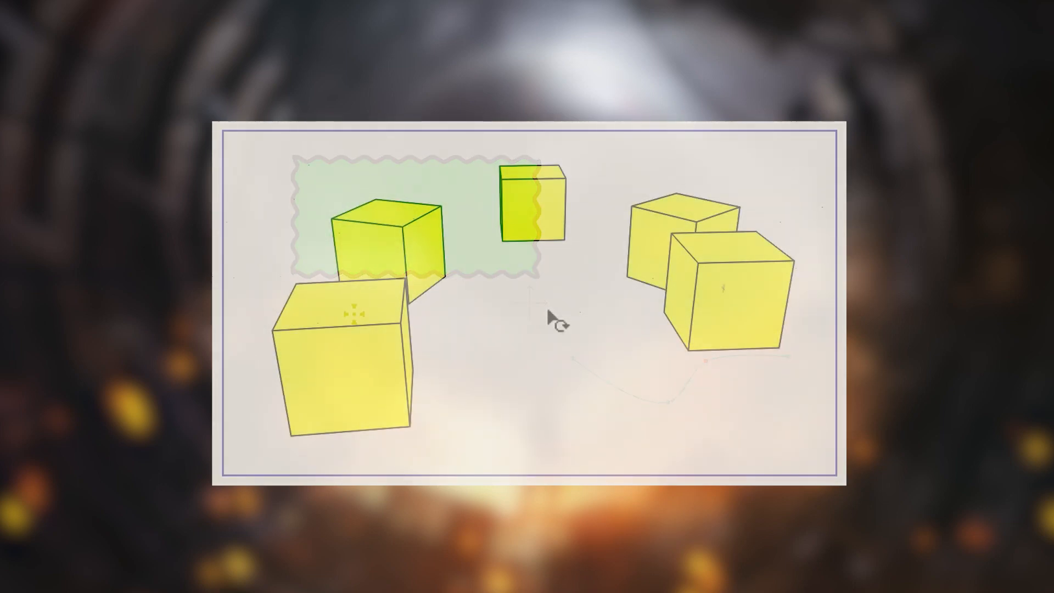
pyautogui.moveTo(547, 311); pyautogui.dragTo(671, 312)
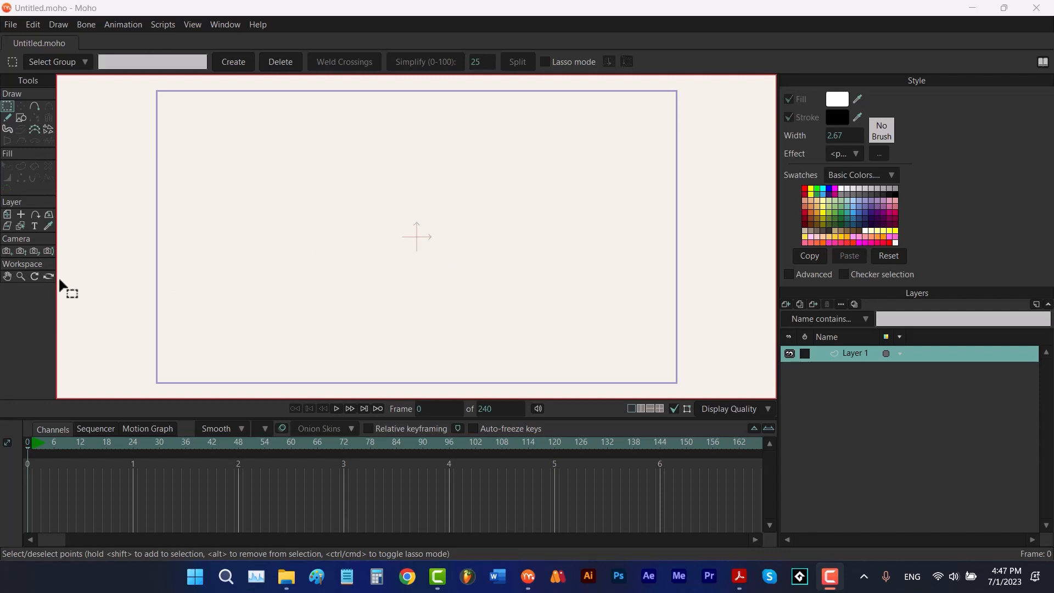
pyautogui.click(224, 26)
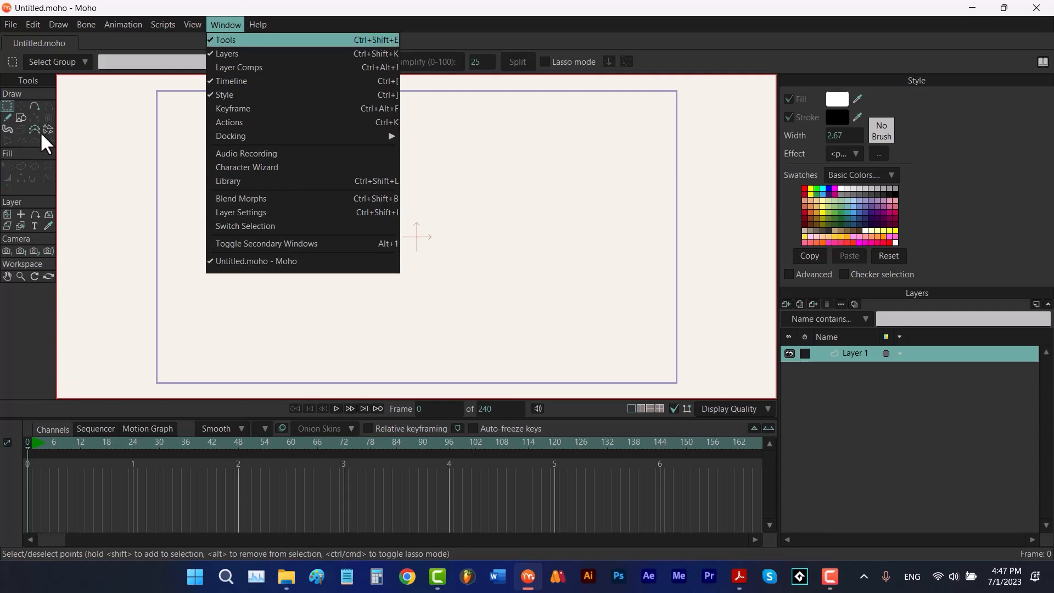
pyautogui.moveTo(246, 137)
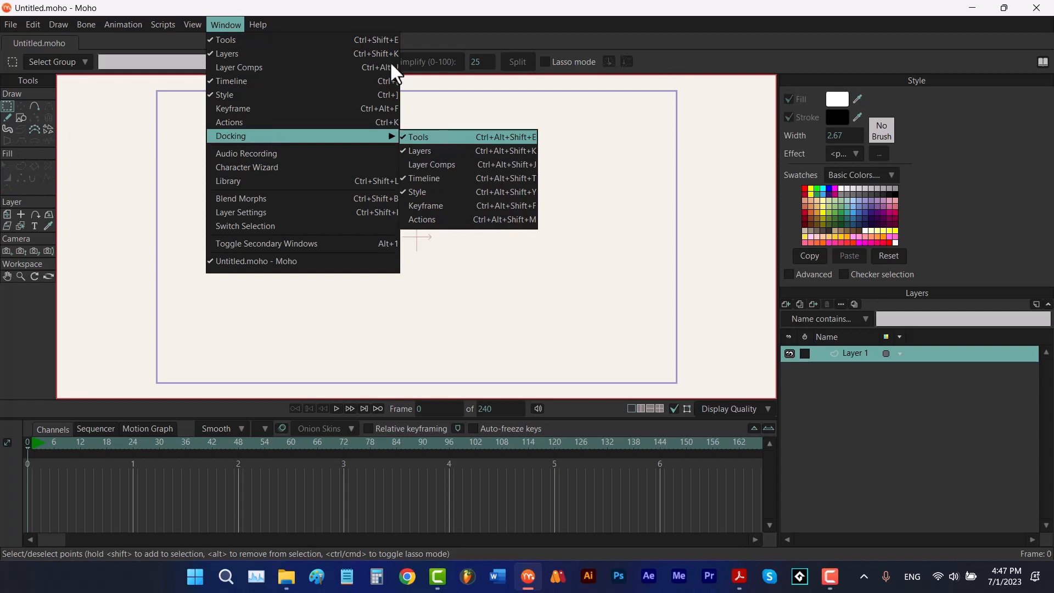
pyautogui.click(215, 15)
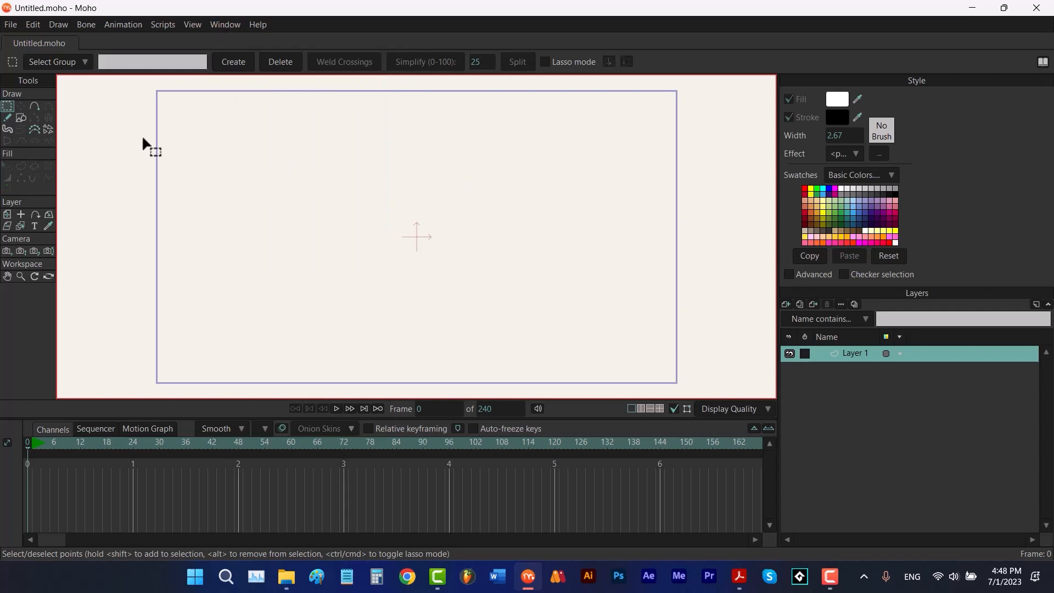
# Draw a rectangle on the canvas with the Draw Shape tool, then undo it
pyautogui.click(24, 120)
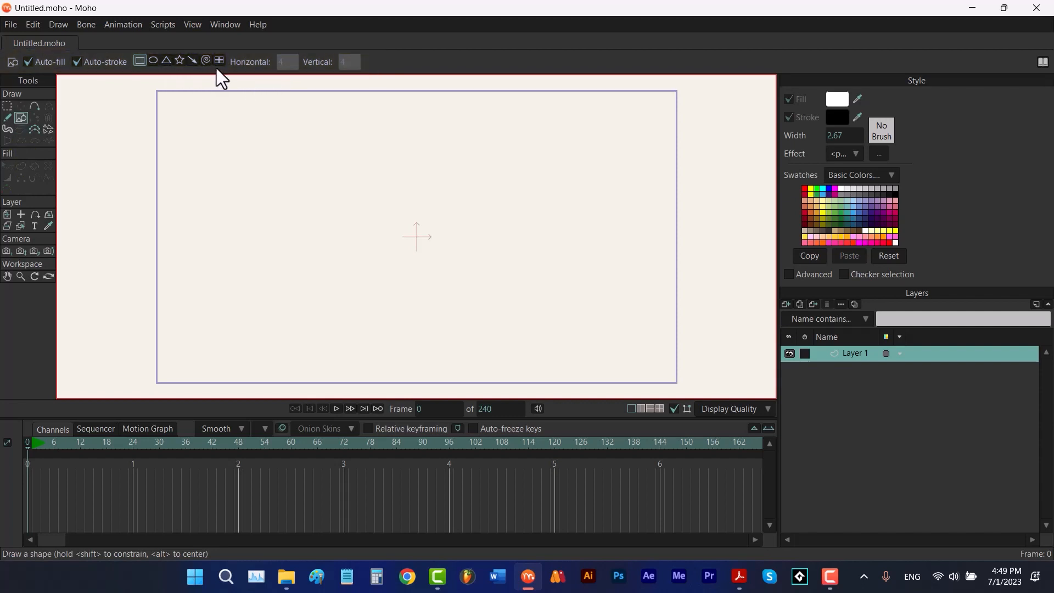
pyautogui.moveTo(283, 139); pyautogui.dragTo(529, 299)
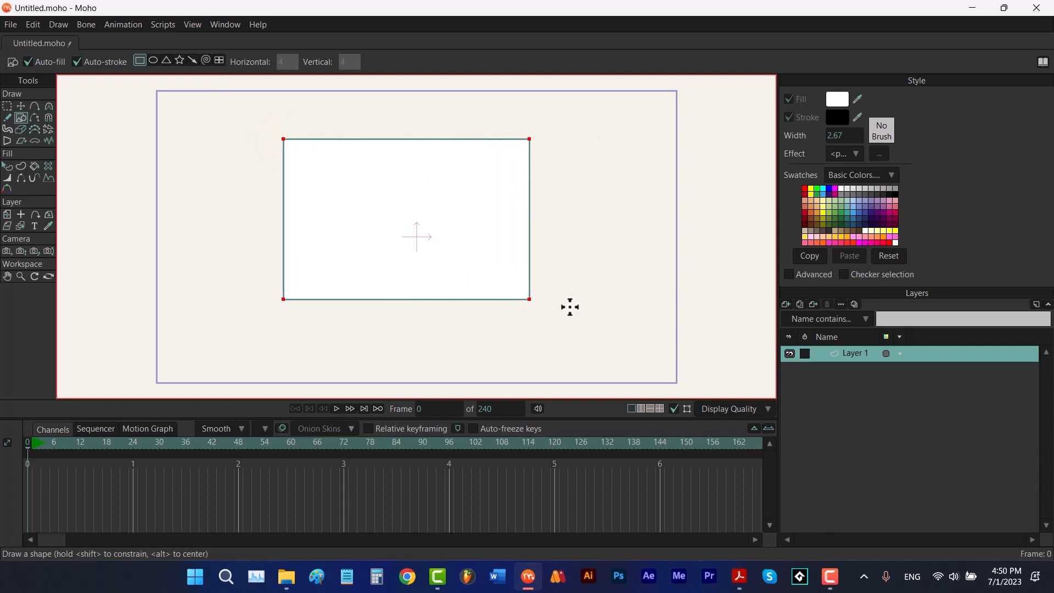
pyautogui.hotkey('ctrl', 'z')
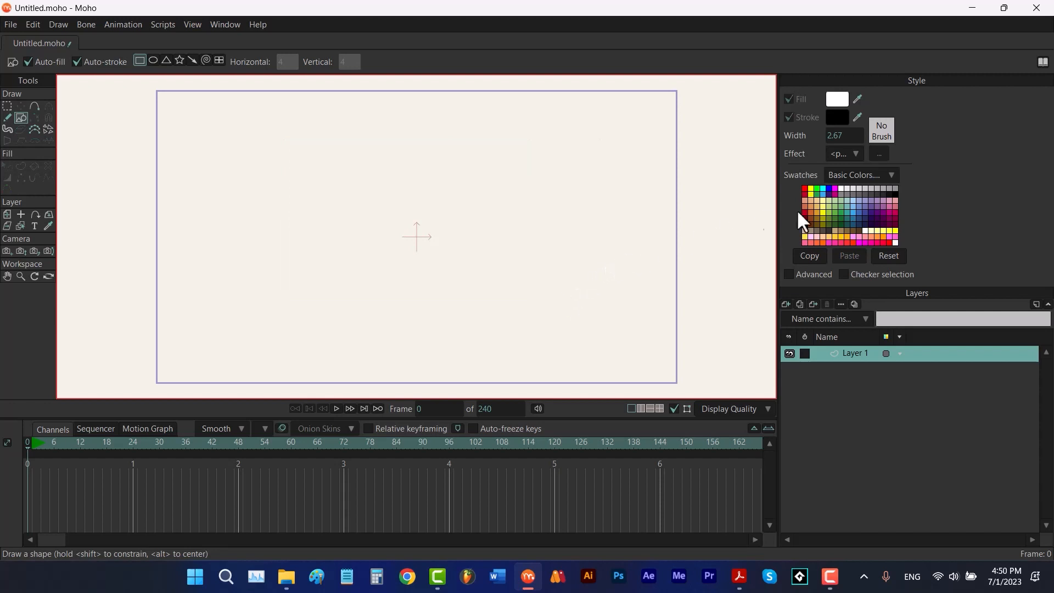
# Set the fill colour to green and try drawing a square shape, then undo it
pyautogui.click(817, 189)
pyautogui.moveTo(414, 231); pyautogui.dragTo(512, 289)
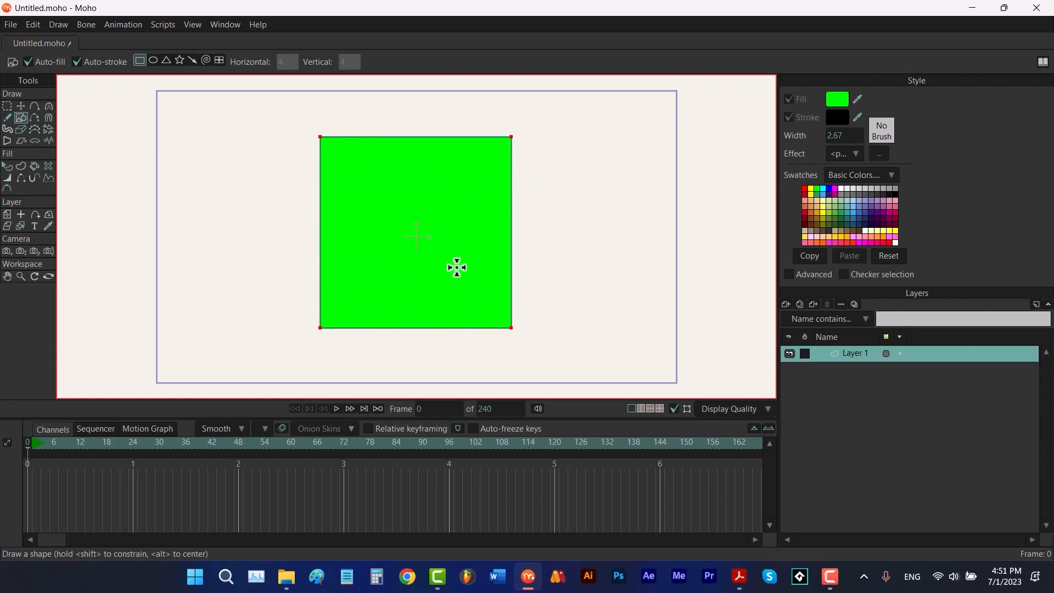
pyautogui.hotkey('ctrl', 'z')
# Draw a green circle centred on the canvas using the ellipse shape
pyautogui.click(152, 60)
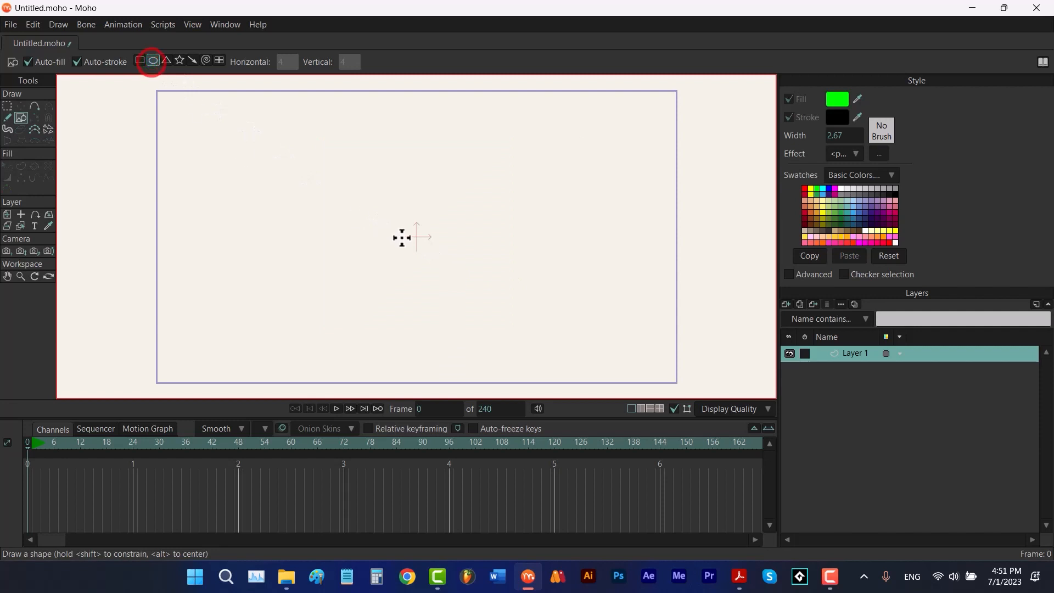
pyautogui.moveTo(417, 236); pyautogui.dragTo(515, 313)
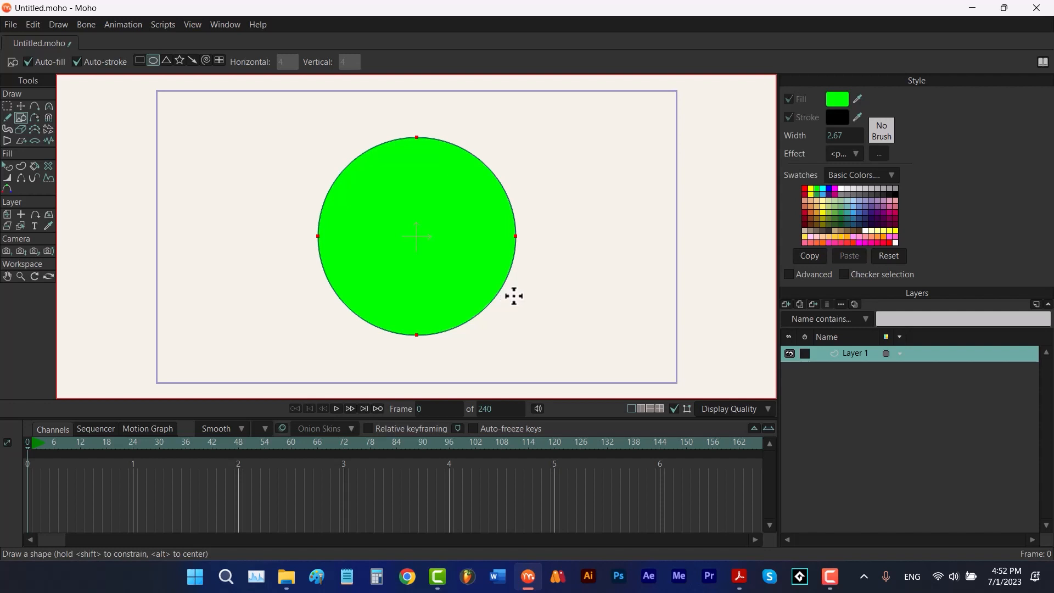
# Draw a small star shape to the upper left of the circle
pyautogui.click(179, 60)
pyautogui.moveTo(263, 191); pyautogui.dragTo(300, 215)
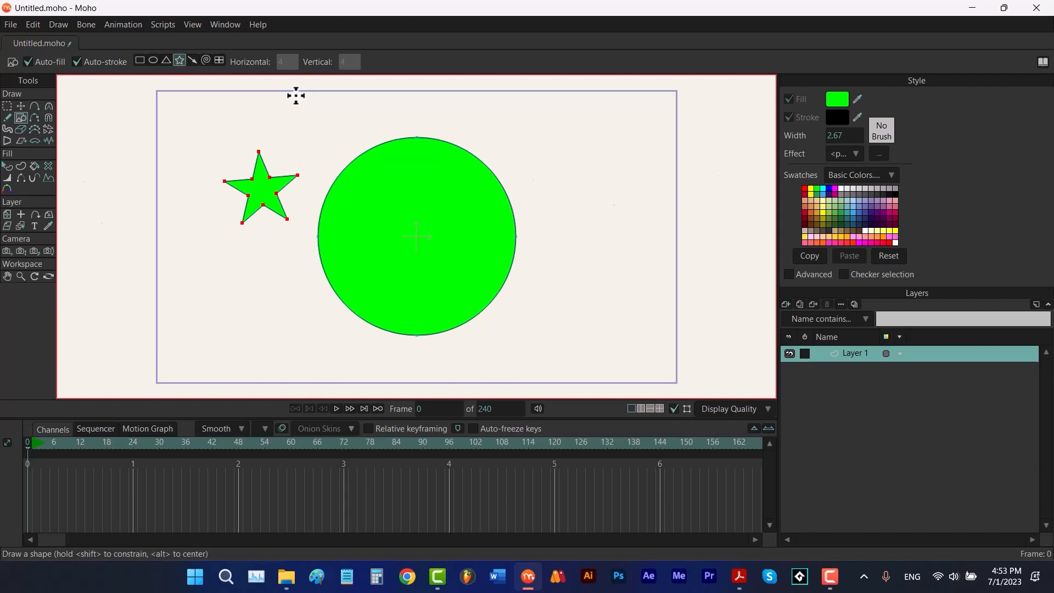
# Switch to the grid shape with 2 horizontal and 2 vertical divisions and draw a grid above the star
pyautogui.click(219, 59)
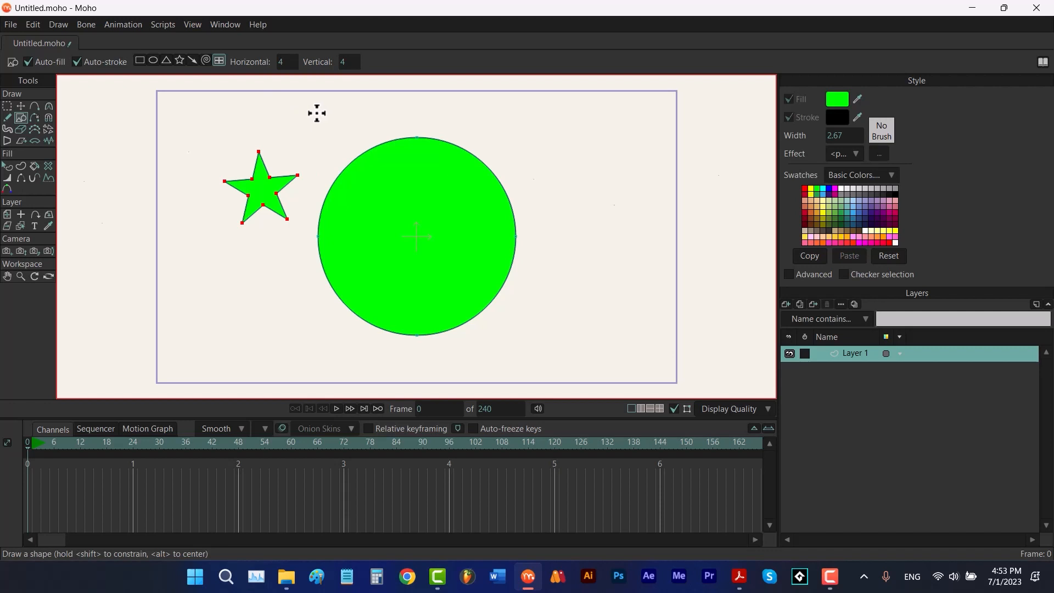
pyautogui.click(284, 61)
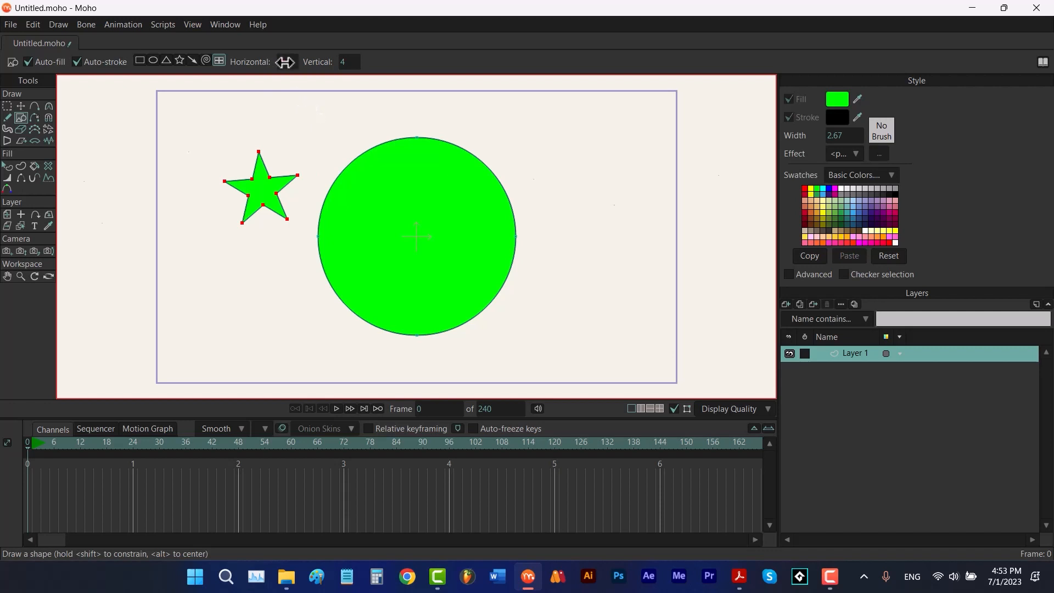
pyautogui.write('2')
pyautogui.click(346, 62)
pyautogui.write('2')
pyautogui.press('Return')
pyautogui.moveTo(324, 110)
pyautogui.mouseDown()
pyautogui.moveTo(252, 182)
pyautogui.moveTo(247, 168)
pyautogui.mouseUp()
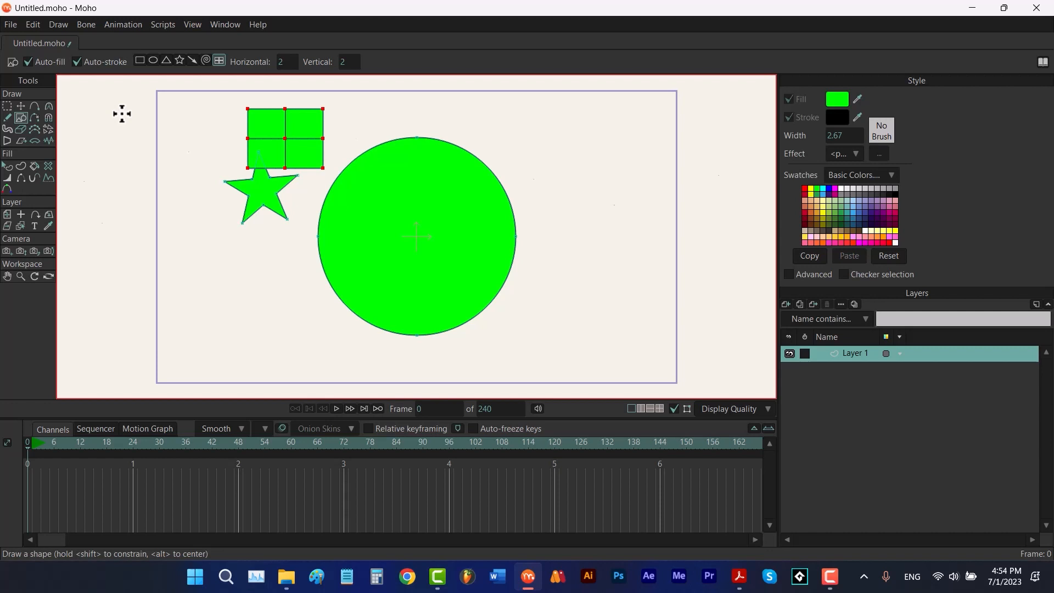
# Reset the shape tool's options to their defaults
pyautogui.click(8, 64)
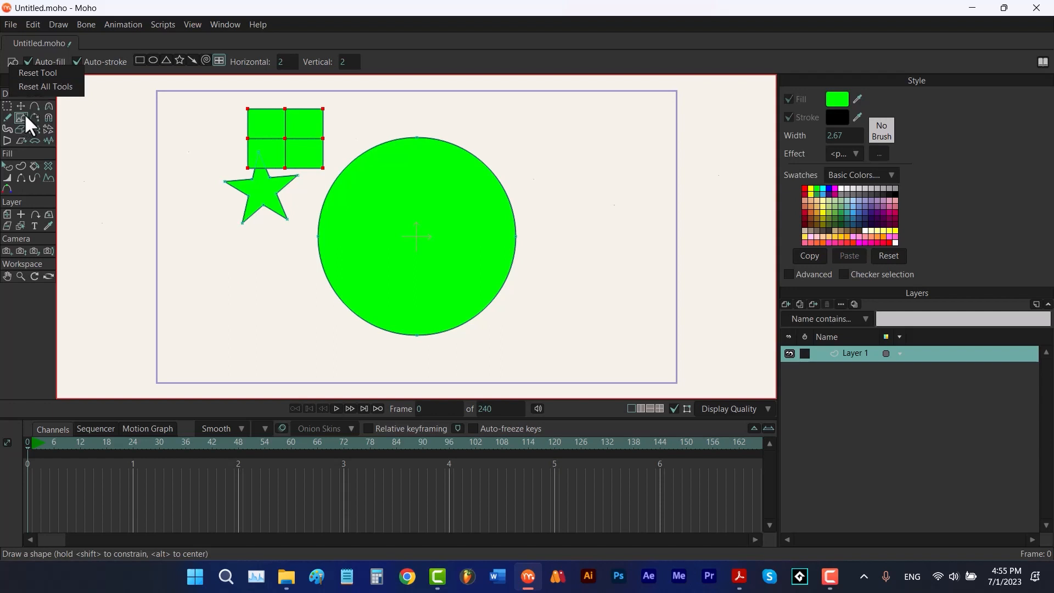
pyautogui.click(39, 72)
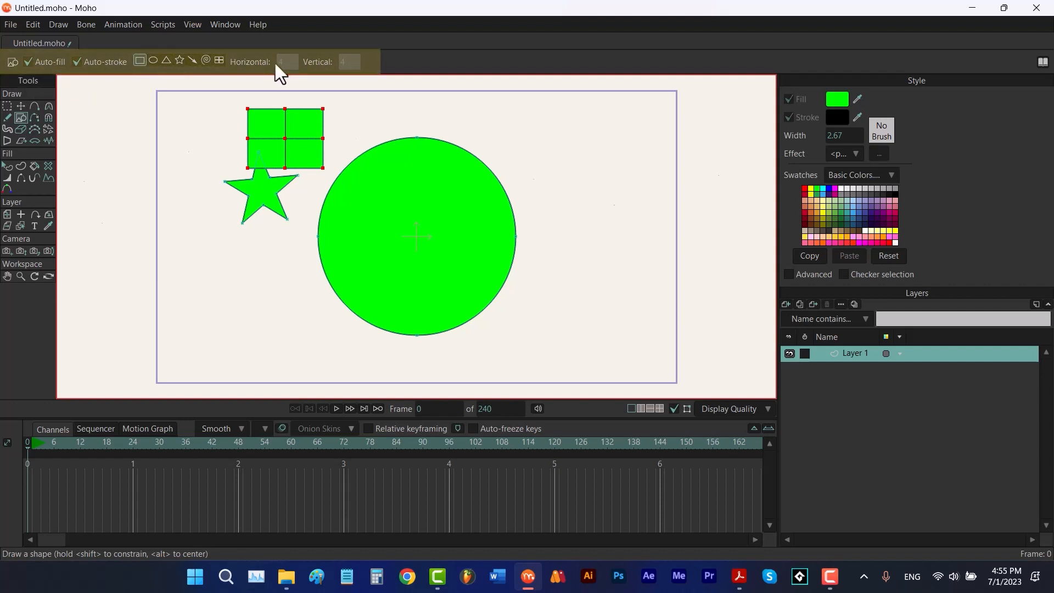
pyautogui.click(7, 106)
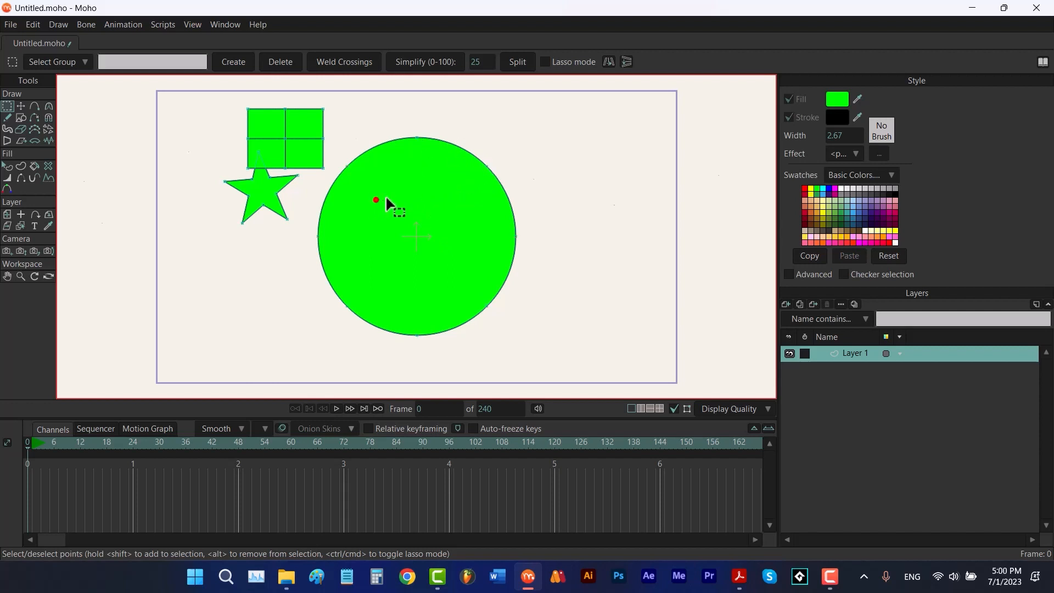
pyautogui.moveTo(376, 199); pyautogui.dragTo(499, 134)
pyautogui.moveTo(460, 215); pyautogui.dragTo(545, 268)
pyautogui.moveTo(466, 260); pyautogui.dragTo(528, 233)
pyautogui.hotkey('ctrl', 'z')
# Draw a second circle overlapping the right side of the large circle
pyautogui.press('r')
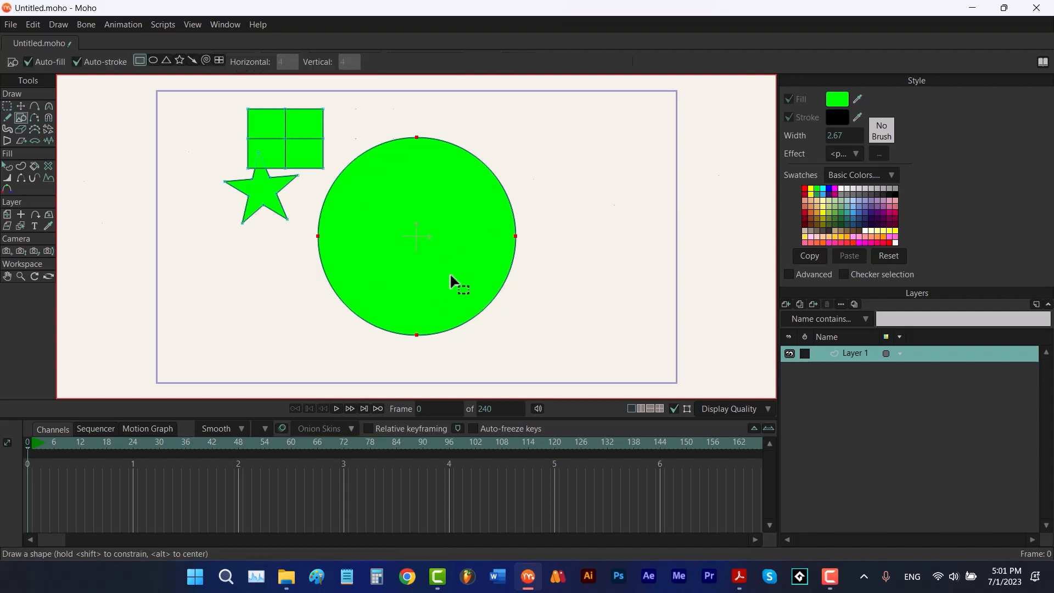
pyautogui.click(155, 59)
pyautogui.moveTo(638, 159)
pyautogui.mouseDown()
pyautogui.moveTo(470, 292)
pyautogui.moveTo(458, 320)
pyautogui.mouseUp()
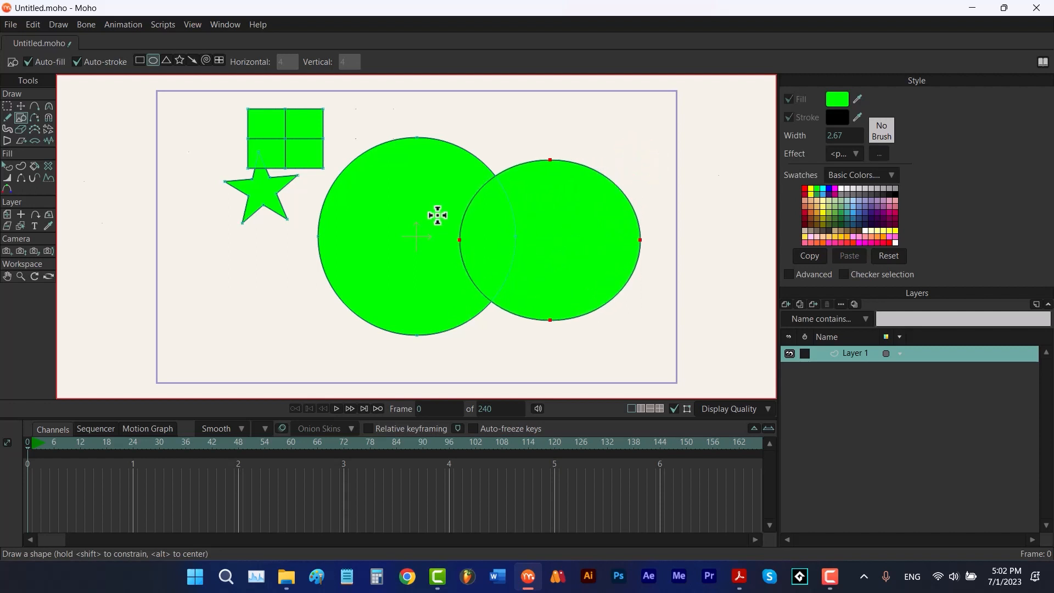
# Delete the second circle's outer edges and the large circle's overlapped edge to carve a crescent outline
pyautogui.press('g')
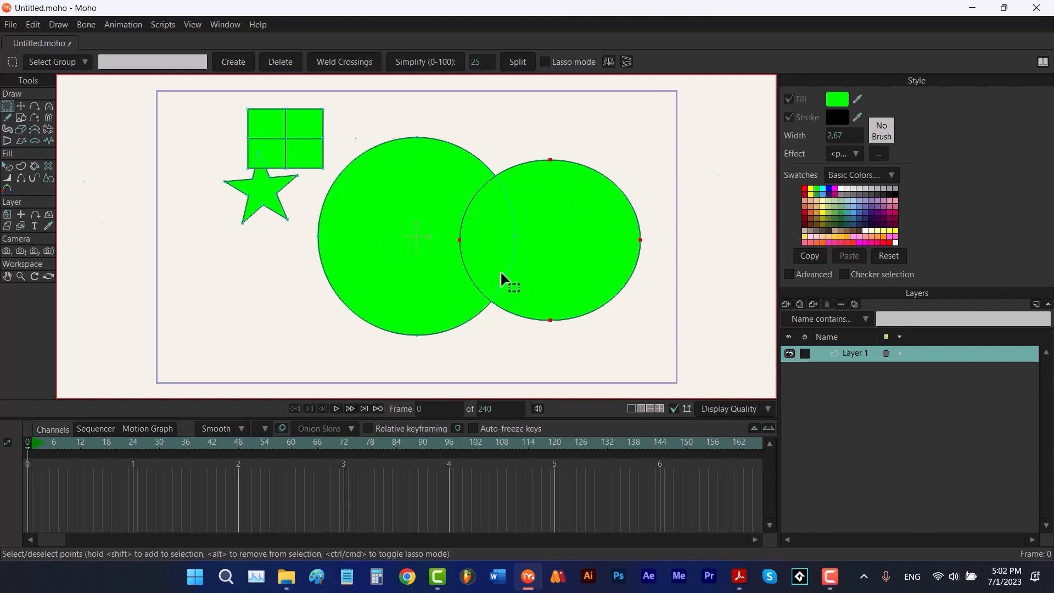
pyautogui.keyDown('shift'); pyautogui.click(418, 225); pyautogui.keyUp('shift')
pyautogui.press('d')
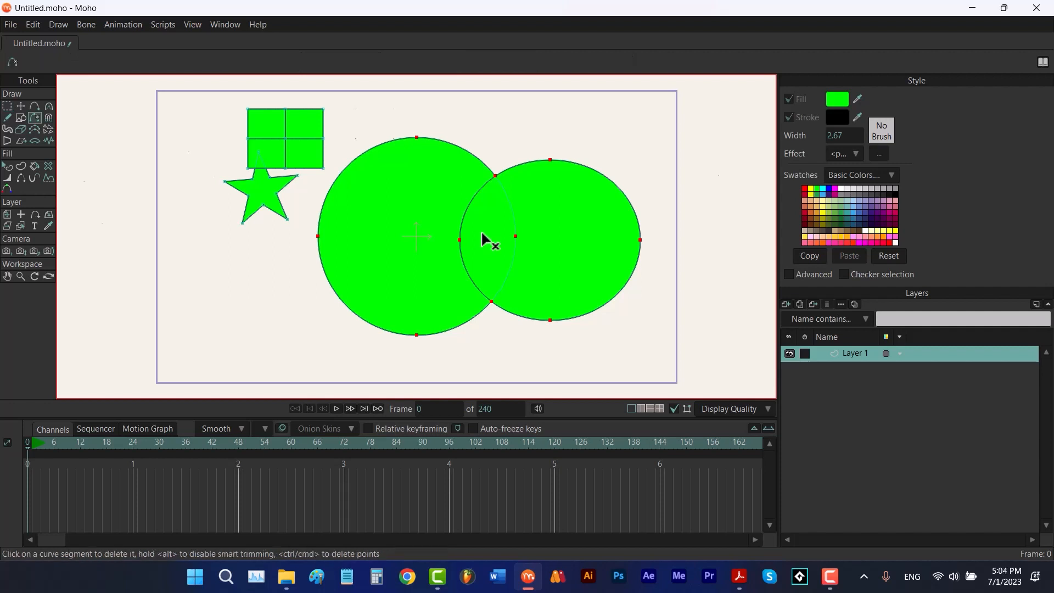
pyautogui.click(607, 161)
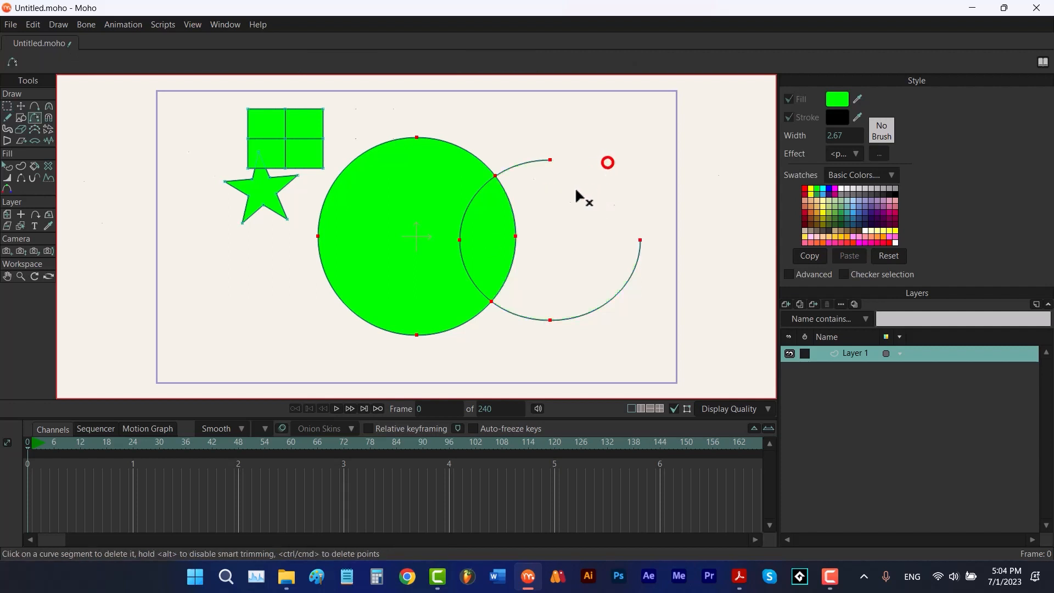
pyautogui.click(617, 292)
pyautogui.click(500, 268)
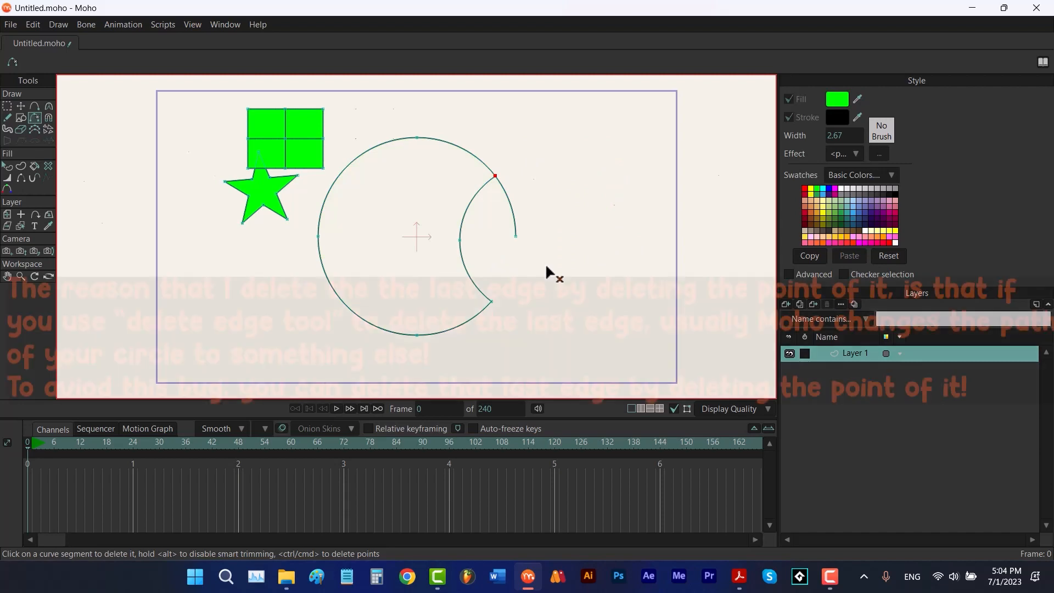
# Select and delete the leftover point on the large circle's right side
pyautogui.press('g')
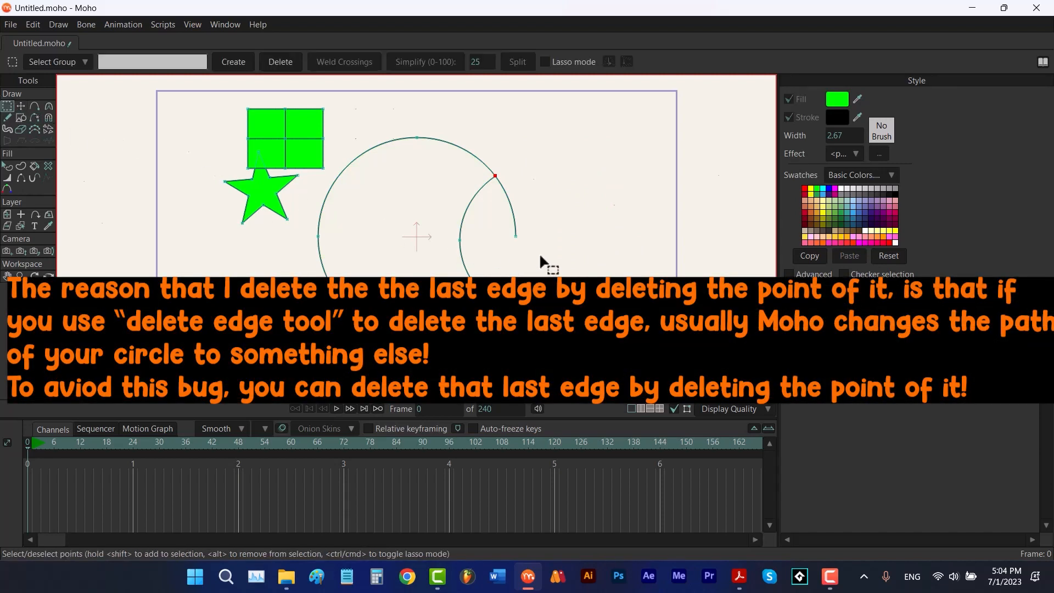
pyautogui.moveTo(539, 252); pyautogui.dragTo(498, 228)
pyautogui.press('Delete')
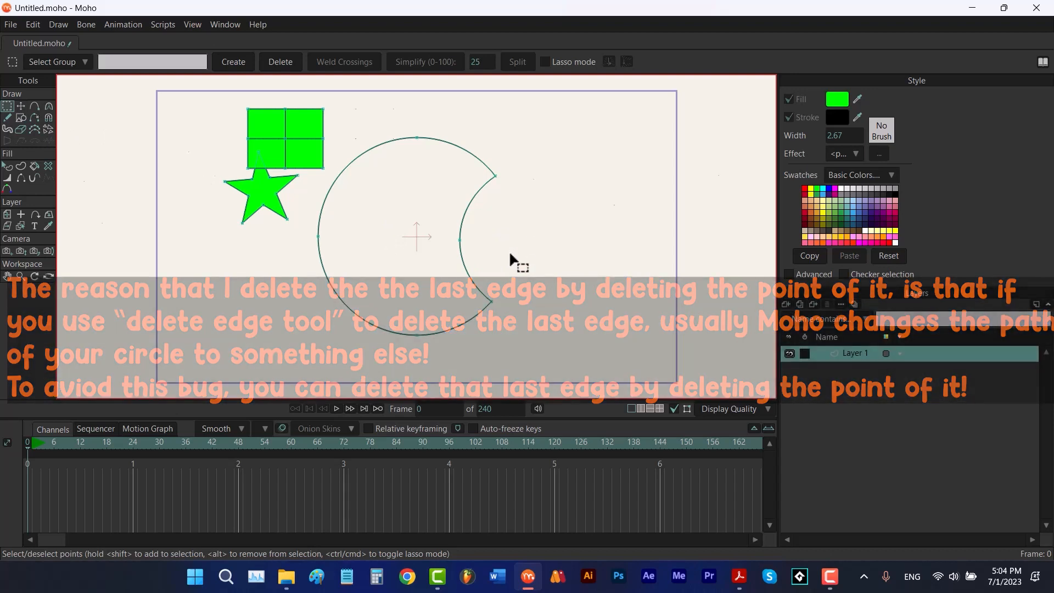
# Delete the old fill and stroke shapes from the crescent outline
pyautogui.click(48, 166)
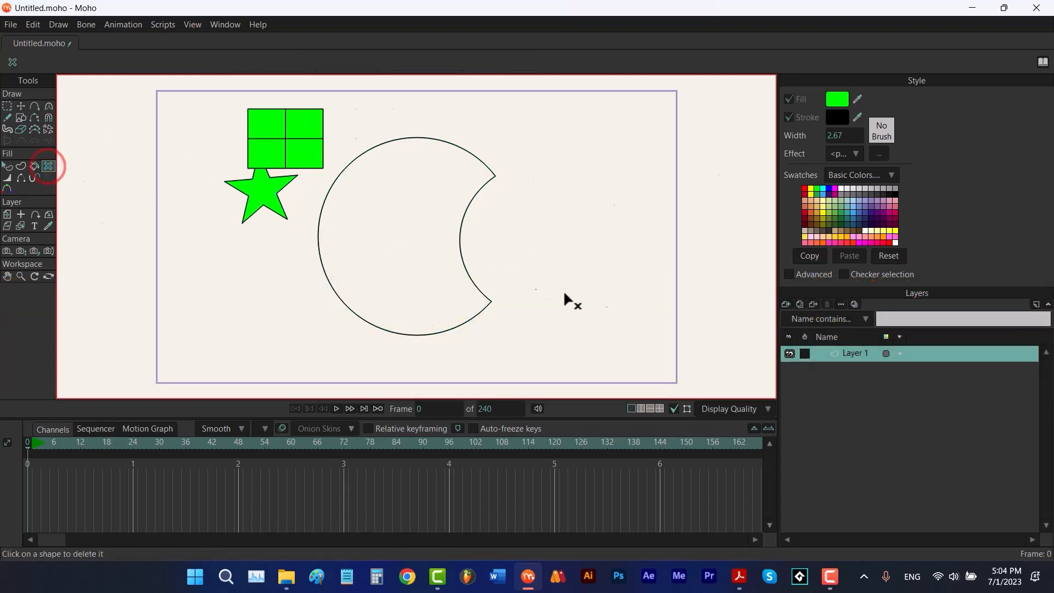
pyautogui.click(466, 273)
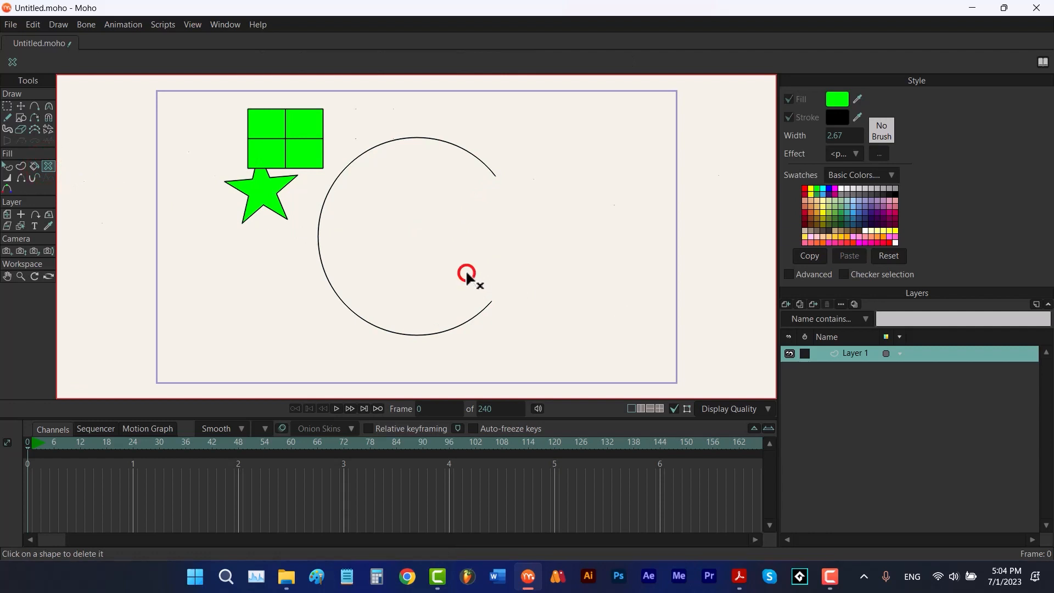
pyautogui.click(475, 313)
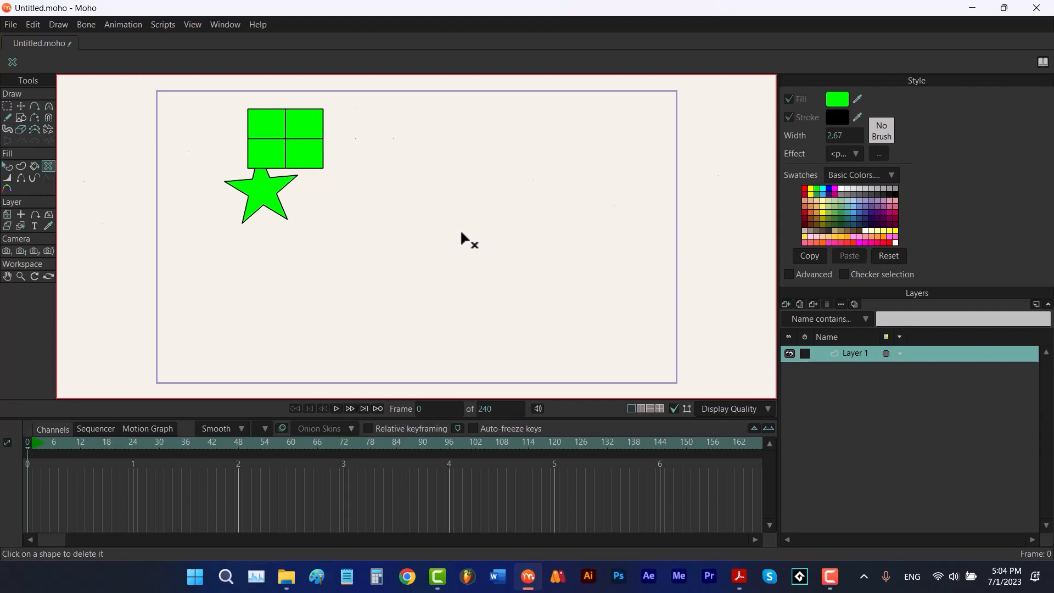
# Create a new filled shape from the crescent outline's edges
pyautogui.click(22, 168)
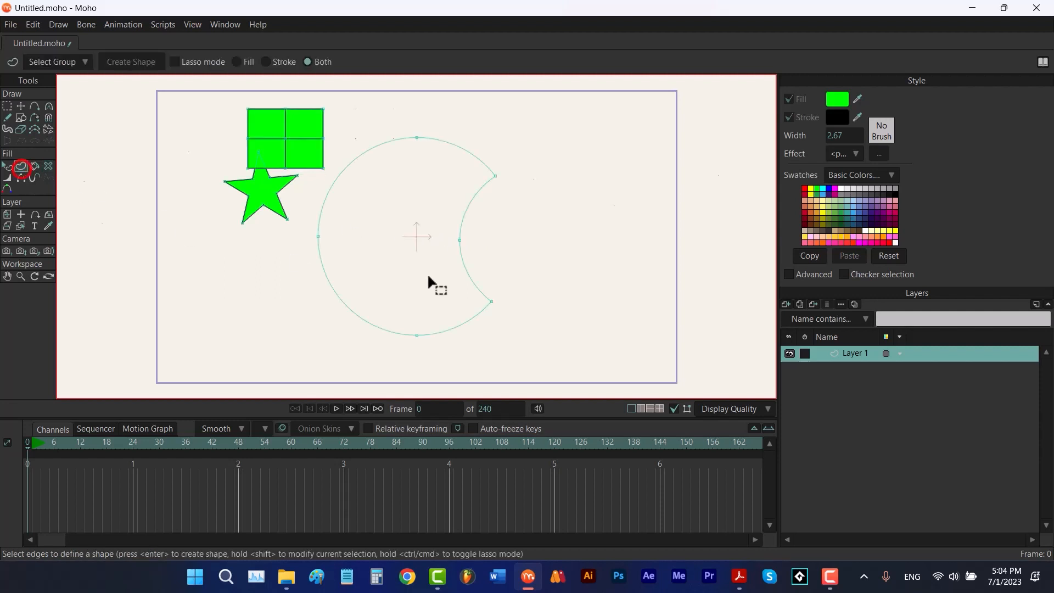
pyautogui.moveTo(531, 244)
pyautogui.mouseDown()
pyautogui.moveTo(533, 198)
pyautogui.moveTo(490, 142)
pyautogui.moveTo(374, 132)
pyautogui.moveTo(305, 214)
pyautogui.moveTo(301, 280)
pyautogui.moveTo(418, 365)
pyautogui.moveTo(542, 294)
pyautogui.moveTo(540, 241)
pyautogui.mouseUp()
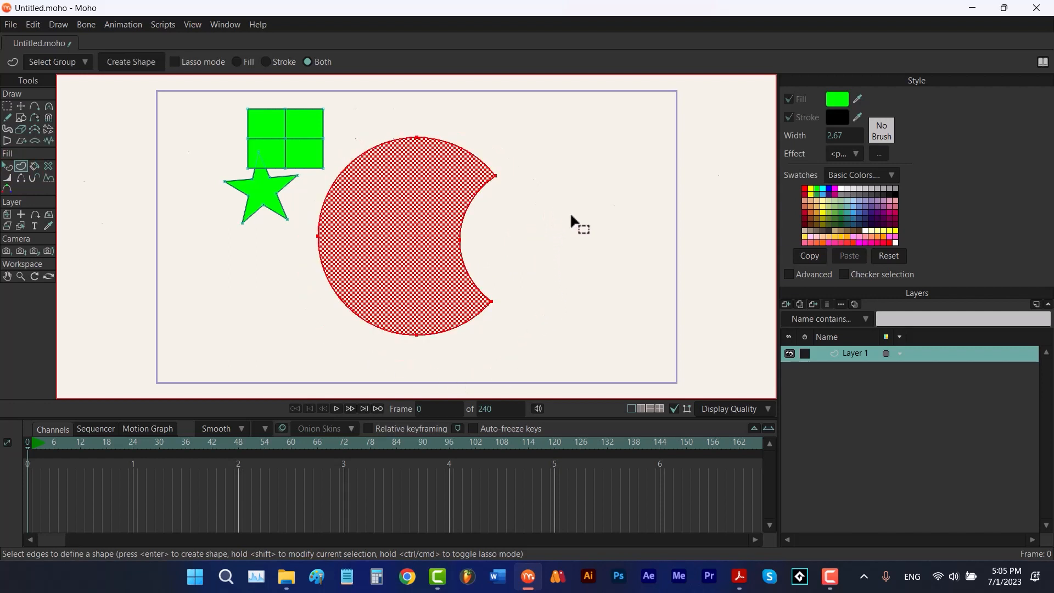
pyautogui.click(117, 63)
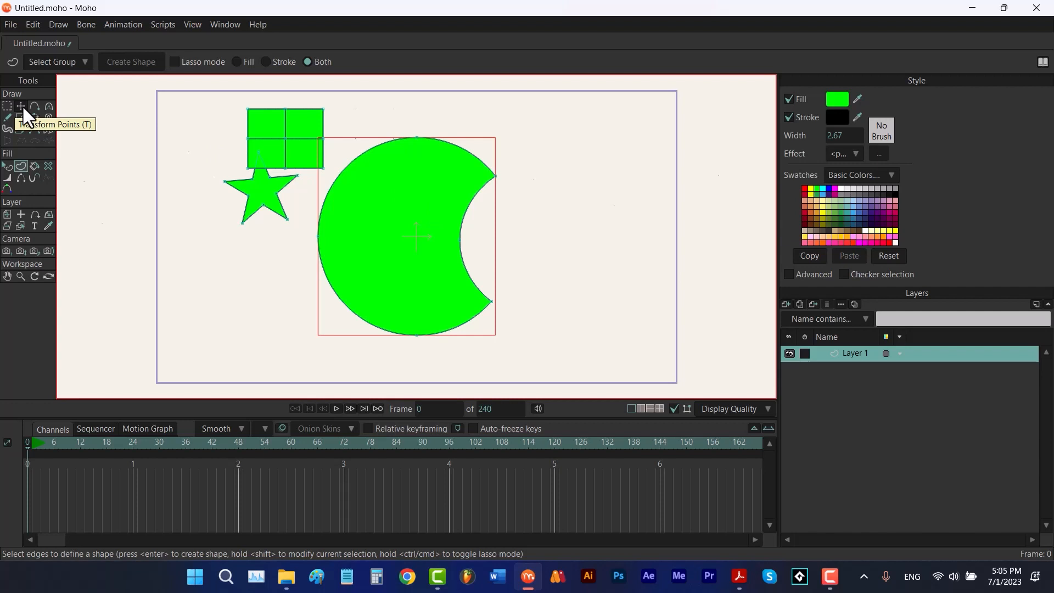
# Try rotating the whole crescent with the Transform Points tool, undoing each attempt
pyautogui.press('t')
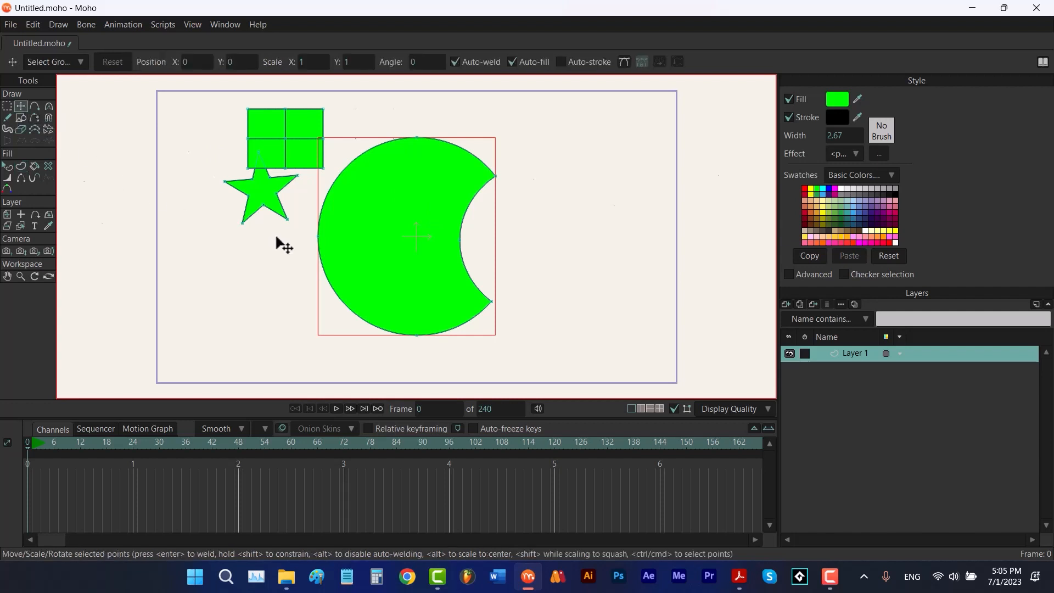
pyautogui.click(407, 243)
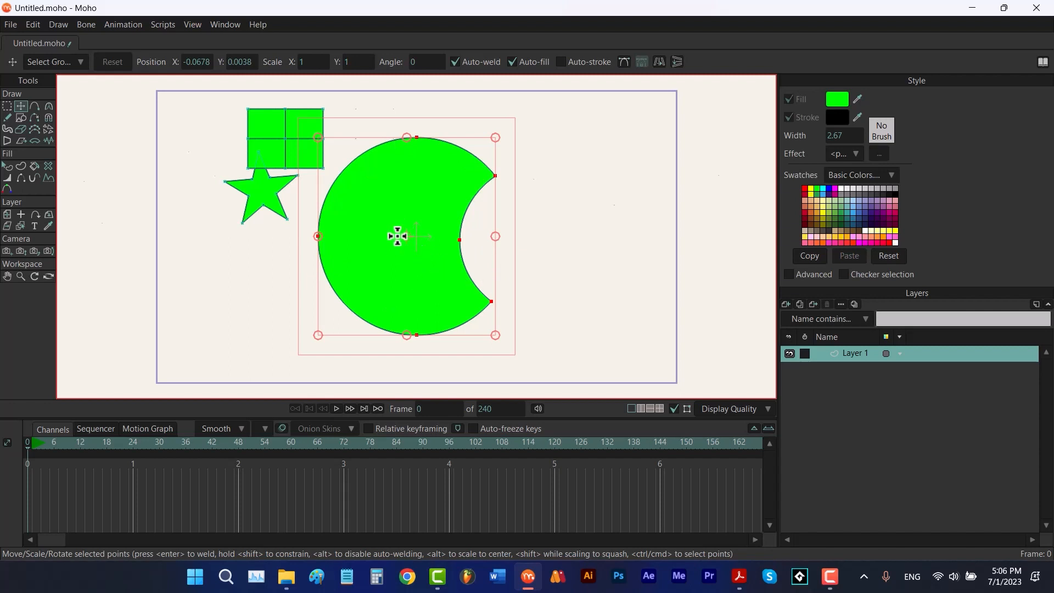
pyautogui.moveTo(503, 275); pyautogui.dragTo(393, 327)
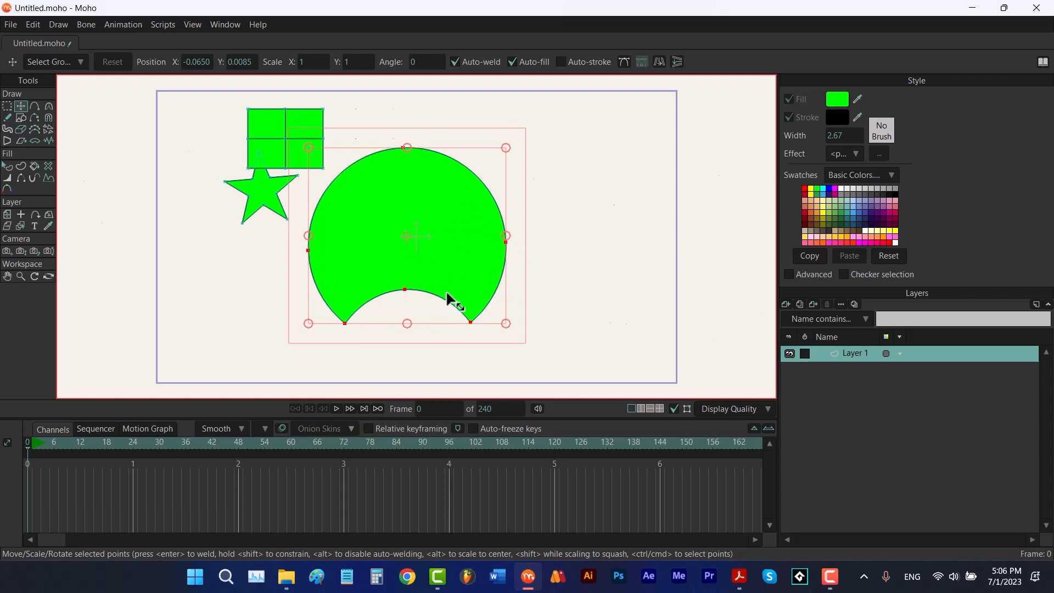
pyautogui.hotkey('ctrl', 'z')
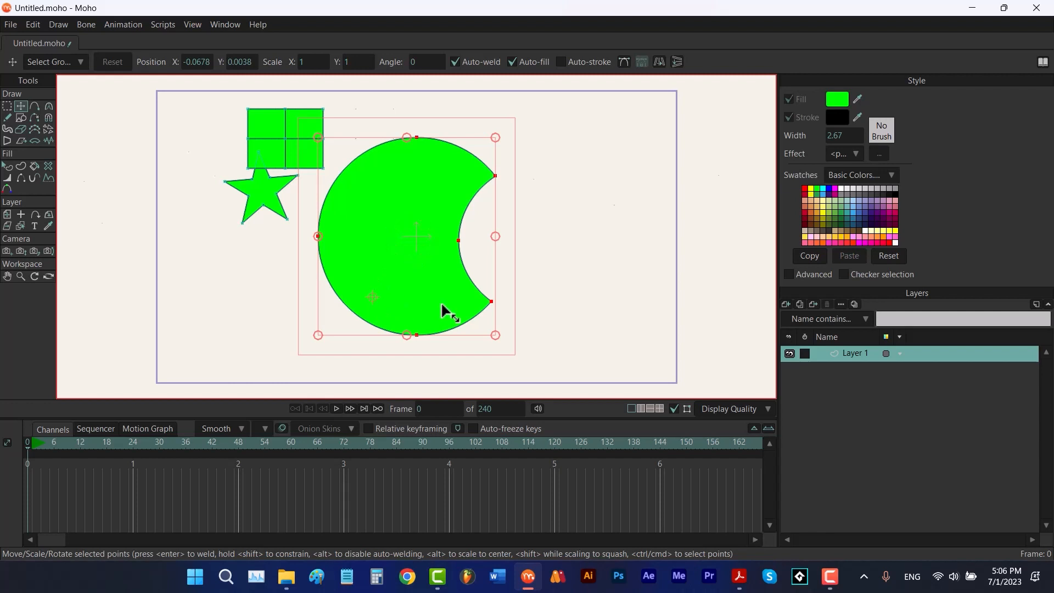
pyautogui.moveTo(506, 296); pyautogui.dragTo(454, 346)
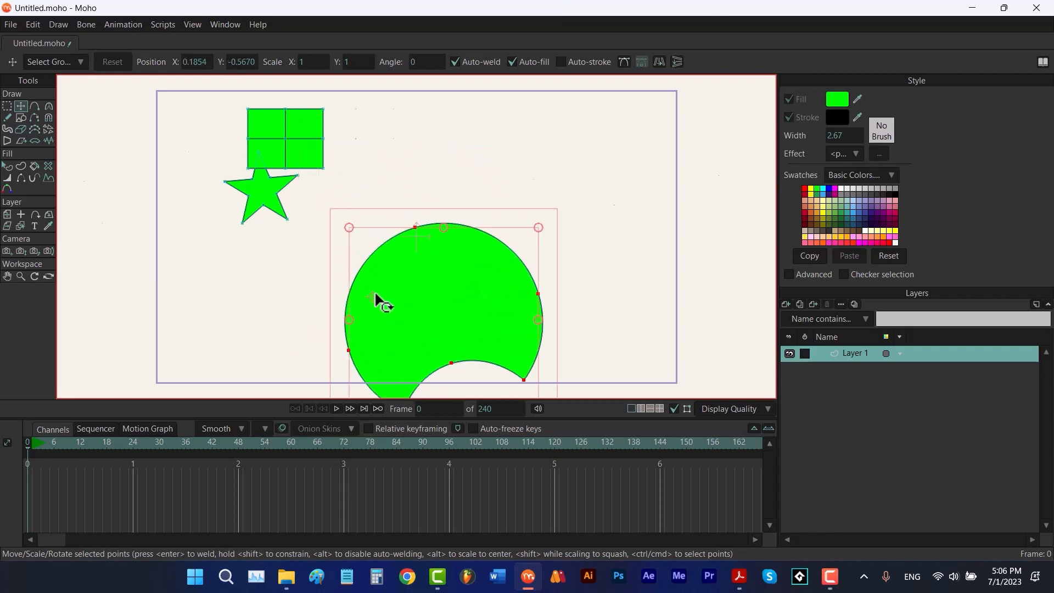
pyautogui.hotkey('ctrl', 'z')
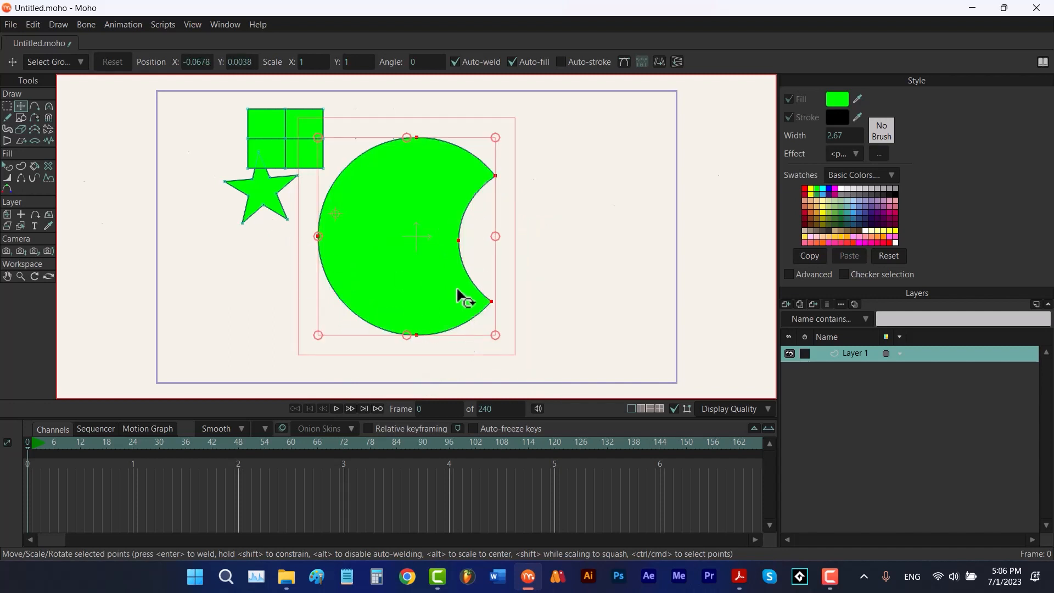
# Select all of the crescent's points and move the crescent further to the right
pyautogui.click(596, 281)
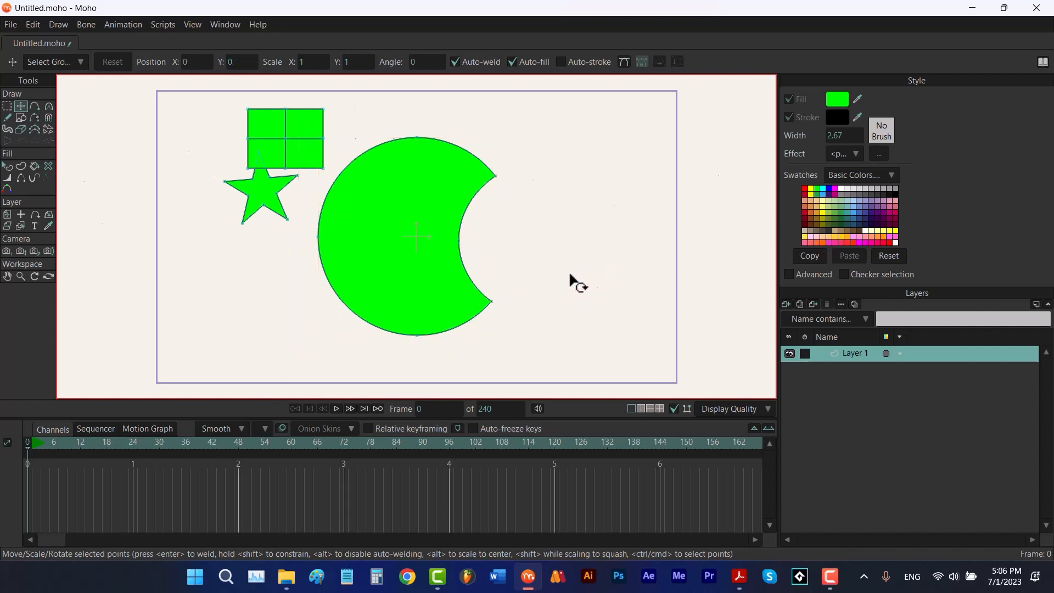
pyautogui.click(406, 237)
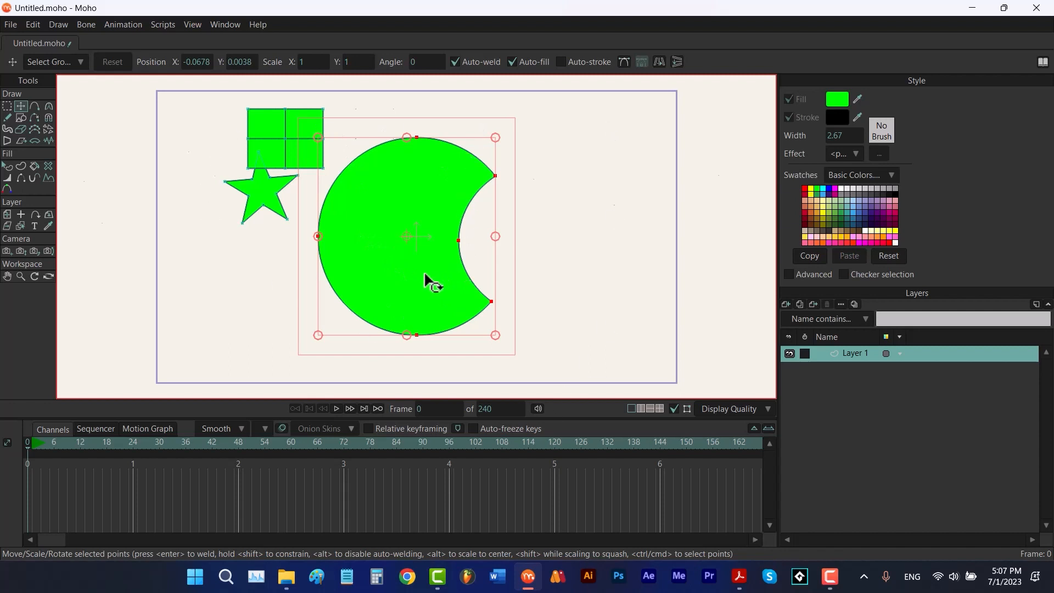
pyautogui.moveTo(418, 275); pyautogui.dragTo(489, 270)
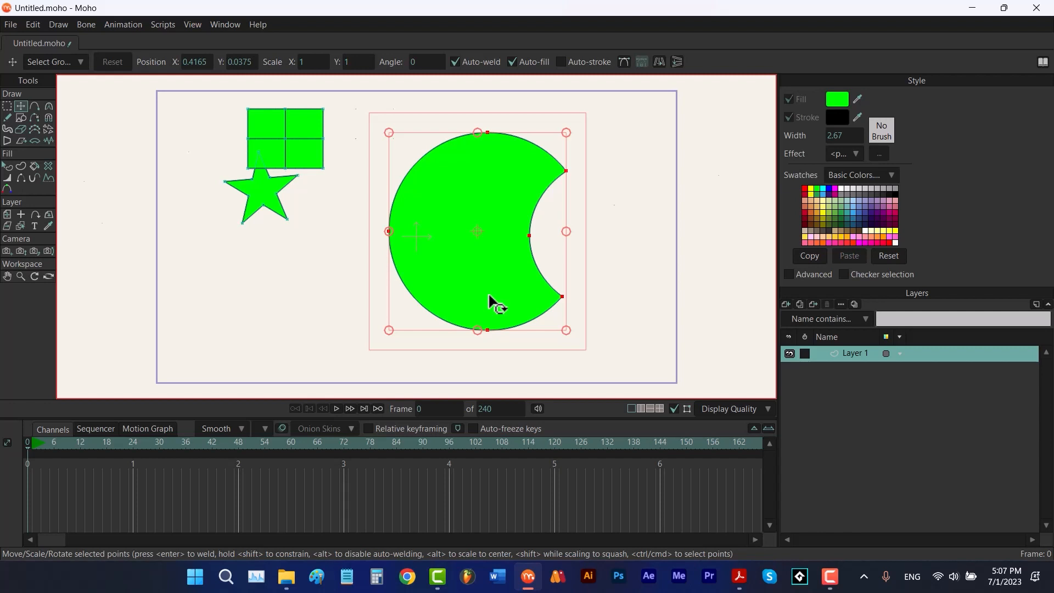
pyautogui.moveTo(675, 286); pyautogui.dragTo(706, 285)
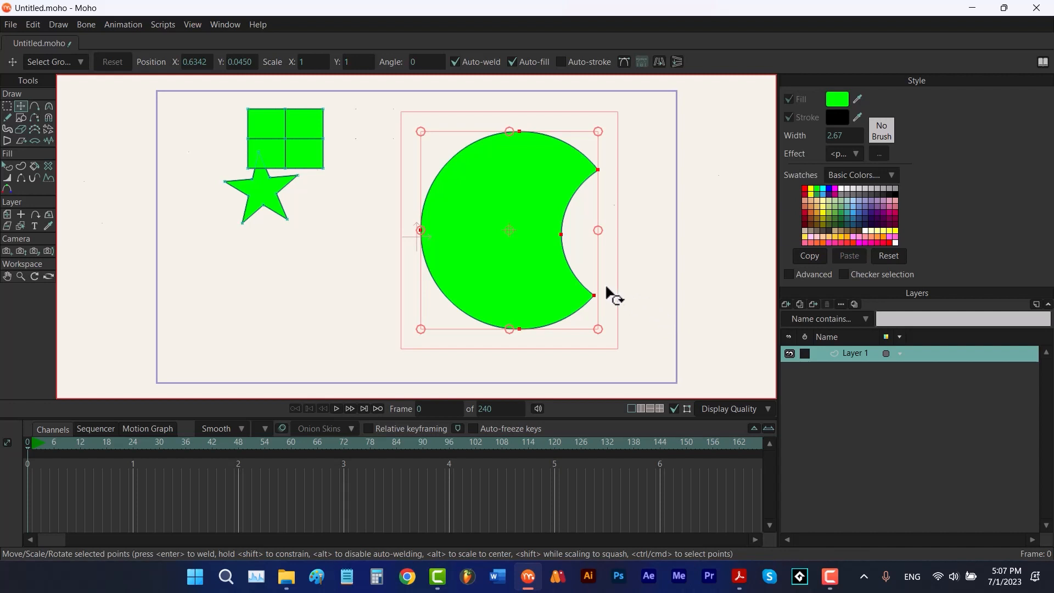
# Rotate the crescent clockwise so its opening faces downward
pyautogui.moveTo(606, 291); pyautogui.dragTo(549, 336)
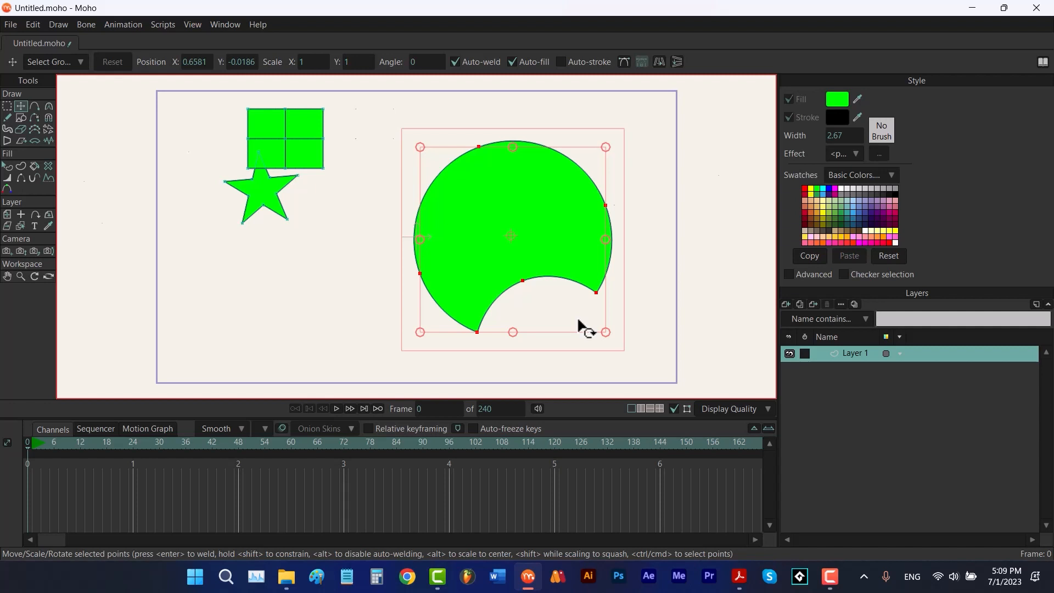
# Try scaling the crescent from its corner and edge handles, undoing each change
pyautogui.moveTo(421, 148); pyautogui.dragTo(508, 226)
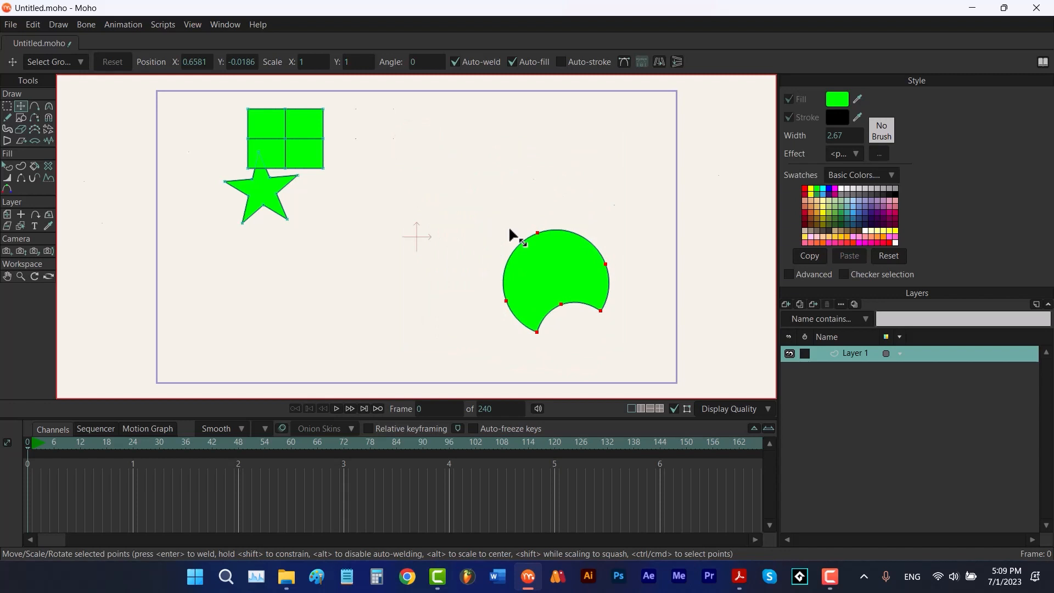
pyautogui.moveTo(508, 226); pyautogui.dragTo(448, 162)
pyautogui.hotkey('ctrl', 'z')
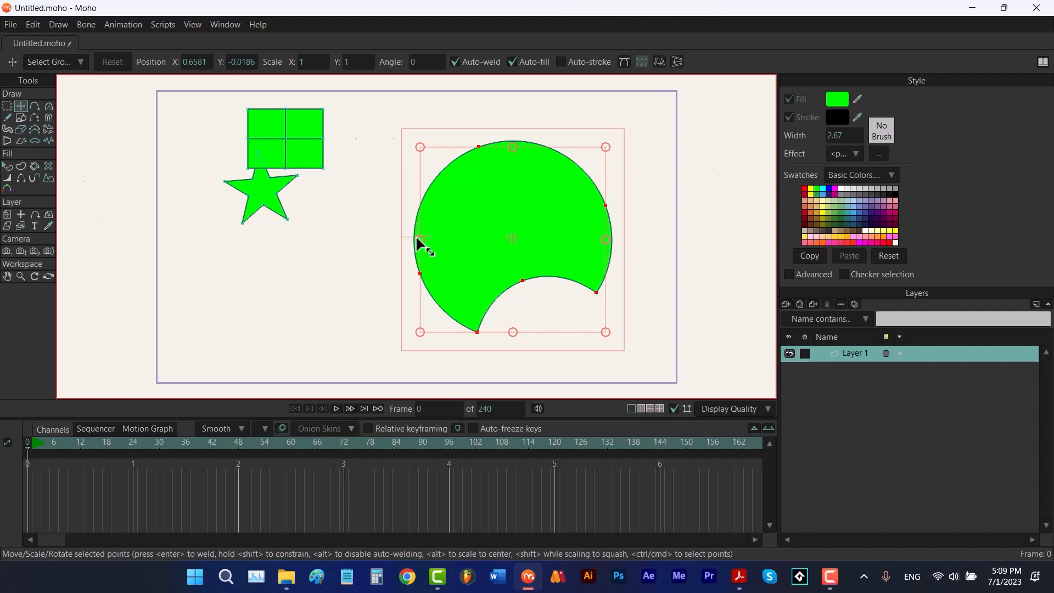
pyautogui.moveTo(416, 235); pyautogui.dragTo(505, 237)
pyautogui.hotkey('ctrl', 'z')
pyautogui.moveTo(606, 239); pyautogui.dragTo(483, 242)
pyautogui.hotkey('ctrl', 'z')
pyautogui.moveTo(511, 145); pyautogui.dragTo(513, 255)
pyautogui.hotkey('ctrl', 'z')
pyautogui.moveTo(513, 332); pyautogui.dragTo(549, 247)
pyautogui.hotkey('ctrl', 'z')
pyautogui.click(659, 61)
pyautogui.click(659, 62)
pyautogui.click(677, 61)
pyautogui.moveTo(320, 250); pyautogui.dragTo(272, 215)
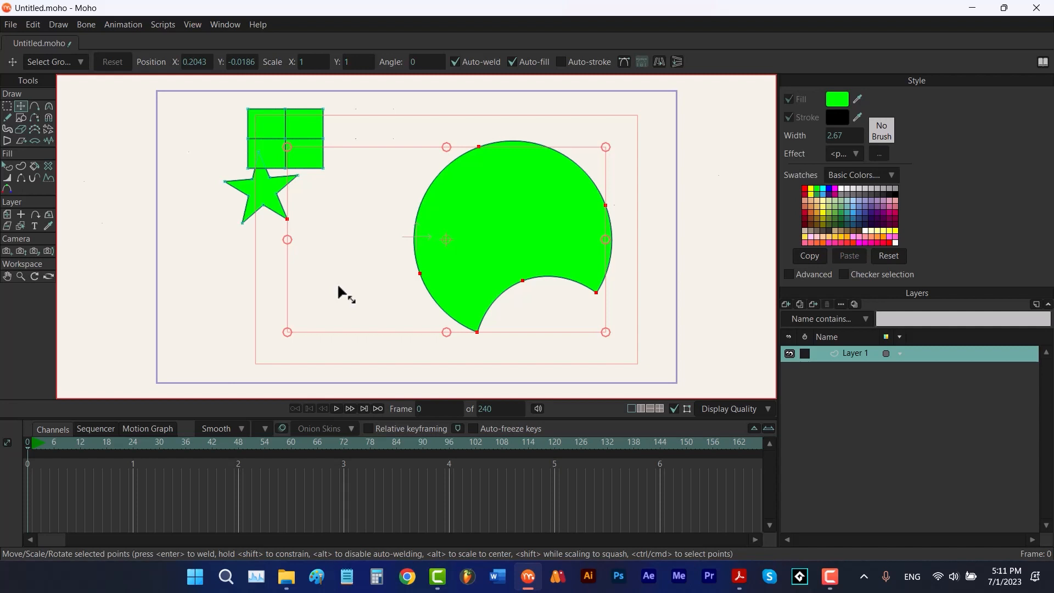
pyautogui.moveTo(338, 286); pyautogui.dragTo(275, 209)
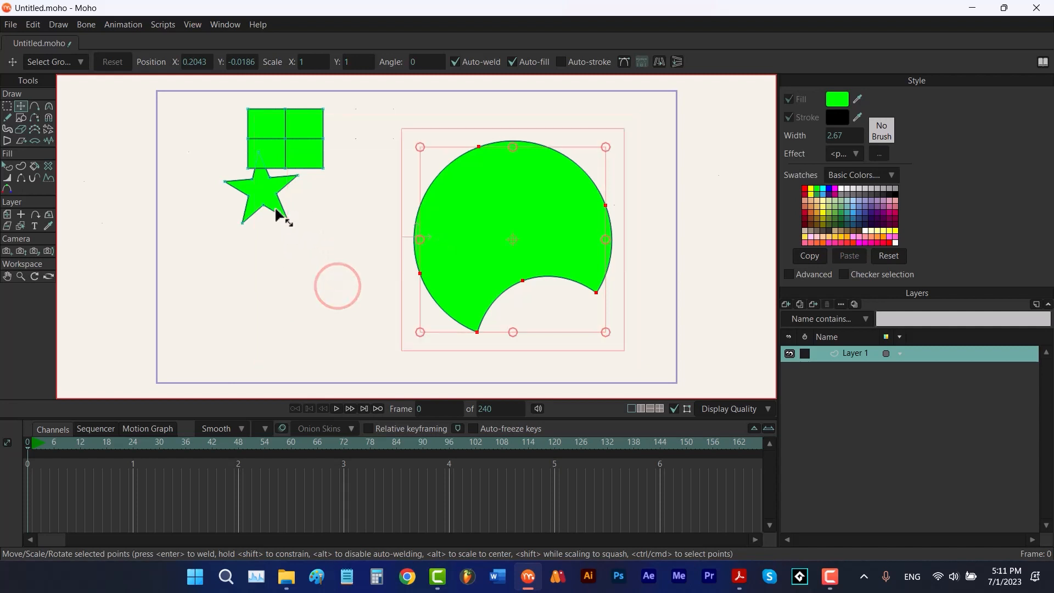
pyautogui.click(340, 251)
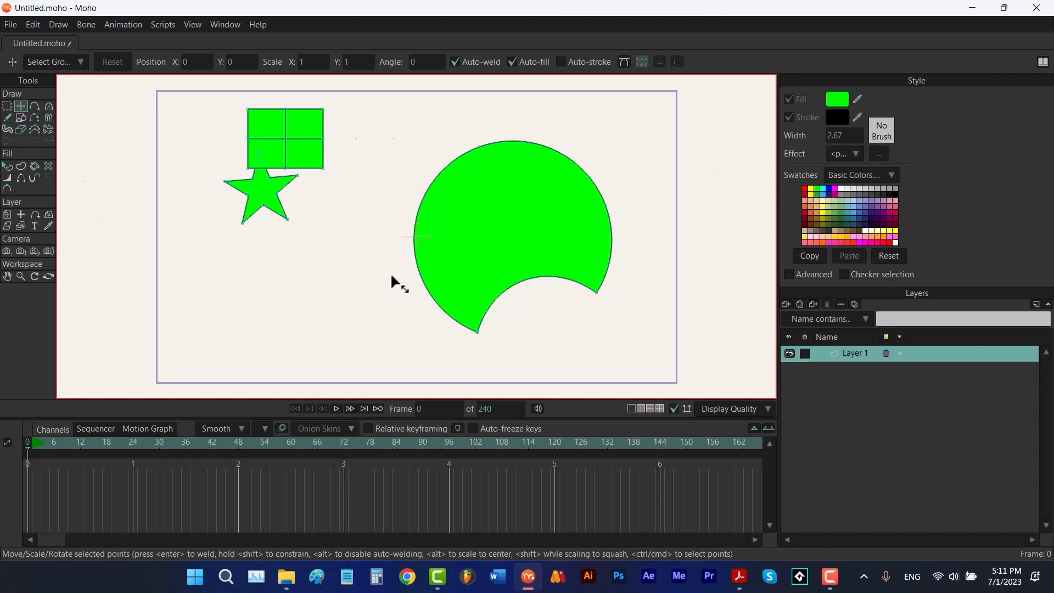
# Try dragging individual points of the crescent to reshape it, then undo both moves
pyautogui.moveTo(419, 274); pyautogui.dragTo(503, 240)
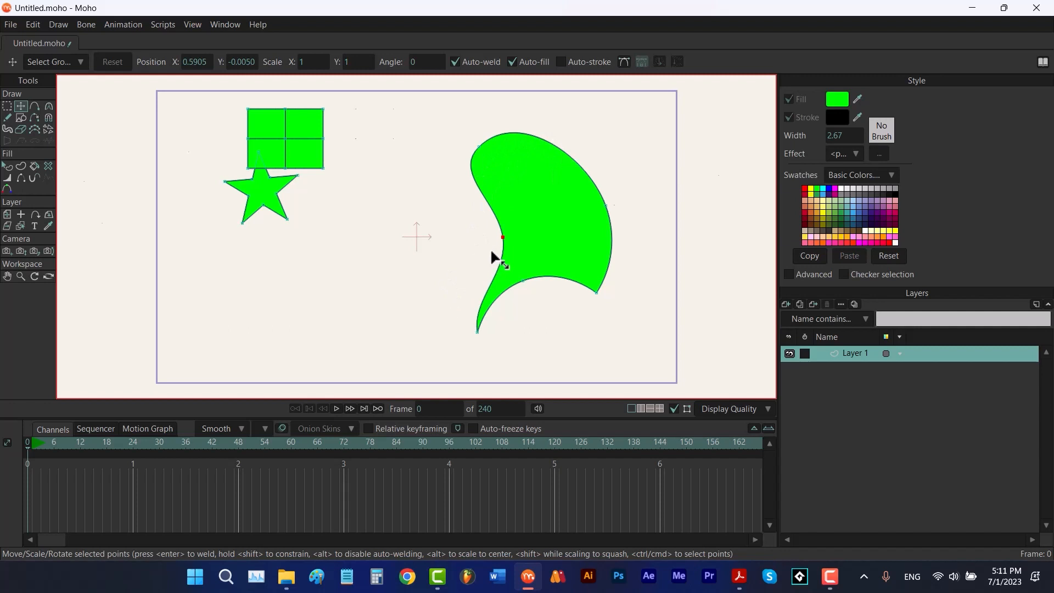
pyautogui.moveTo(504, 239); pyautogui.dragTo(563, 224)
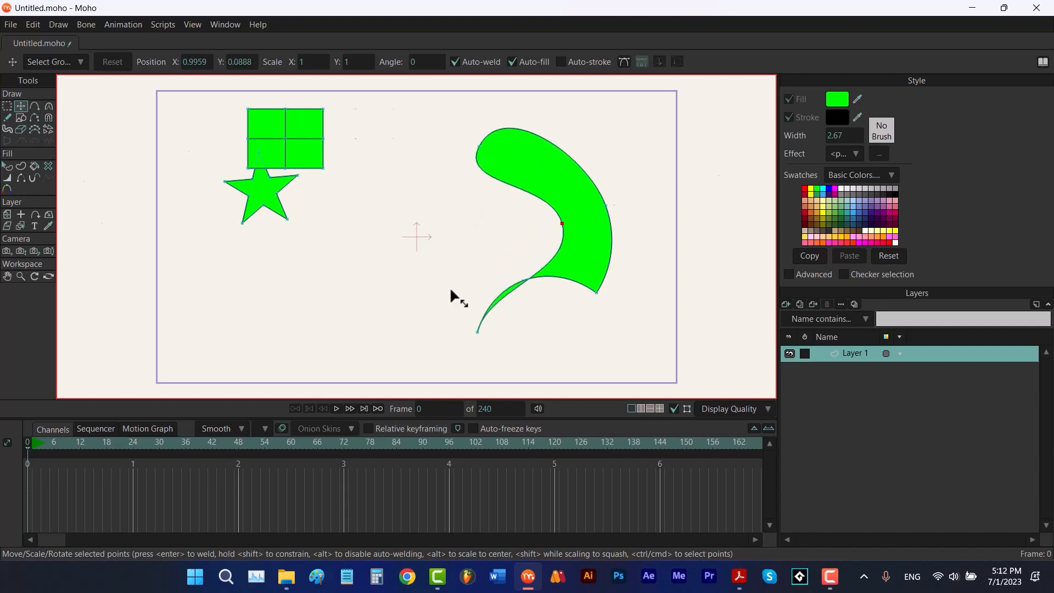
pyautogui.hotkey('ctrl', 'z')
pyautogui.hotkey('ctrl', 'z')
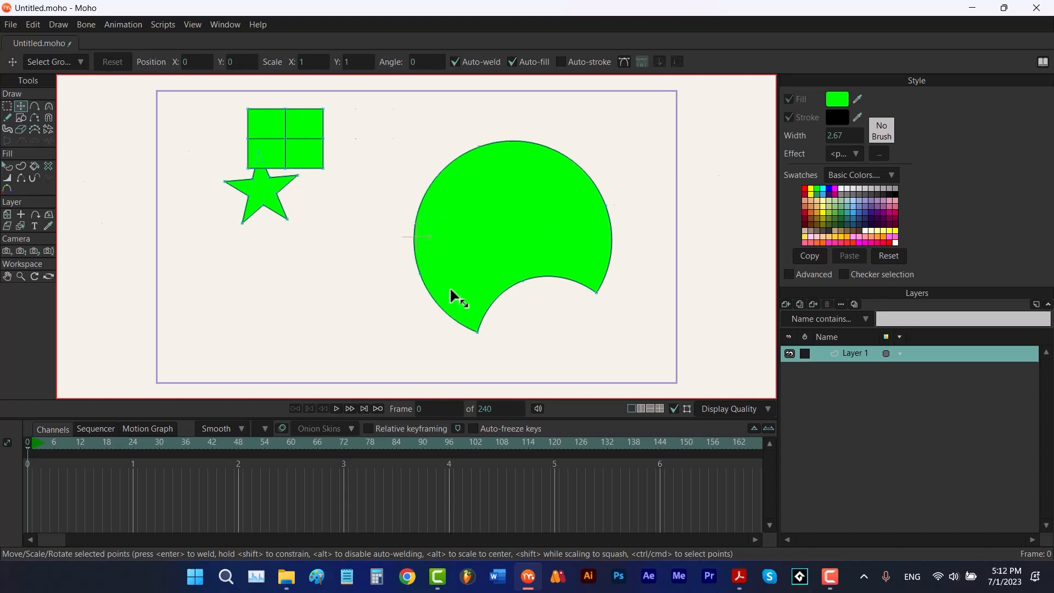
# Turn on Bezier handle display and try dragging the crescent's left point, undoing each move
pyautogui.click(624, 62)
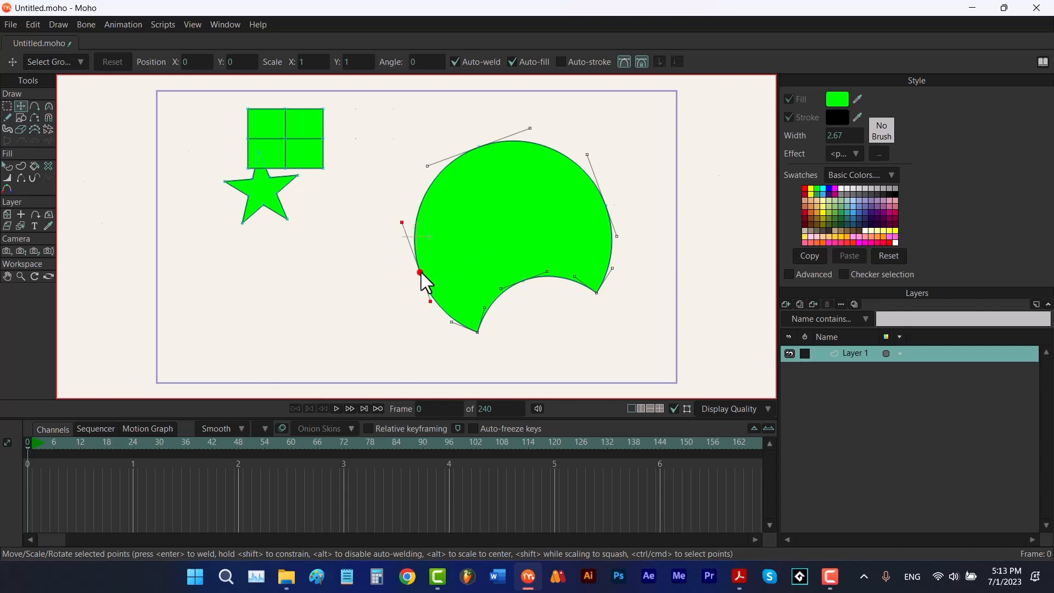
pyautogui.moveTo(420, 280); pyautogui.dragTo(496, 235)
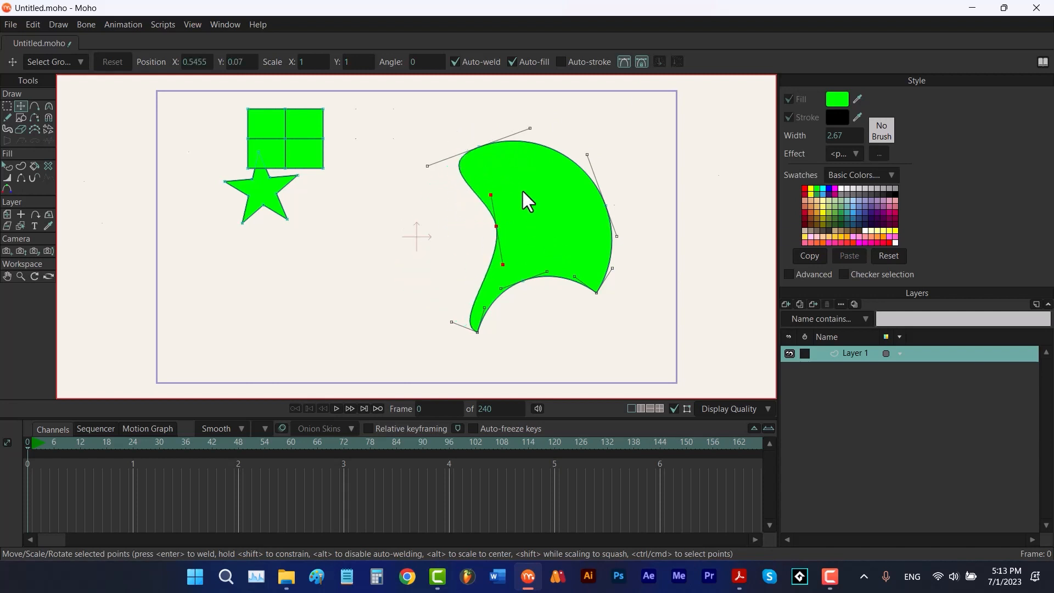
pyautogui.hotkey('ctrl', 'z')
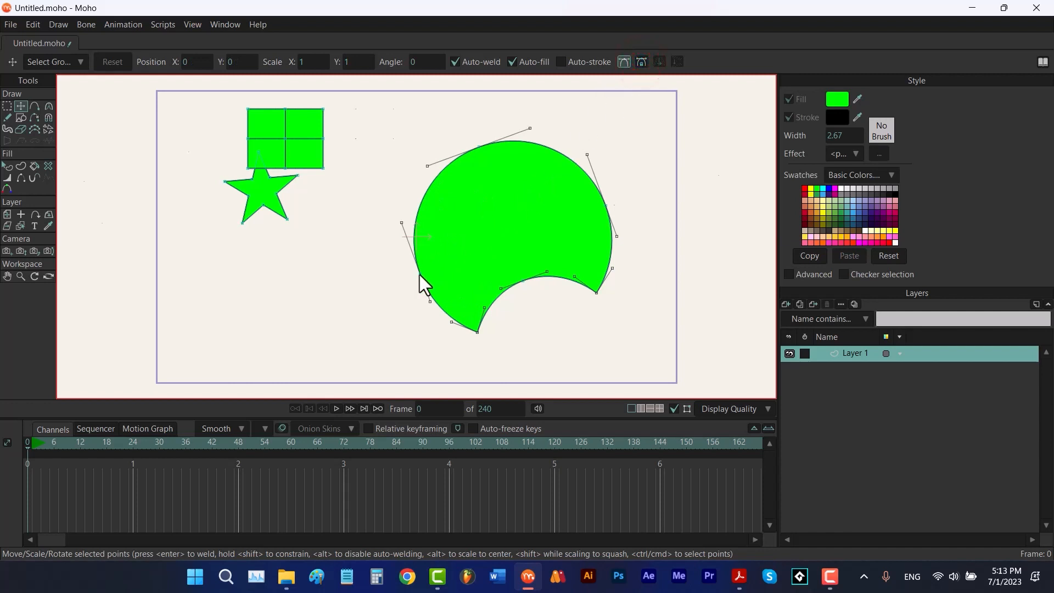
pyautogui.moveTo(419, 274); pyautogui.dragTo(488, 271)
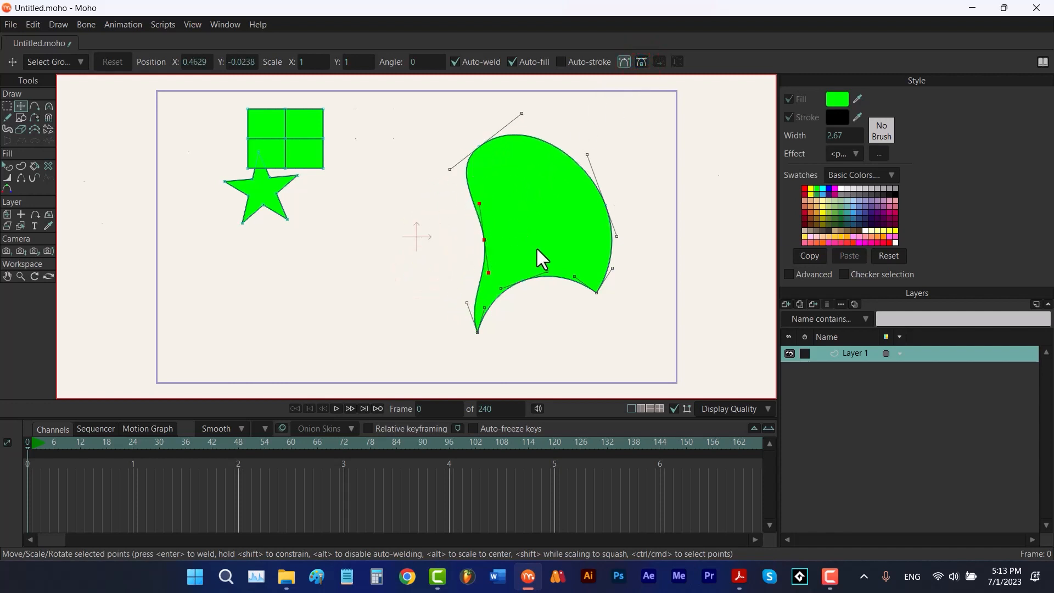
pyautogui.hotkey('ctrl', 'z')
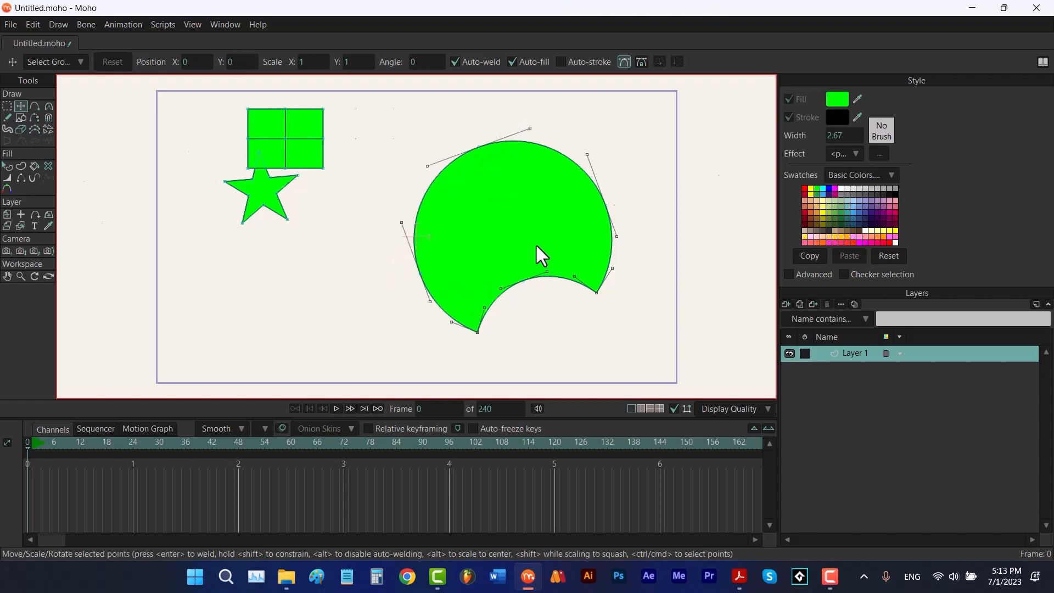
# Draw a closed, auto-filled oval shape below the star with the Add Point tool
pyautogui.click(34, 106)
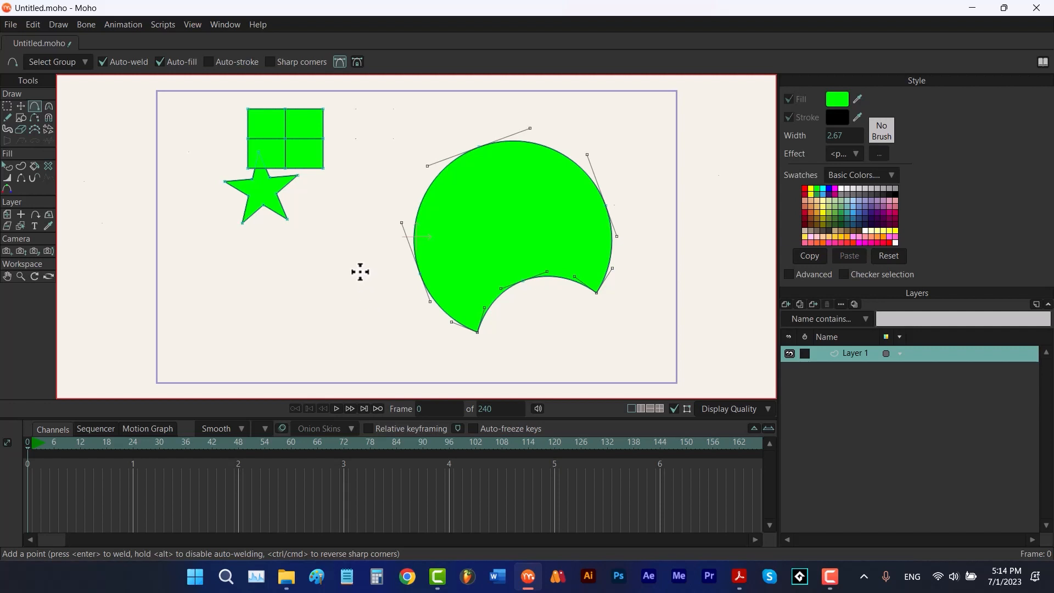
pyautogui.moveTo(359, 270); pyautogui.dragTo(256, 265)
pyautogui.click(341, 63)
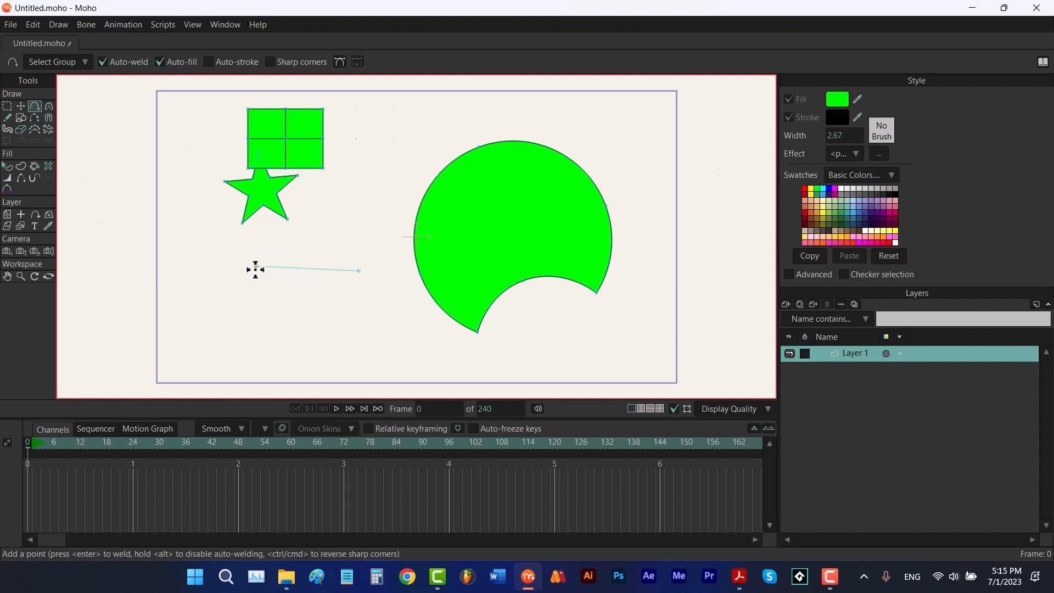
pyautogui.moveTo(255, 269); pyautogui.dragTo(222, 326)
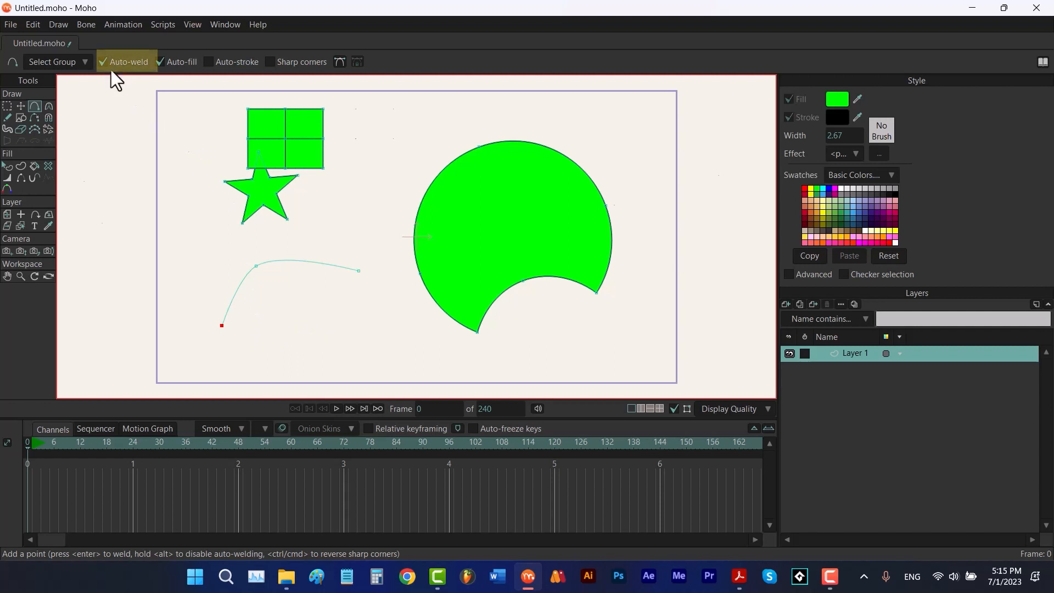
pyautogui.moveTo(221, 325); pyautogui.dragTo(358, 270)
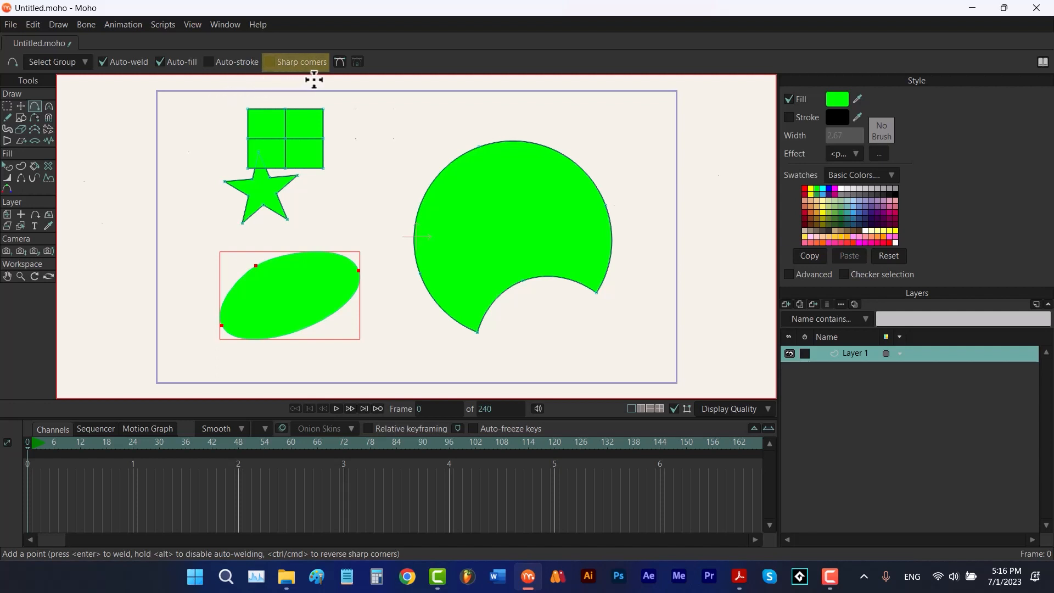
# Enable sharp corners and add points on the crescent's and oval's edges, pulling each inward
pyautogui.click(272, 67)
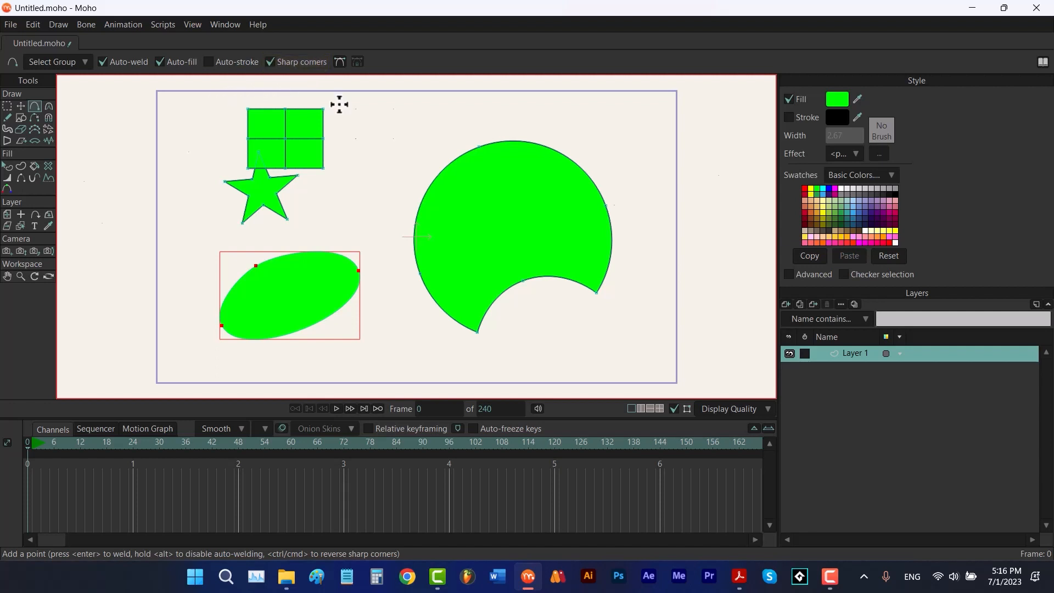
pyautogui.moveTo(428, 184); pyautogui.dragTo(478, 232)
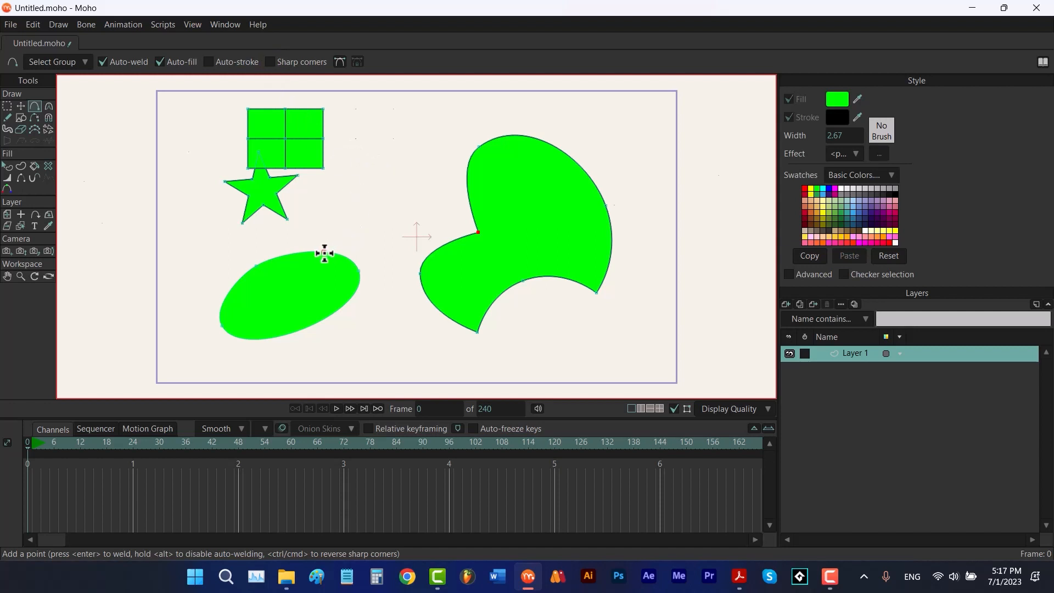
pyautogui.moveTo(316, 255); pyautogui.dragTo(290, 284)
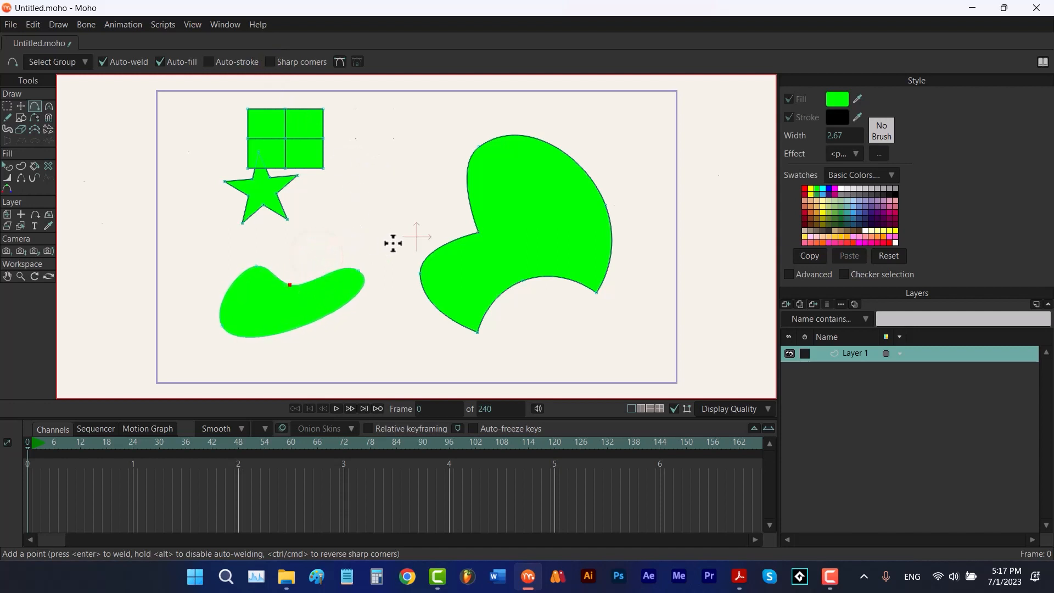
# With the Curvature tool, make the crescent's new point peaked and set its curvature to 0.0670
pyautogui.click(48, 106)
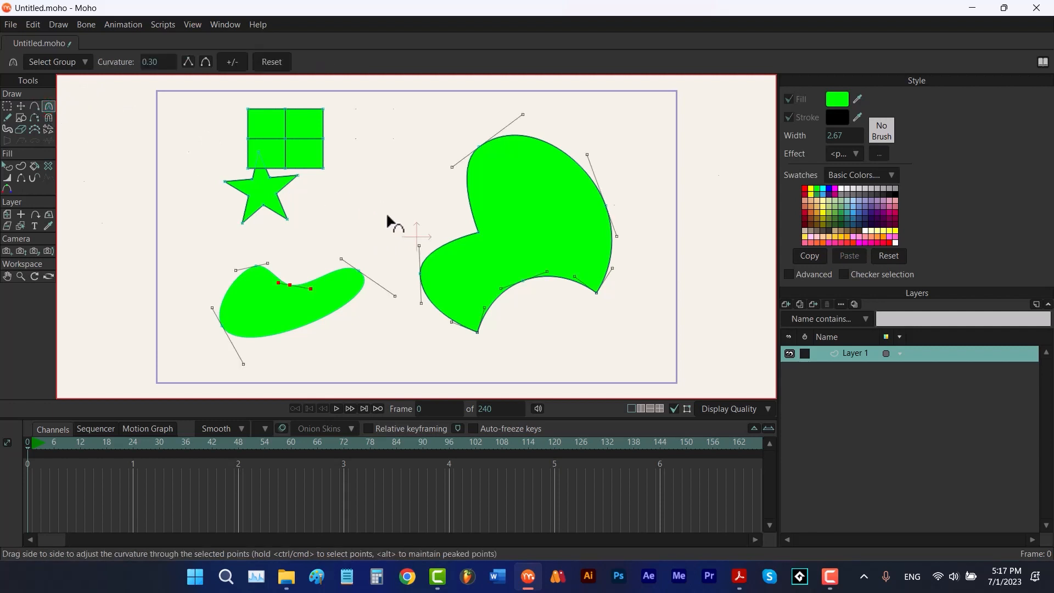
pyautogui.click(426, 196)
pyautogui.click(280, 68)
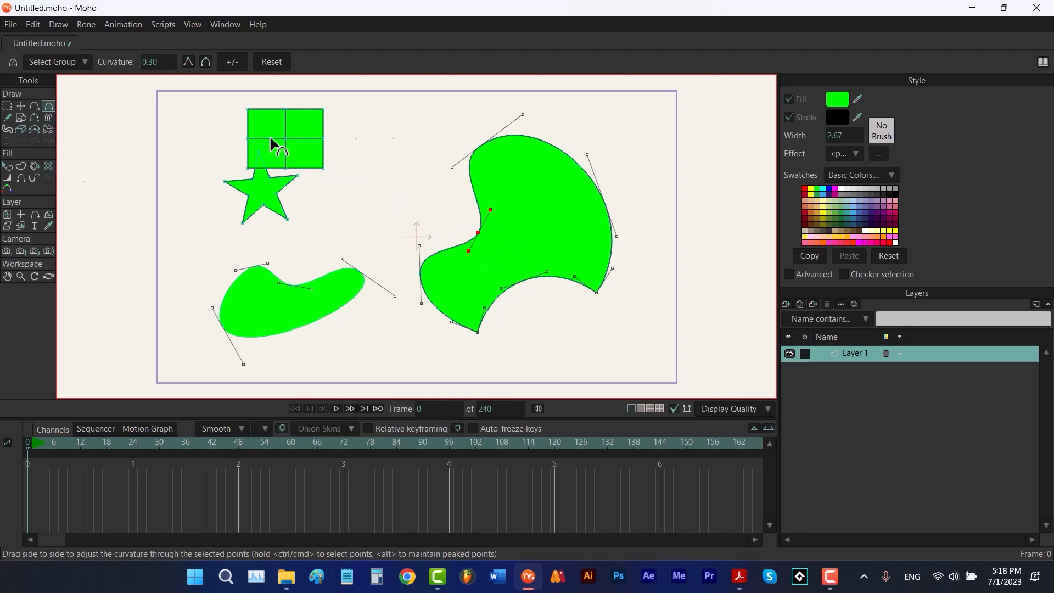
pyautogui.click(188, 61)
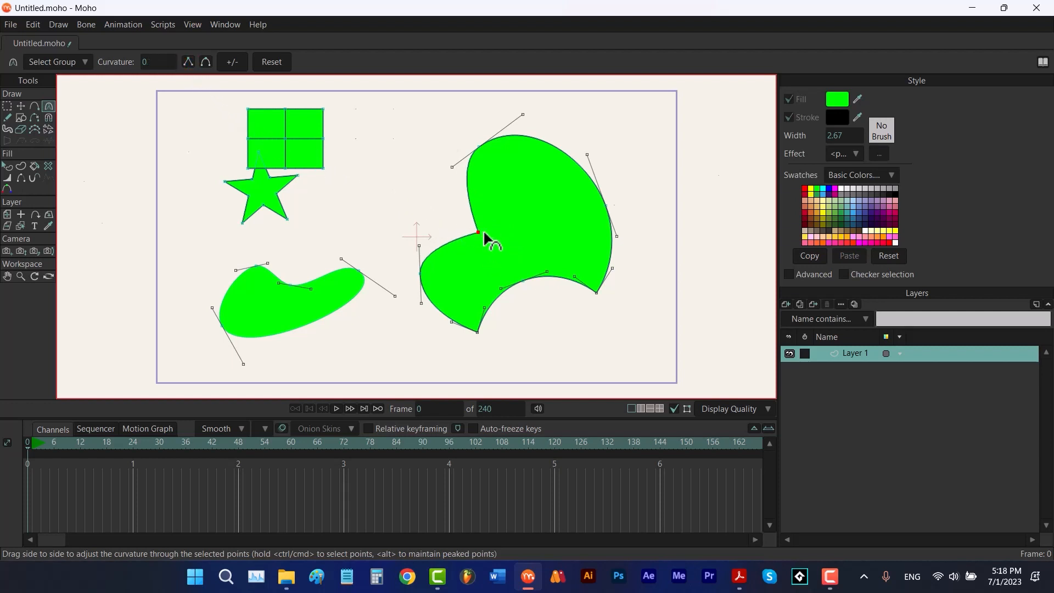
pyautogui.moveTo(480, 236); pyautogui.dragTo(325, 242)
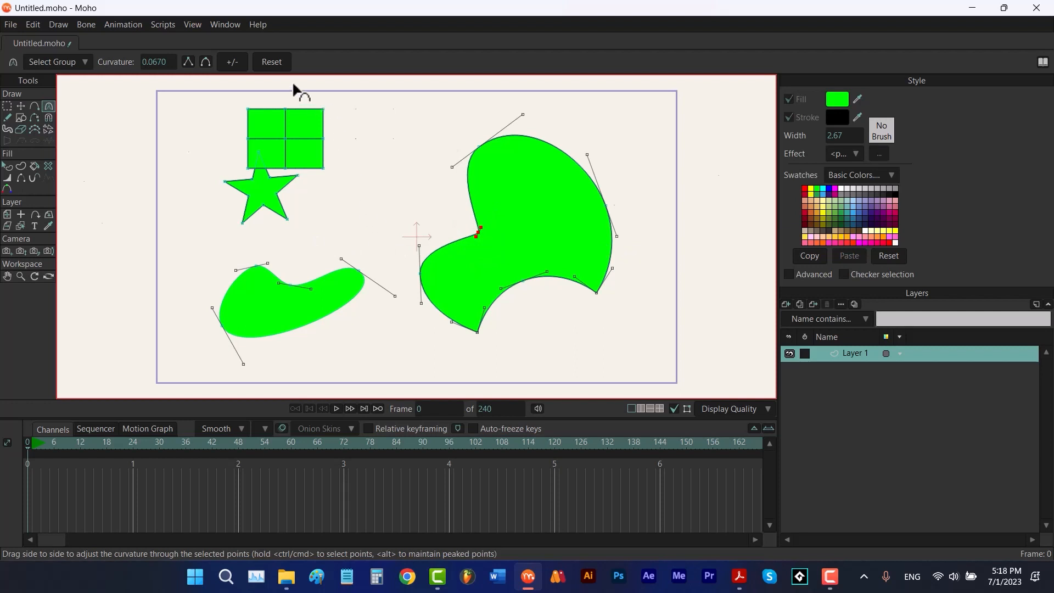
# Rework the crescent's notch point: reset its curvature to 0.30, rotate its curve handles, and invert curvature to -0.30
pyautogui.click(276, 63)
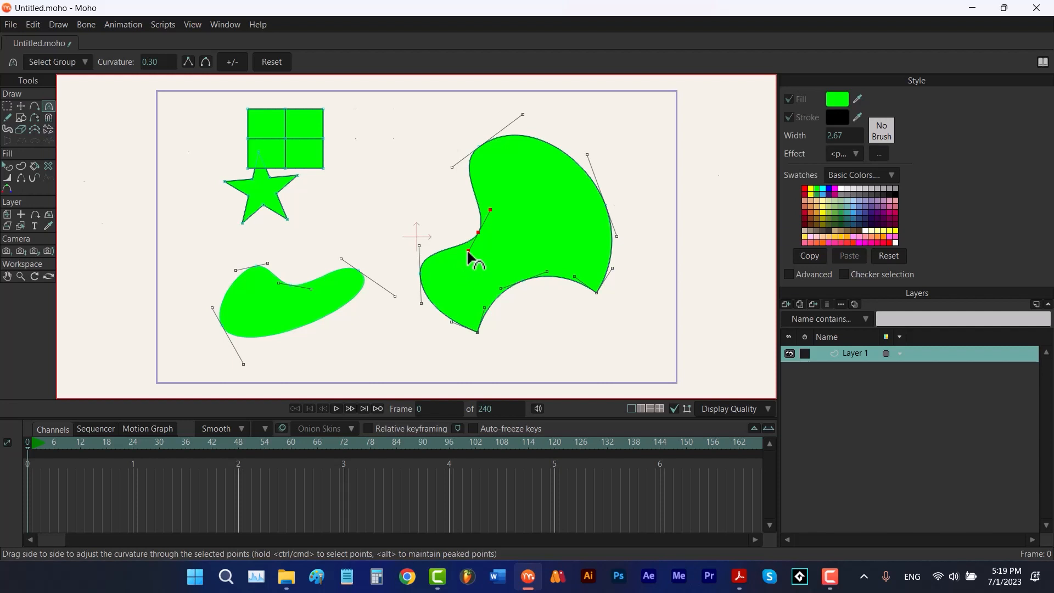
pyautogui.moveTo(469, 252); pyautogui.dragTo(466, 291)
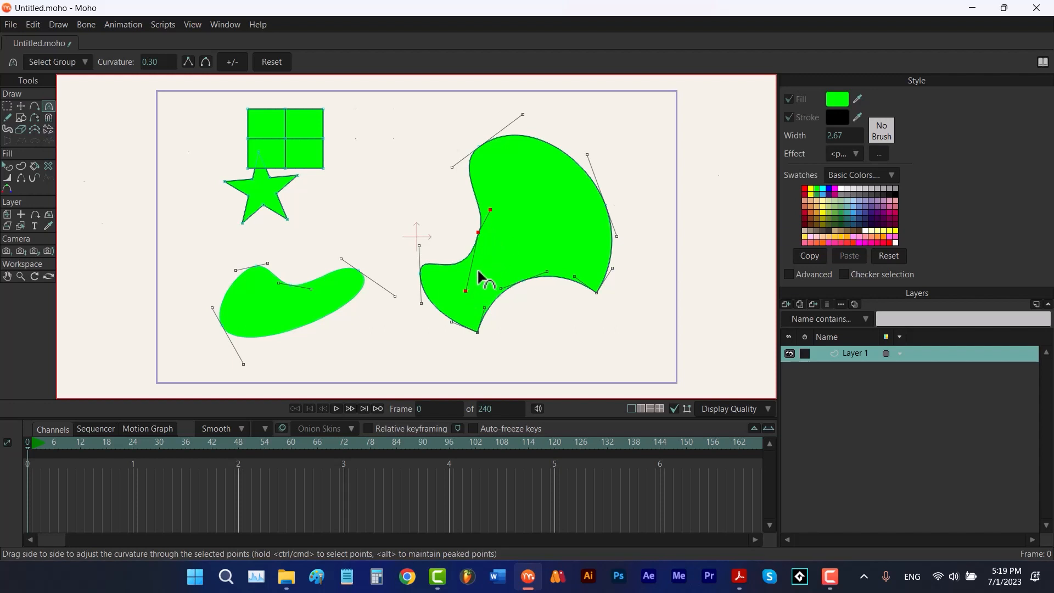
pyautogui.moveTo(467, 287); pyautogui.dragTo(501, 194)
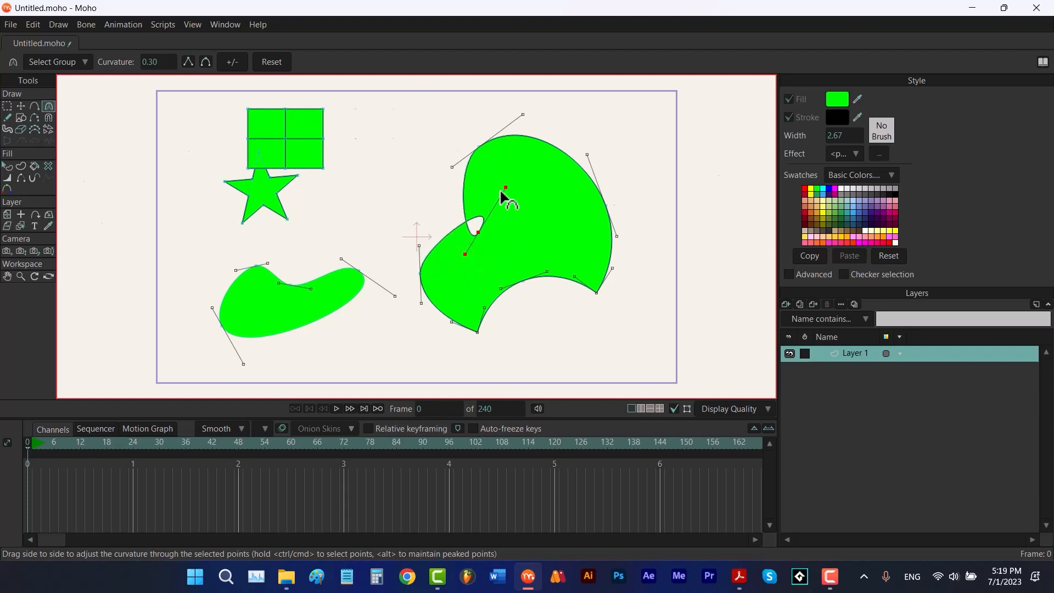
pyautogui.click(232, 62)
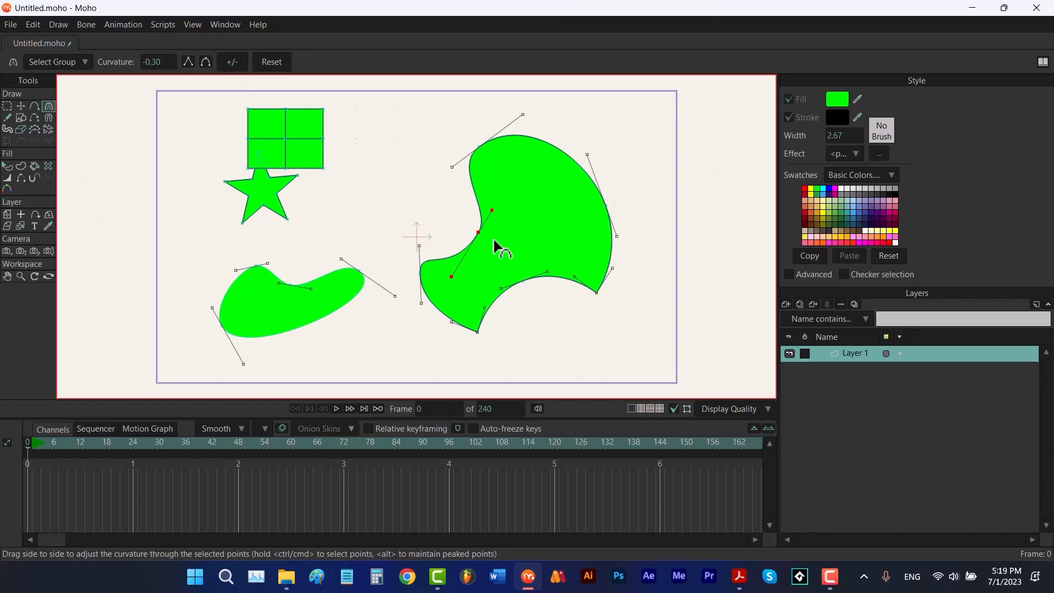
# With the Freehand tool, set the stroke width to 62.67 and try drawing a wavy stroke, undoing it
pyautogui.click(7, 117)
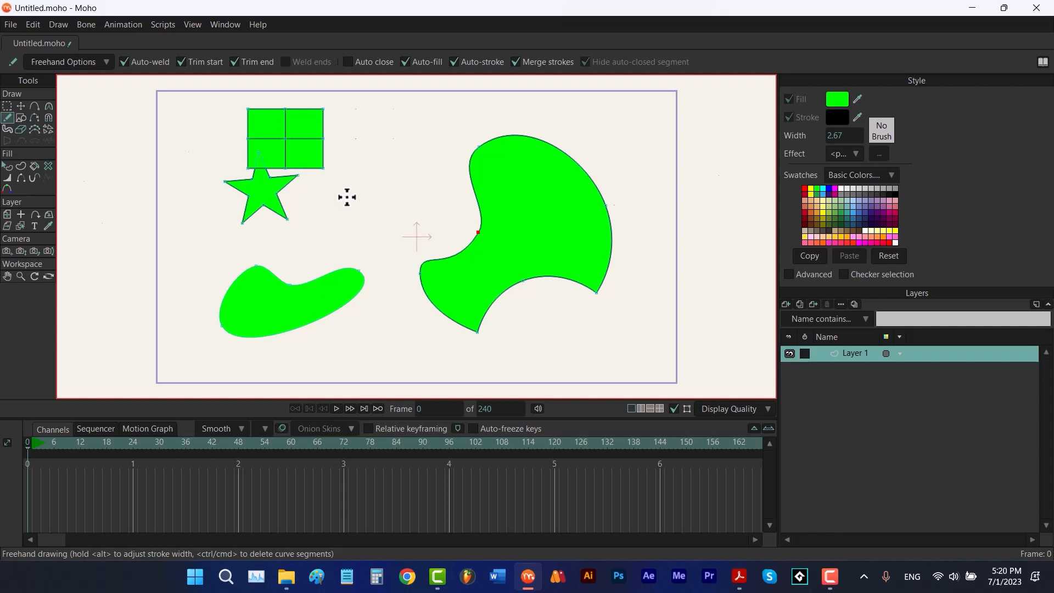
pyautogui.moveTo(347, 197); pyautogui.dragTo(398, 201)
pyautogui.moveTo(399, 202); pyautogui.dragTo(386, 205)
pyautogui.moveTo(424, 158); pyautogui.dragTo(330, 232)
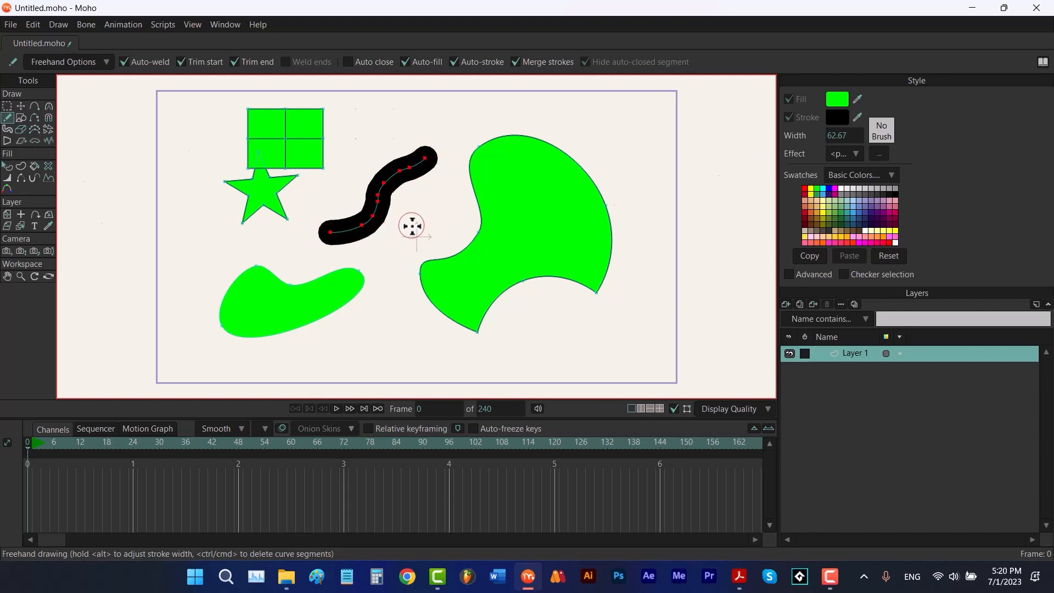
pyautogui.hotkey('ctrl', 'z')
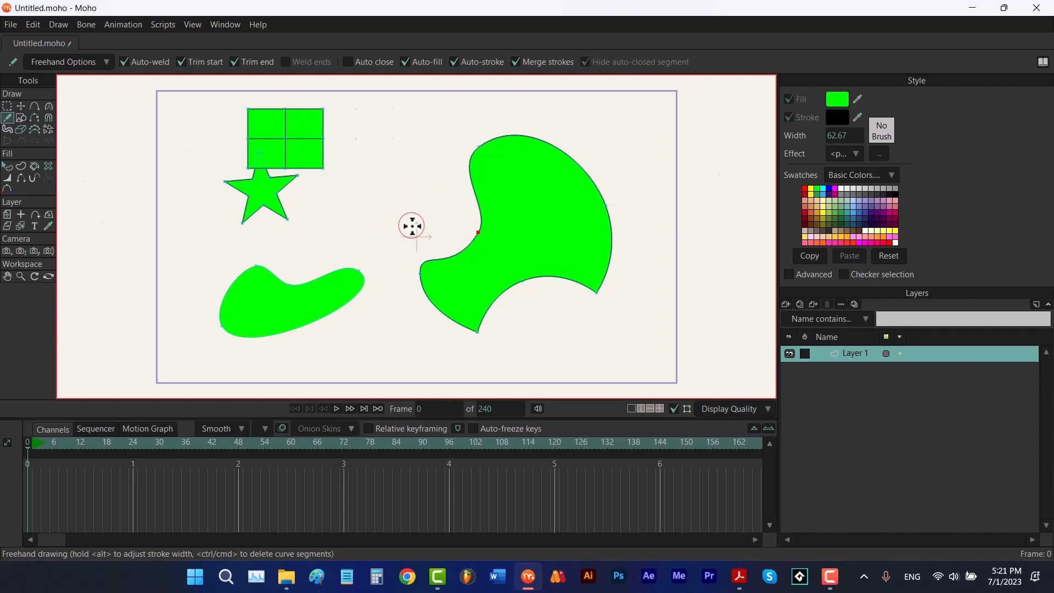
# Choose the concentric-circles brush Brush514_0_360_100.png and draw a freehand brush stroke beside the star
pyautogui.click(882, 132)
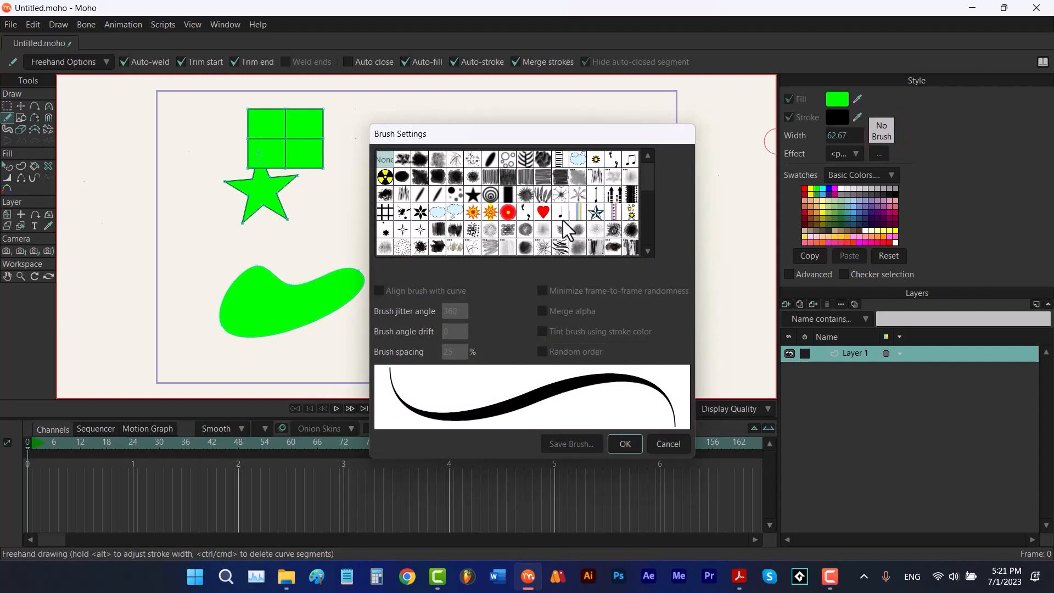
pyautogui.click(491, 193)
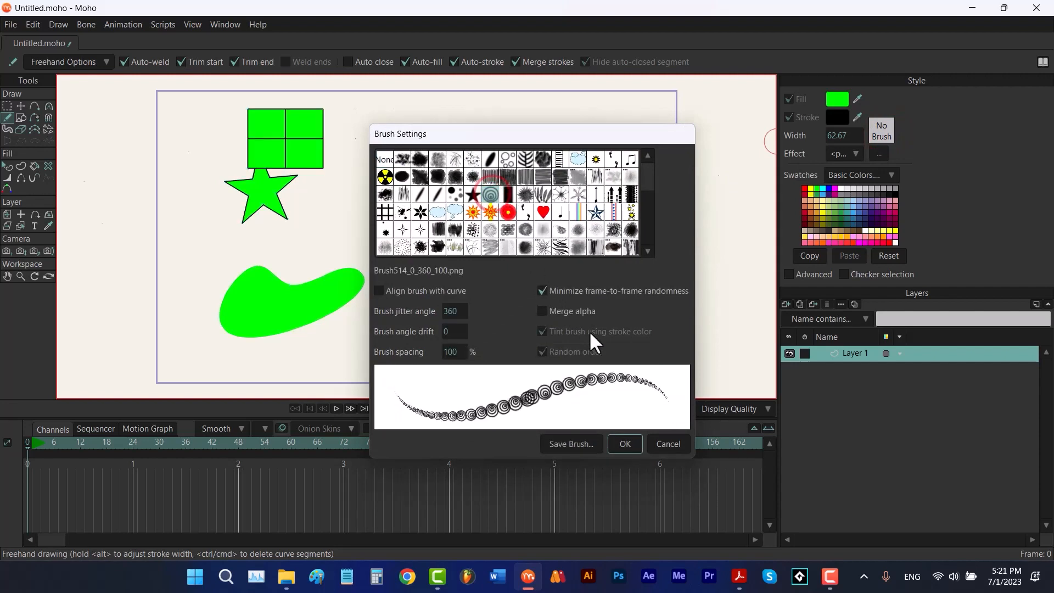
pyautogui.click(624, 443)
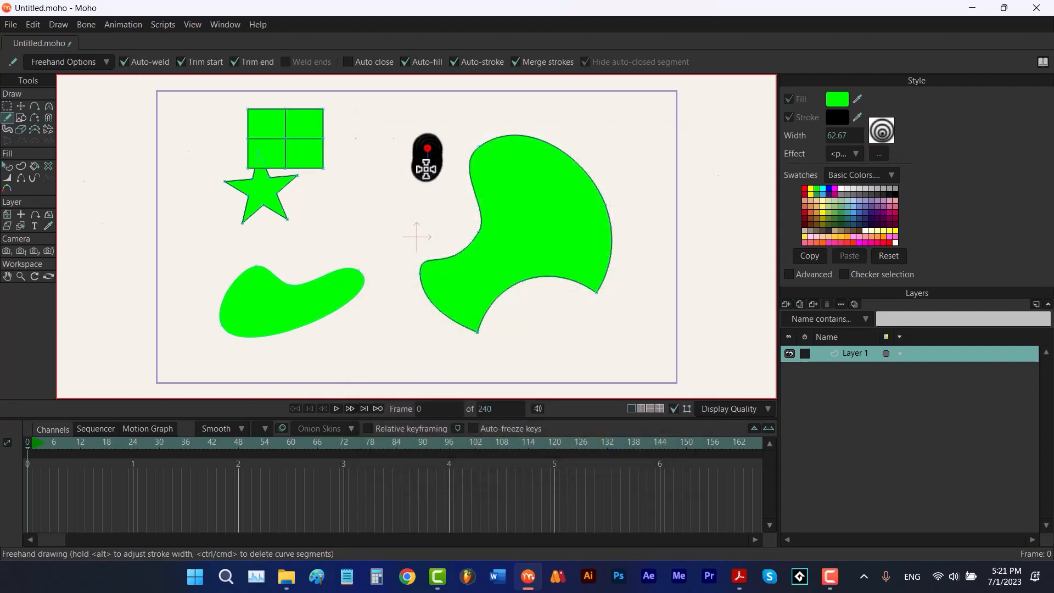
pyautogui.moveTo(427, 159); pyautogui.dragTo(338, 231)
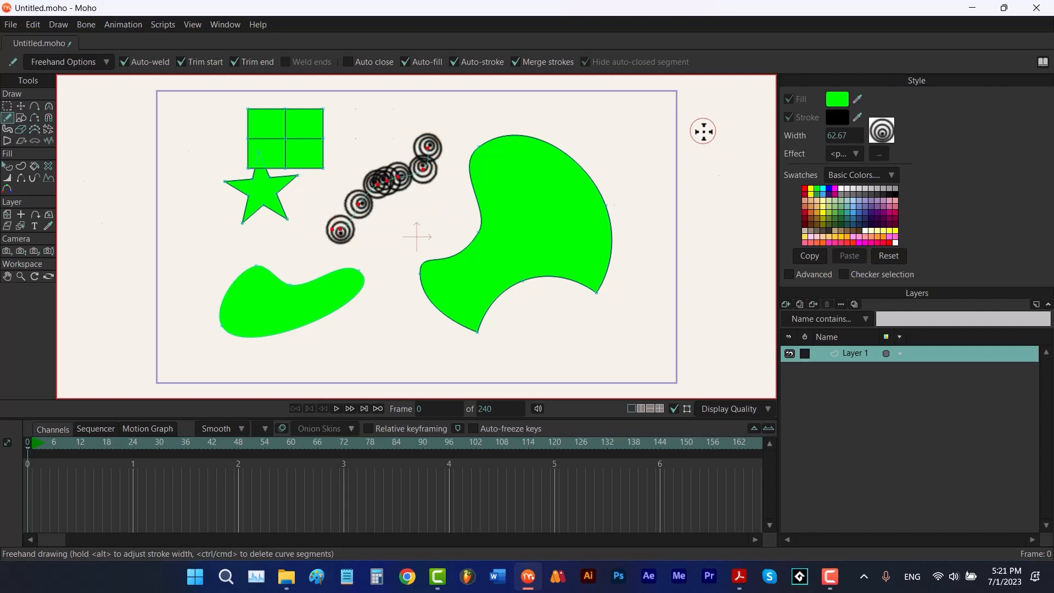
# Set the stroke brush back to None in the brush settings
pyautogui.click(884, 134)
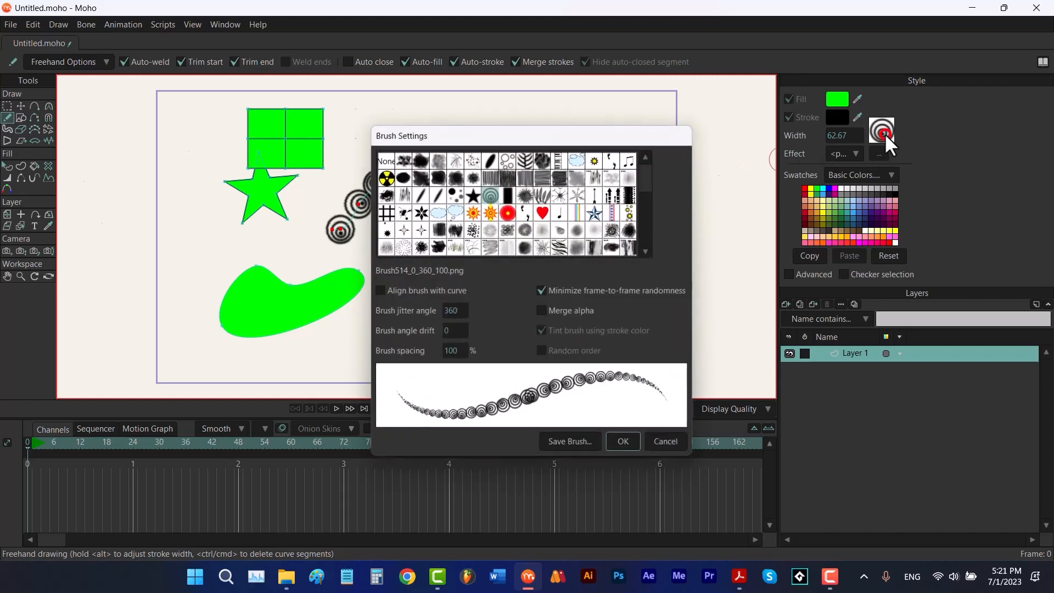
pyautogui.click(384, 159)
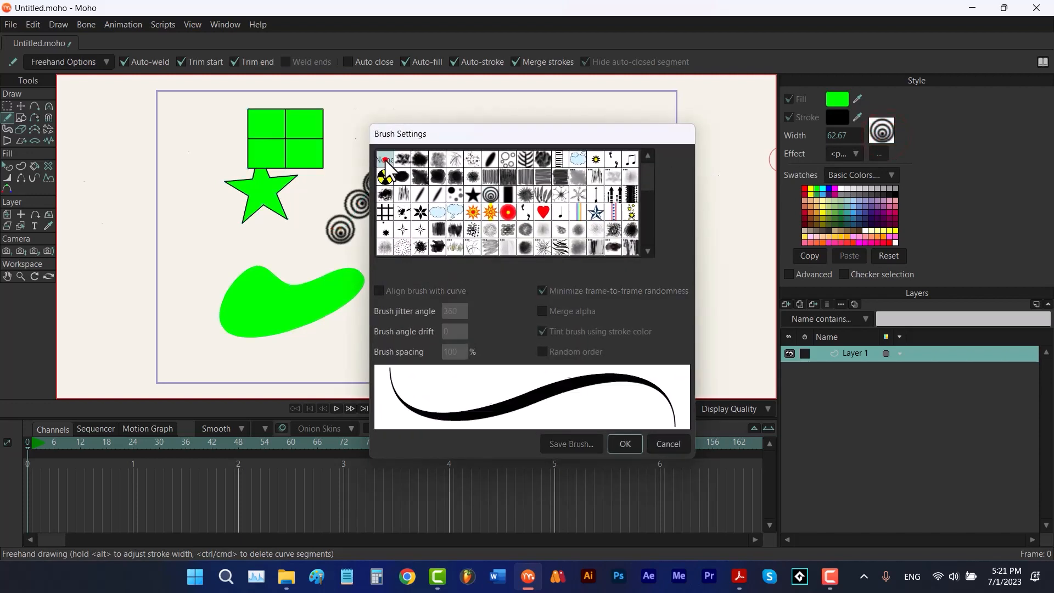
pyautogui.click(621, 443)
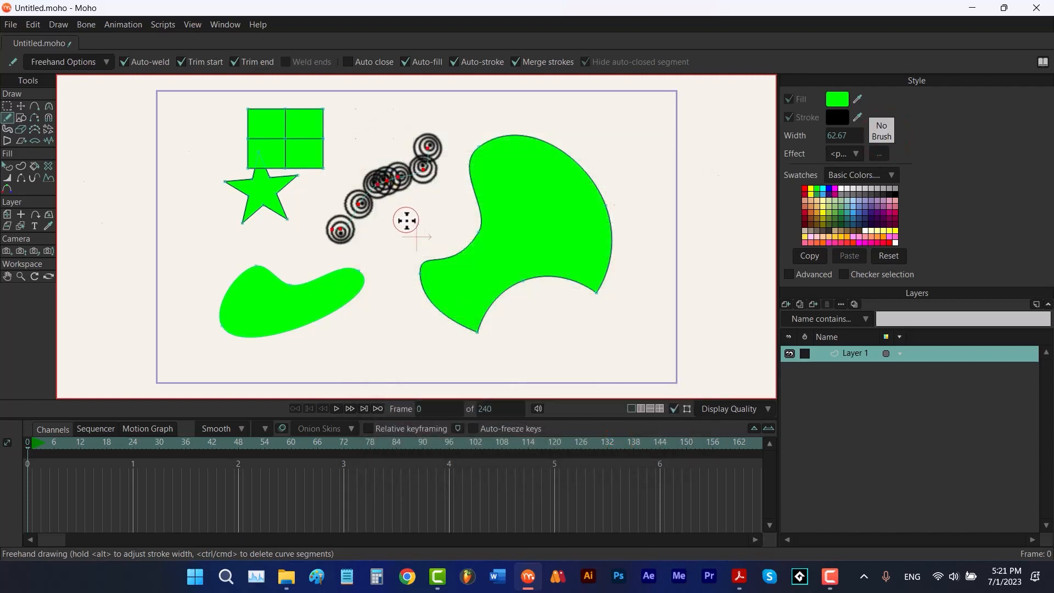
# Delete a curve segment from the crescent's outline with the Delete Edge tool
pyautogui.click(18, 120)
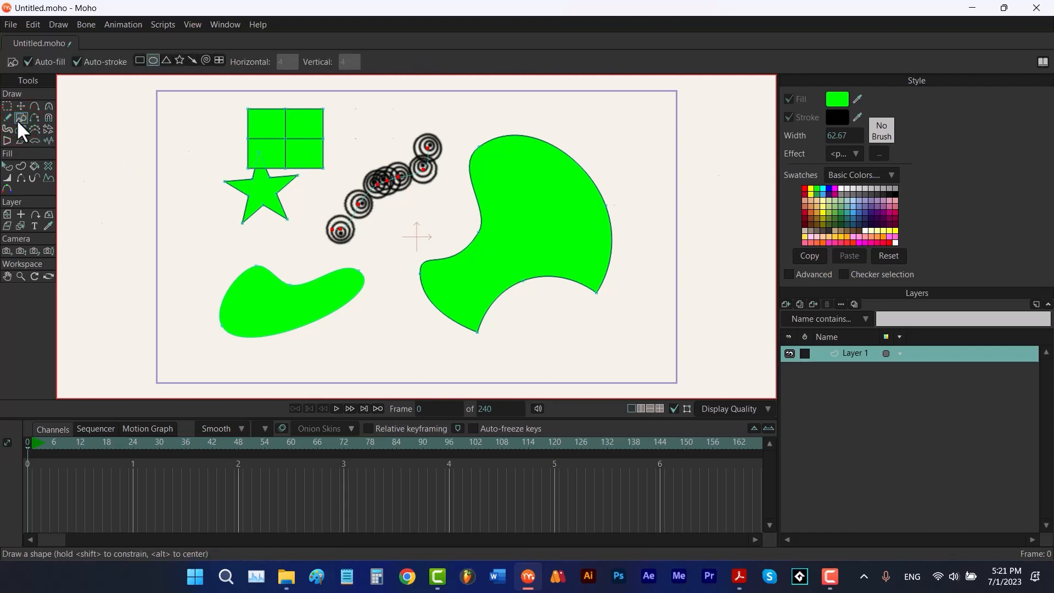
pyautogui.click(32, 118)
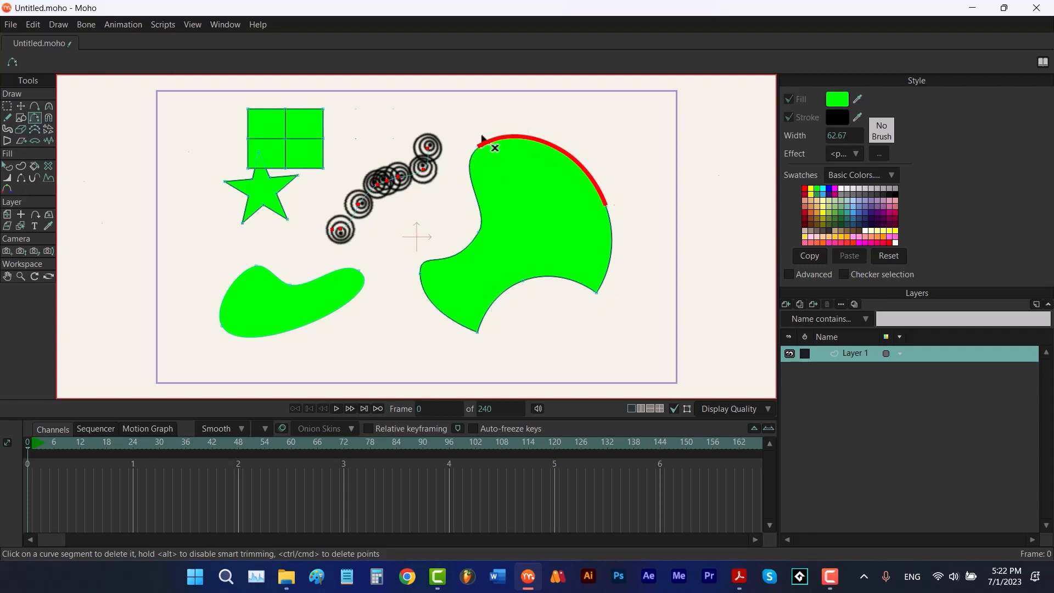
pyautogui.click(589, 176)
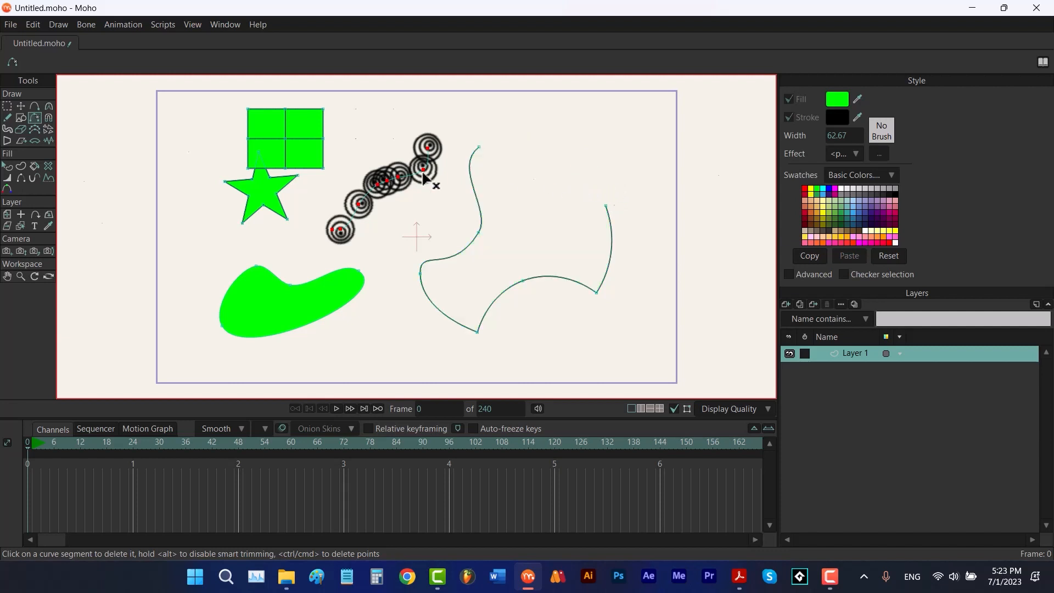
# With the Magnet tool, set the magnet radius to 0.4317 and try pulling the brush stroke, undoing it
pyautogui.click(53, 117)
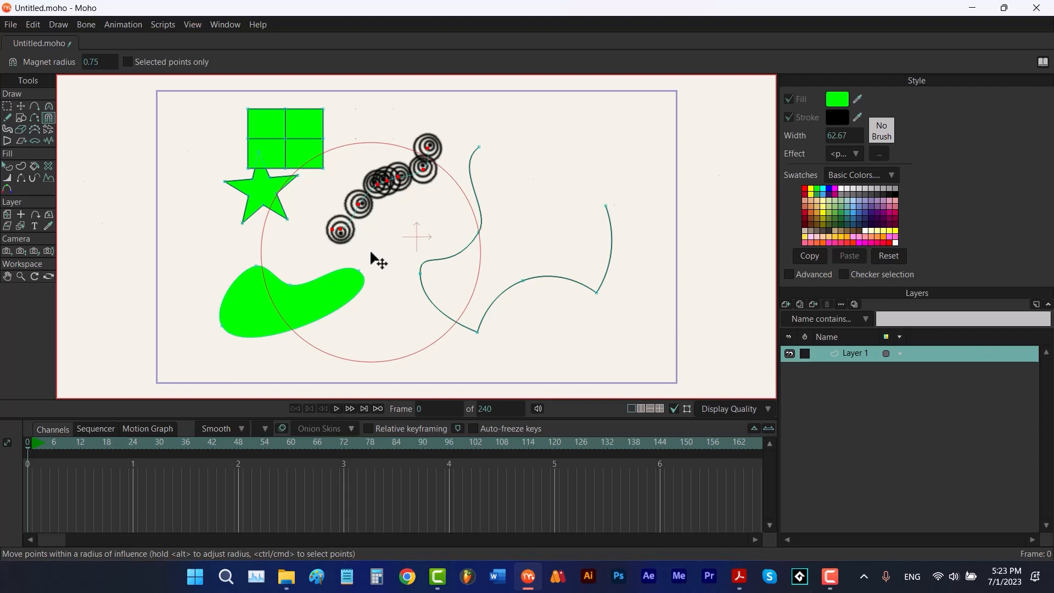
pyautogui.moveTo(371, 254); pyautogui.dragTo(275, 265)
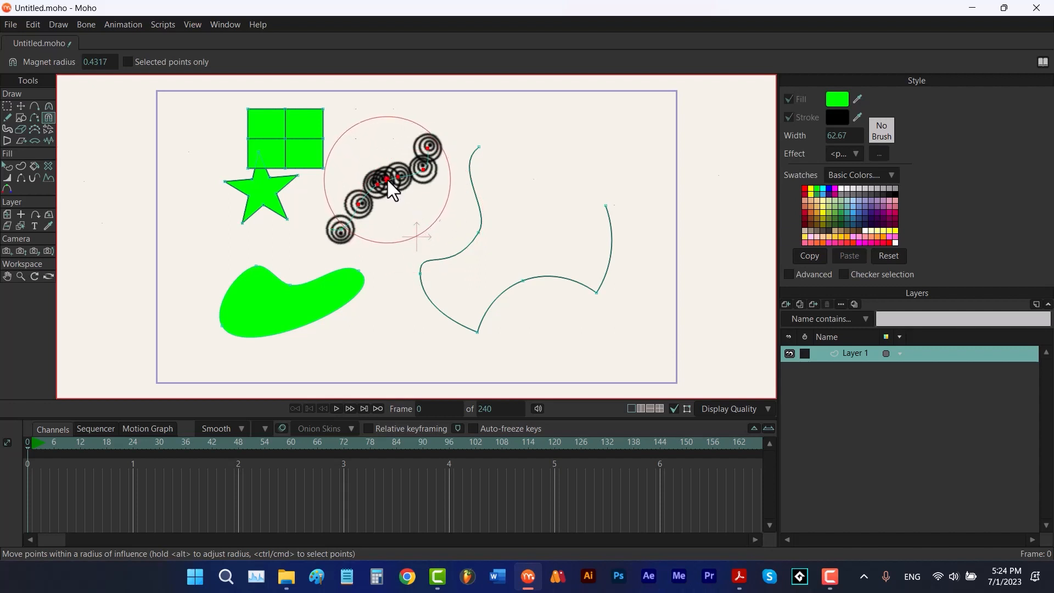
pyautogui.moveTo(388, 180); pyautogui.dragTo(406, 226)
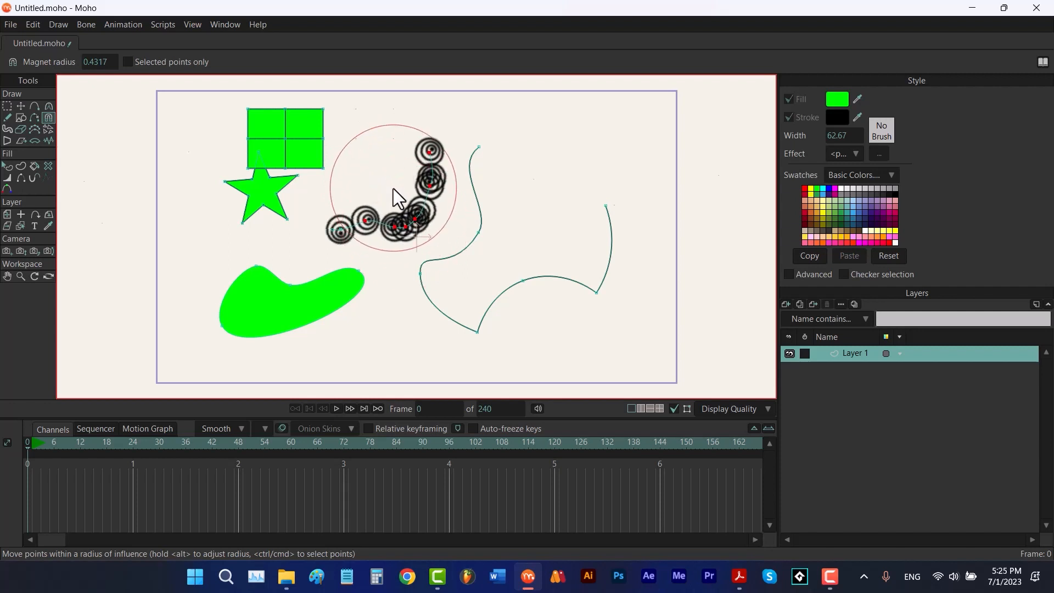
pyautogui.hotkey('ctrl', 'z')
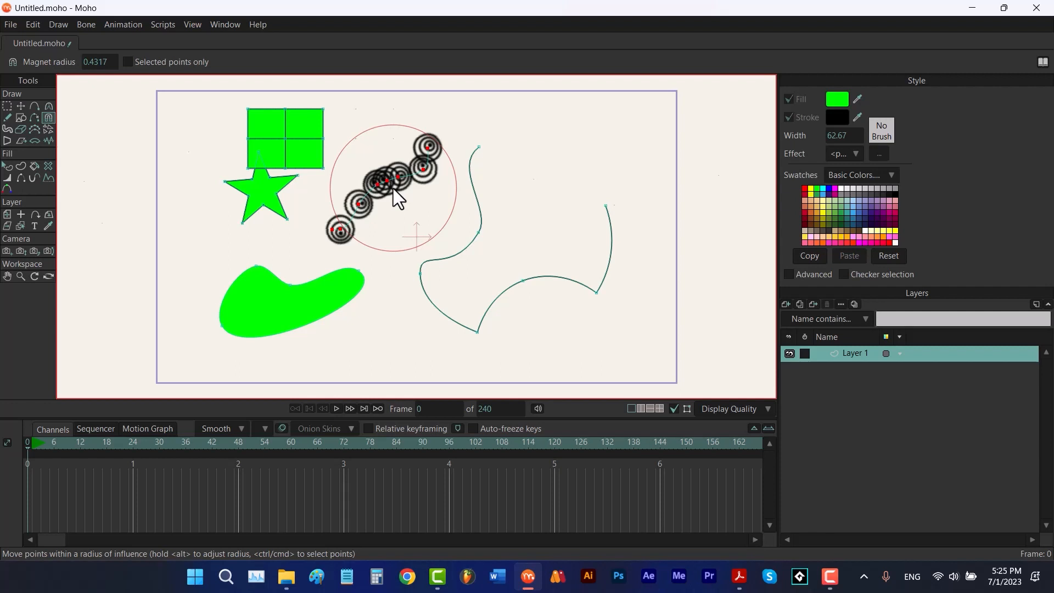
# Enable Selected points only, set the magnet radius to 0.7167, and pull the brush stroke's points downward
pyautogui.click(127, 61)
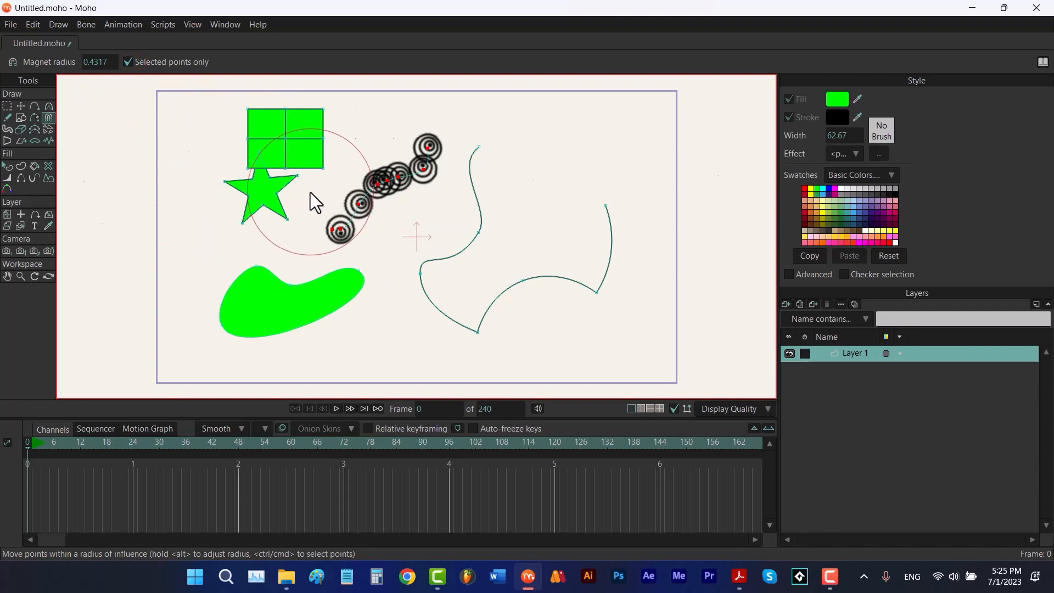
pyautogui.moveTo(316, 197); pyautogui.dragTo(390, 173)
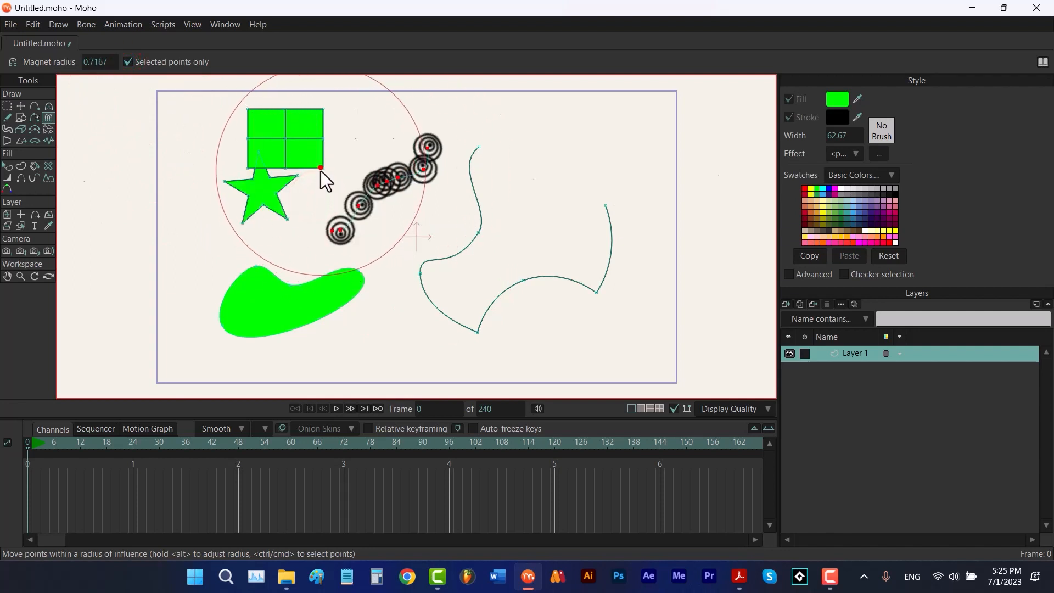
pyautogui.moveTo(322, 176); pyautogui.dragTo(354, 224)
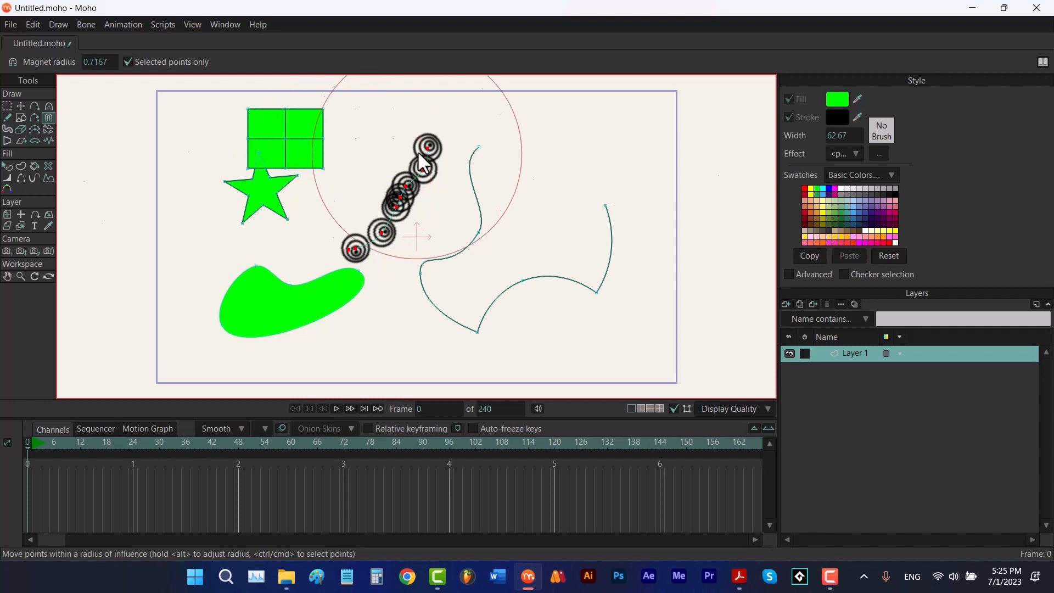
# Paint a filled, stroked blob shape in the canvas's upper right with the Blob Brush
pyautogui.click(6, 129)
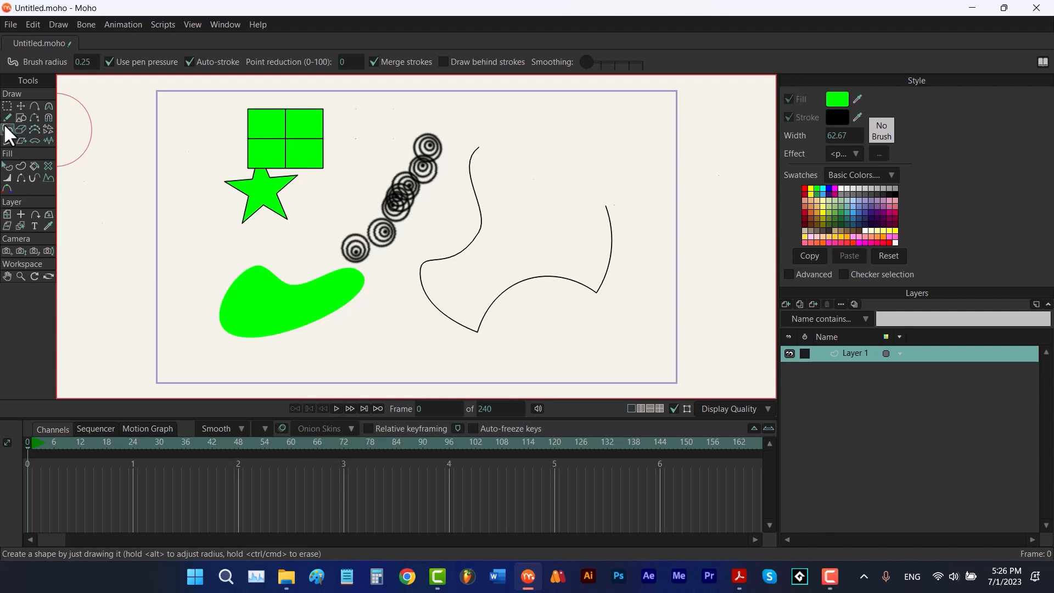
pyautogui.moveTo(595, 146)
pyautogui.mouseDown()
pyautogui.moveTo(549, 159)
pyautogui.moveTo(534, 198)
pyautogui.mouseUp()
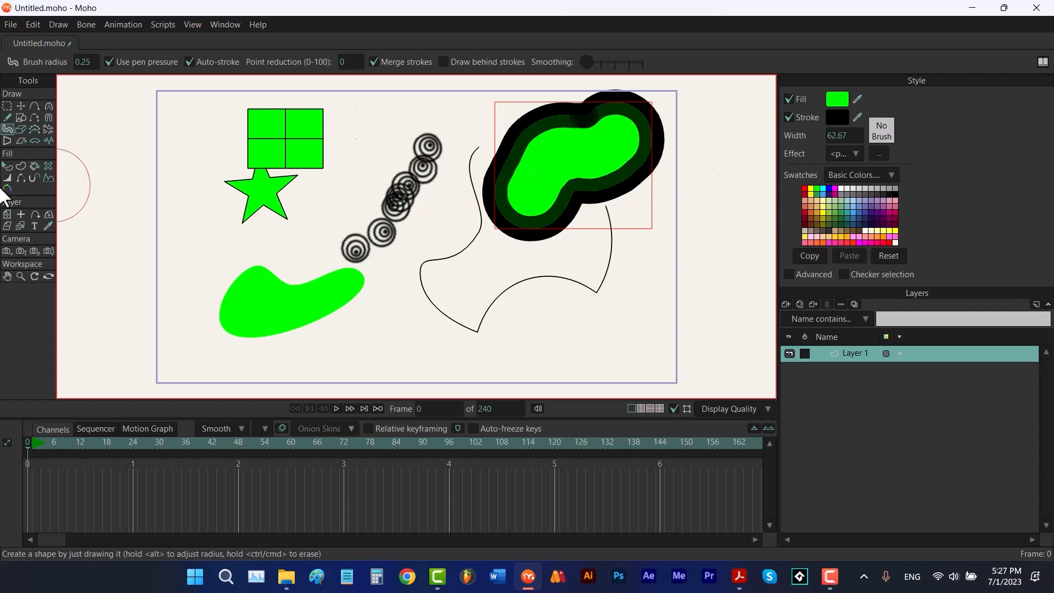
# Select the blob and extend it leftward with the Blob Brush, undoing a second extension stroke
pyautogui.click(7, 166)
pyautogui.click(554, 173)
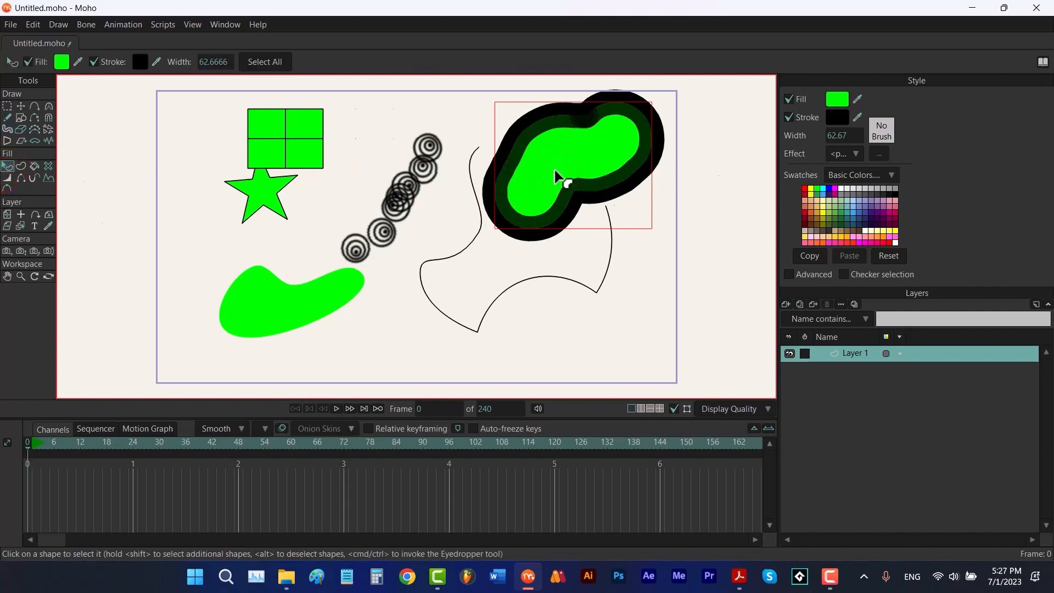
pyautogui.press('b')
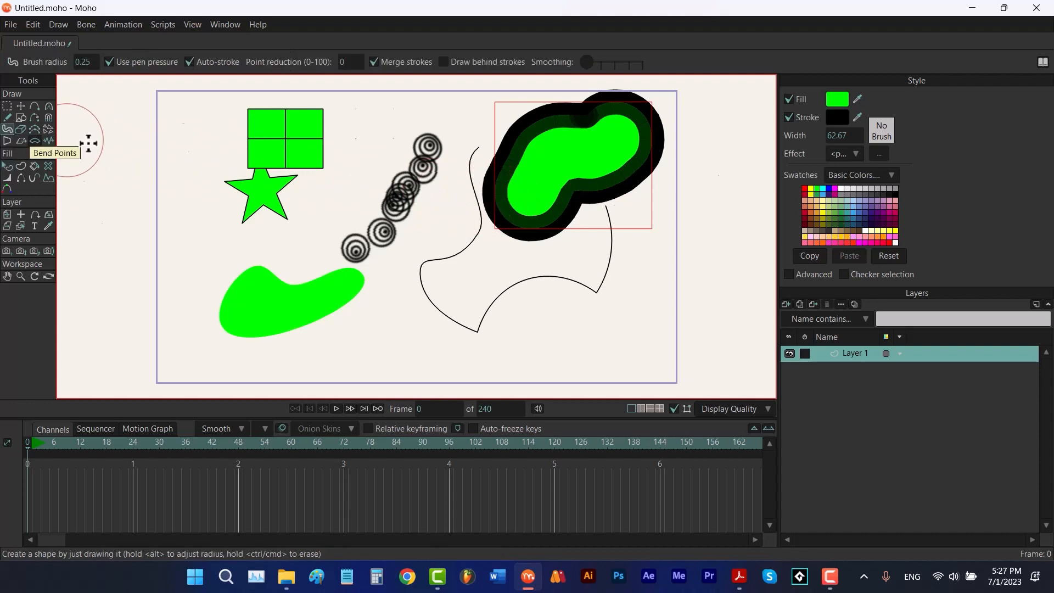
pyautogui.moveTo(505, 220)
pyautogui.mouseDown()
pyautogui.moveTo(541, 166)
pyautogui.moveTo(388, 172)
pyautogui.moveTo(478, 209)
pyautogui.mouseUp()
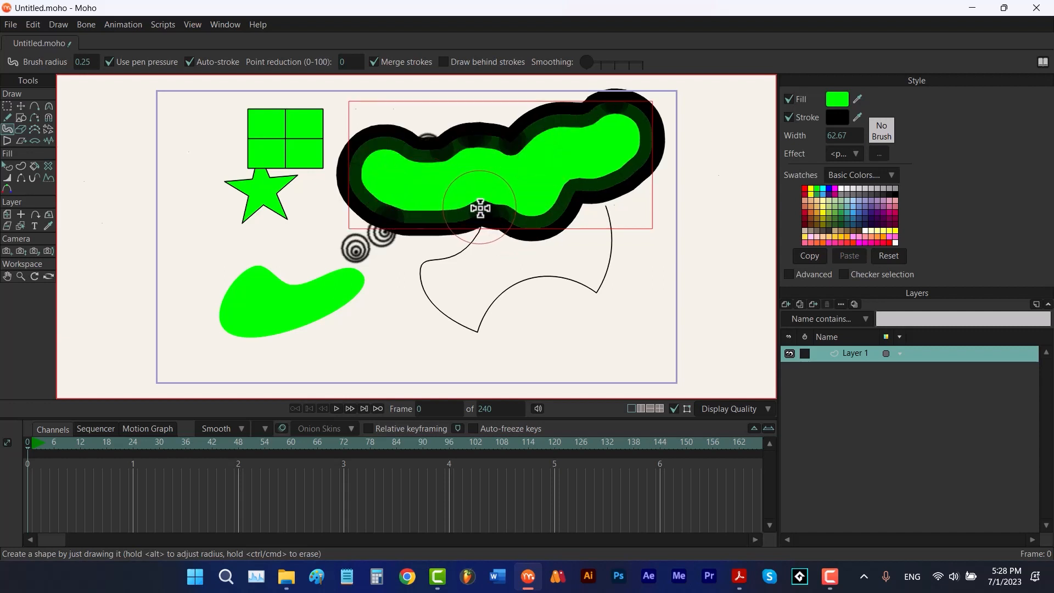
pyautogui.moveTo(480, 208); pyautogui.dragTo(470, 179)
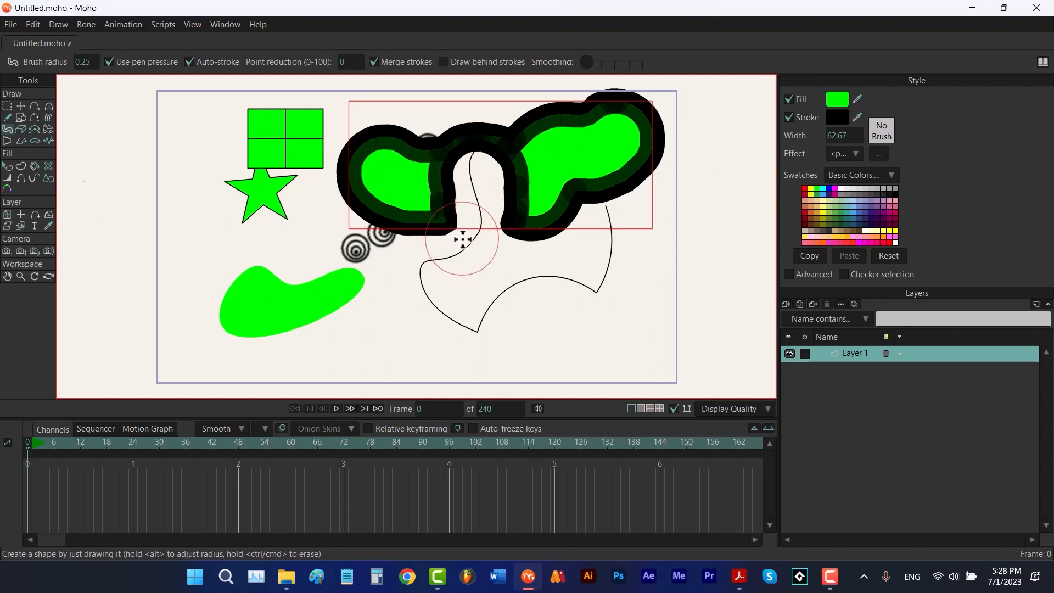
pyautogui.hotkey('ctrl', 'z')
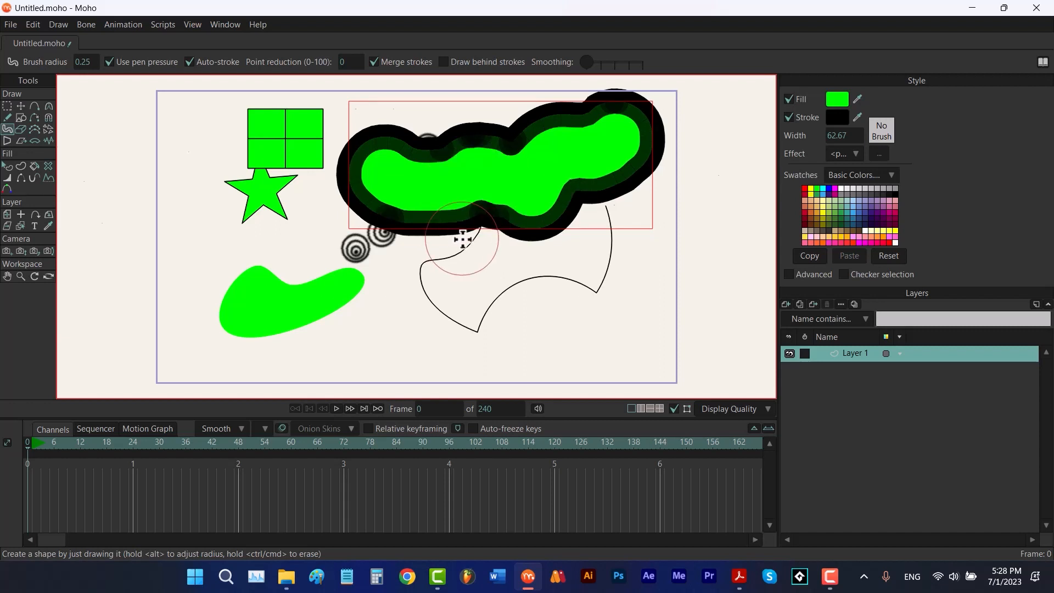
# Erase a strip through the lower middle of the blob with the Eraser tool
pyautogui.click(21, 129)
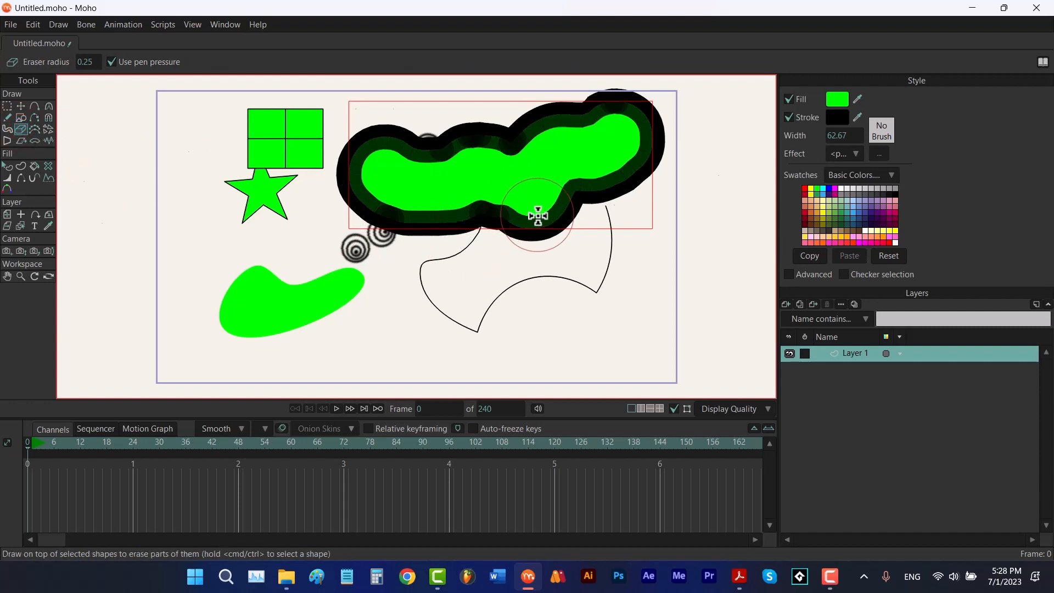
pyautogui.moveTo(538, 216)
pyautogui.mouseDown()
pyautogui.moveTo(506, 202)
pyautogui.moveTo(423, 223)
pyautogui.moveTo(387, 217)
pyautogui.mouseUp()
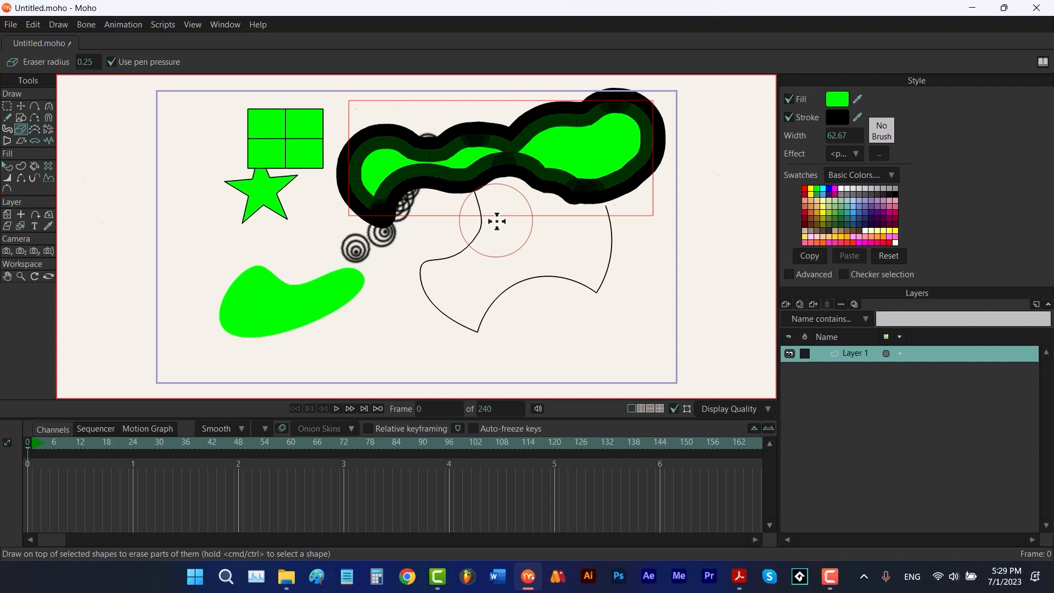
# Sweep a long stroke across the blob toward the lower left of the canvas
pyautogui.moveTo(496, 221)
pyautogui.mouseDown()
pyautogui.moveTo(461, 291)
pyautogui.moveTo(357, 322)
pyautogui.moveTo(254, 374)
pyautogui.moveTo(236, 410)
pyautogui.mouseUp()
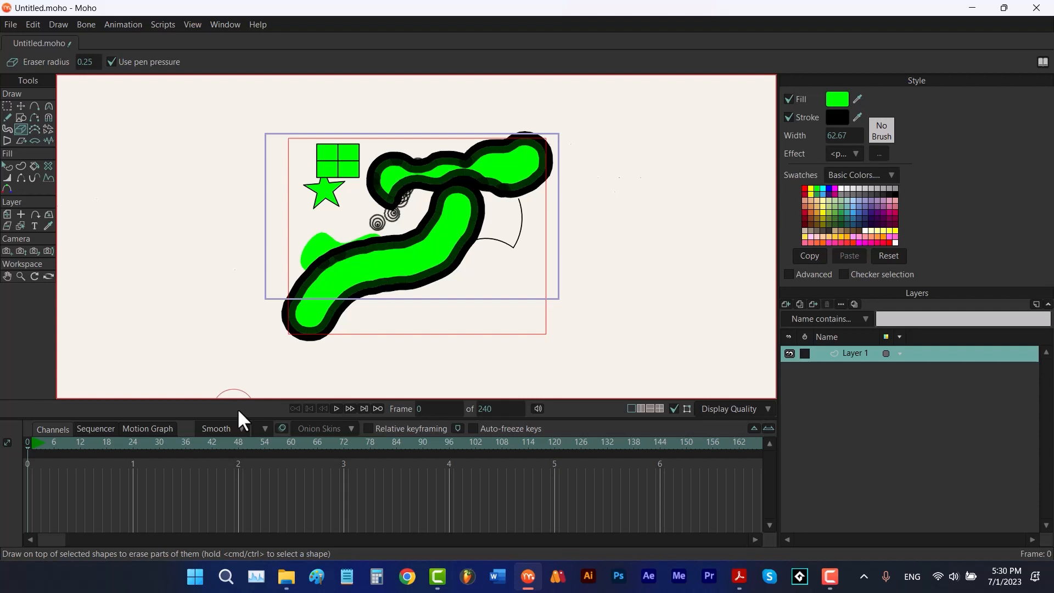
pyautogui.press('Home')
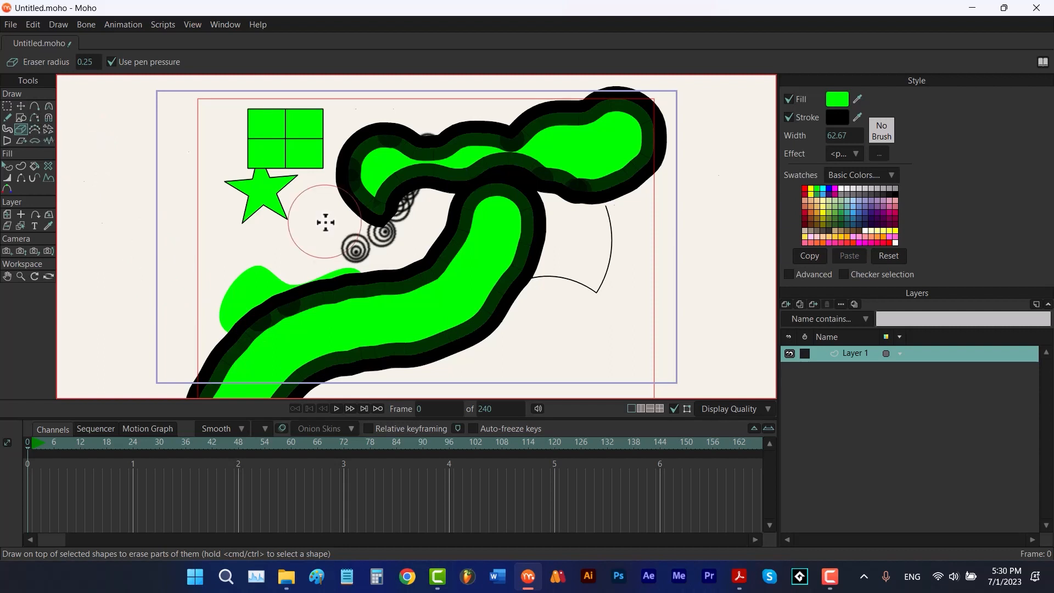
# Delete all shapes on the canvas and paint a new wavy horizontal blob across its upper half with the Blob Brush
pyautogui.press('t')
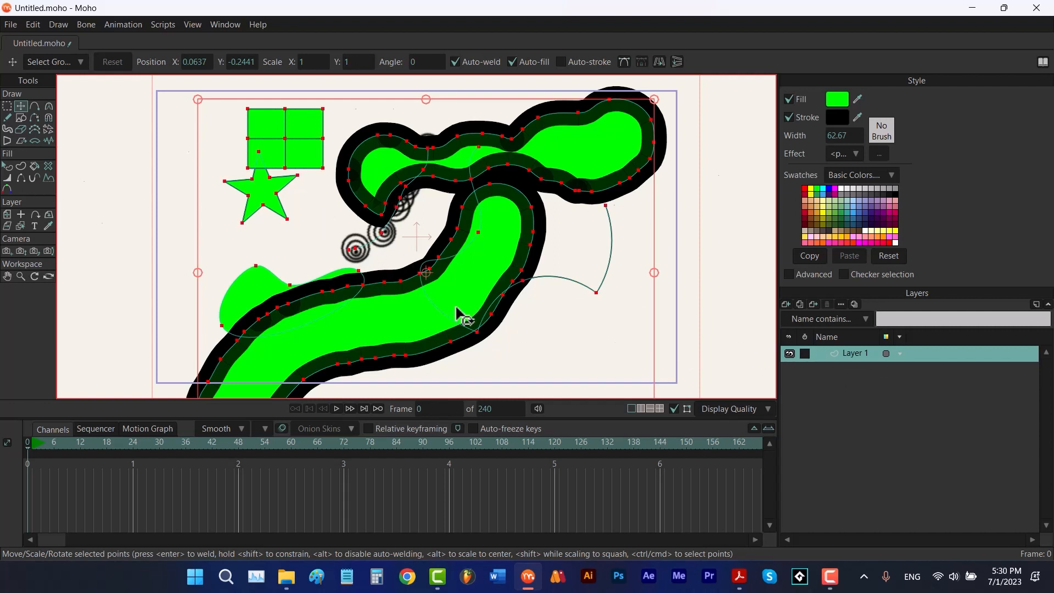
pyautogui.press('Delete')
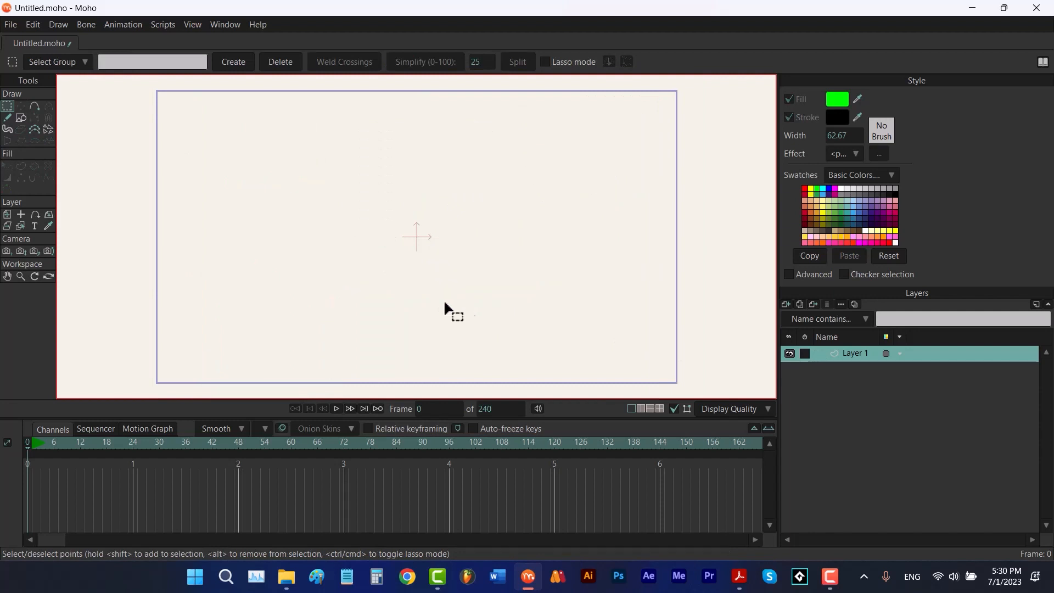
pyautogui.press('b')
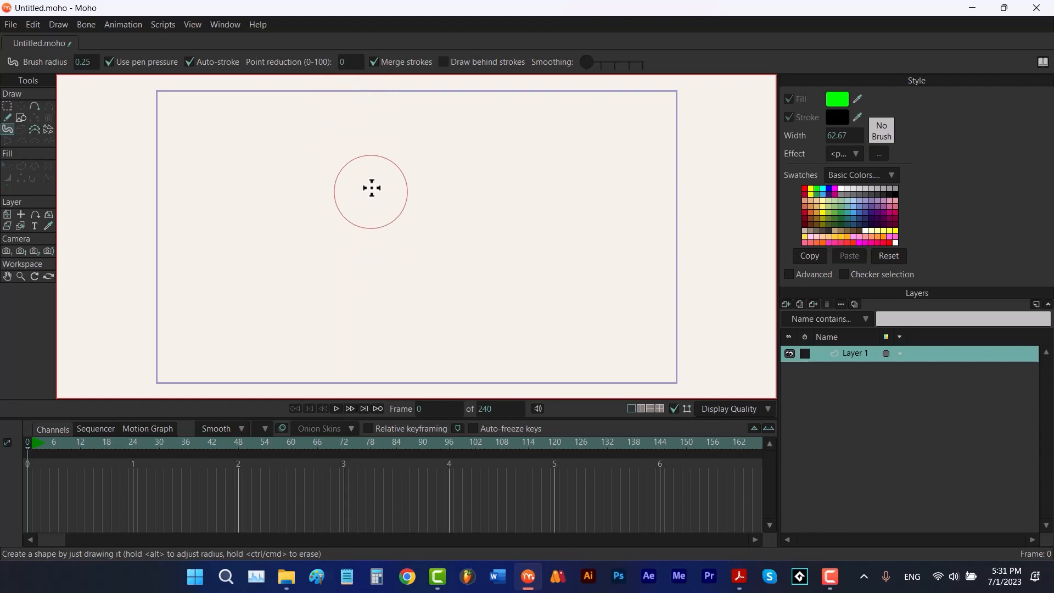
pyautogui.moveTo(603, 160); pyautogui.dragTo(265, 183)
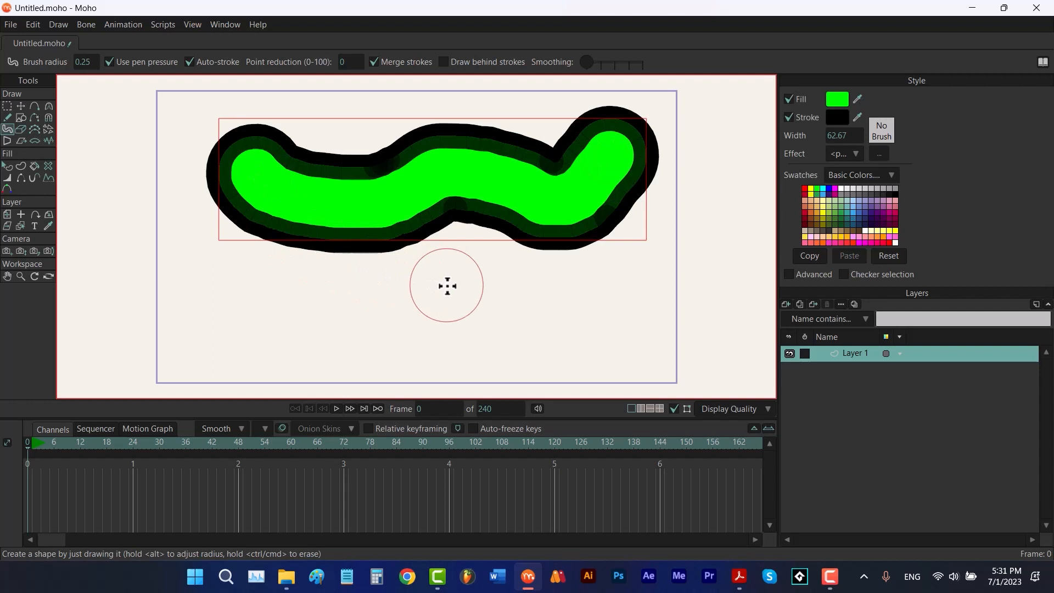
# Simplify all of the blob's points with Simplify at 25, then undo the simplification
pyautogui.press('t')
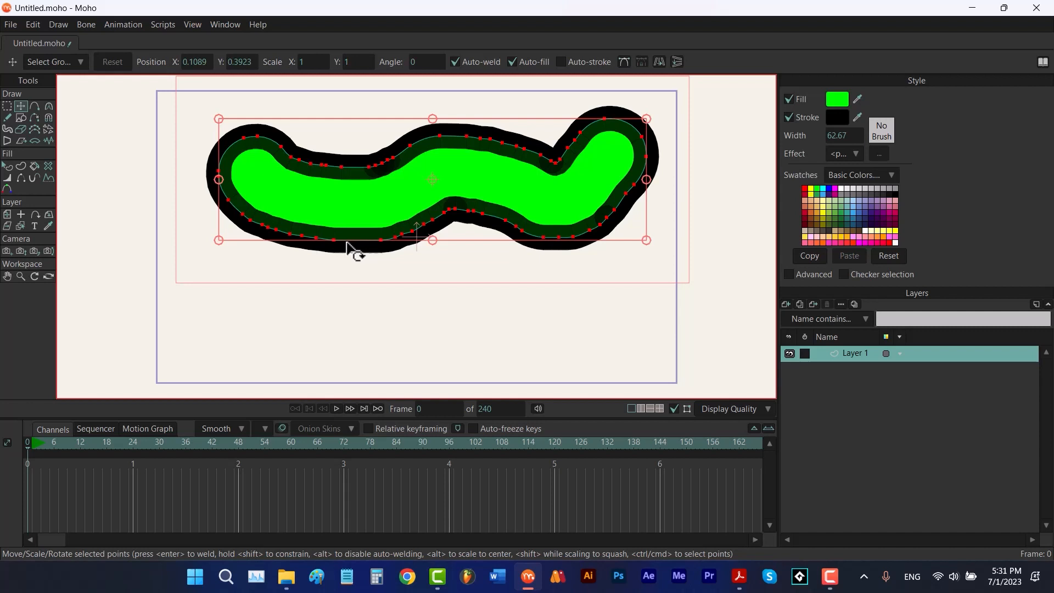
pyautogui.click(8, 105)
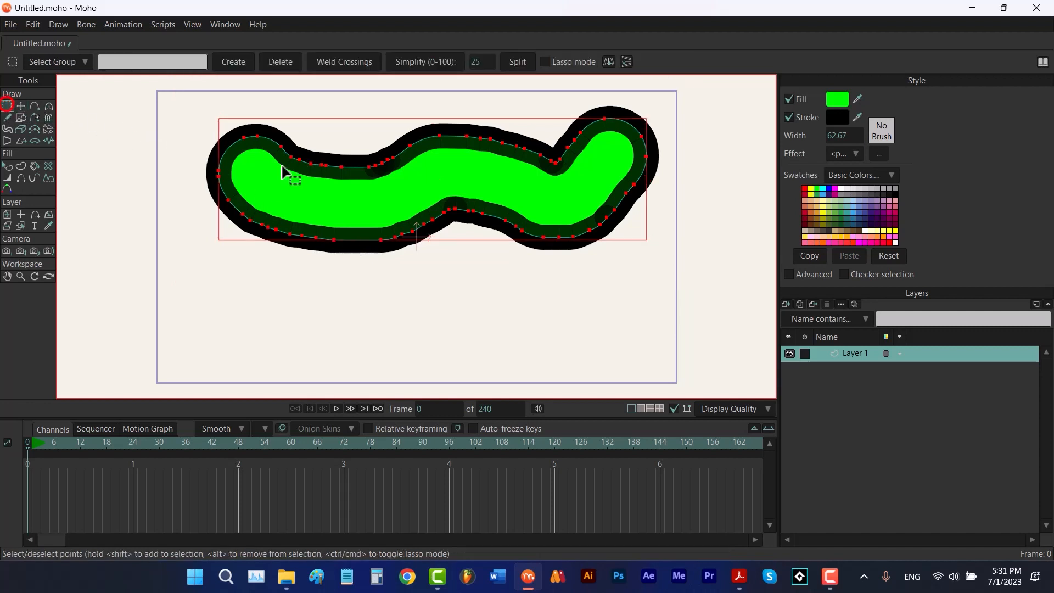
pyautogui.click(423, 64)
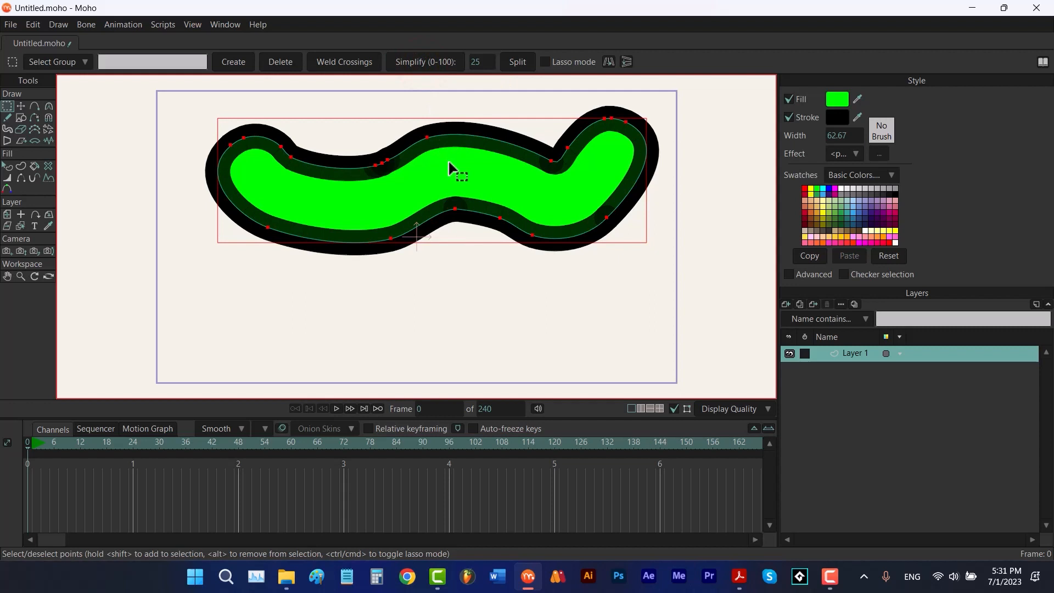
pyautogui.hotkey('ctrl', 'z')
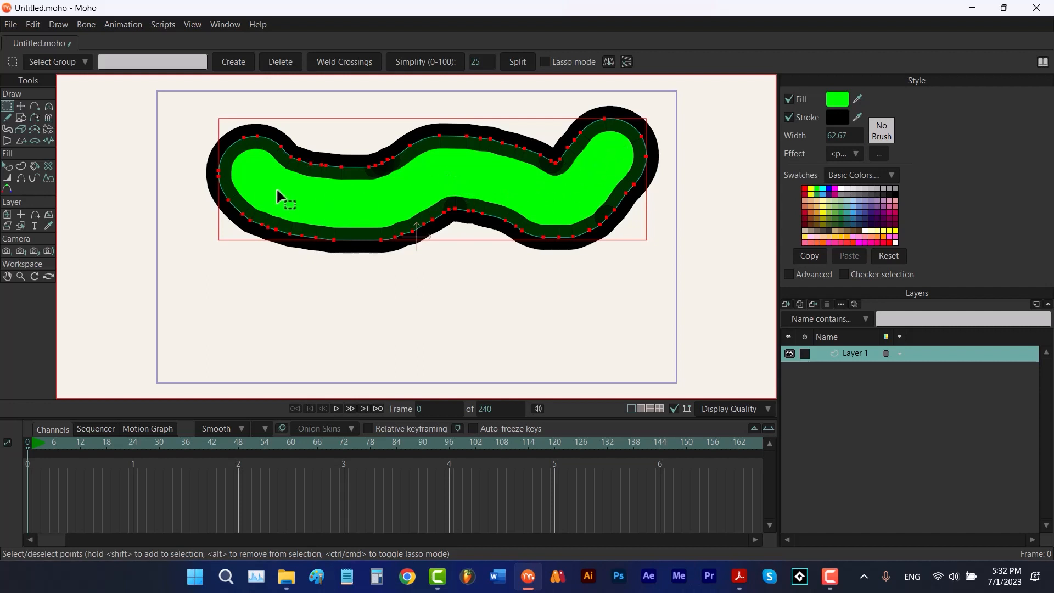
# Paint over the blob's lower and left outline with the simplify brush to reduce points there
pyautogui.click(35, 130)
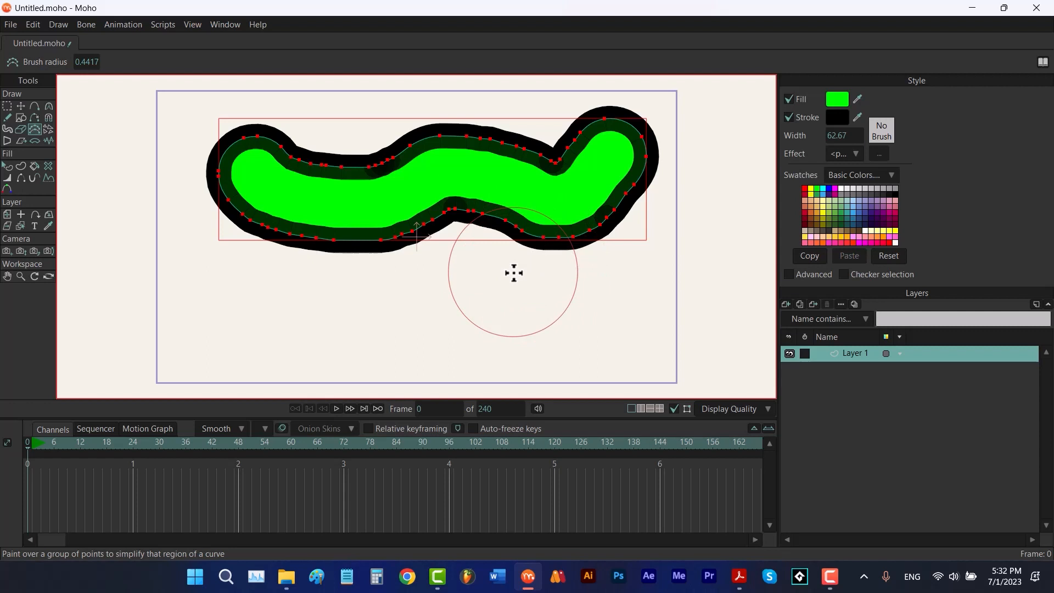
pyautogui.moveTo(514, 273)
pyautogui.mouseDown()
pyautogui.moveTo(562, 273)
pyautogui.moveTo(516, 274)
pyautogui.mouseUp()
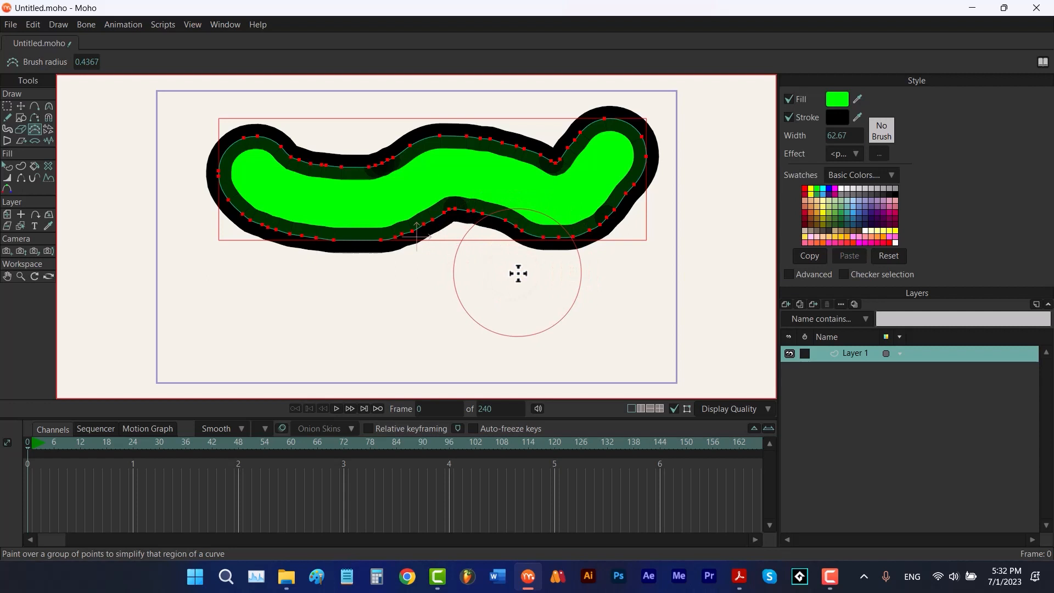
pyautogui.moveTo(565, 242); pyautogui.dragTo(493, 228)
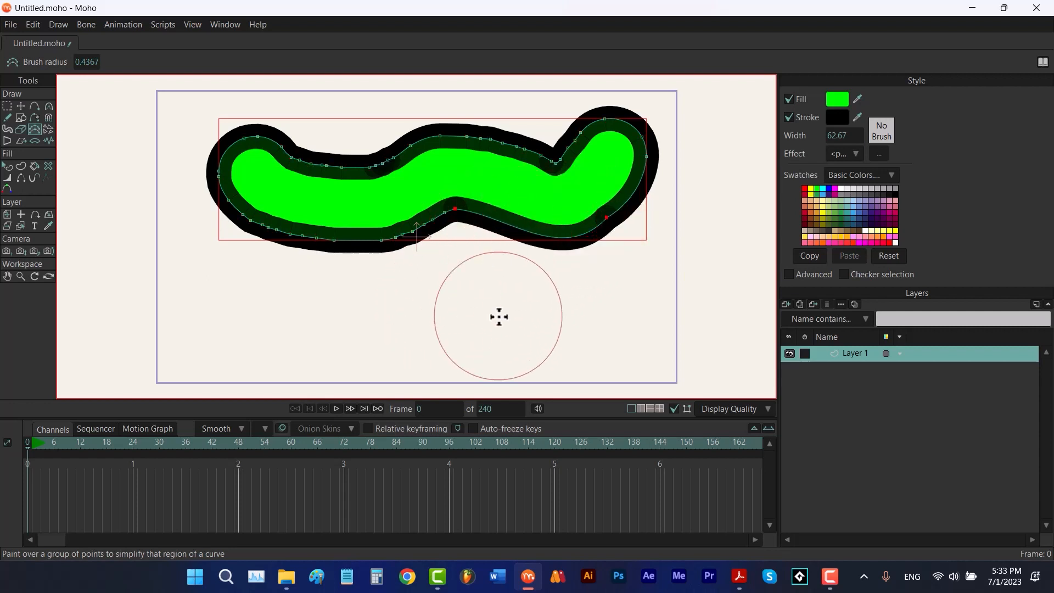
pyautogui.moveTo(447, 235)
pyautogui.mouseDown()
pyautogui.moveTo(259, 224)
pyautogui.moveTo(226, 178)
pyautogui.mouseUp()
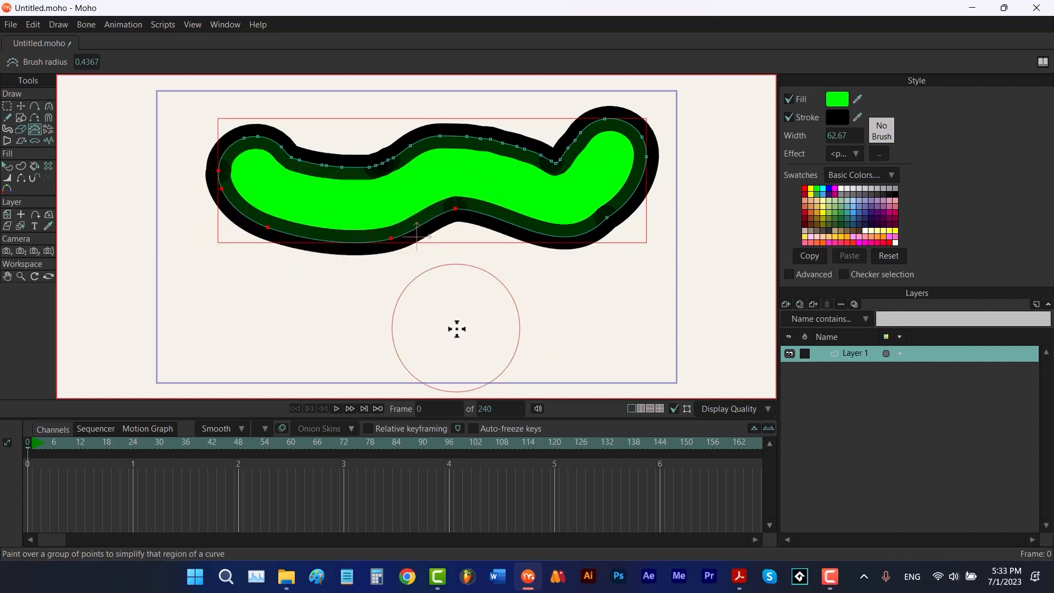
# Scatter a stroke of bubbles below the blob's left side with the Scatter Brush using the Bubbles set
pyautogui.click(49, 129)
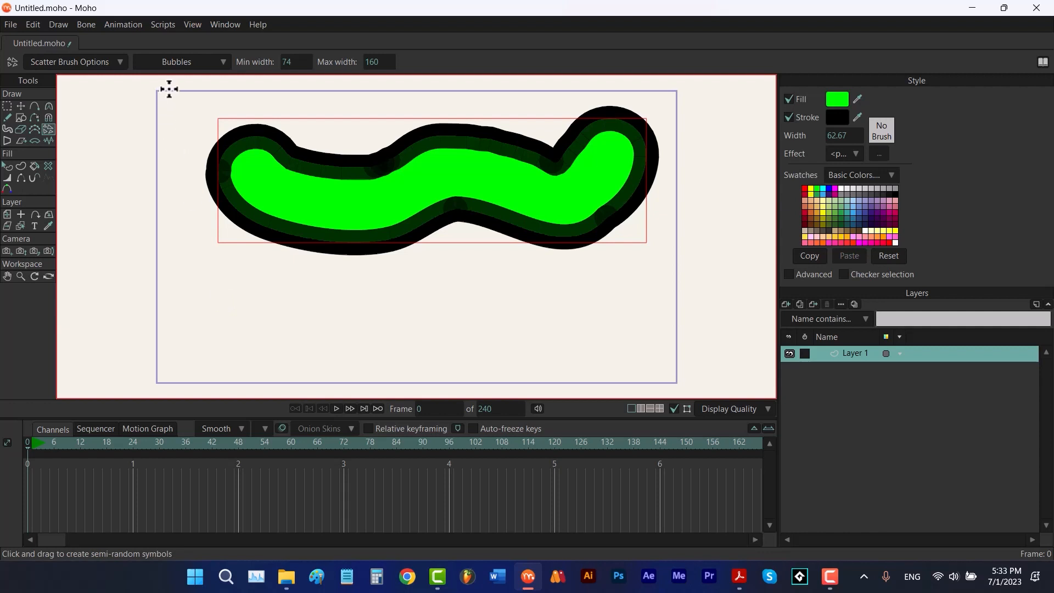
pyautogui.click(192, 63)
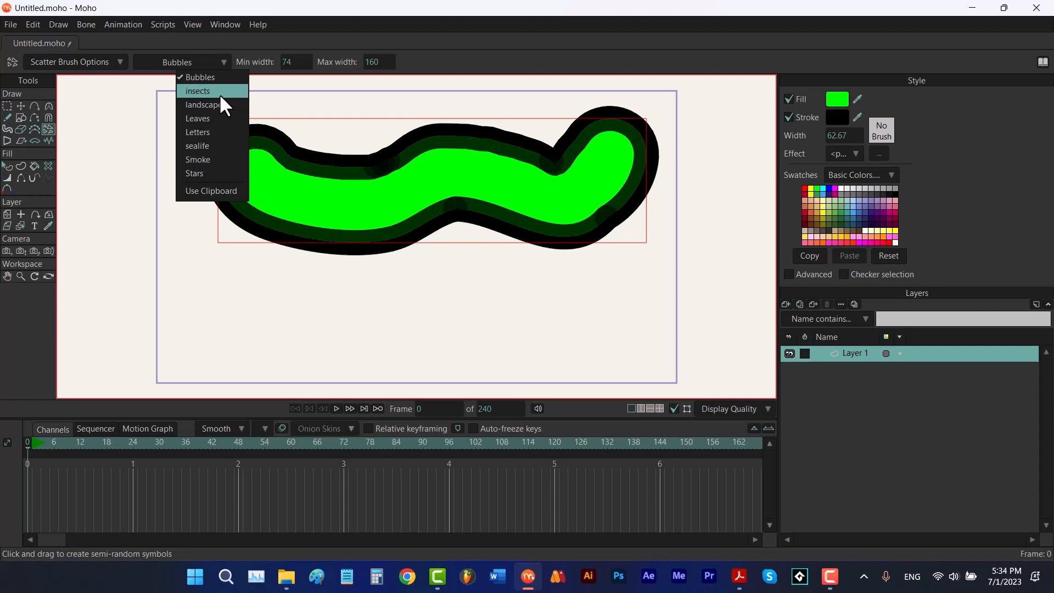
pyautogui.click(211, 62)
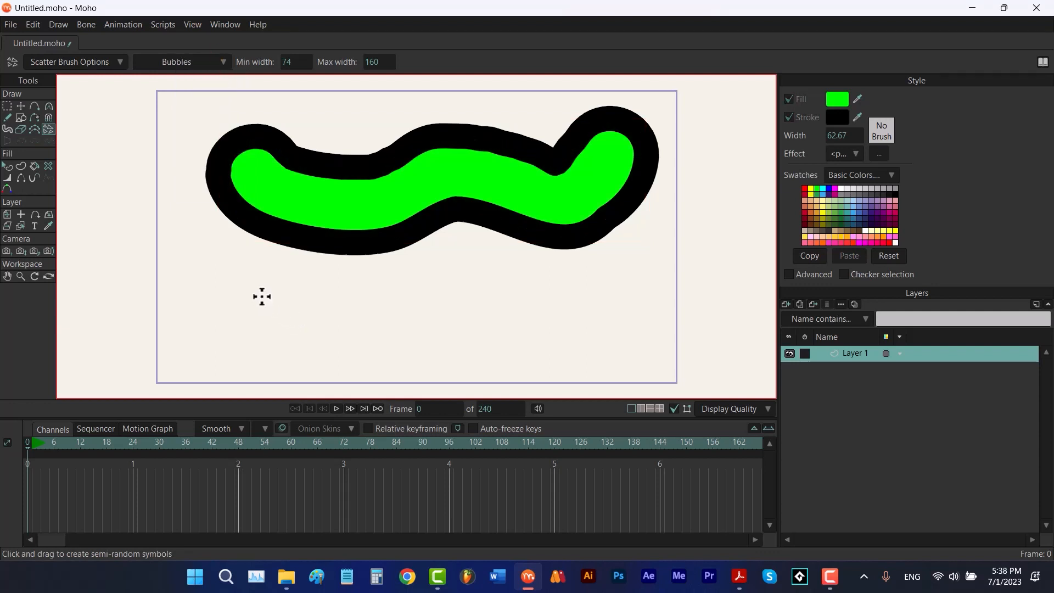
pyautogui.moveTo(261, 297)
pyautogui.mouseDown()
pyautogui.moveTo(306, 324)
pyautogui.moveTo(411, 349)
pyautogui.mouseUp()
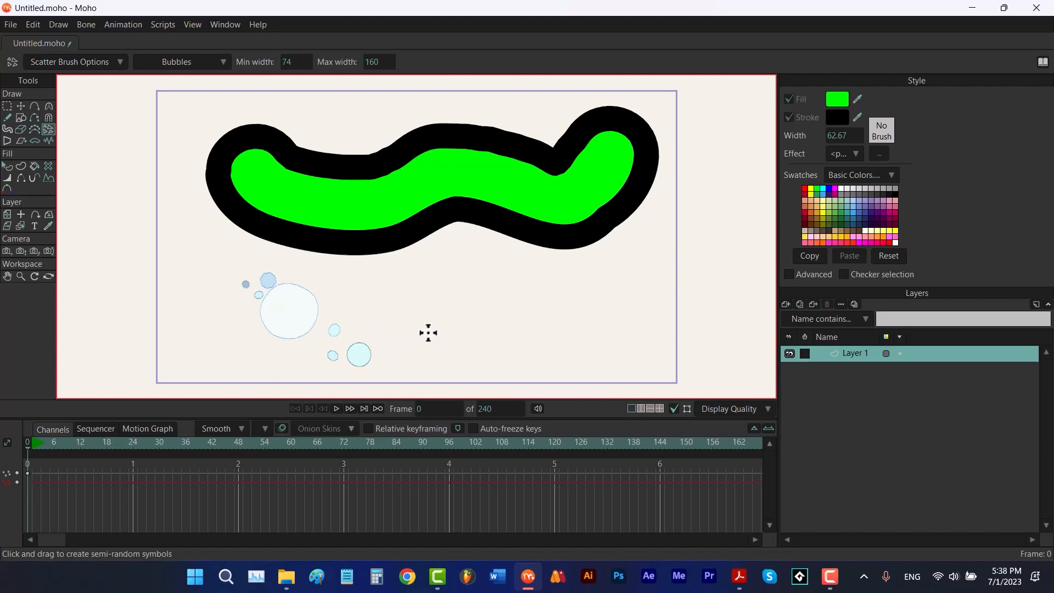
# Play back the scene, then delete the scattered bubbles and rewind to the first frame
pyautogui.click(335, 409)
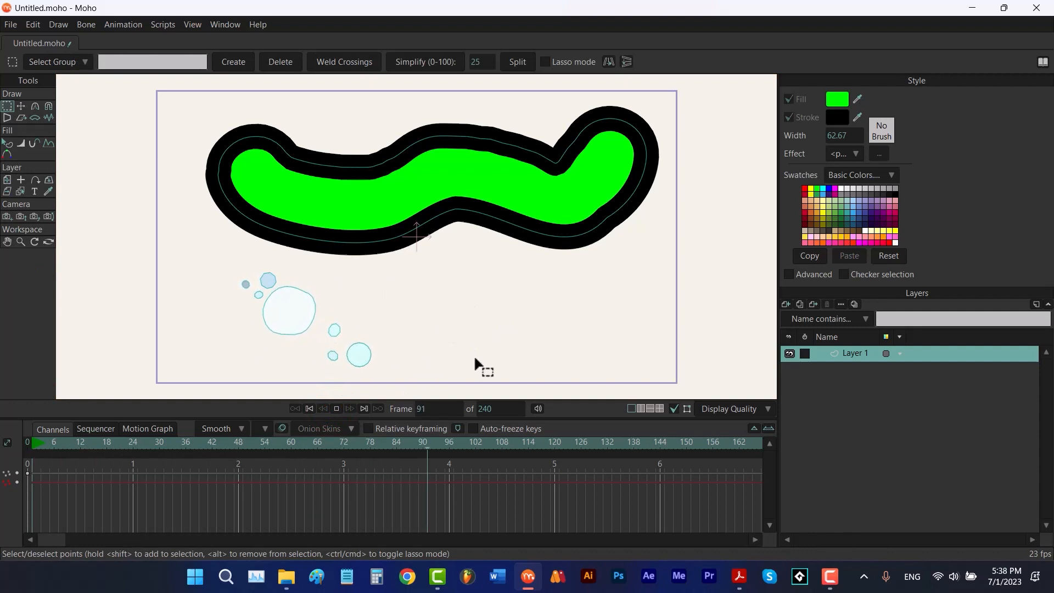
pyautogui.click(531, 290)
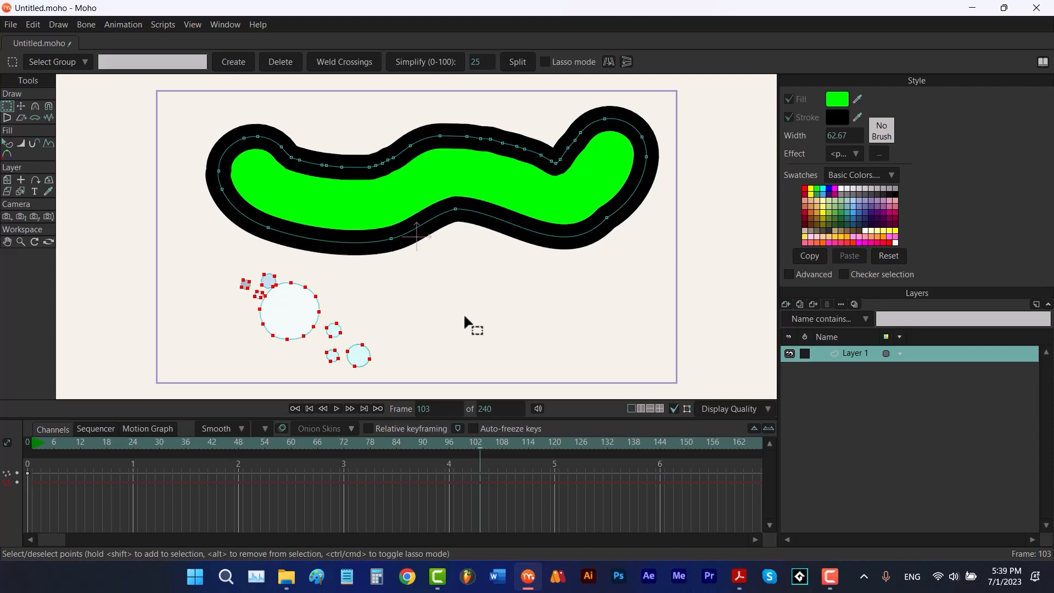
pyautogui.press('Delete')
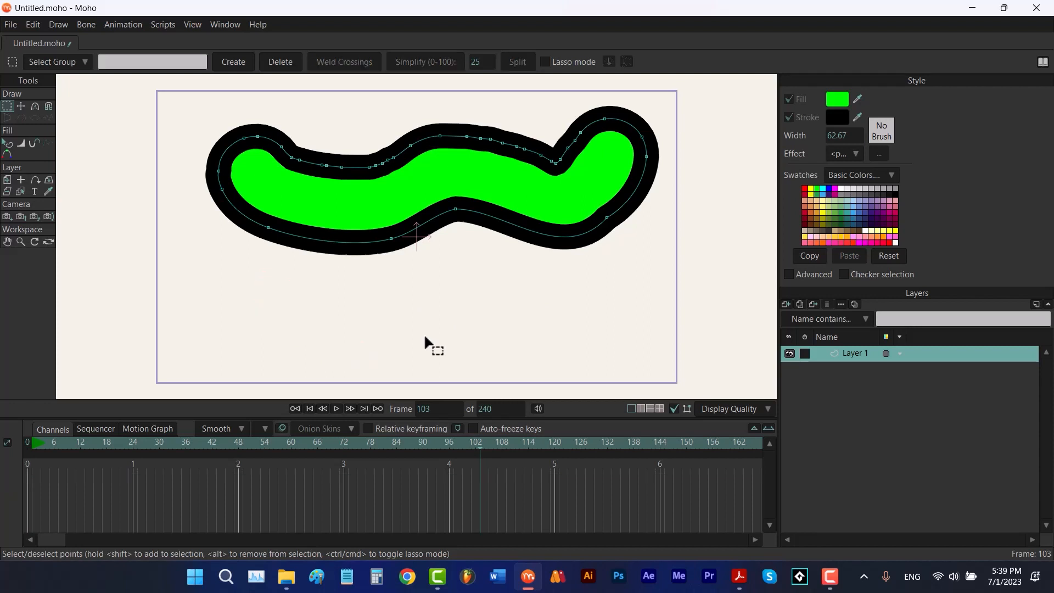
pyautogui.click(309, 407)
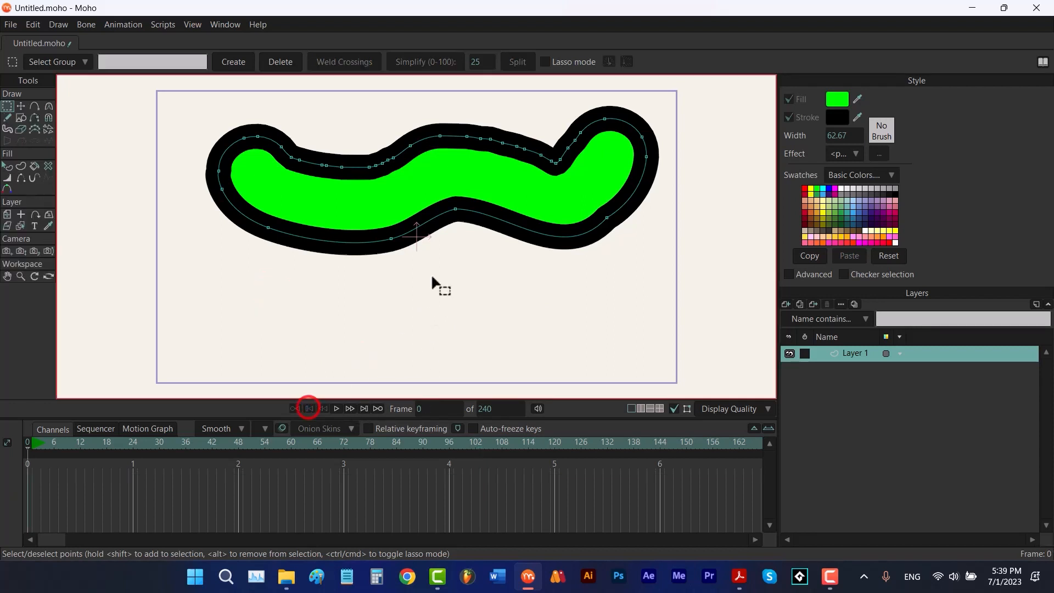
# Scatter a row of bubbles below the blob's left half and open the Scatter Brush options
pyautogui.click(48, 129)
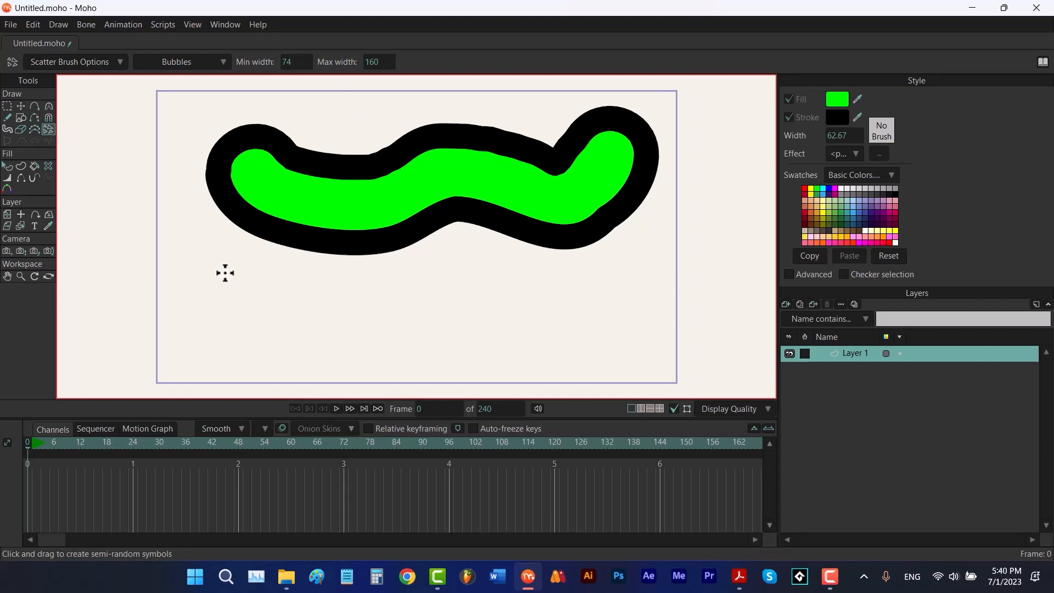
pyautogui.moveTo(224, 272)
pyautogui.mouseDown()
pyautogui.moveTo(280, 306)
pyautogui.moveTo(424, 324)
pyautogui.moveTo(475, 311)
pyautogui.mouseUp()
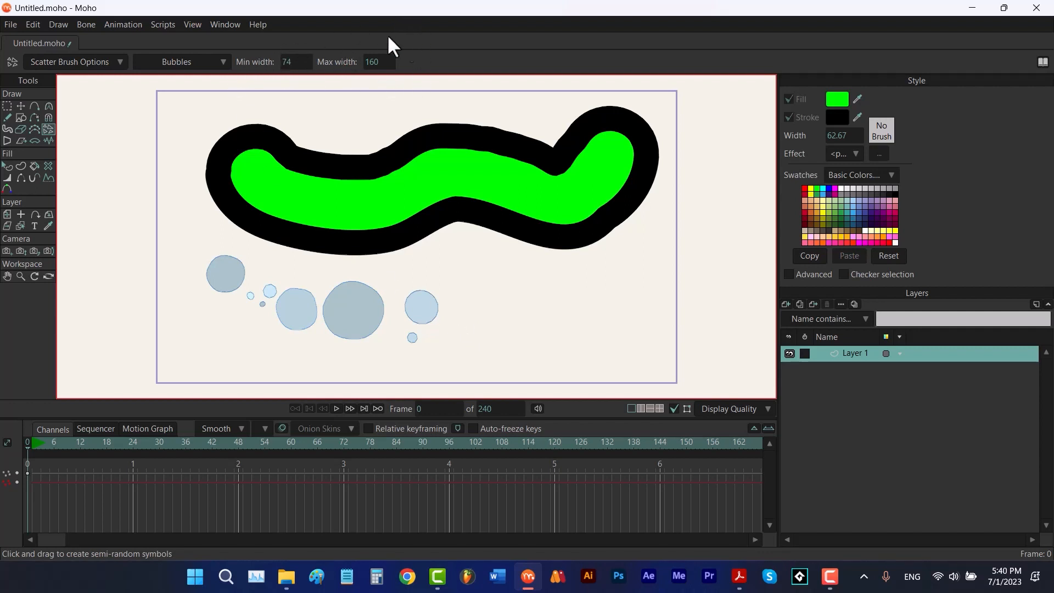
pyautogui.click(109, 65)
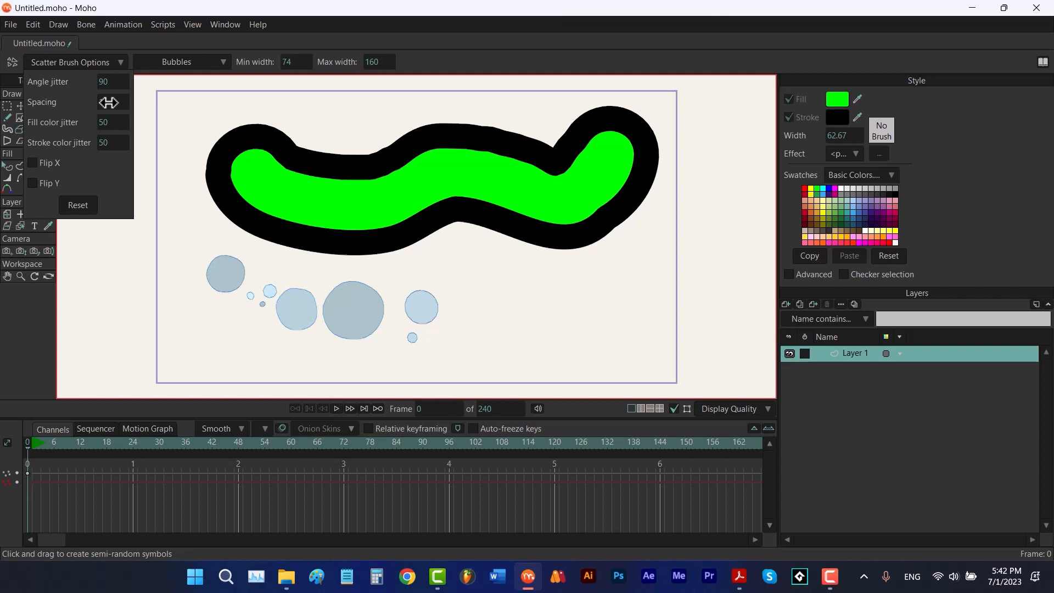
pyautogui.click(105, 68)
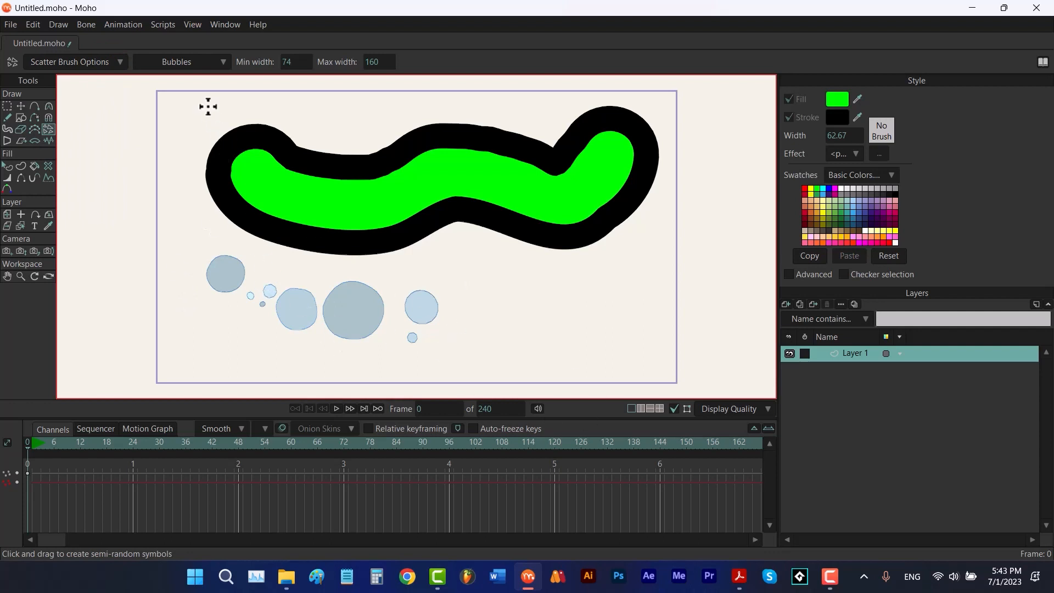
# Switch the scatter set to Leaves, scatter leaves below the blob's right half, and preview the playback
pyautogui.click(197, 62)
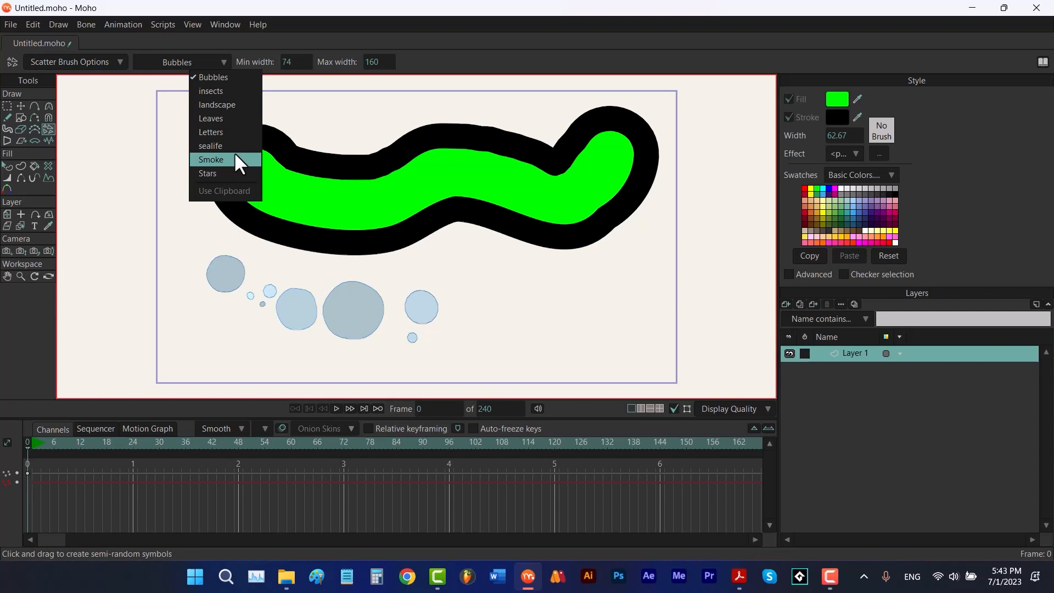
pyautogui.click(225, 118)
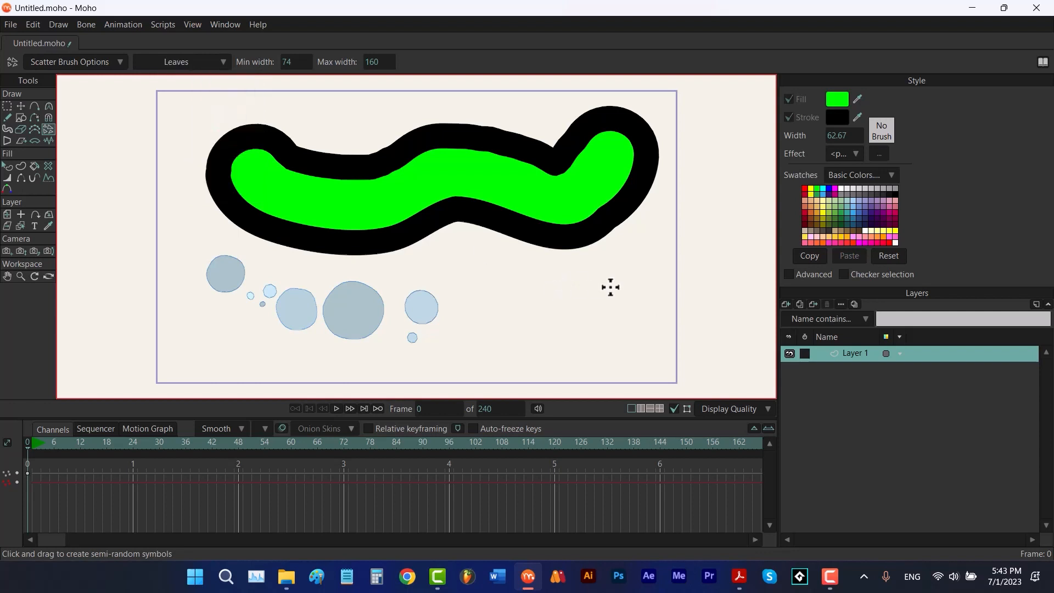
pyautogui.moveTo(609, 284)
pyautogui.mouseDown()
pyautogui.moveTo(610, 307)
pyautogui.moveTo(560, 308)
pyautogui.moveTo(516, 329)
pyautogui.moveTo(500, 316)
pyautogui.moveTo(491, 349)
pyautogui.mouseUp()
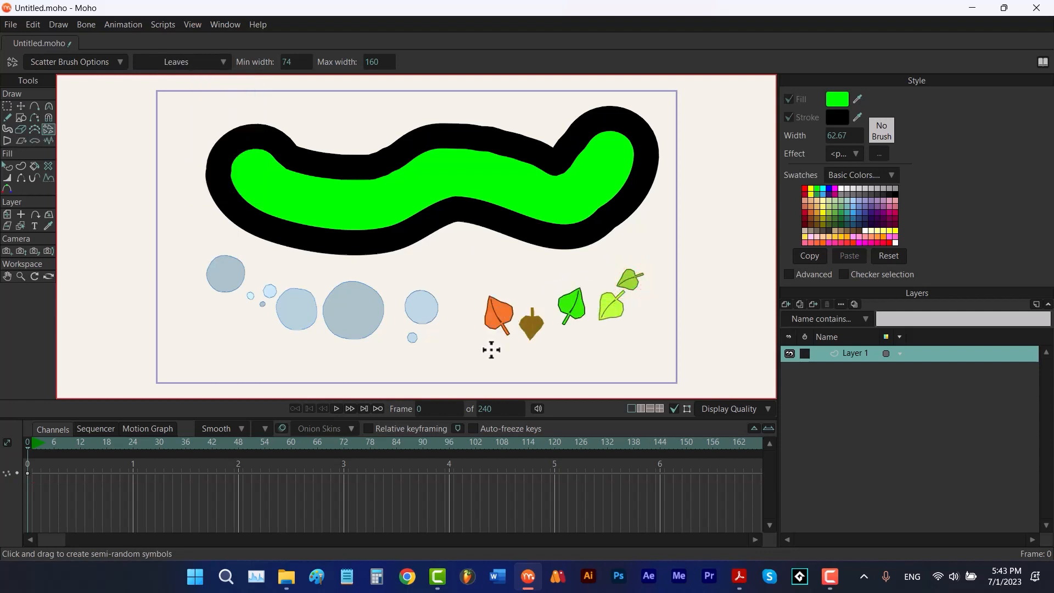
pyautogui.press('space')
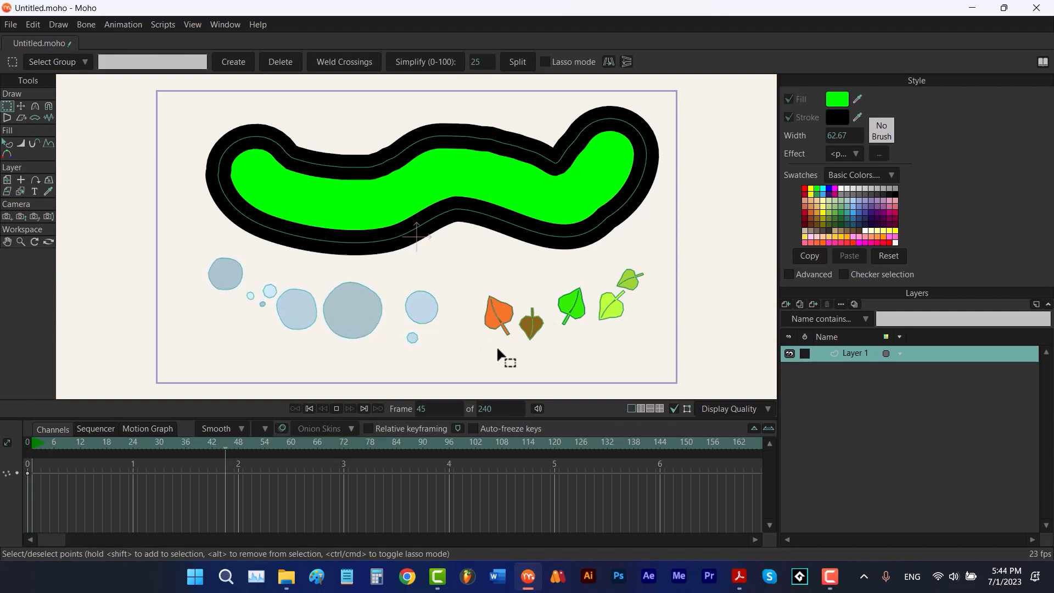
pyautogui.press('space')
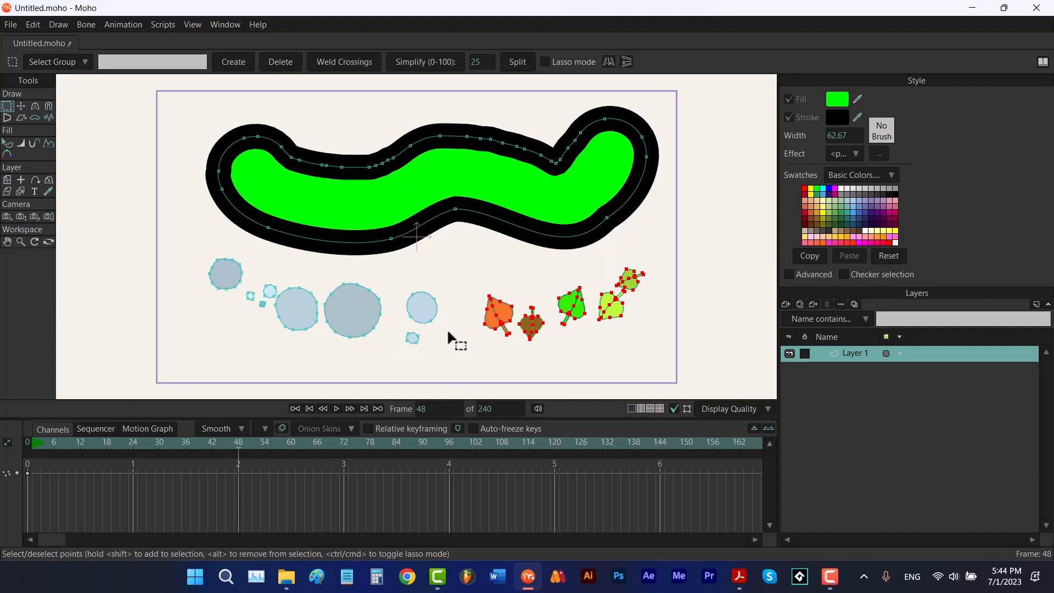
pyautogui.click(309, 408)
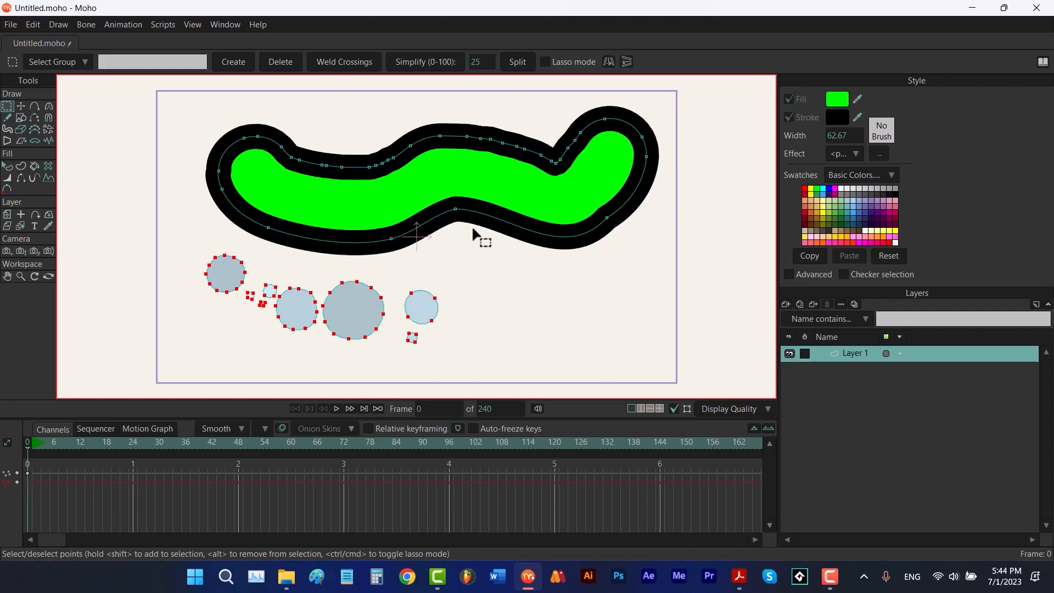
# Scatter copies of the clipboard along a stroke with Use Clipboard, then undo it and the previous scatter
pyautogui.click(473, 185)
pyautogui.click(53, 132)
pyautogui.click(178, 63)
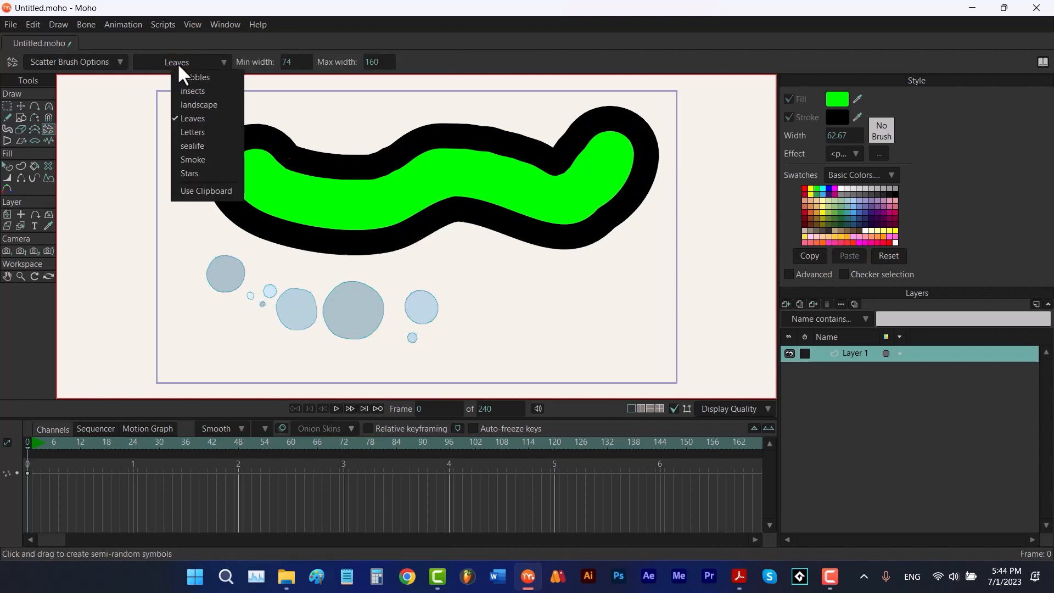
pyautogui.click(187, 191)
pyautogui.moveTo(623, 318)
pyautogui.mouseDown()
pyautogui.moveTo(597, 304)
pyautogui.moveTo(472, 337)
pyautogui.moveTo(477, 346)
pyautogui.mouseUp()
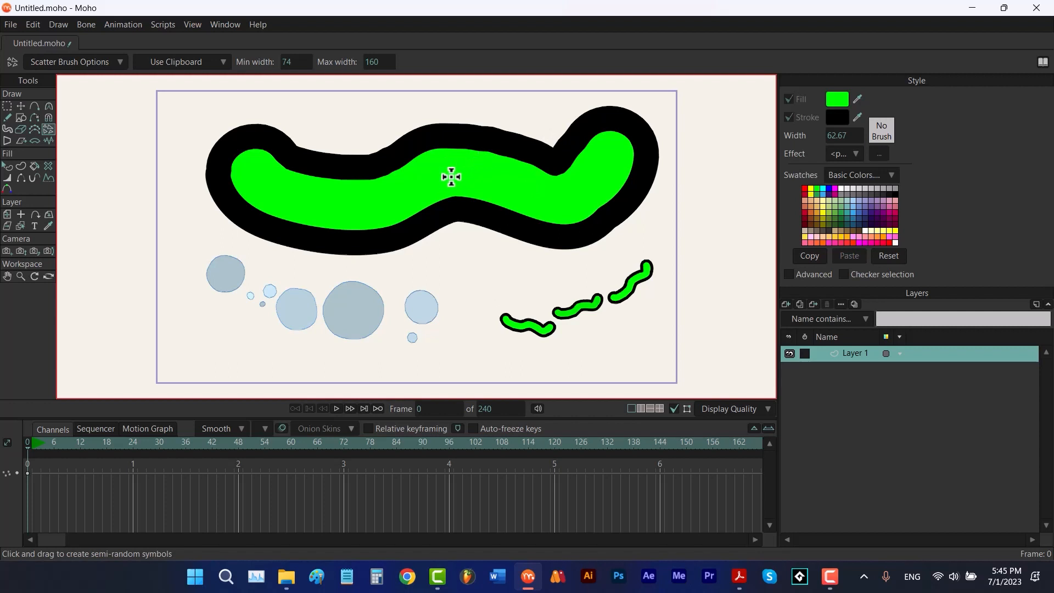
pyautogui.hotkey('ctrl', 'z')
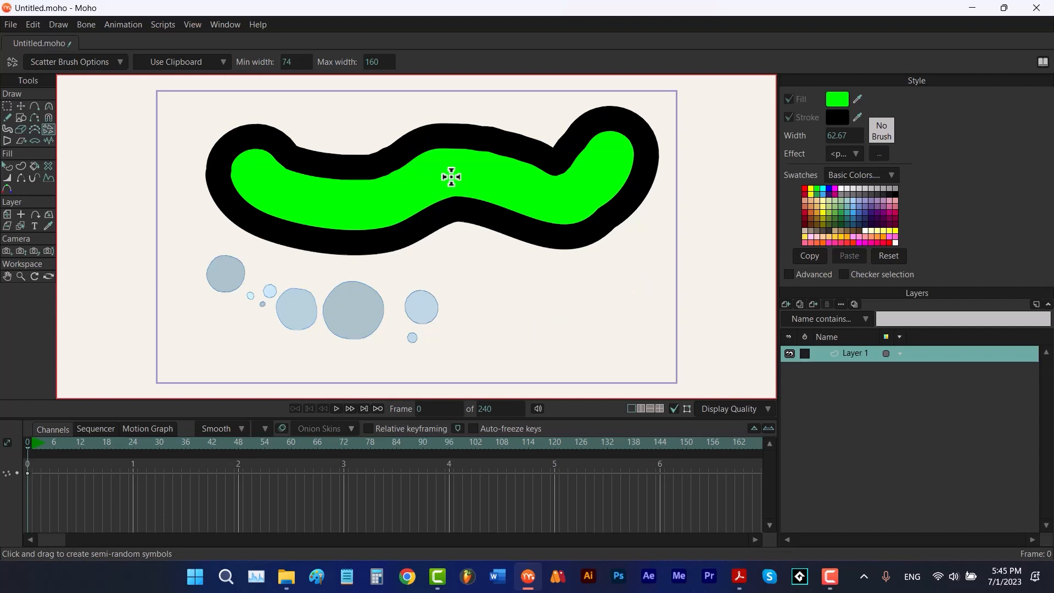
pyautogui.hotkey('ctrl', 'z')
# Select all of the blob's points and distort them with the Perspective tool
pyautogui.press('t')
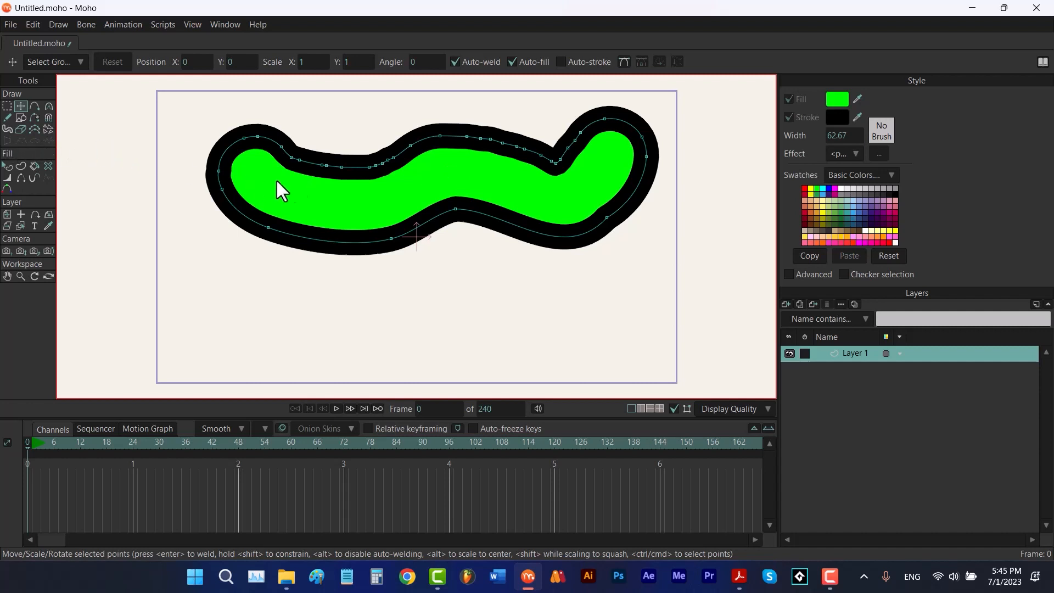
pyautogui.click(377, 186)
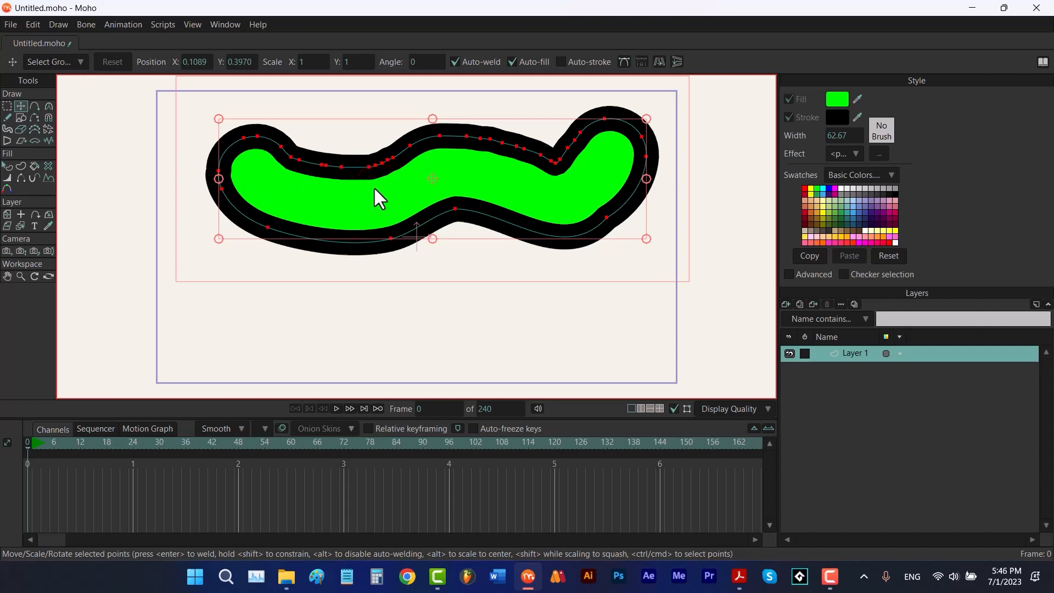
pyautogui.click(8, 138)
pyautogui.moveTo(438, 175)
pyautogui.mouseDown()
pyautogui.moveTo(623, 195)
pyautogui.moveTo(275, 198)
pyautogui.moveTo(438, 209)
pyautogui.moveTo(430, 270)
pyautogui.moveTo(433, 96)
pyautogui.moveTo(435, 171)
pyautogui.mouseUp()
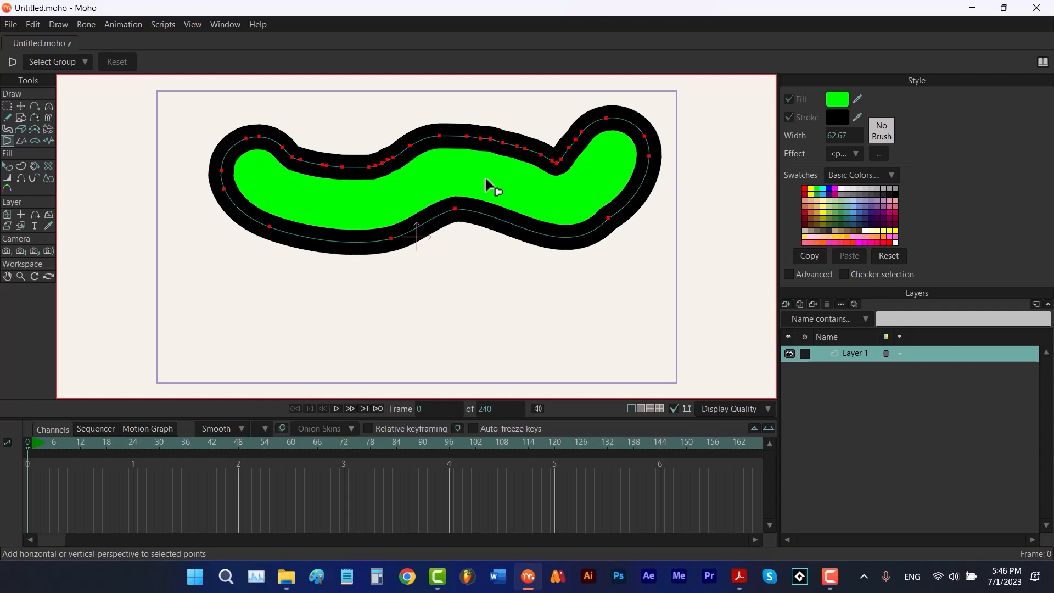
pyautogui.moveTo(488, 183); pyautogui.dragTo(452, 199)
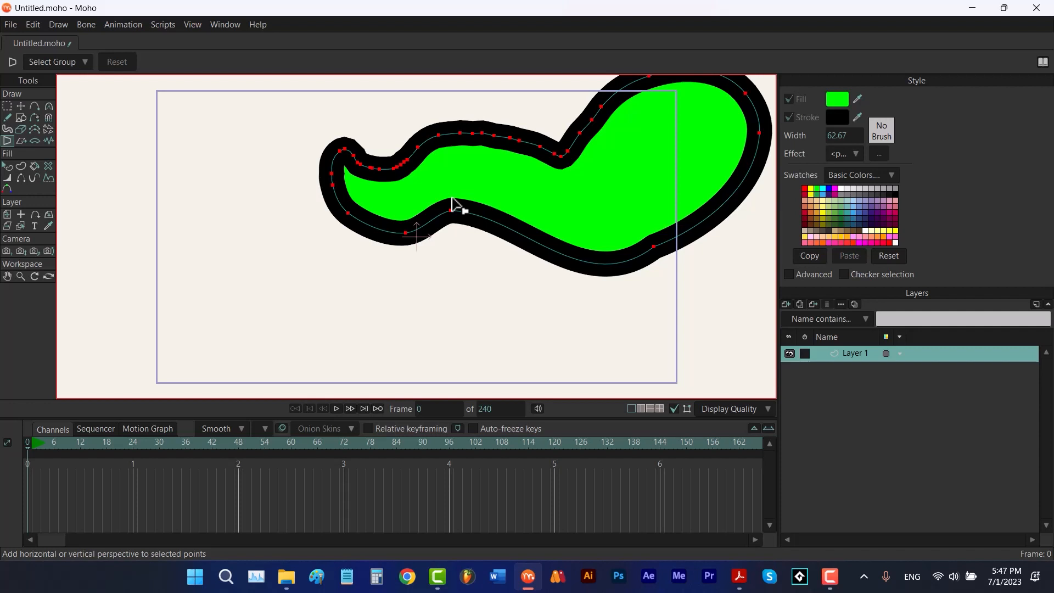
# Orbit the workspace view around the shape, reset the view, and undo the perspective distortion
pyautogui.click(46, 276)
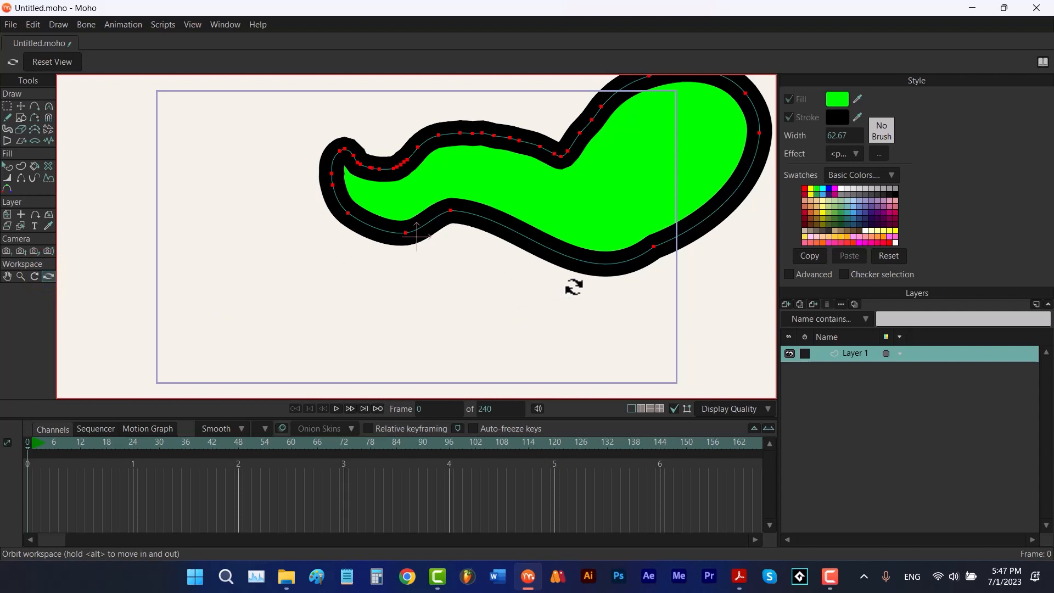
pyautogui.moveTo(573, 286)
pyautogui.mouseDown()
pyautogui.moveTo(444, 269)
pyautogui.moveTo(539, 287)
pyautogui.moveTo(614, 260)
pyautogui.mouseUp()
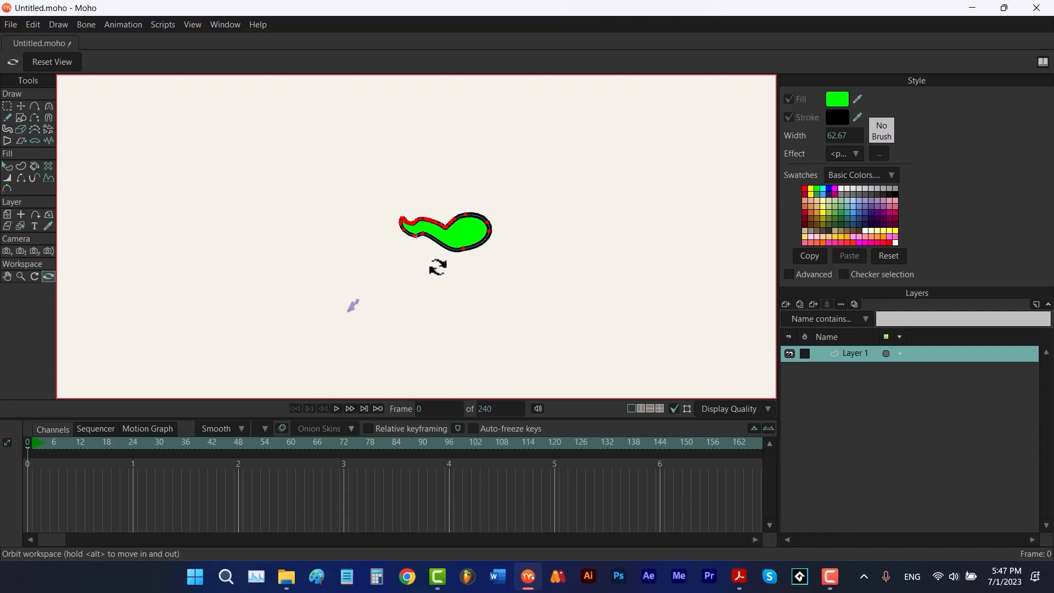
pyautogui.press('Escape')
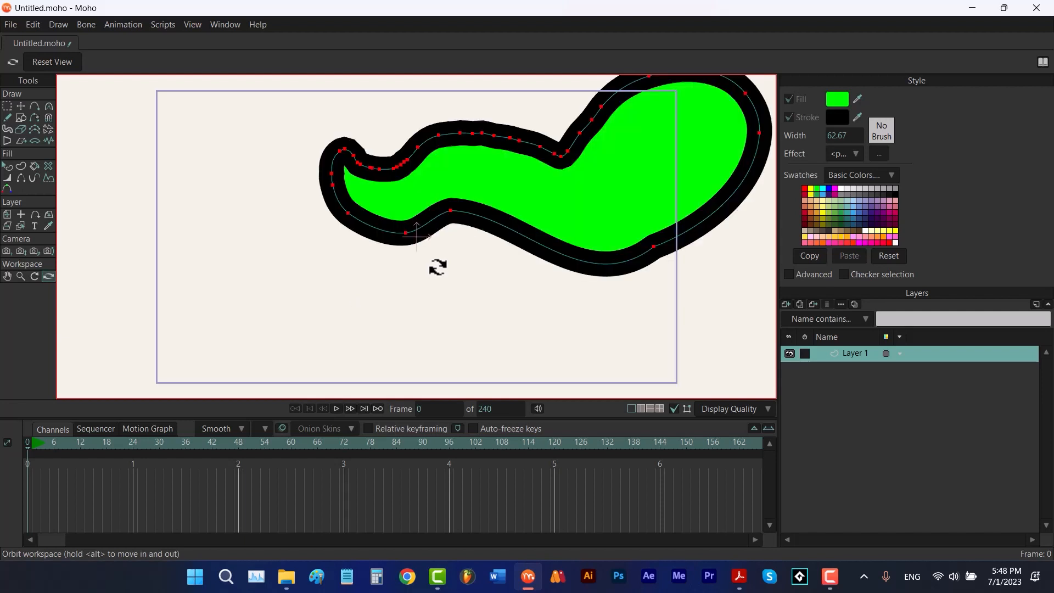
pyautogui.hotkey('ctrl', 'z')
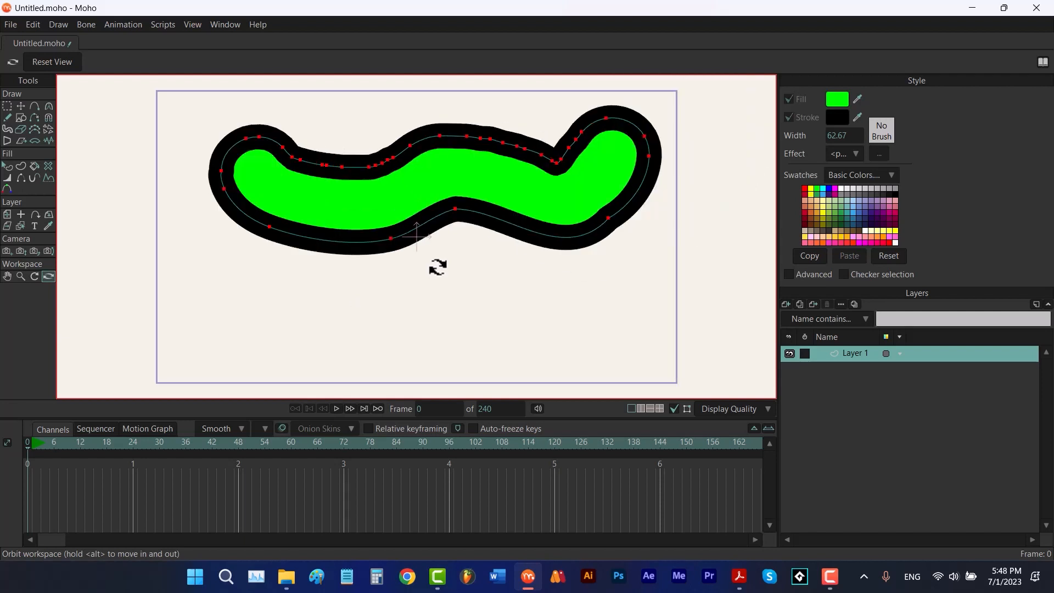
pyautogui.hotkey('ctrl', 'z')
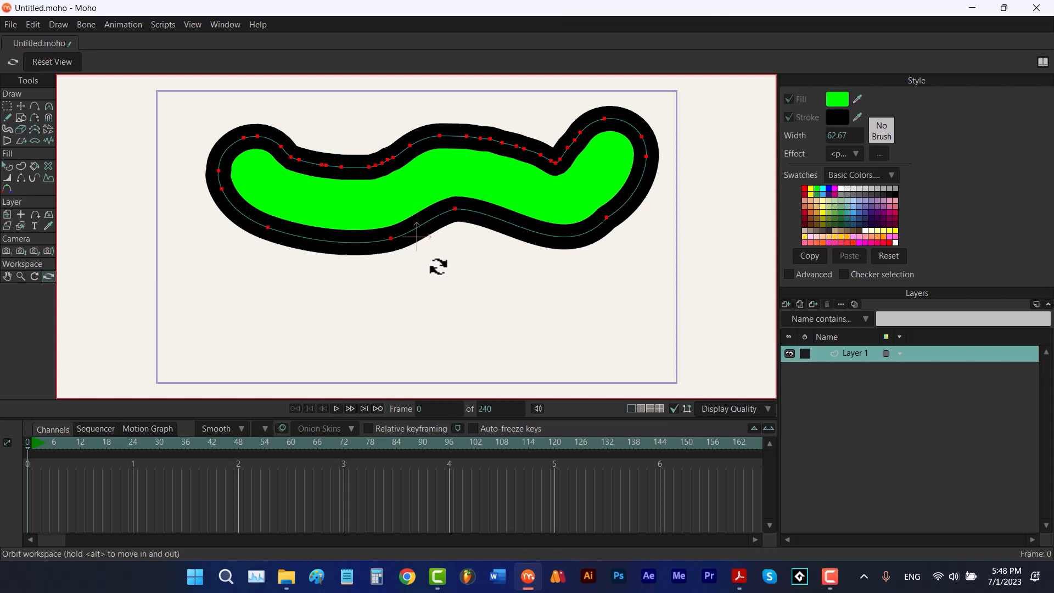
# Try shearing the blob's points horizontally and vertically with Shear Points, then undo the shears
pyautogui.click(21, 141)
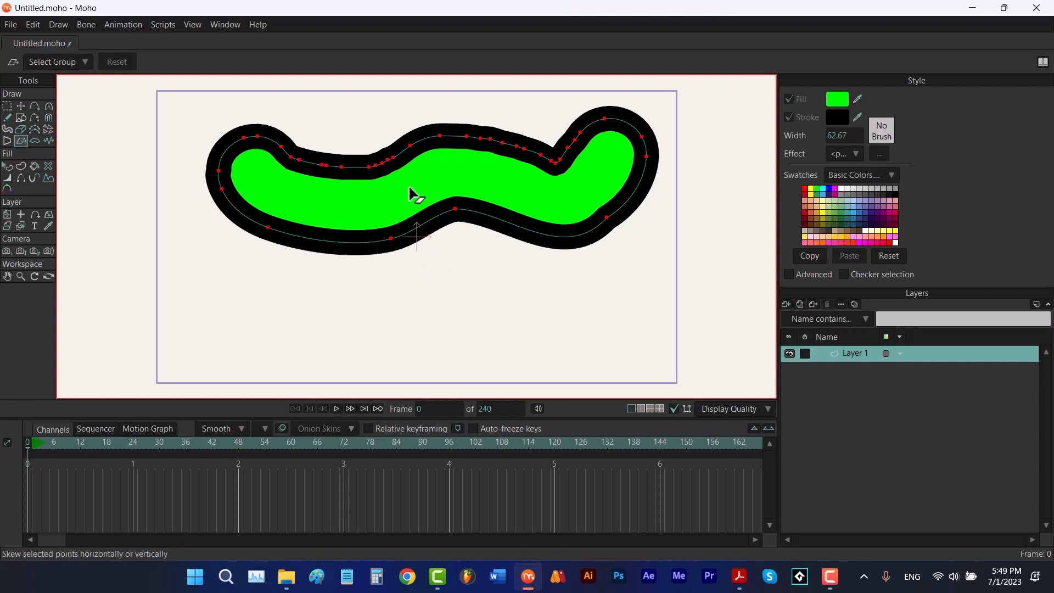
pyautogui.moveTo(412, 196); pyautogui.dragTo(524, 196)
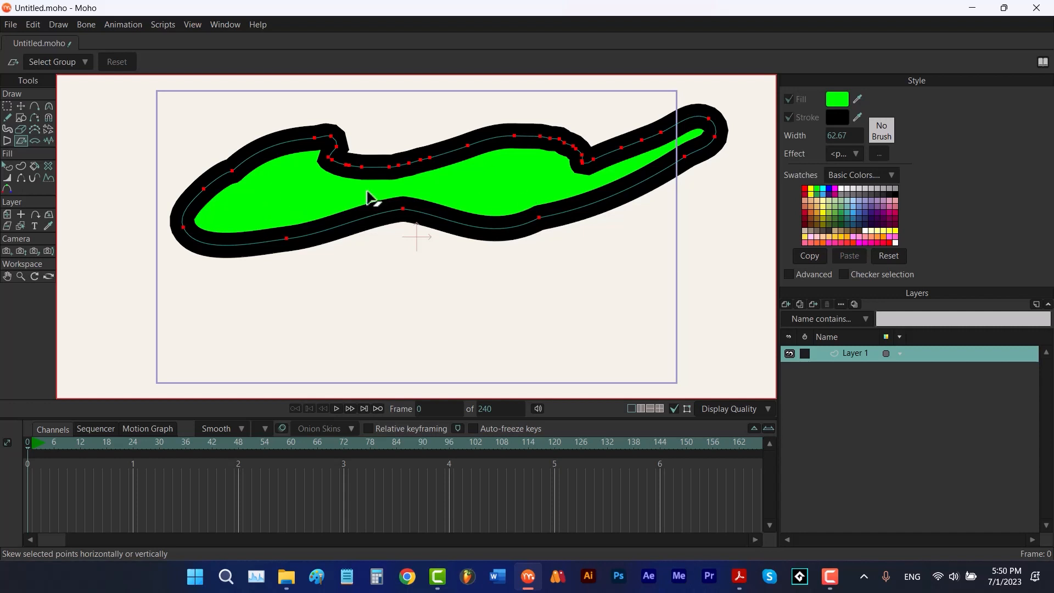
pyautogui.moveTo(369, 197); pyautogui.dragTo(229, 199)
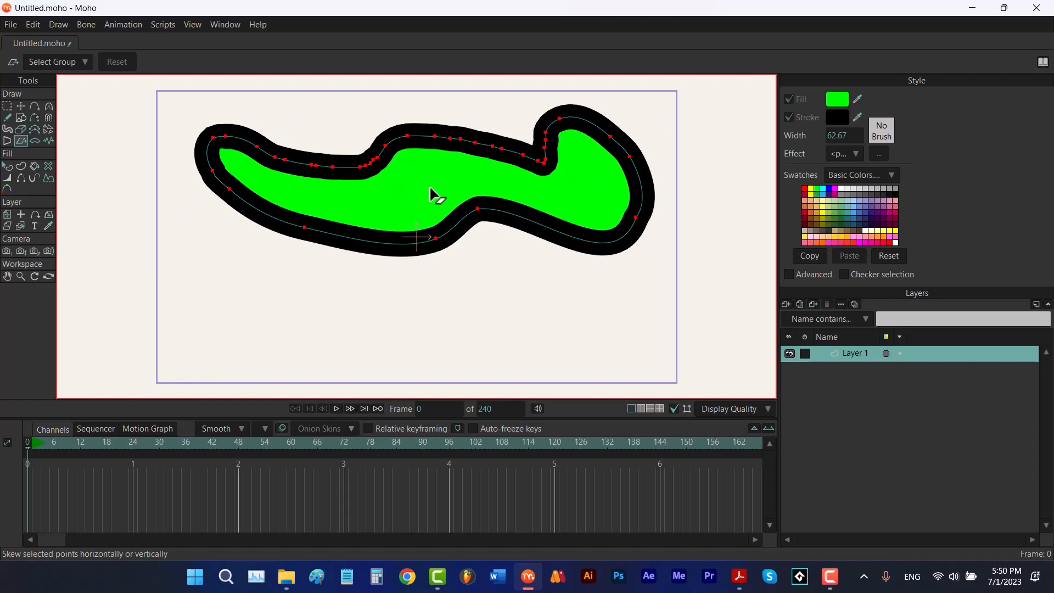
pyautogui.moveTo(421, 193); pyautogui.dragTo(456, 223)
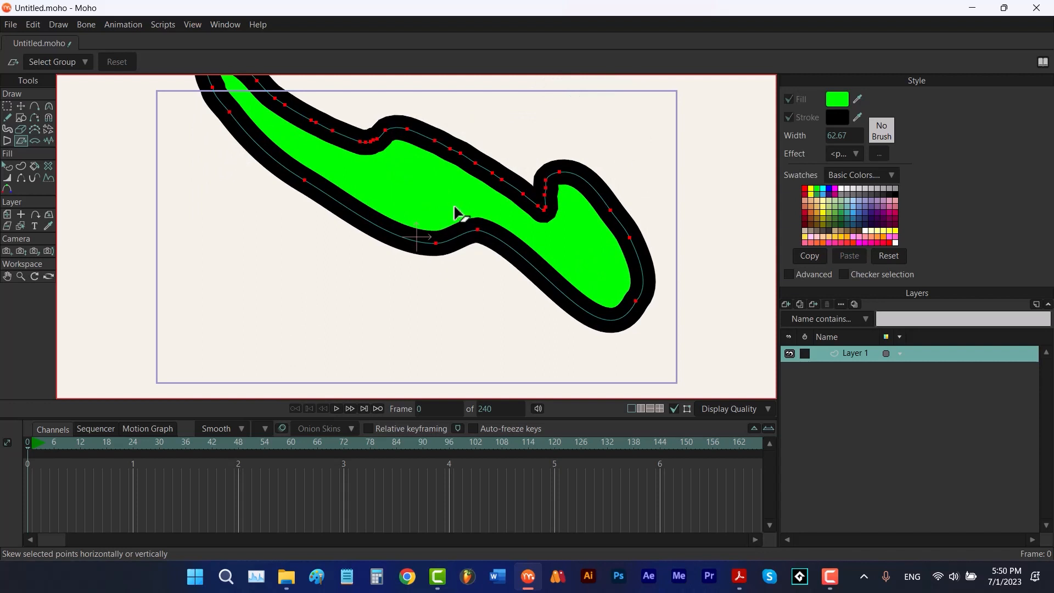
pyautogui.hotkey('ctrl', 'z')
pyautogui.hotkey('ctrl', 'z')
pyautogui.hotkey('ctrl', 'z')
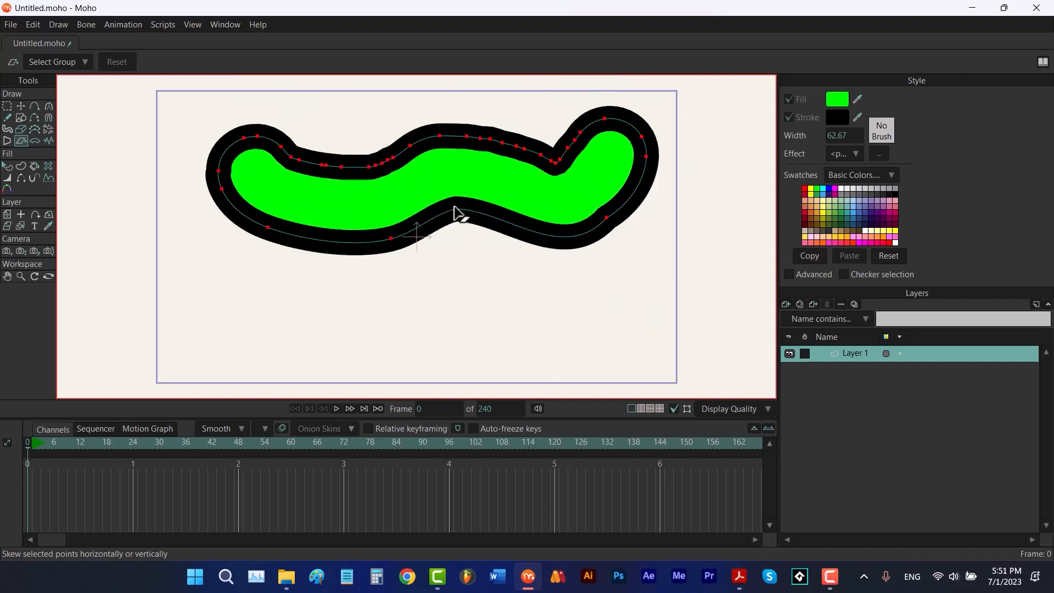
# Bend the blob's points with Bend Points, undo the strong bends, and apply a gentle horizontal bend
pyautogui.click(35, 141)
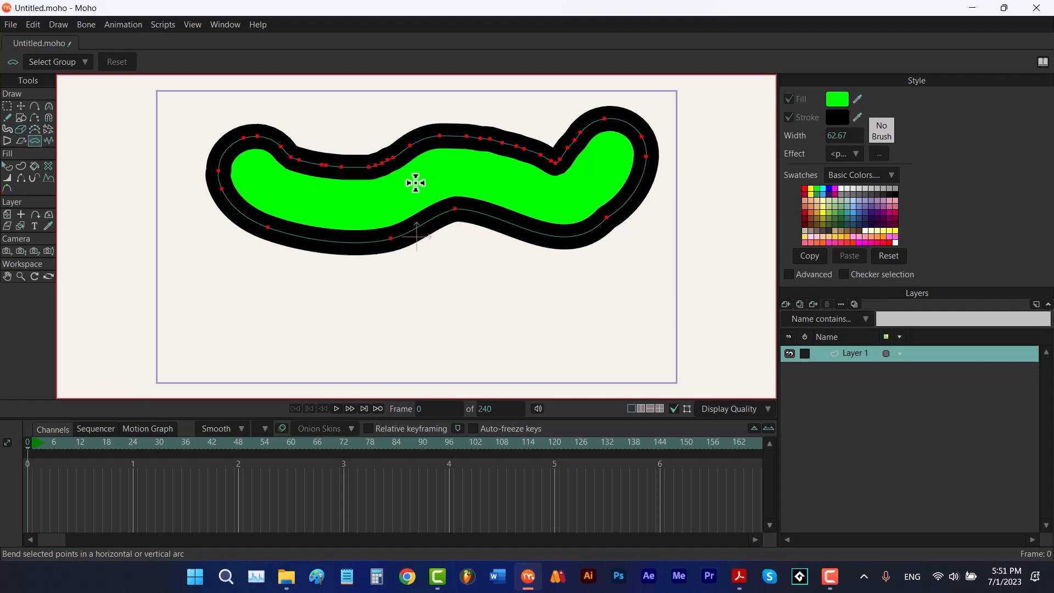
pyautogui.moveTo(415, 183); pyautogui.dragTo(409, 308)
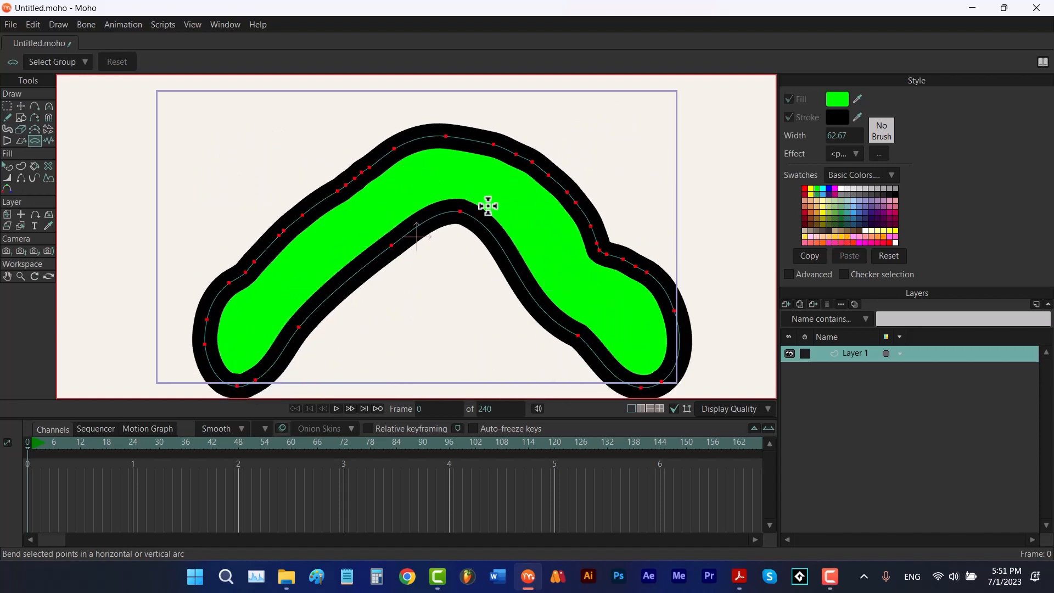
pyautogui.moveTo(488, 205); pyautogui.dragTo(503, 6)
pyautogui.hotkey('ctrl', 'z')
pyautogui.hotkey('ctrl', 'z')
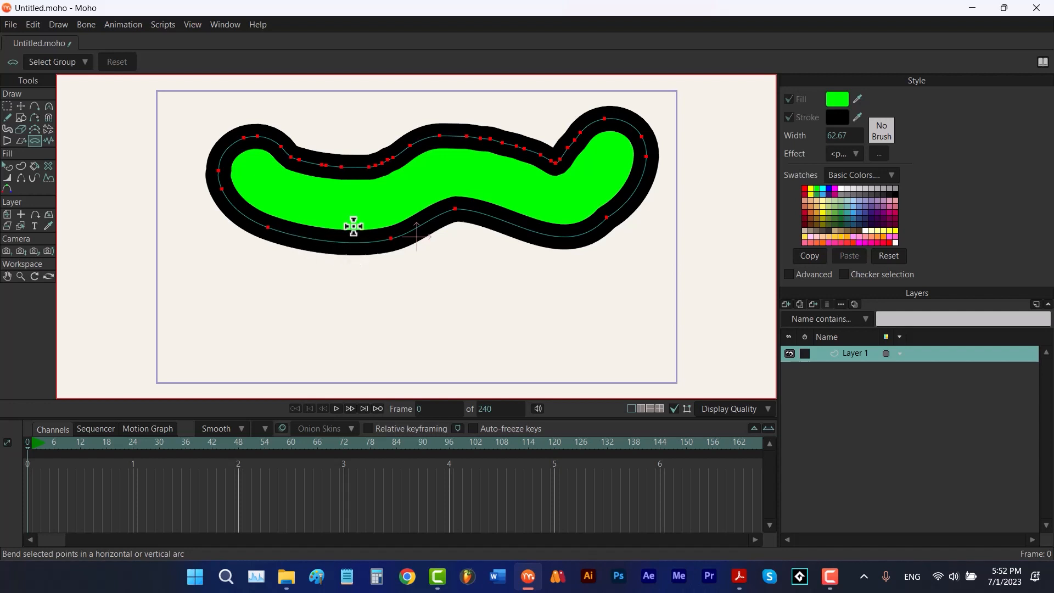
pyautogui.moveTo(354, 197)
pyautogui.mouseDown()
pyautogui.moveTo(604, 190)
pyautogui.moveTo(289, 179)
pyautogui.moveTo(115, 195)
pyautogui.moveTo(496, 205)
pyautogui.mouseUp()
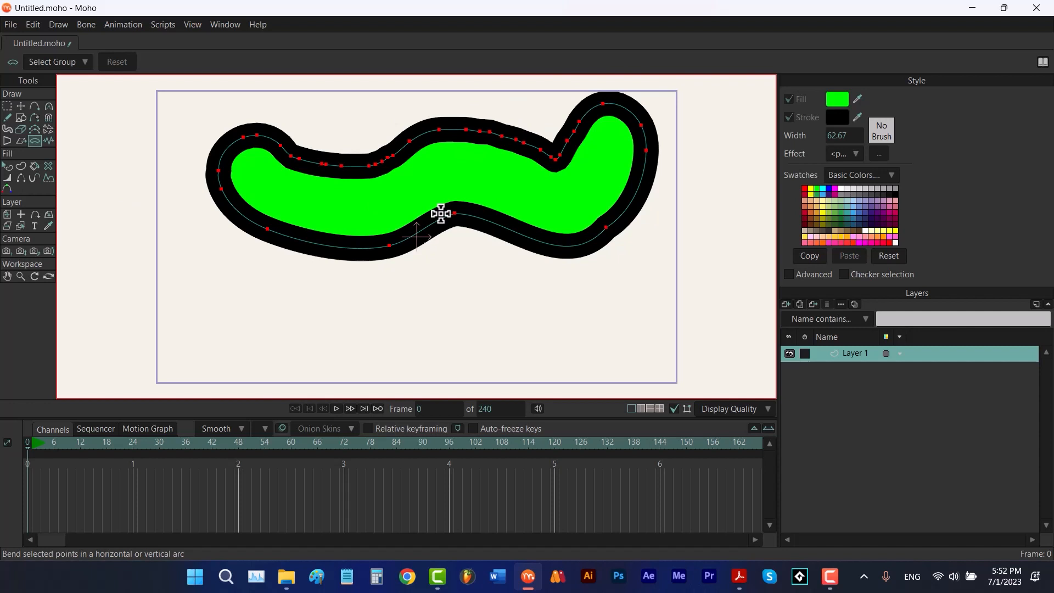
# Randomly distort the blob's points with the Noise tool
pyautogui.click(48, 142)
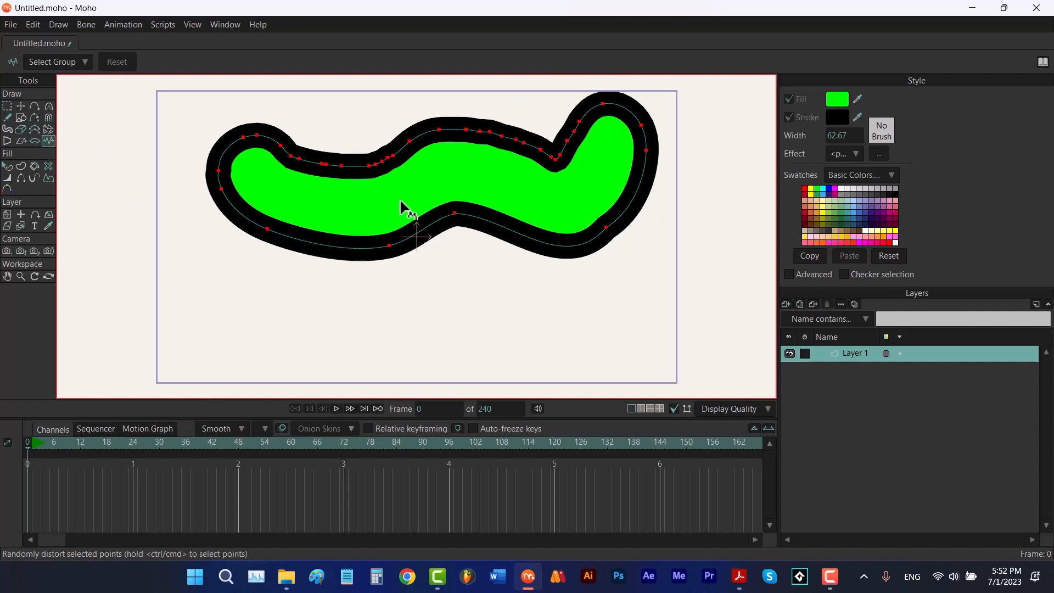
pyautogui.moveTo(404, 198); pyautogui.dragTo(547, 192)
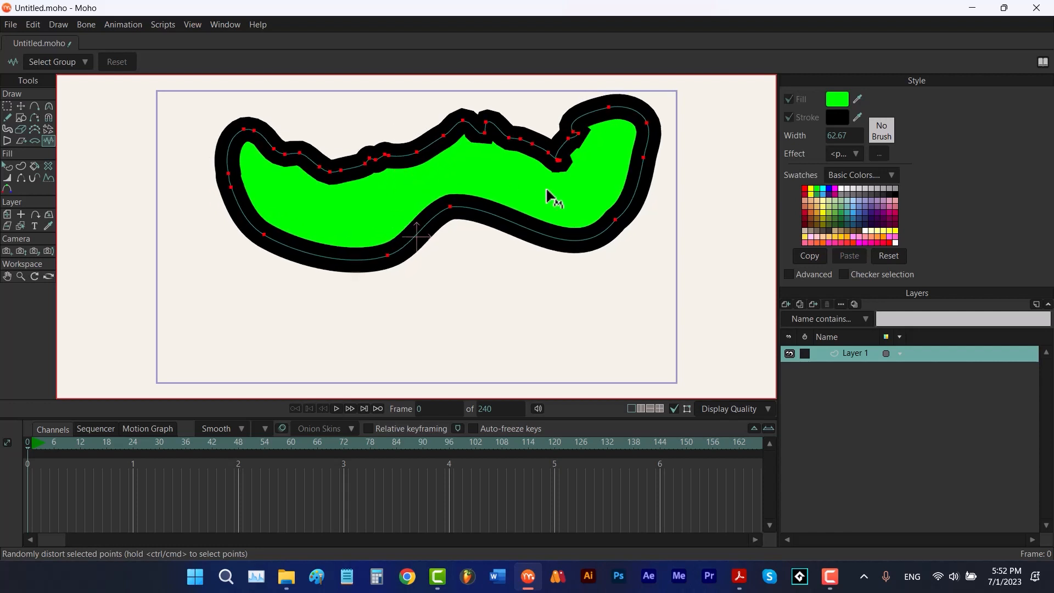
pyautogui.moveTo(482, 189); pyautogui.dragTo(667, 186)
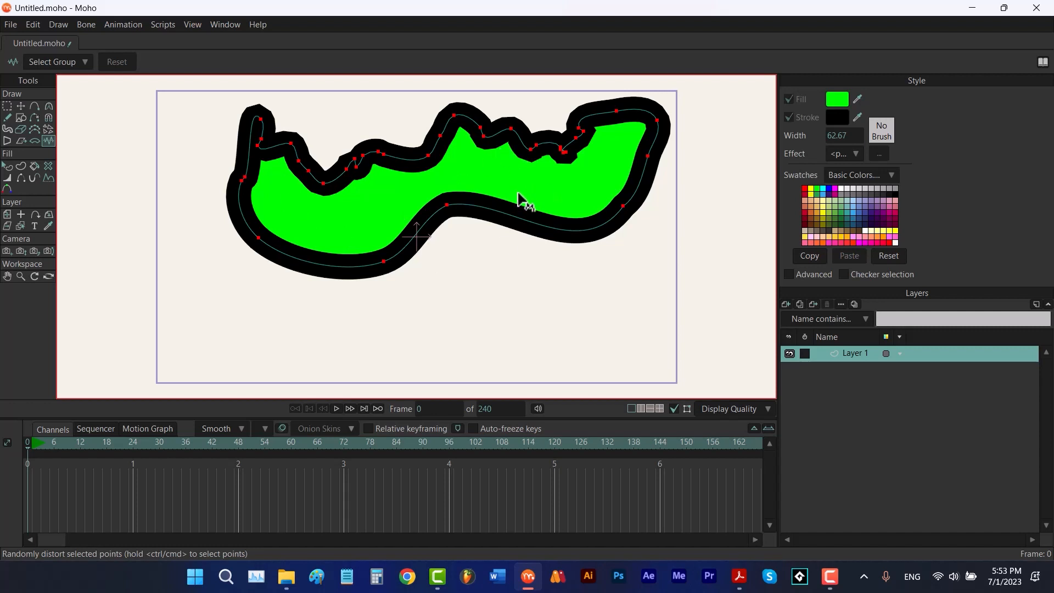
pyautogui.click(518, 193)
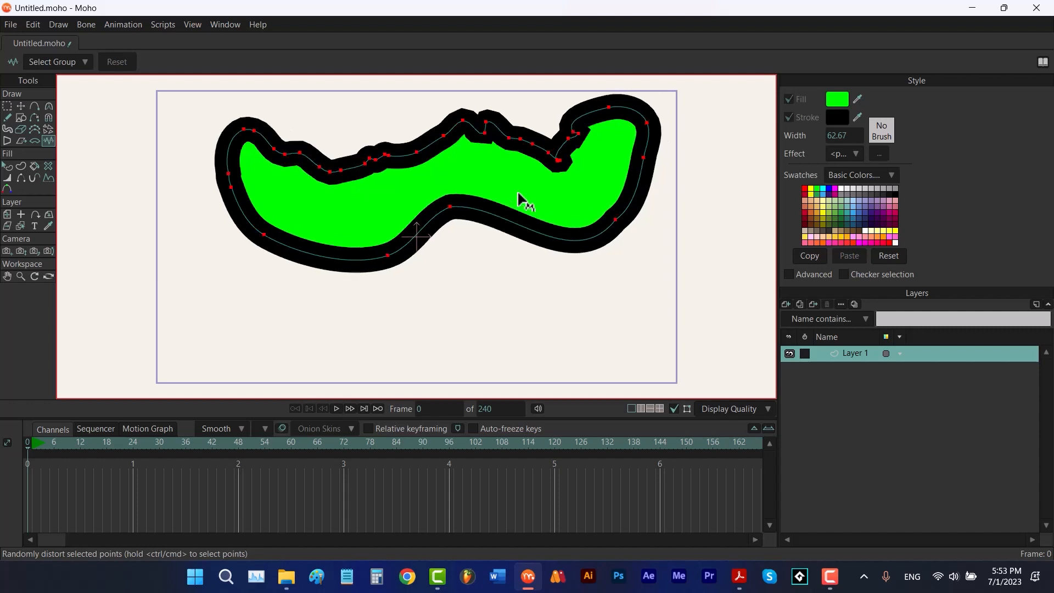
pyautogui.click(518, 193)
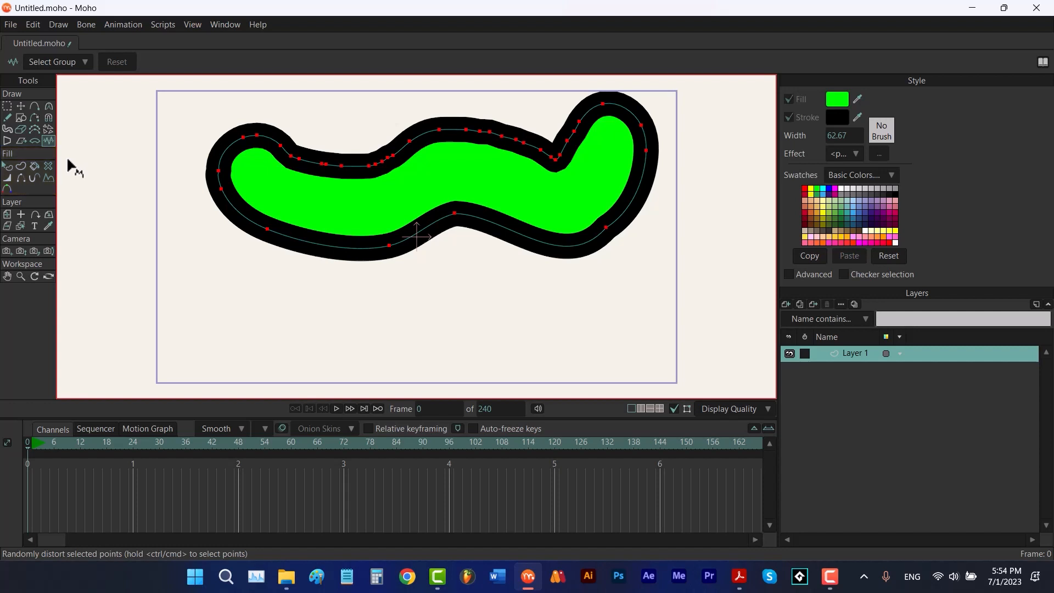
# Select the blob shape and toggle its stroke and fill off and back on
pyautogui.click(7, 167)
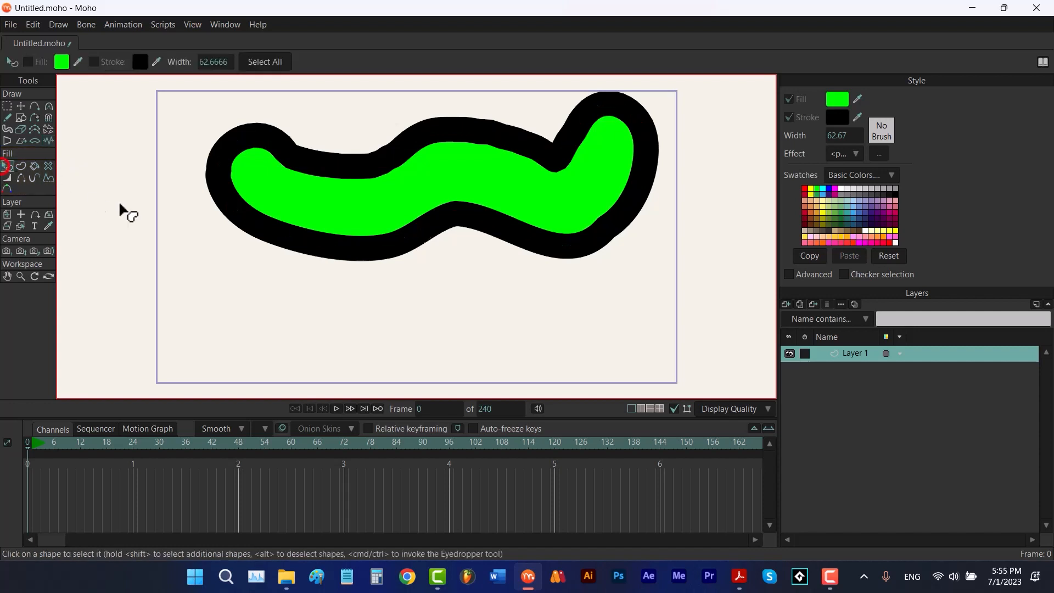
pyautogui.click(317, 213)
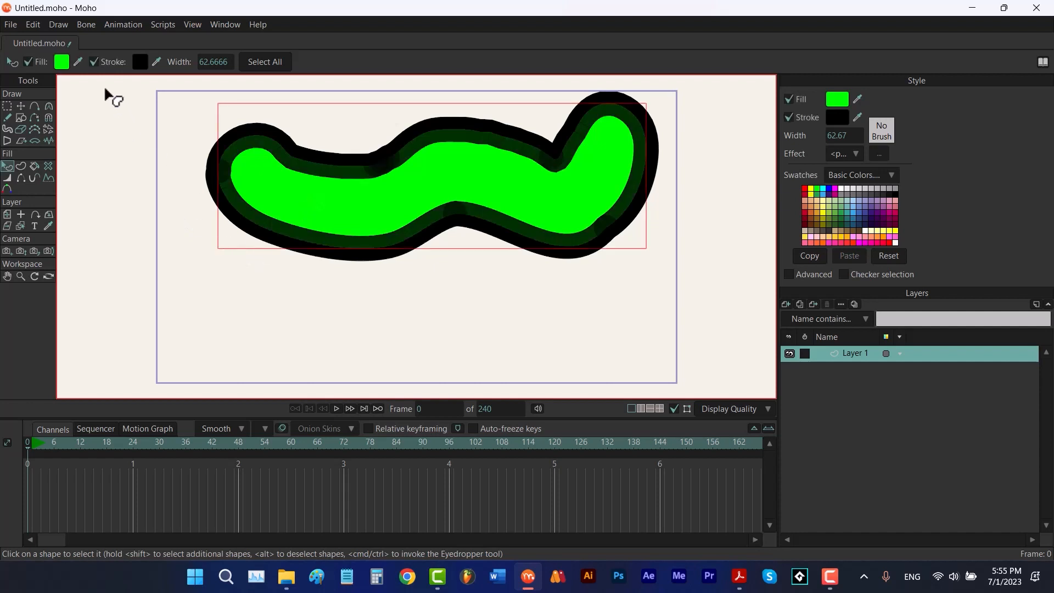
pyautogui.click(94, 62)
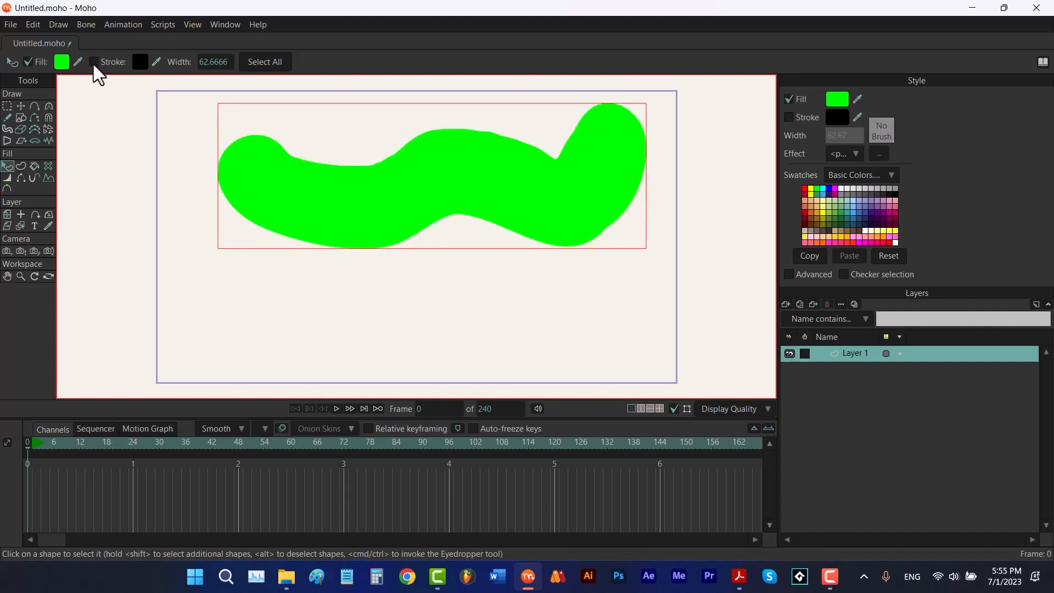
pyautogui.click(94, 62)
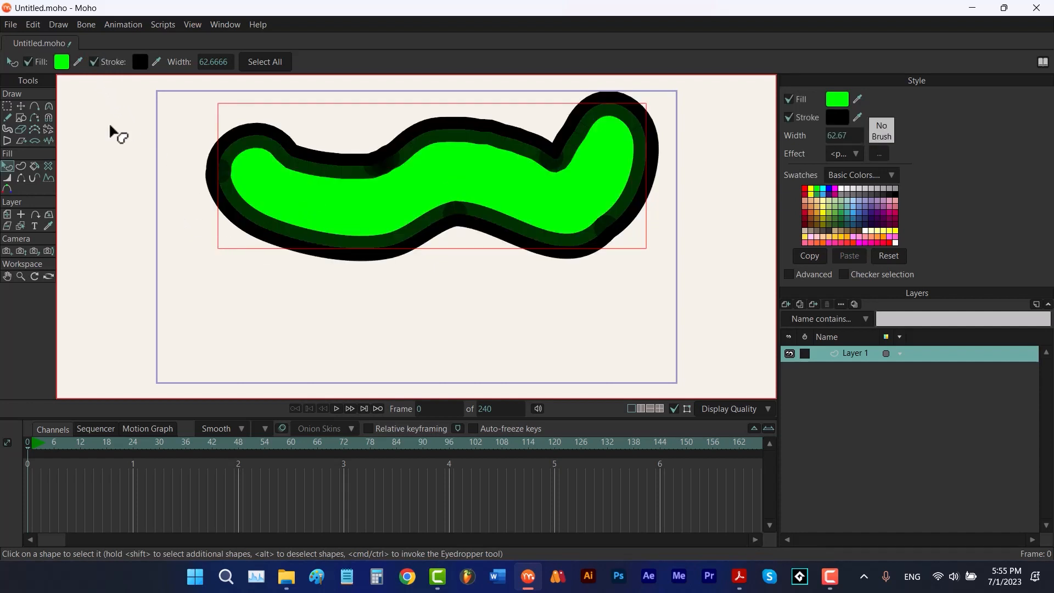
pyautogui.click(28, 61)
pyautogui.click(28, 62)
# Pick a light blue stroke color with the eyedropper and set the stroke width to 4
pyautogui.click(856, 116)
pyautogui.moveTo(856, 116)
pyautogui.mouseDown()
pyautogui.moveTo(866, 176)
pyautogui.moveTo(854, 212)
pyautogui.mouseUp()
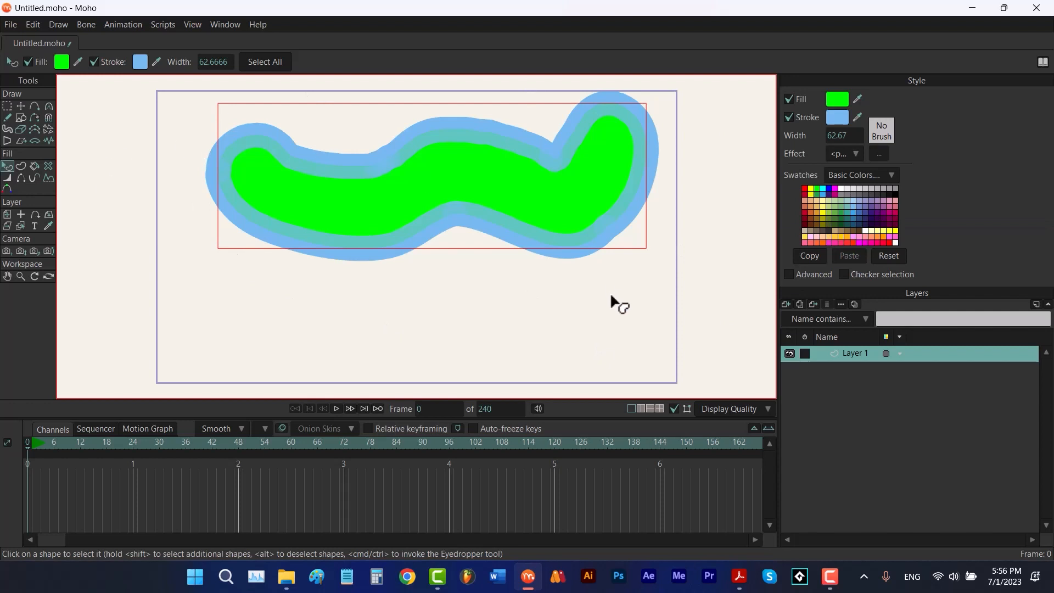
pyautogui.click(836, 135)
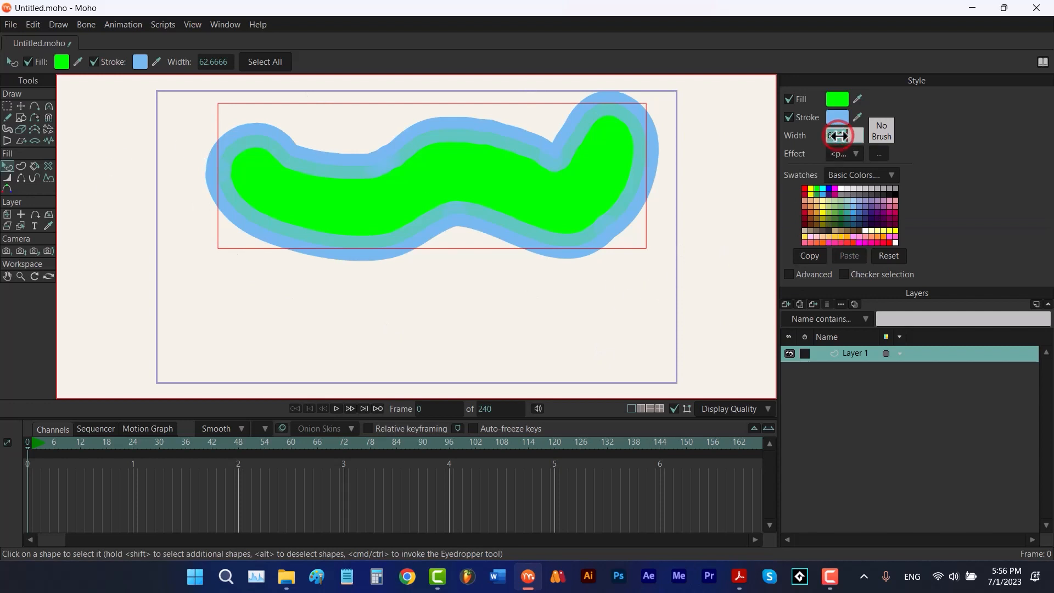
pyautogui.write('4')
pyautogui.press('Return')
# Set the shape's stroke color to black and its stroke width to 0.25
pyautogui.click(855, 115)
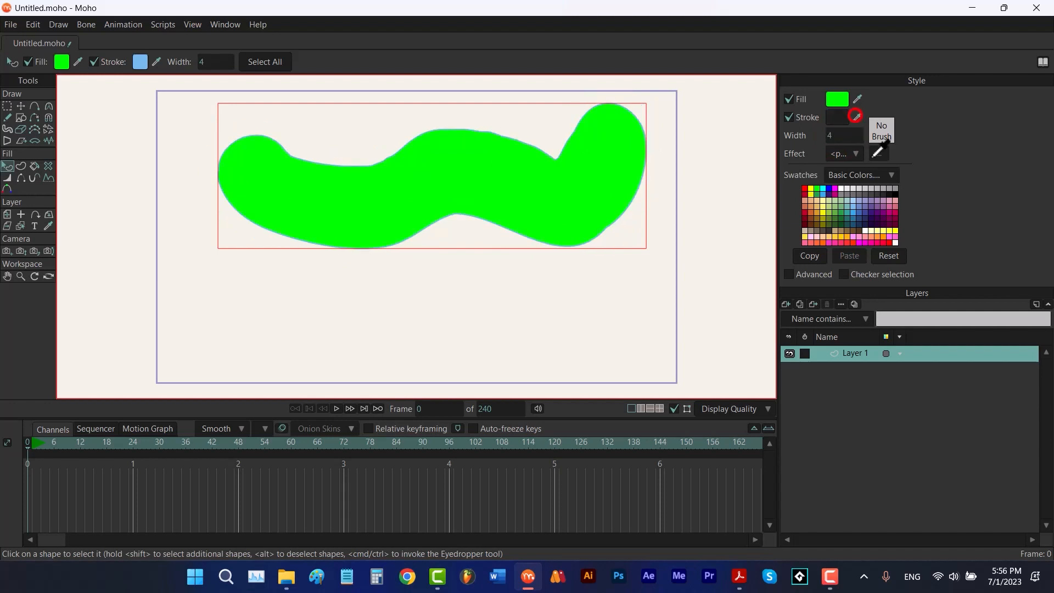
pyautogui.click(895, 189)
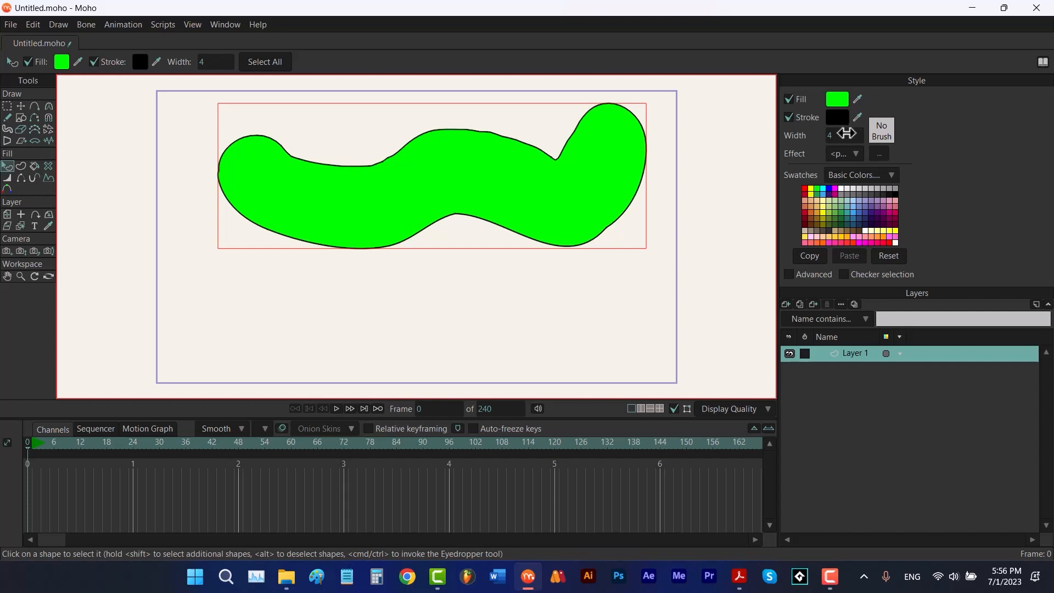
pyautogui.click(834, 135)
pyautogui.write('0.25')
pyautogui.press('Return')
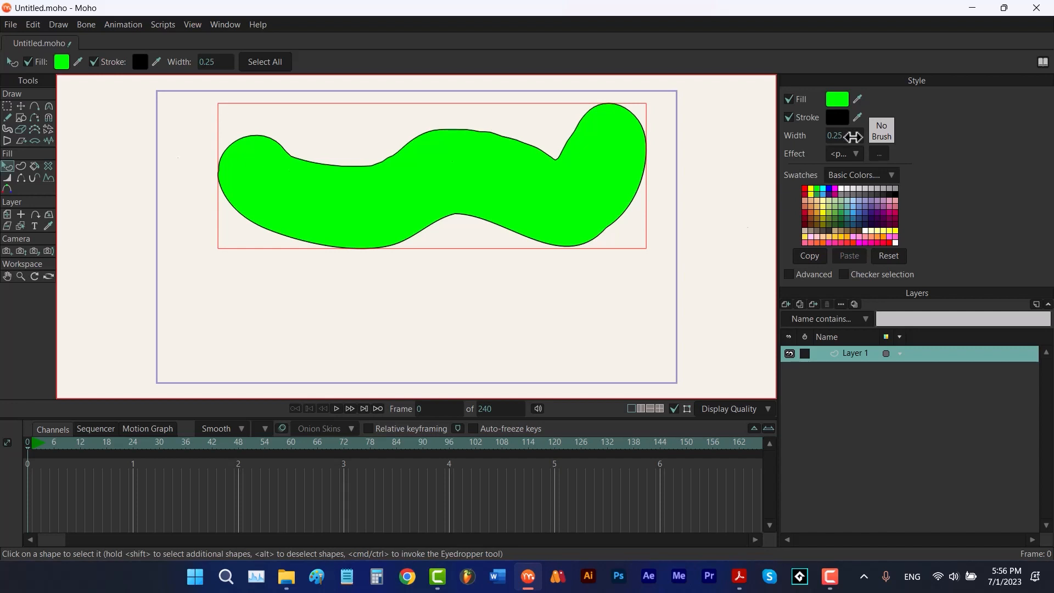
# Toggle the stroke off and on, then show the Advanced style options
pyautogui.click(788, 117)
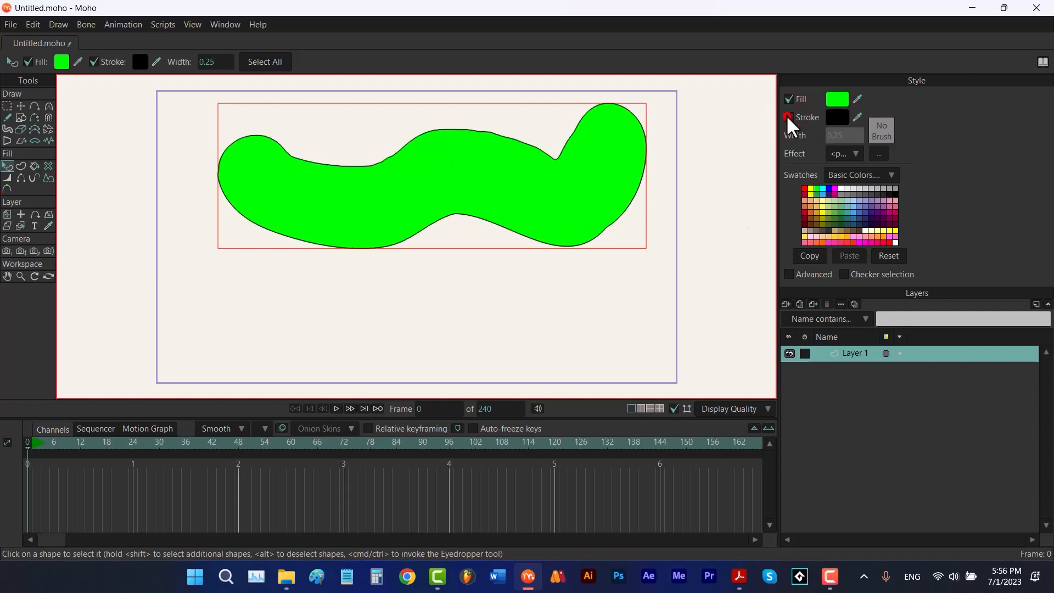
pyautogui.click(788, 118)
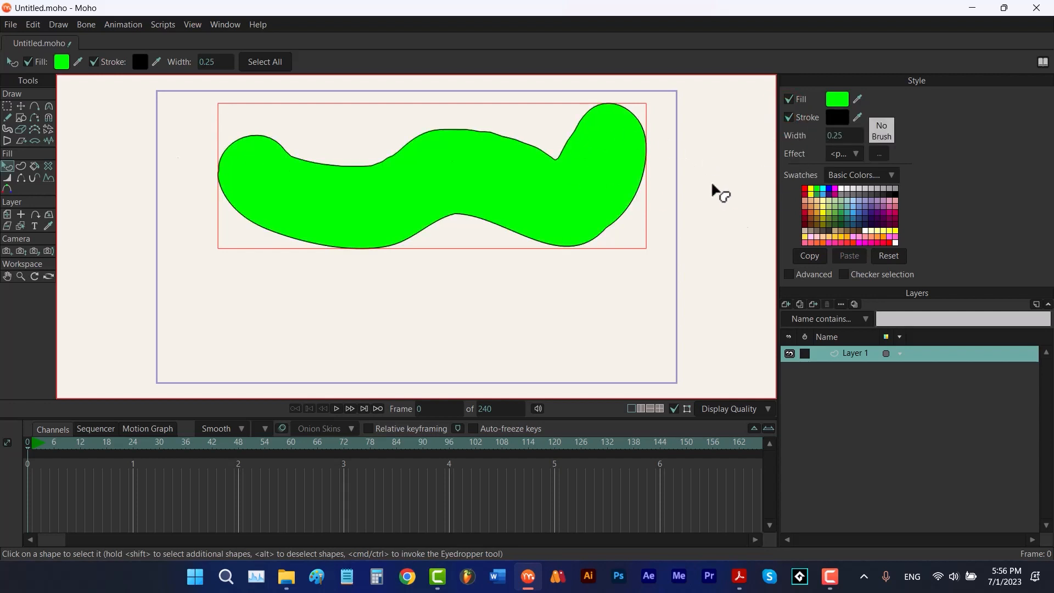
pyautogui.click(788, 275)
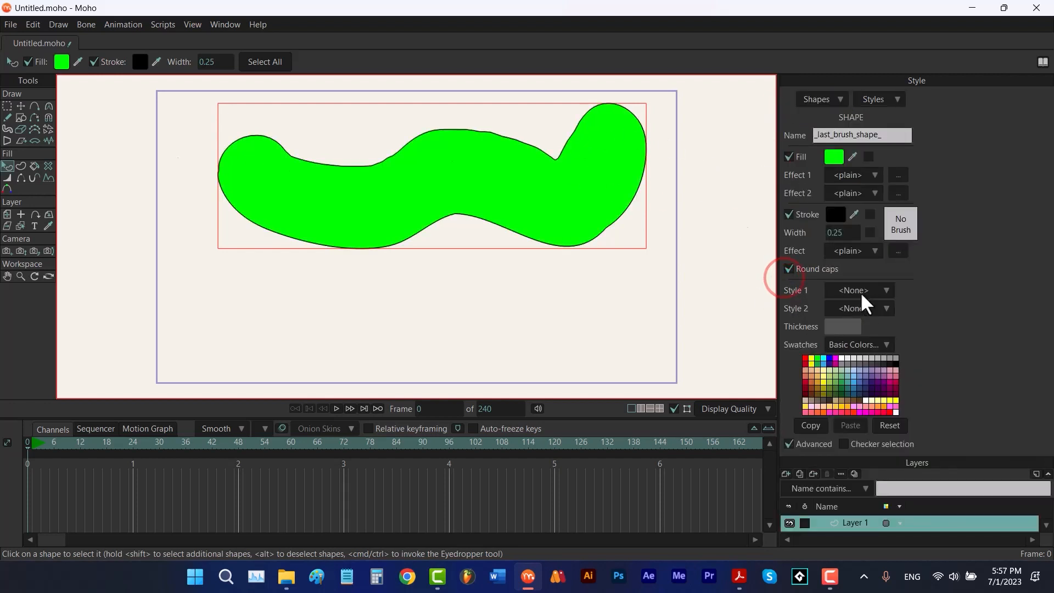
# Apply the Shaded effect to the shape's fill with its default settings
pyautogui.click(867, 177)
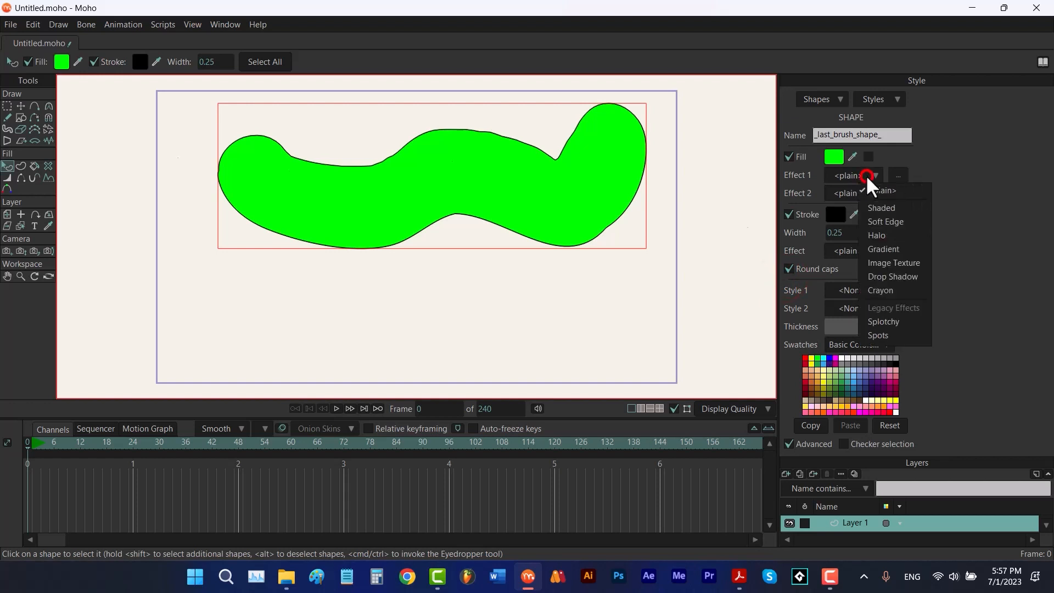
pyautogui.click(877, 213)
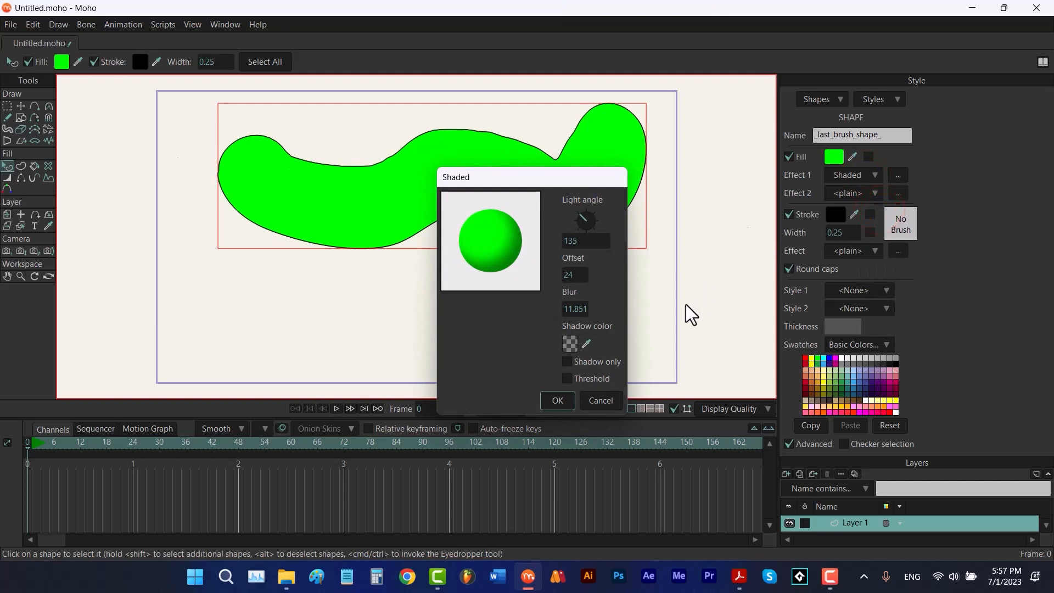
pyautogui.click(557, 400)
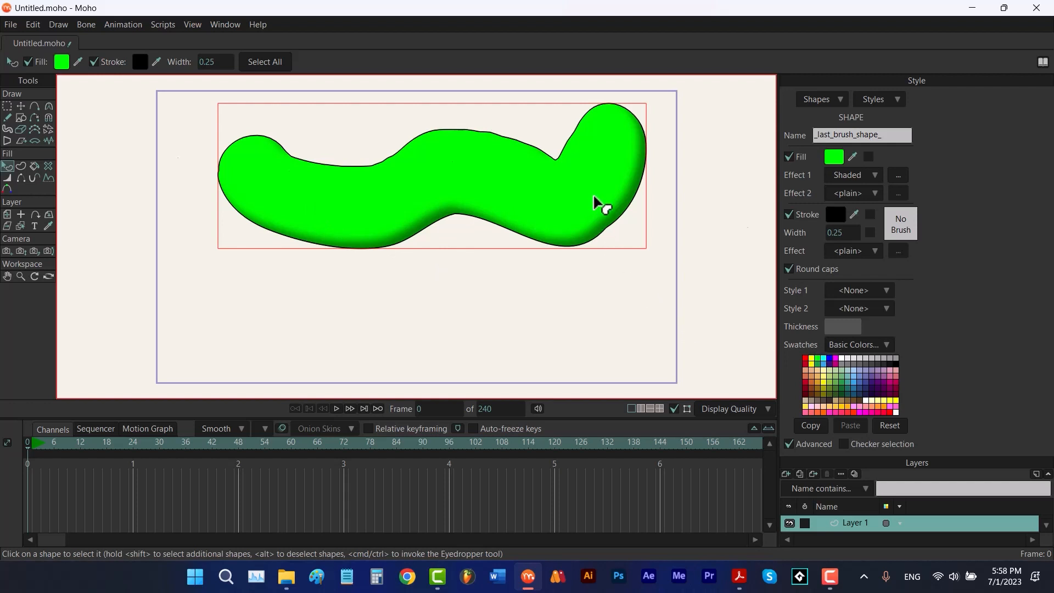
# Reset the fill's first effect to plain and hide the Advanced style options
pyautogui.click(851, 176)
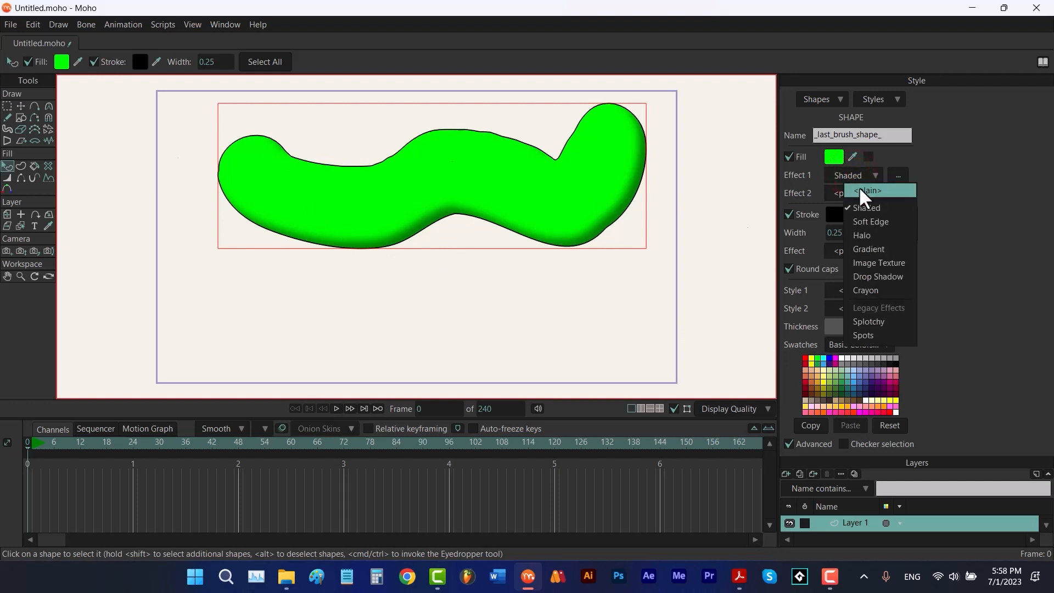
pyautogui.click(860, 189)
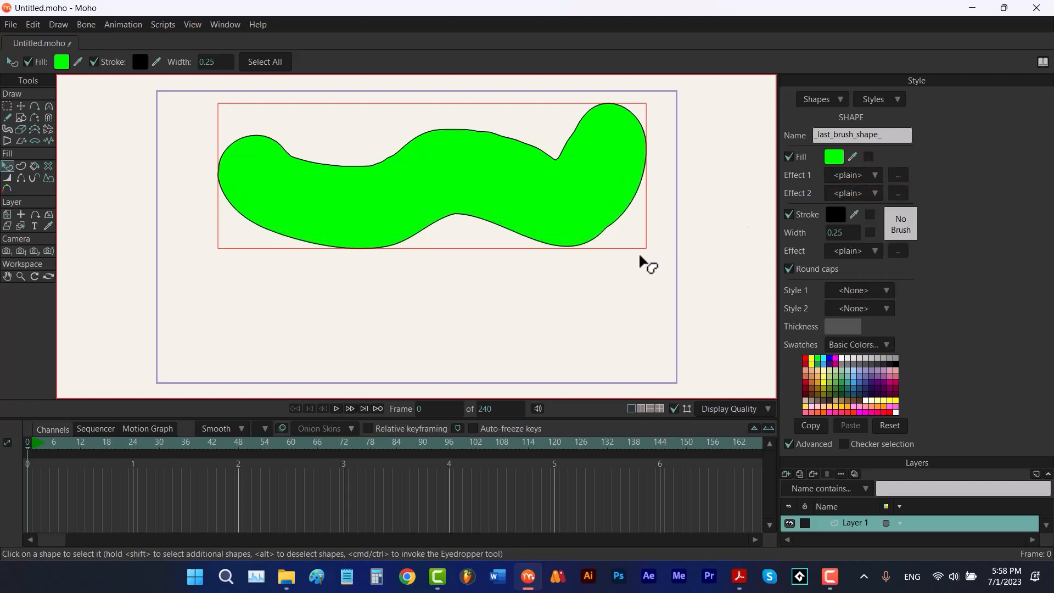
pyautogui.click(788, 444)
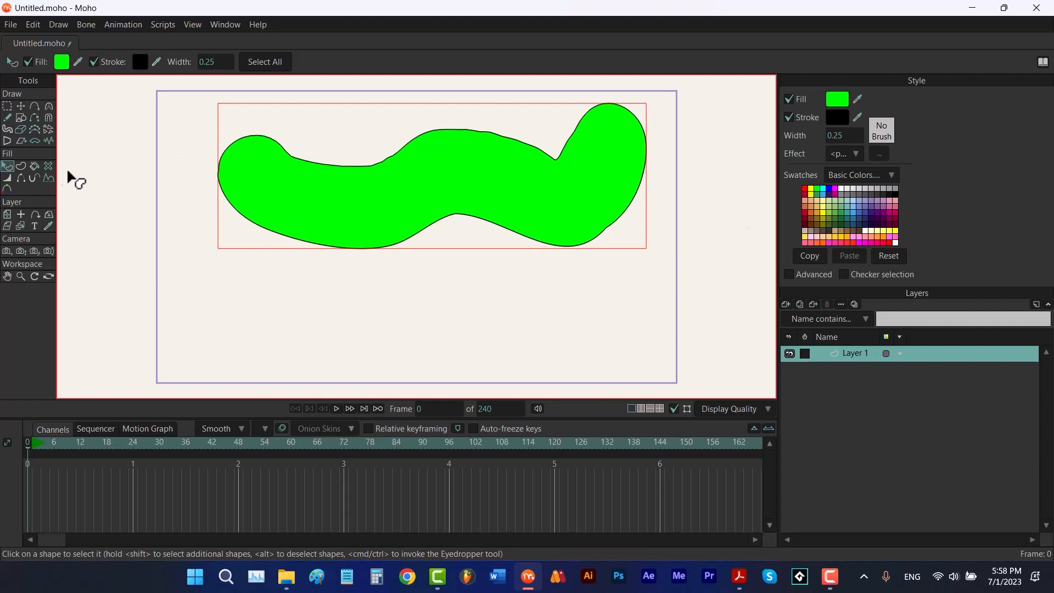
# With auto-fill and auto-stroke off, draw an oval below the blob and a smaller oval inside it
pyautogui.click(21, 166)
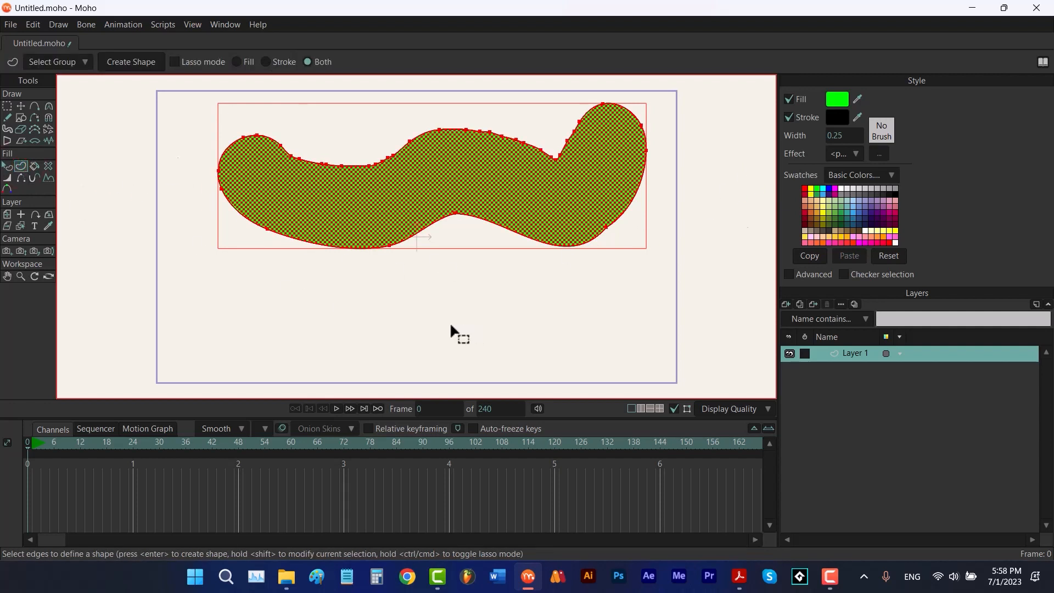
pyautogui.press('Return')
pyautogui.press('r')
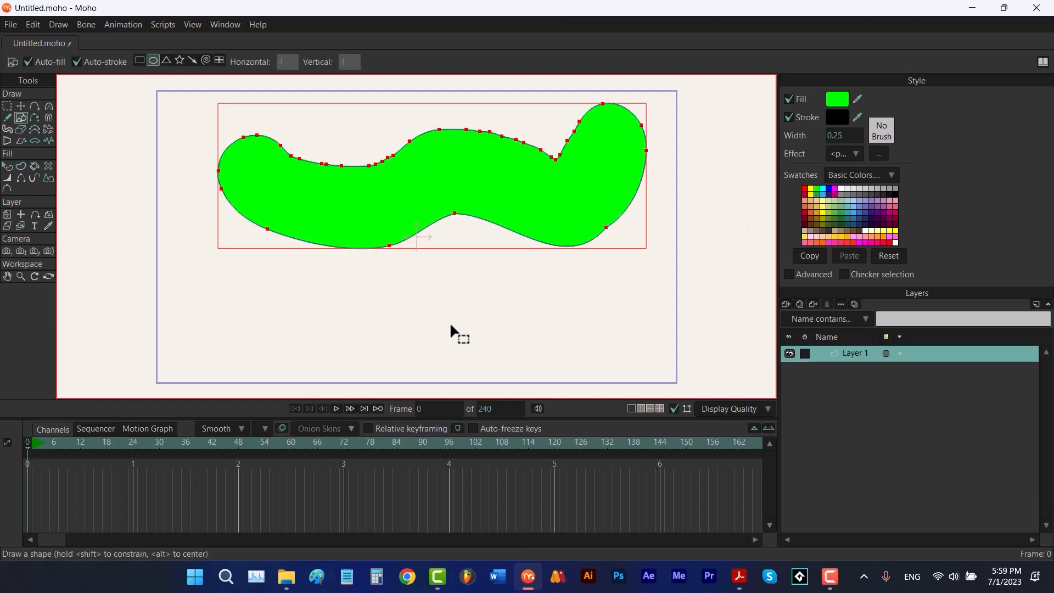
pyautogui.click(76, 62)
pyautogui.click(28, 62)
pyautogui.moveTo(348, 271)
pyautogui.mouseDown()
pyautogui.moveTo(435, 357)
pyautogui.moveTo(468, 371)
pyautogui.mouseUp()
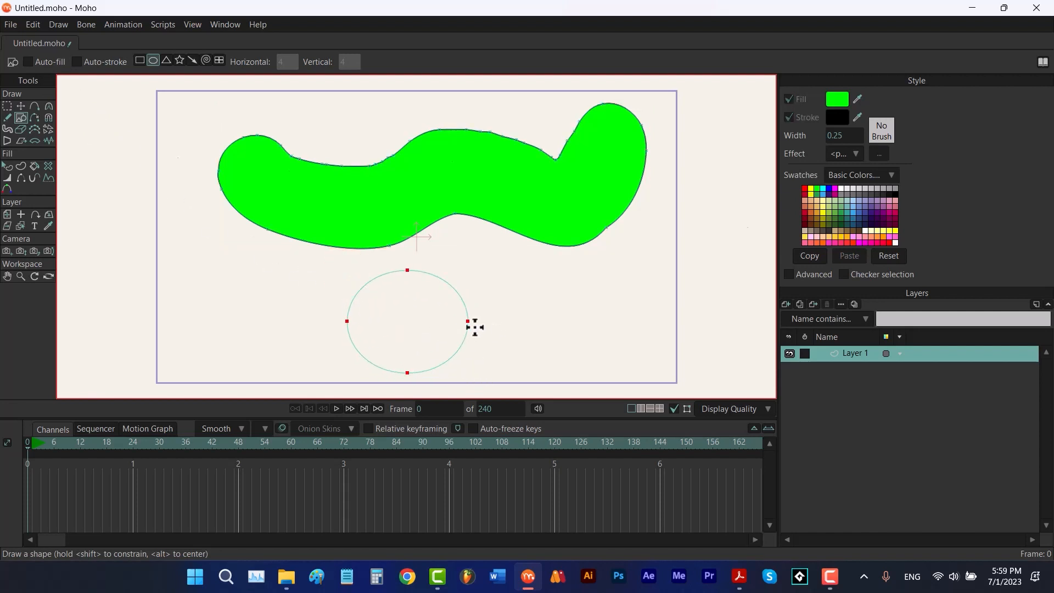
pyautogui.moveTo(439, 294); pyautogui.dragTo(367, 352)
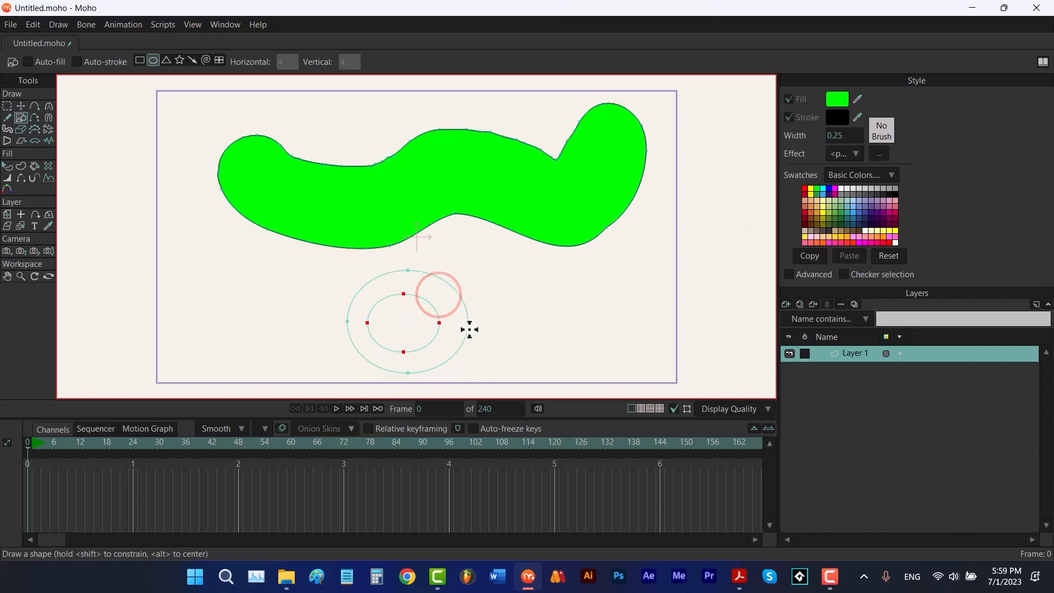
# Select both ovals' edges and create a filled ring shape from them
pyautogui.press('u')
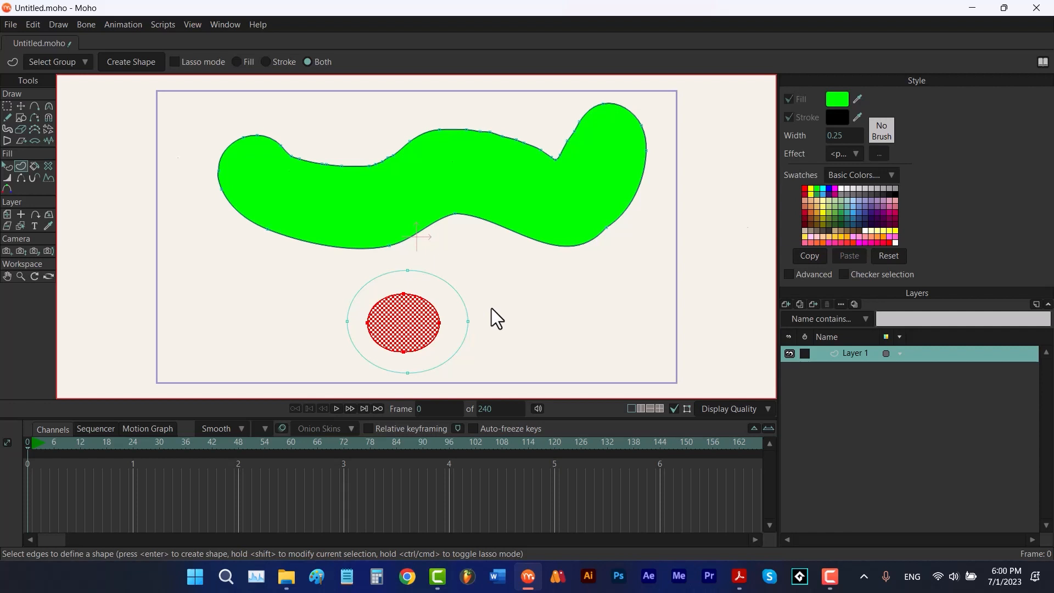
pyautogui.moveTo(492, 308)
pyautogui.mouseDown()
pyautogui.moveTo(433, 268)
pyautogui.moveTo(378, 264)
pyautogui.moveTo(337, 290)
pyautogui.moveTo(321, 344)
pyautogui.moveTo(359, 373)
pyautogui.moveTo(397, 384)
pyautogui.moveTo(474, 351)
pyautogui.mouseUp()
pyautogui.moveTo(478, 287); pyautogui.dragTo(482, 291)
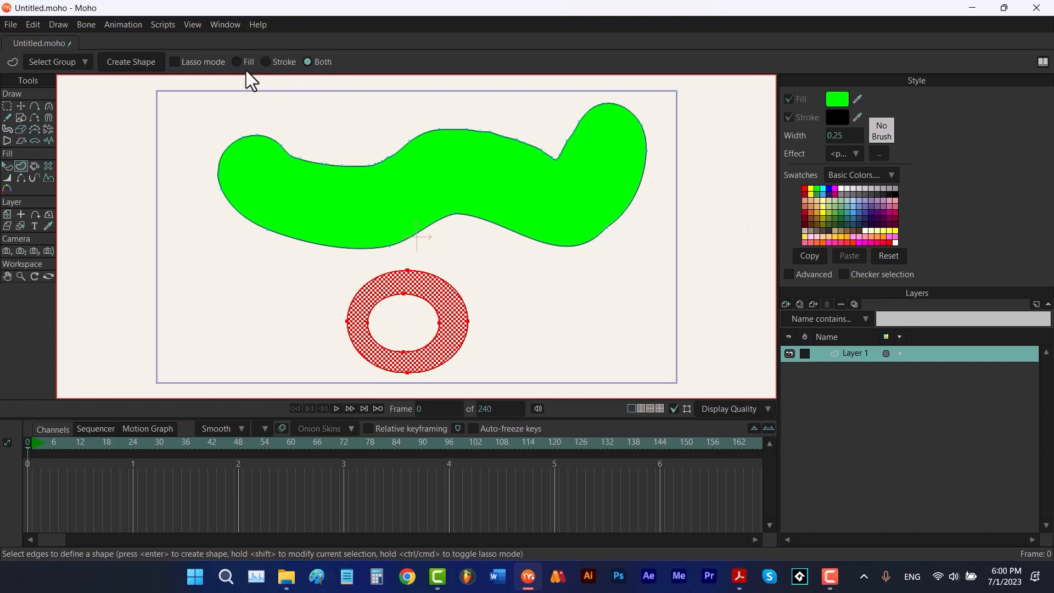
pyautogui.click(133, 60)
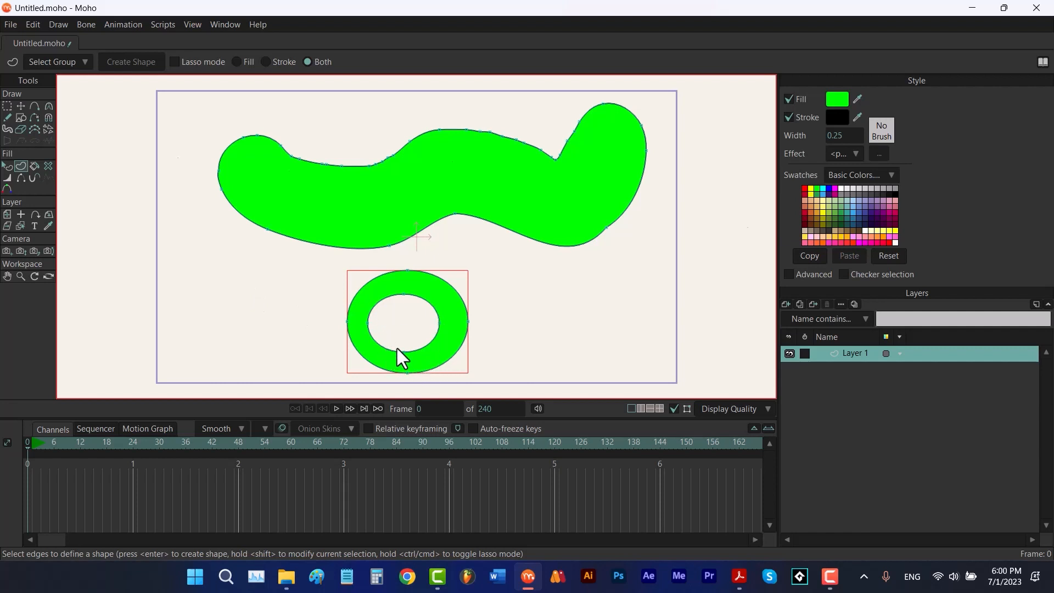
# With auto-fill off, draw a closed three-point outline with the Add Point tool left of the ring
pyautogui.click(35, 107)
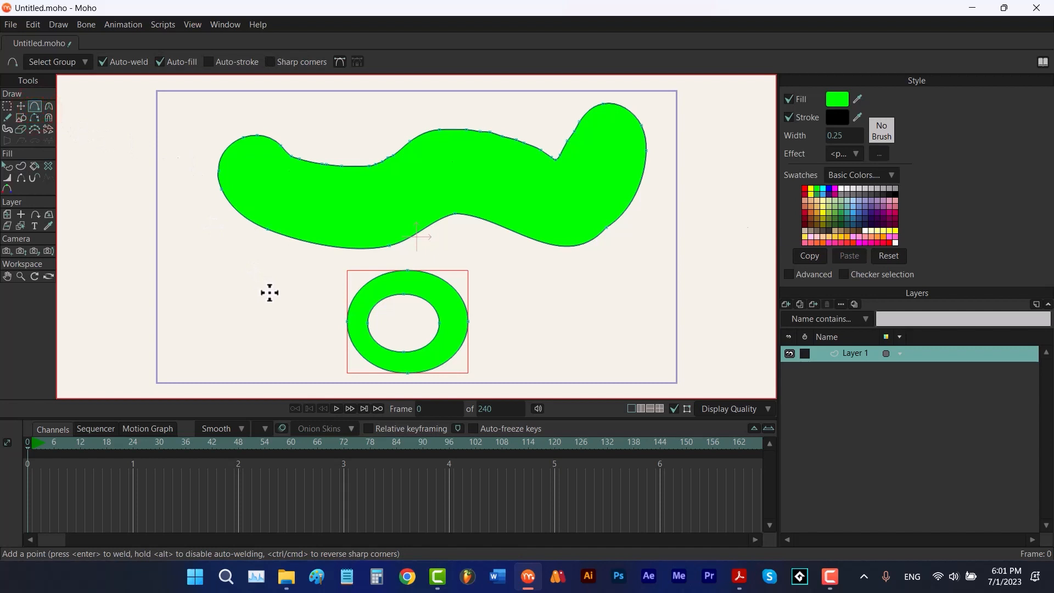
pyautogui.click(157, 63)
pyautogui.moveTo(304, 291)
pyautogui.mouseDown()
pyautogui.moveTo(251, 260)
pyautogui.moveTo(204, 293)
pyautogui.mouseUp()
pyautogui.moveTo(204, 293); pyautogui.dragTo(299, 330)
pyautogui.moveTo(299, 330); pyautogui.dragTo(304, 291)
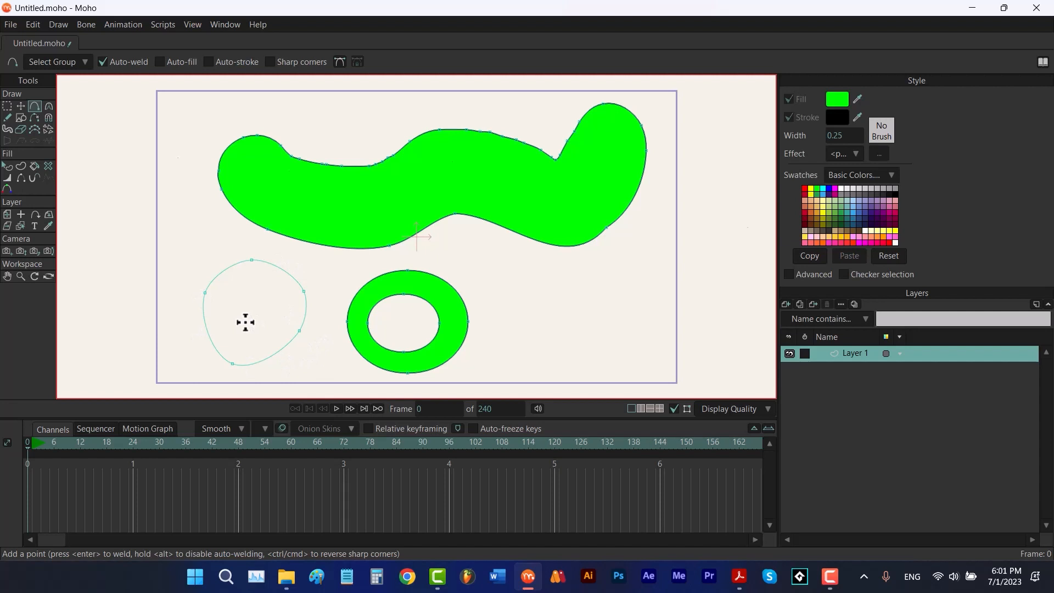
# Select the new outline's edges and create a filled shape from it
pyautogui.press('u')
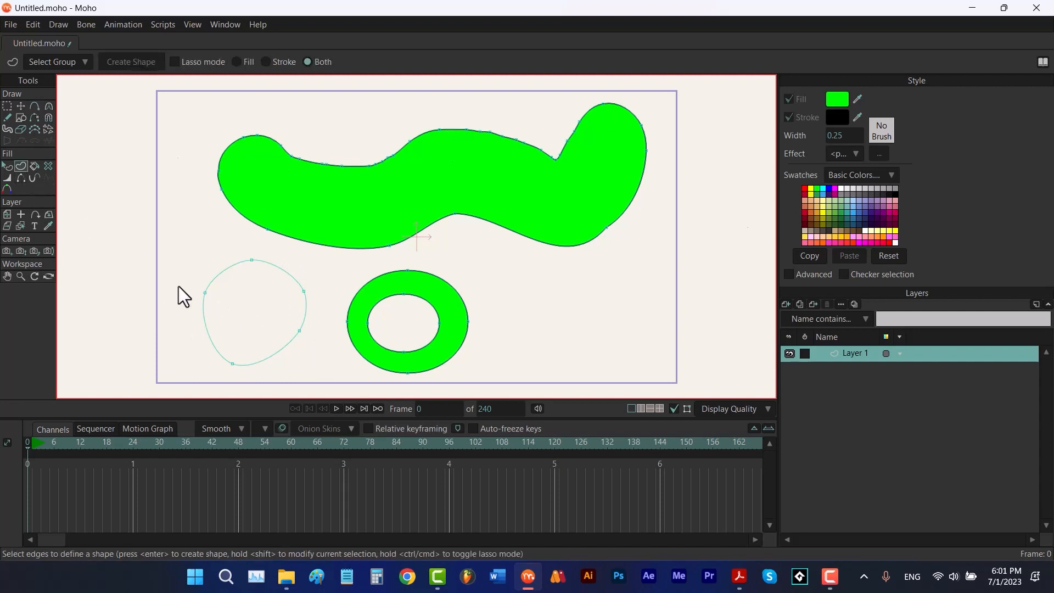
pyautogui.moveTo(181, 293)
pyautogui.mouseDown()
pyautogui.moveTo(220, 378)
pyautogui.moveTo(291, 382)
pyautogui.moveTo(327, 326)
pyautogui.moveTo(256, 244)
pyautogui.mouseUp()
pyautogui.moveTo(167, 320); pyautogui.dragTo(192, 283)
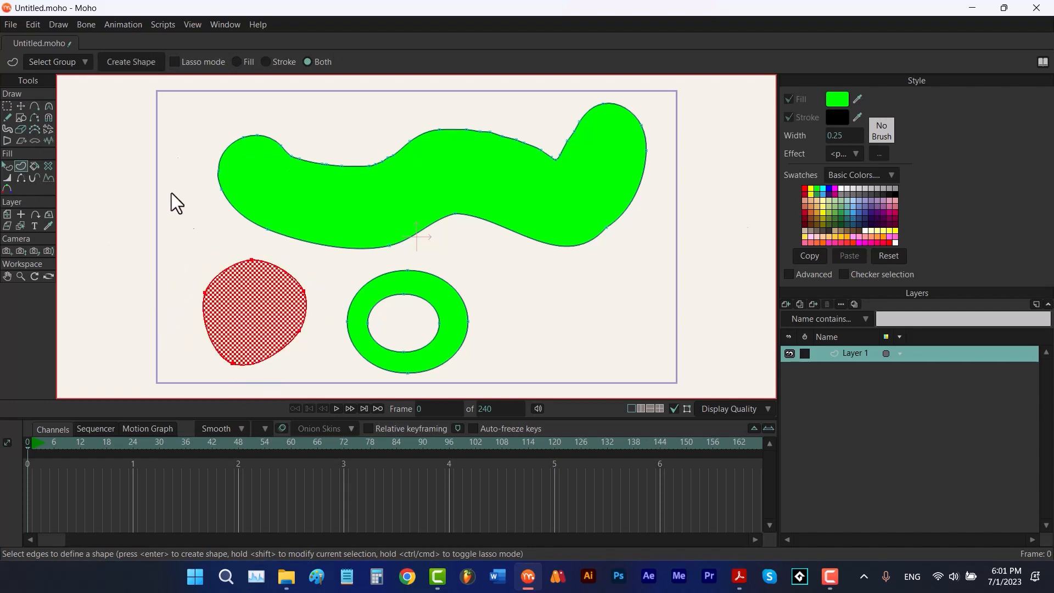
pyautogui.click(132, 63)
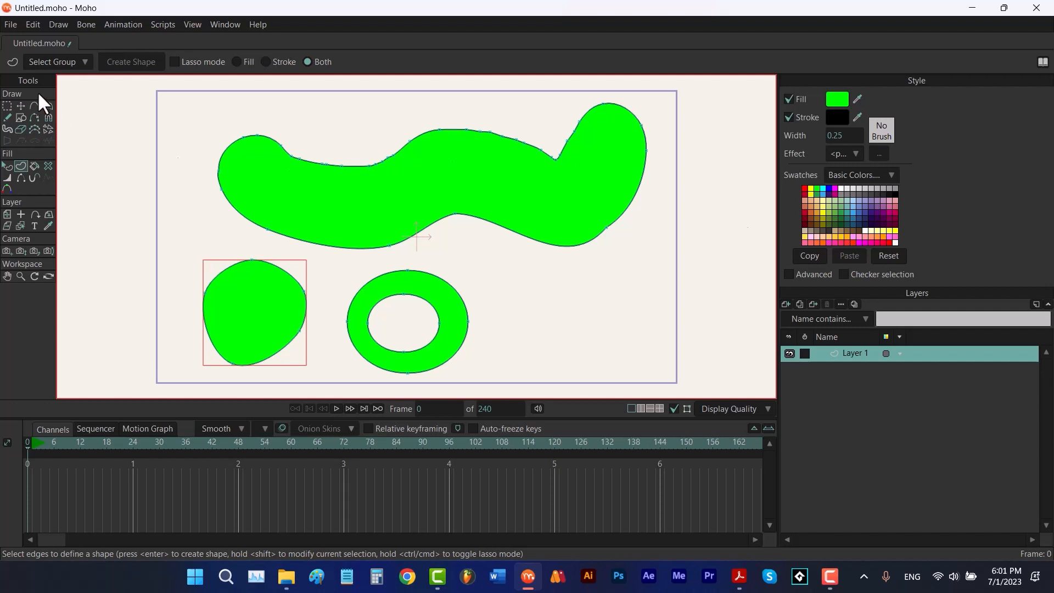
# Draw an unfilled rectangle right of the ring and a smaller oval overlapping its right edge
pyautogui.click(21, 117)
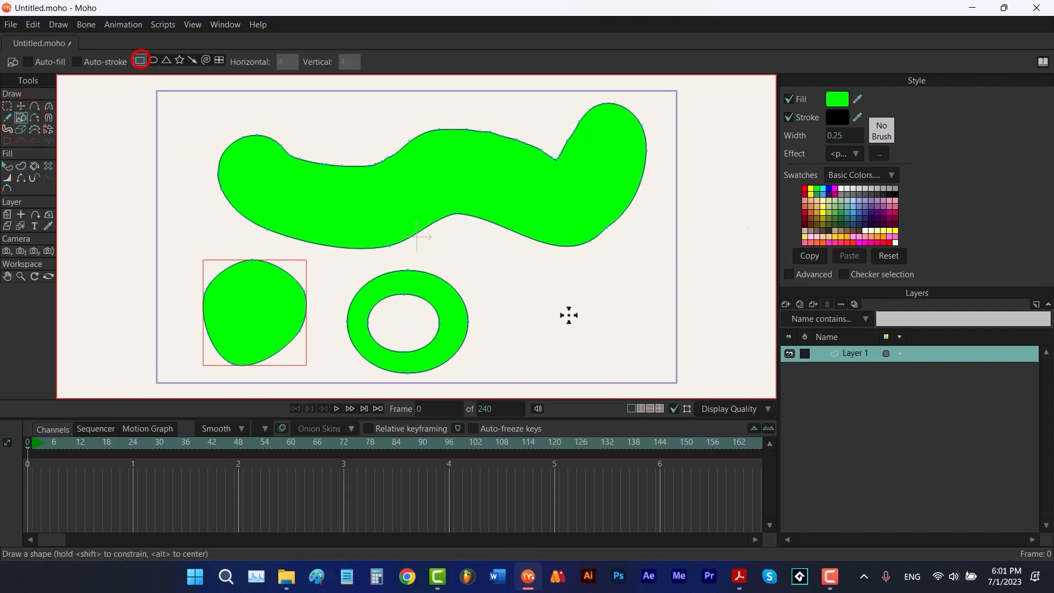
pyautogui.moveTo(555, 280)
pyautogui.mouseDown()
pyautogui.moveTo(503, 337)
pyautogui.moveTo(487, 339)
pyautogui.mouseUp()
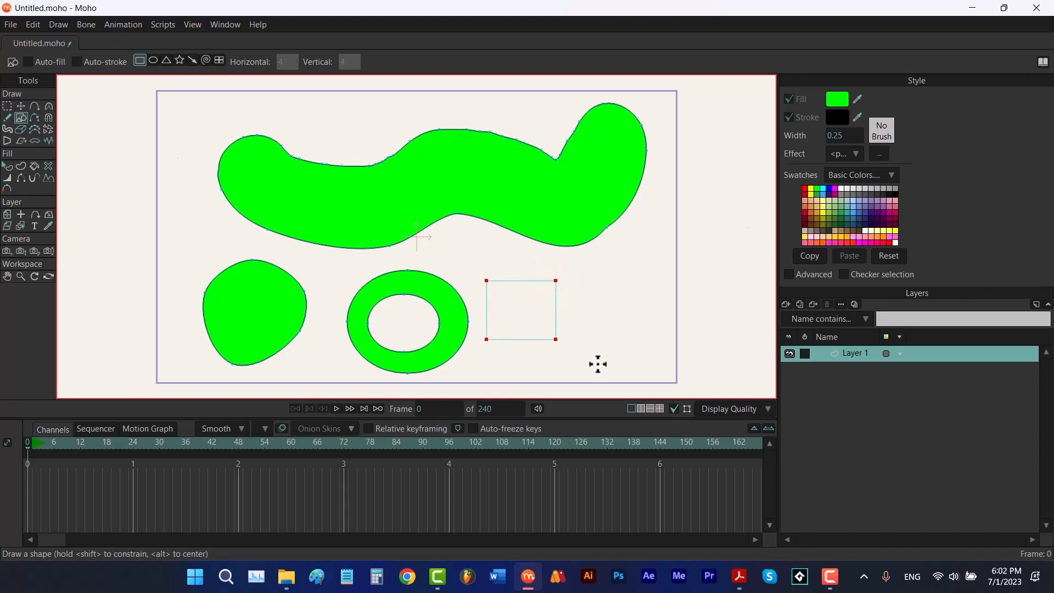
pyautogui.click(153, 61)
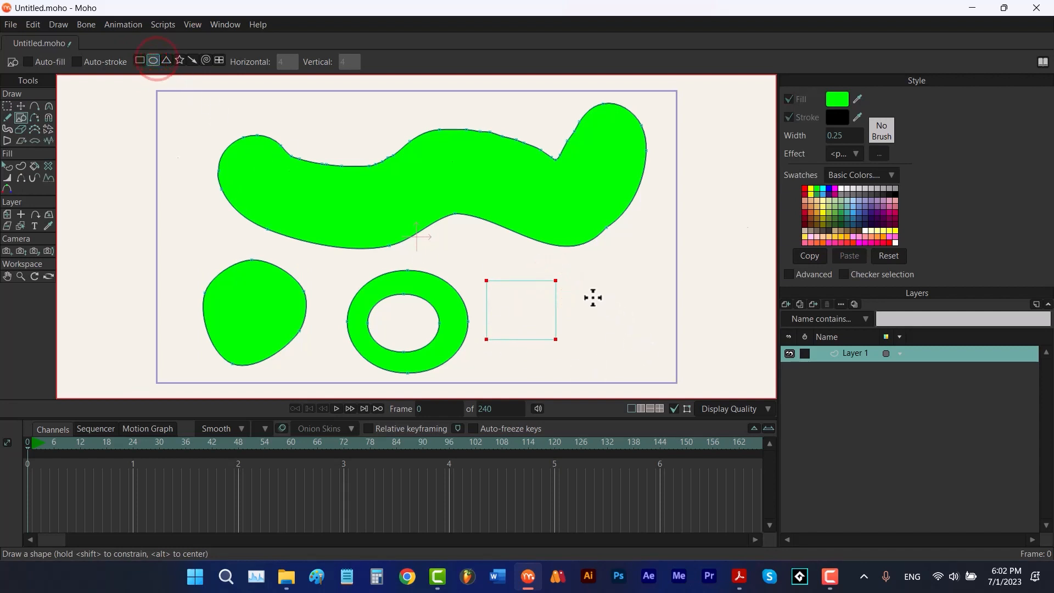
pyautogui.moveTo(591, 296); pyautogui.dragTo(544, 333)
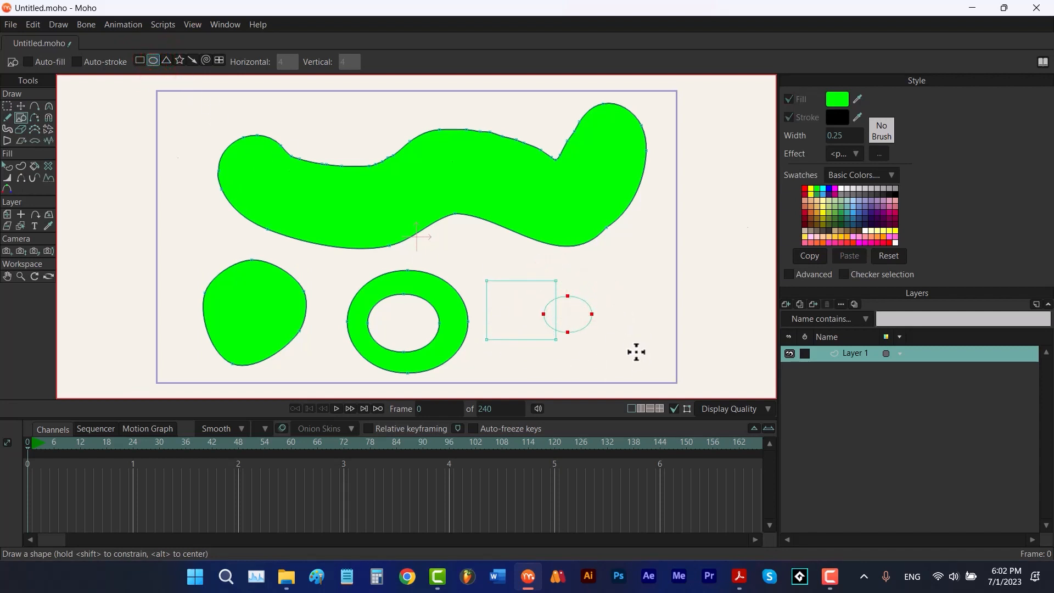
# Delete the overlapping edge segments between the rectangle and the oval to join their outlines
pyautogui.press('g')
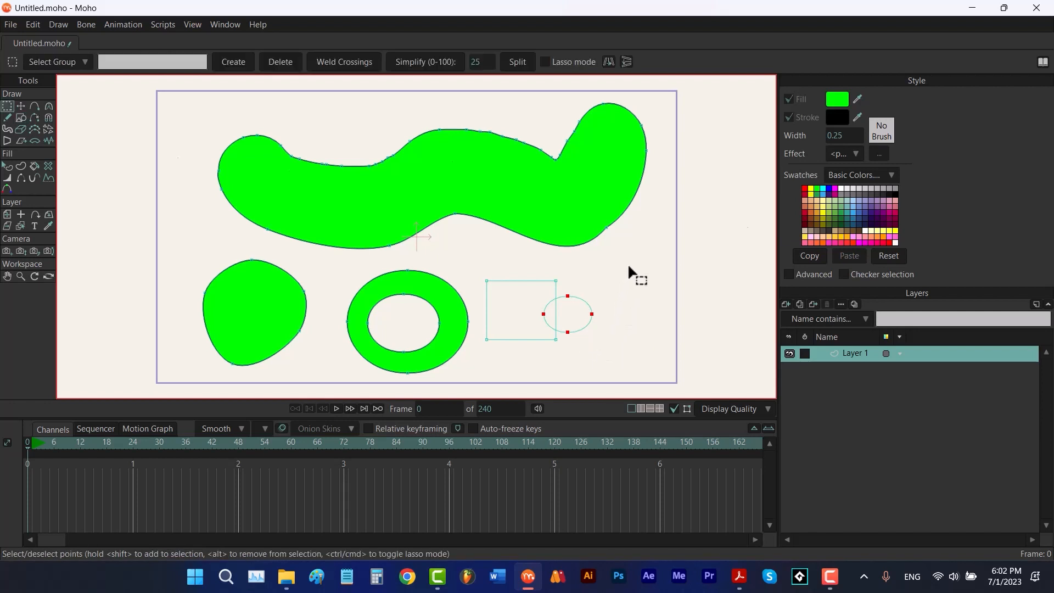
pyautogui.moveTo(627, 262); pyautogui.dragTo(513, 355)
pyautogui.press('d')
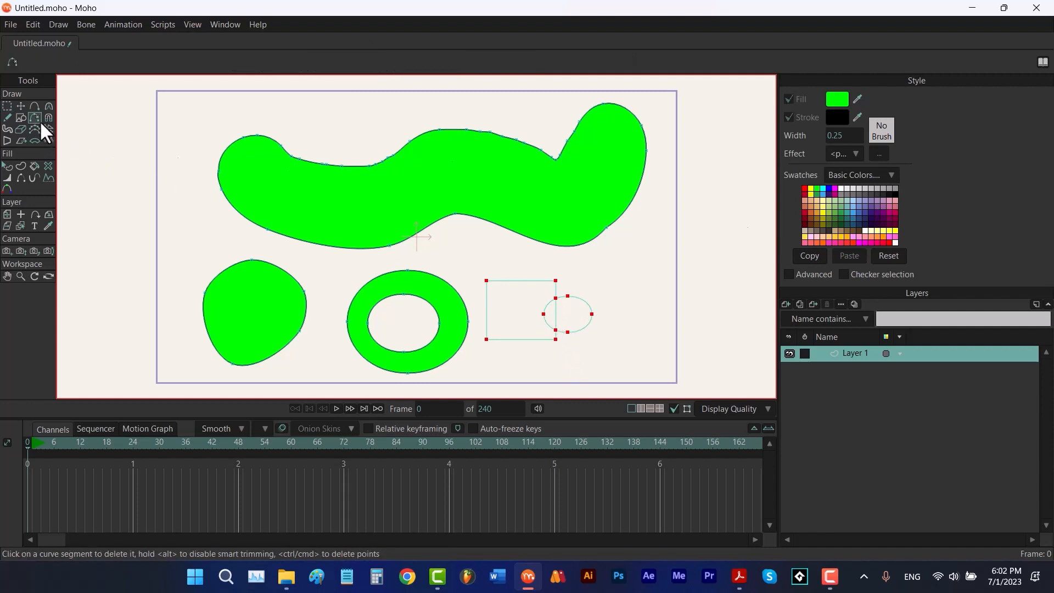
pyautogui.click(541, 297)
pyautogui.click(549, 303)
pyautogui.press('t')
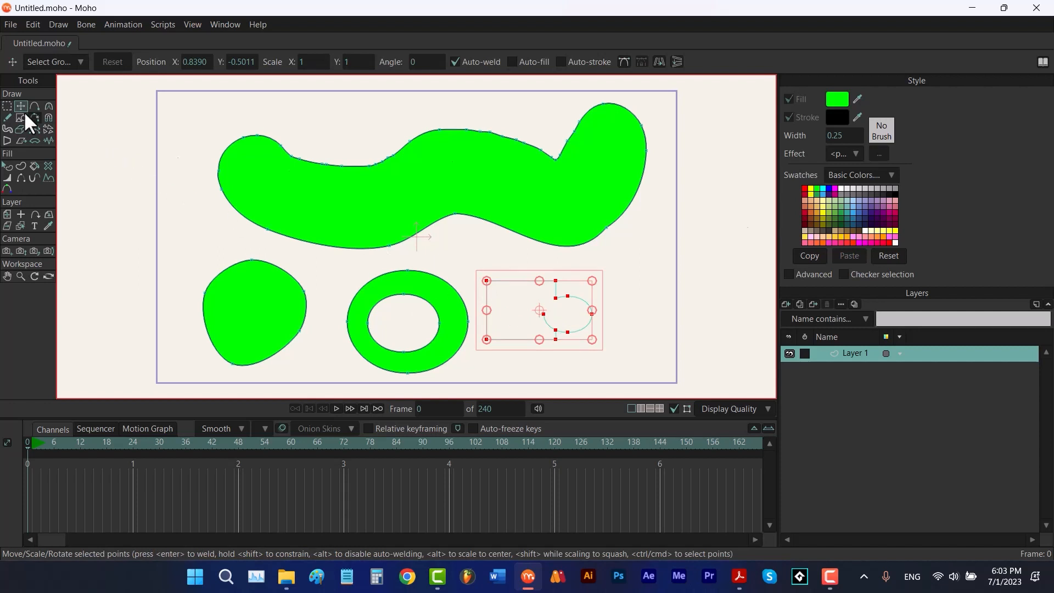
pyautogui.click(7, 106)
pyautogui.click(543, 315)
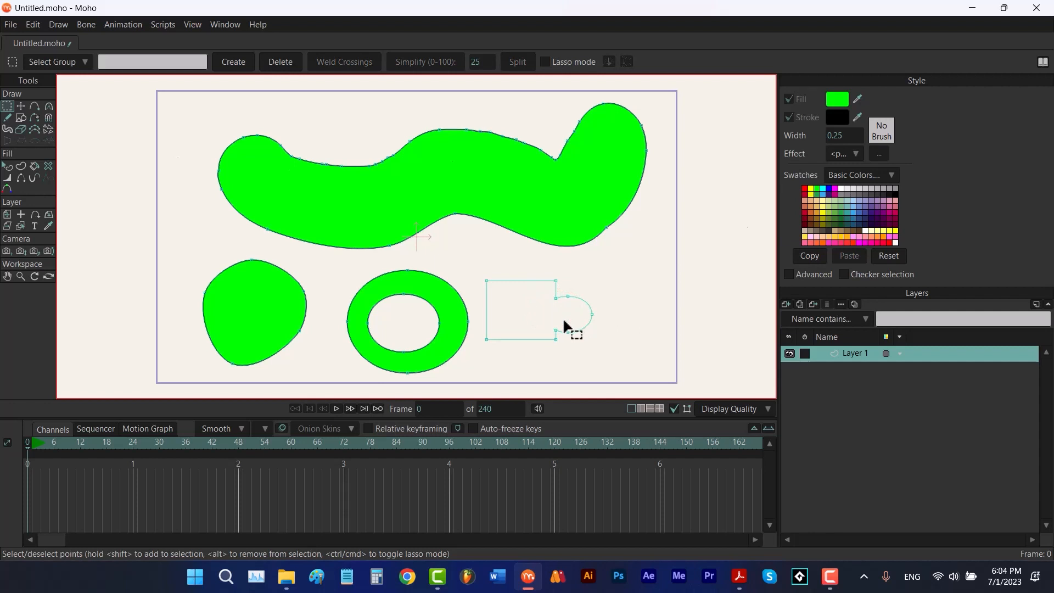
# Select the joined outline's edges and create a filled shape from it
pyautogui.press('u')
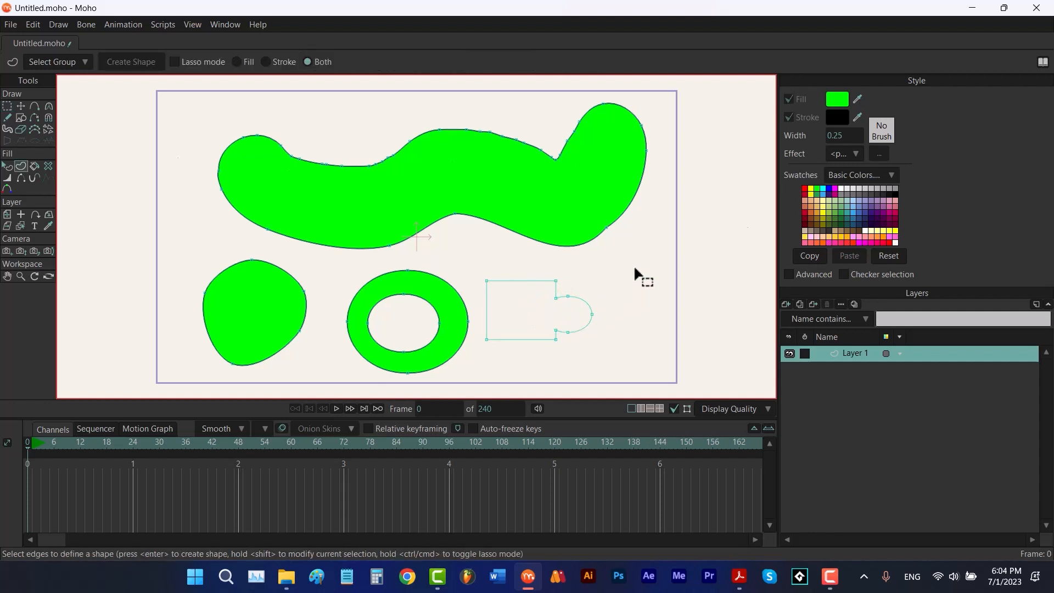
pyautogui.moveTo(594, 325)
pyautogui.mouseDown()
pyautogui.moveTo(556, 361)
pyautogui.moveTo(502, 364)
pyautogui.moveTo(483, 339)
pyautogui.mouseUp()
pyautogui.moveTo(607, 291); pyautogui.dragTo(610, 286)
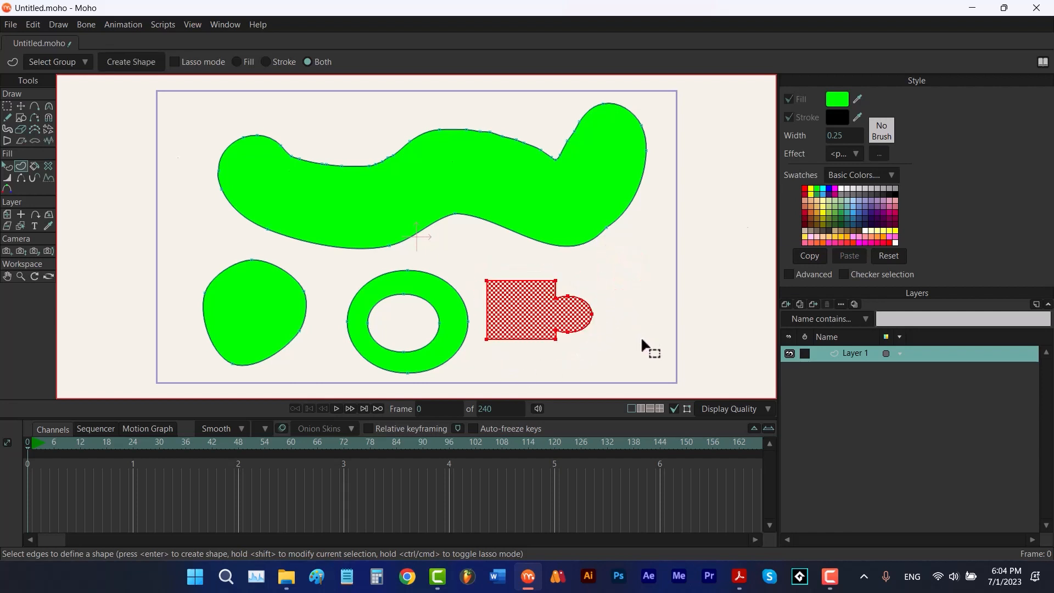
pyautogui.click(147, 65)
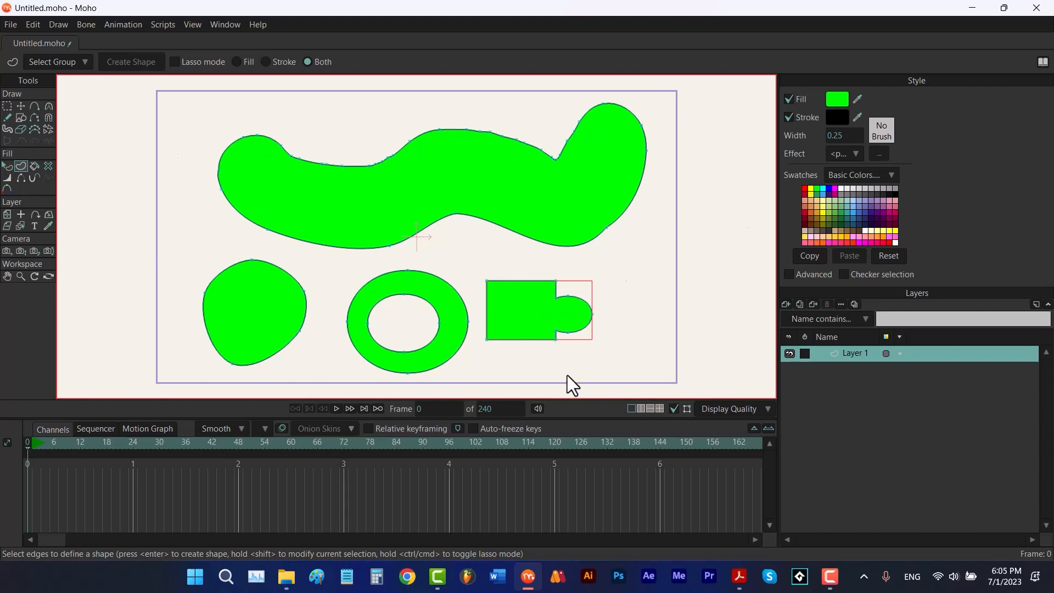
# Fill the part of the oval outside the rectangle with the Paint Bucket
pyautogui.click(489, 338)
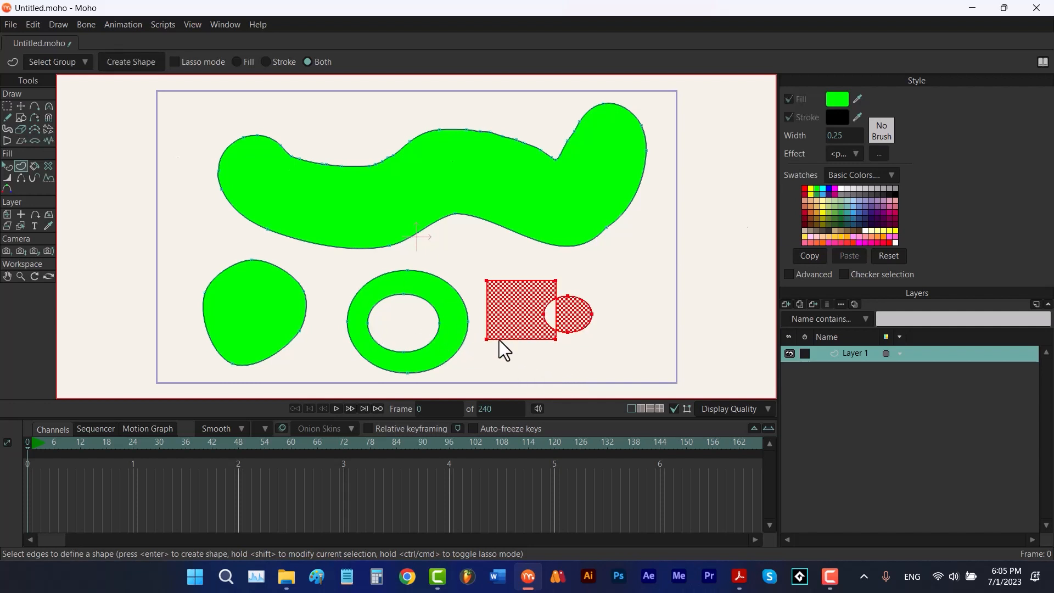
pyautogui.click(33, 166)
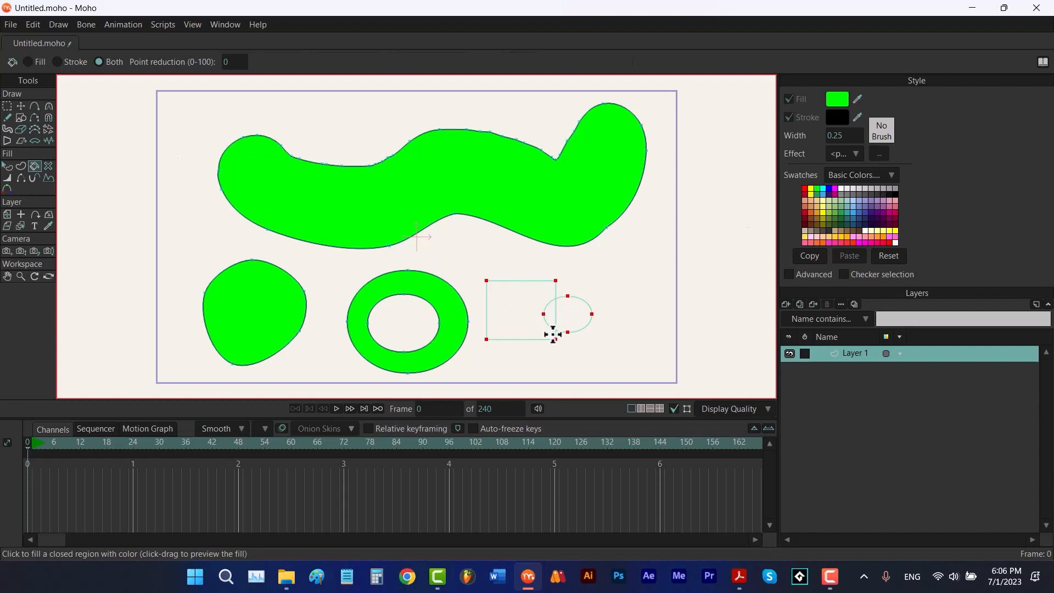
pyautogui.press('g')
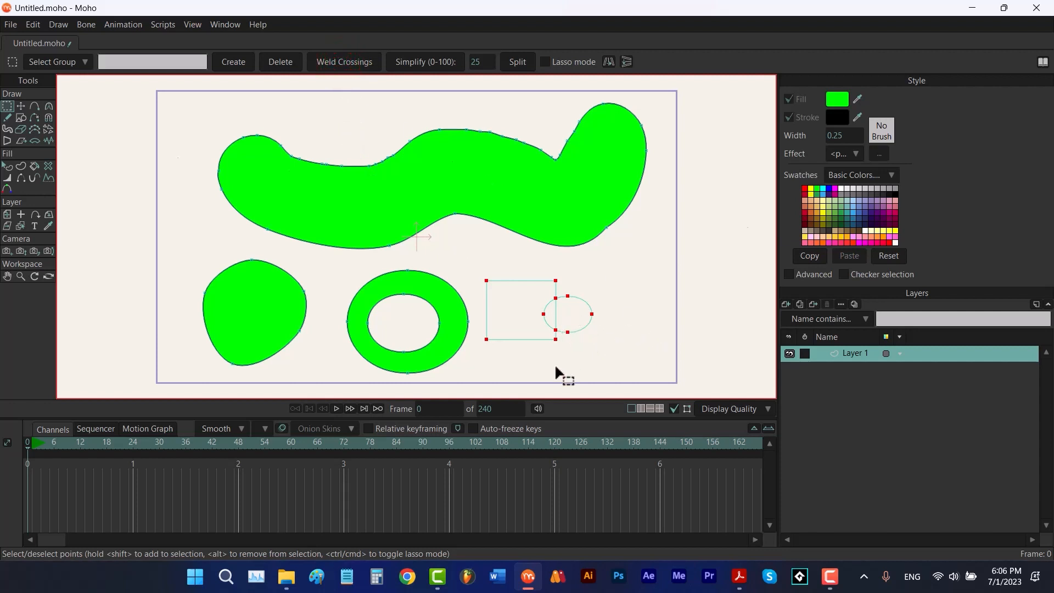
pyautogui.click(34, 165)
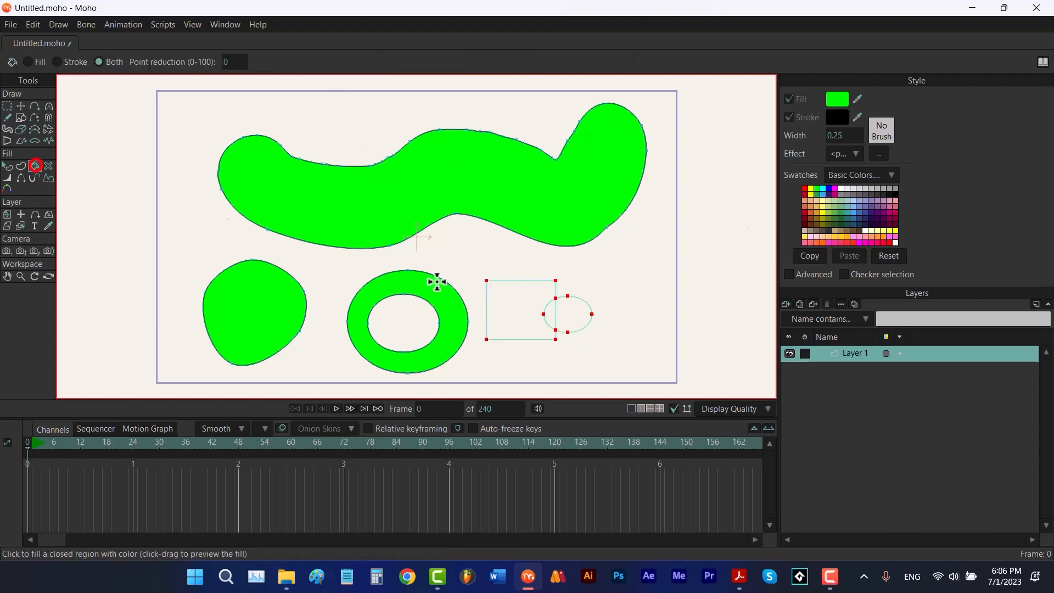
pyautogui.click(570, 315)
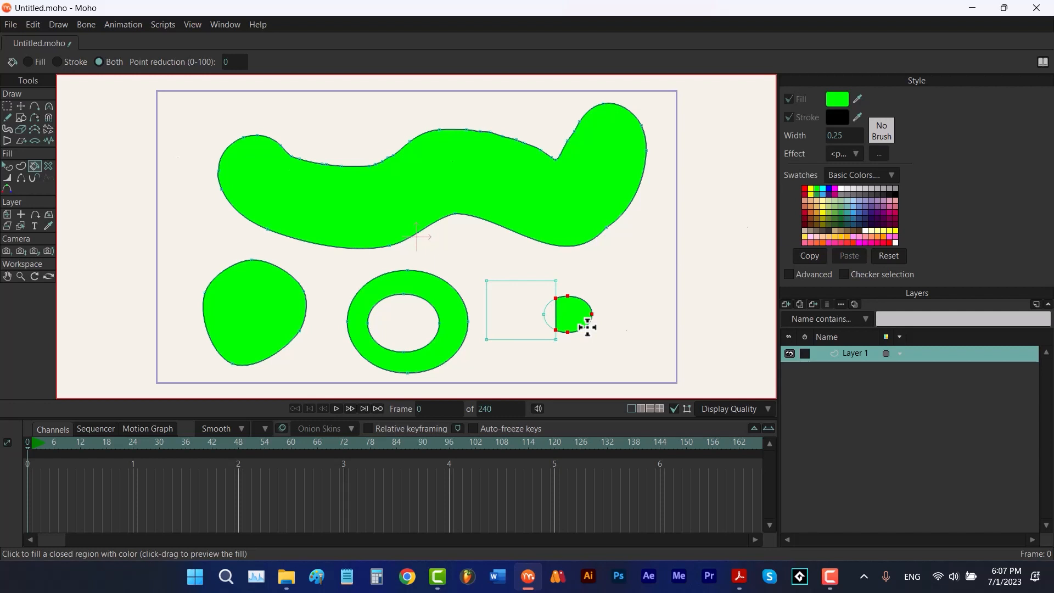
pyautogui.click(48, 166)
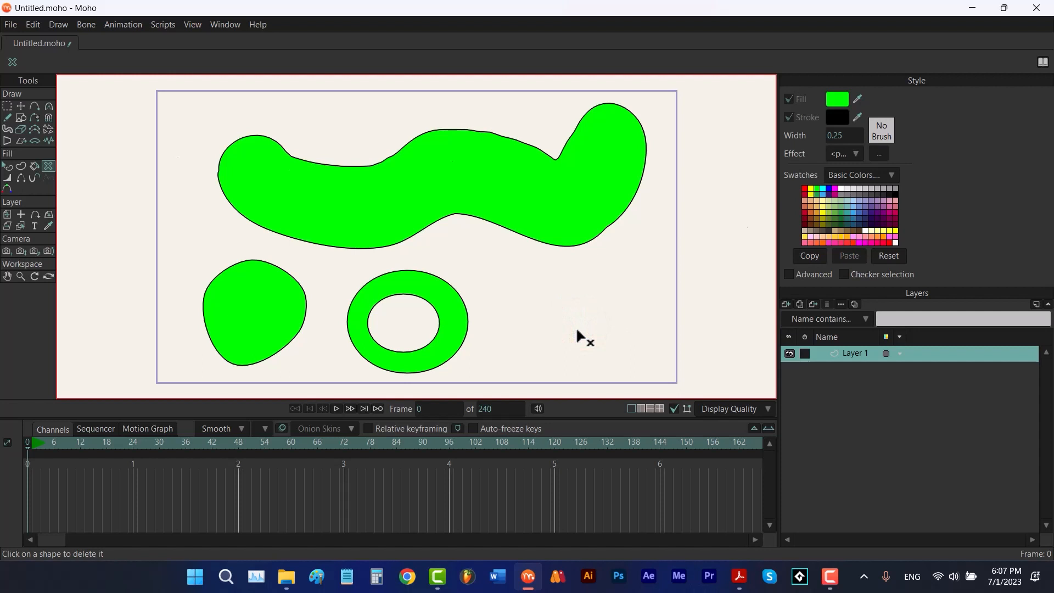
pyautogui.press('t')
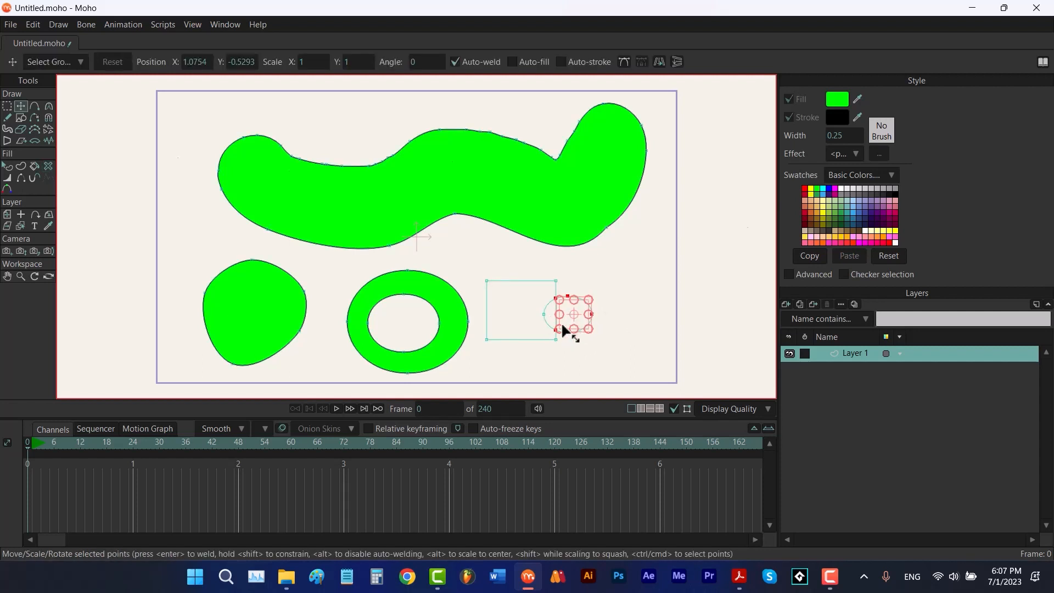
pyautogui.click(8, 177)
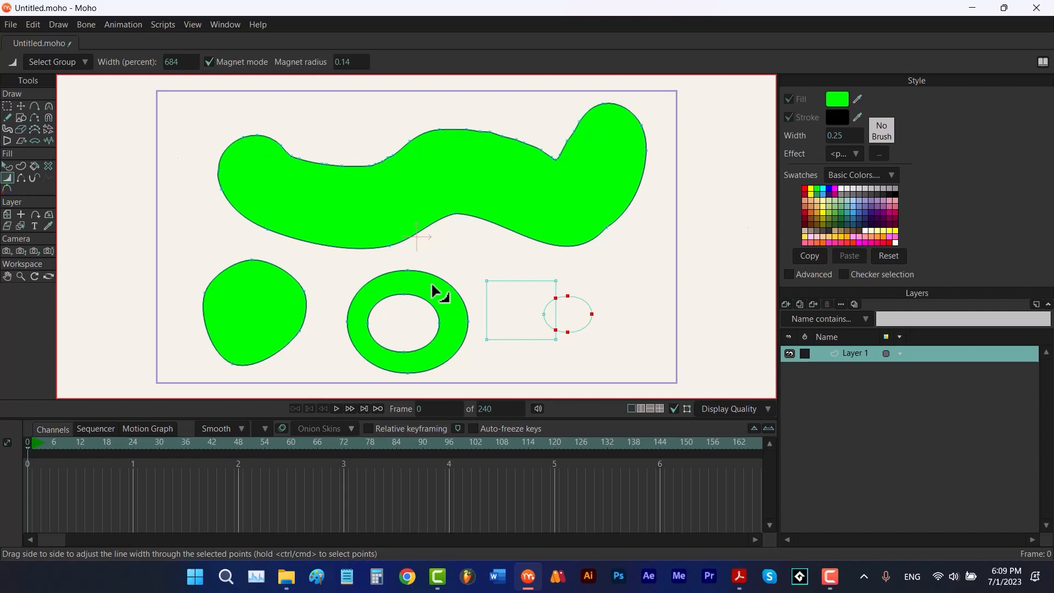
pyautogui.press('t')
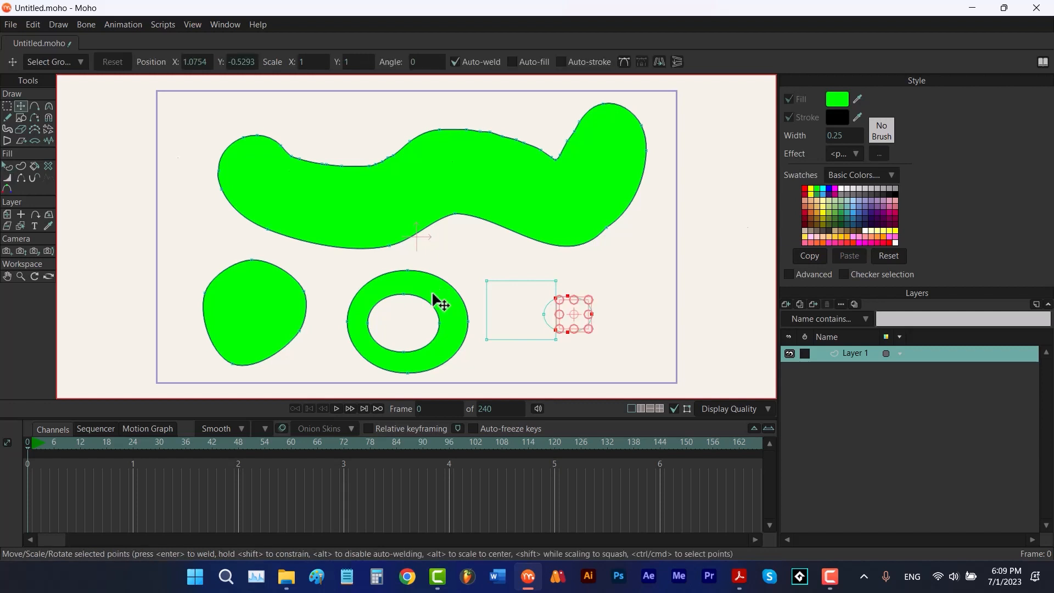
pyautogui.click(433, 295)
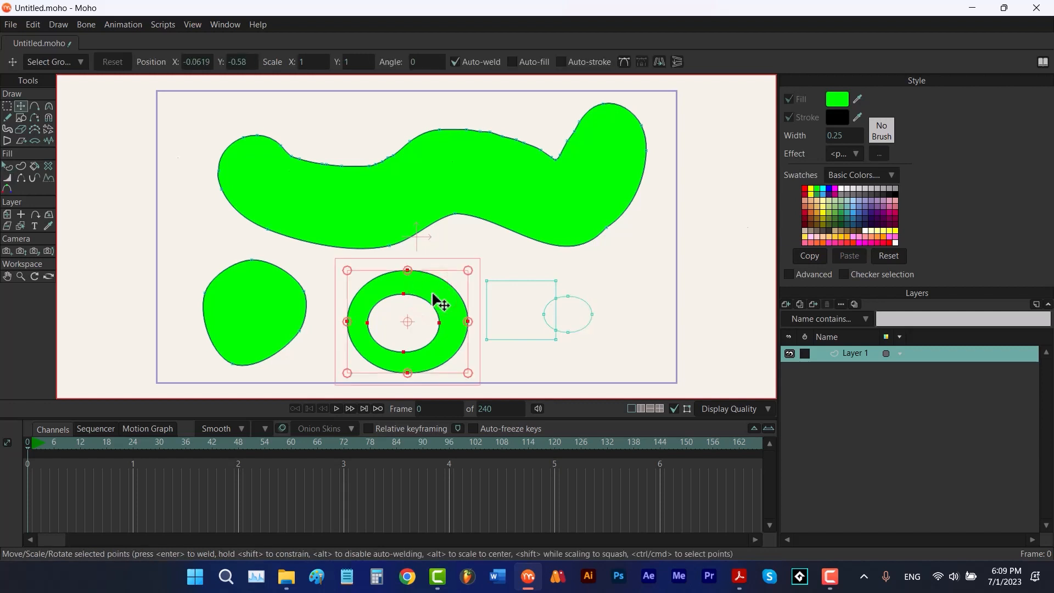
pyautogui.press('w')
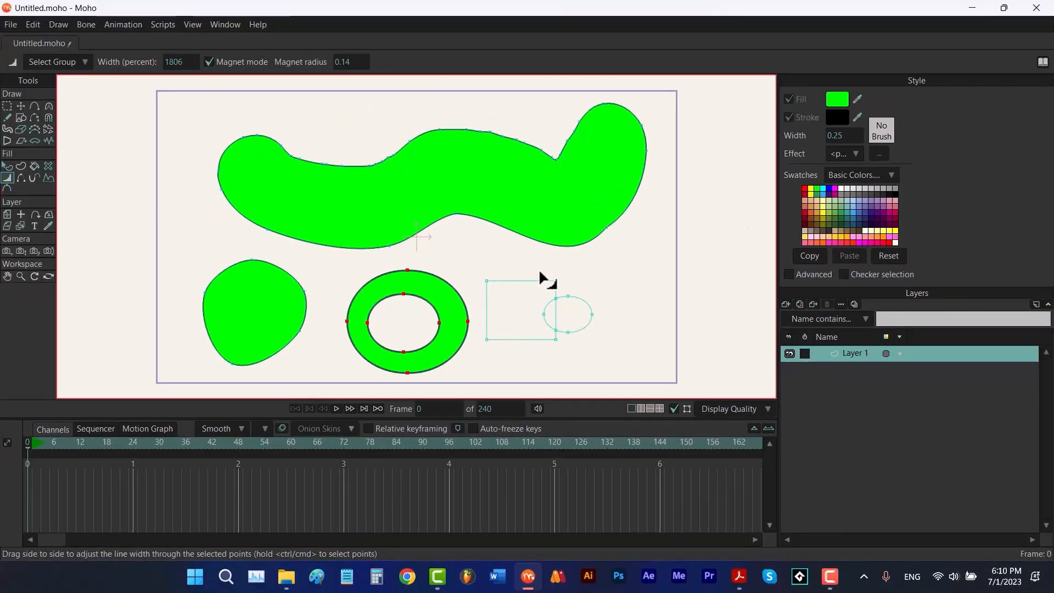
pyautogui.hotkey('ctrl', 'z')
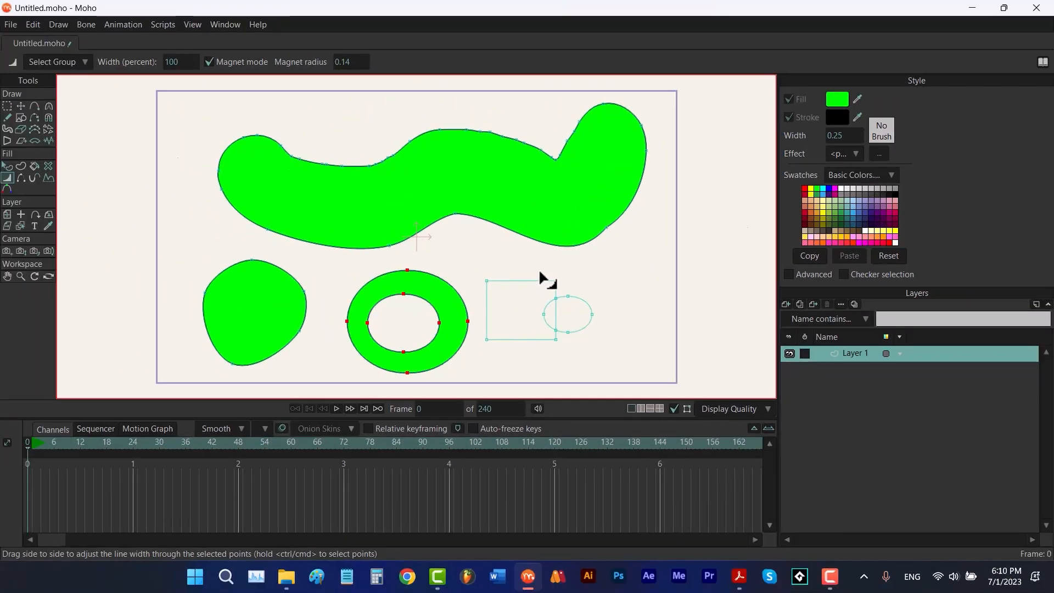
# Turn off Magnet mode and thicken the ring's outline at its top and inner right points with the Line Width tool
pyautogui.click(466, 270)
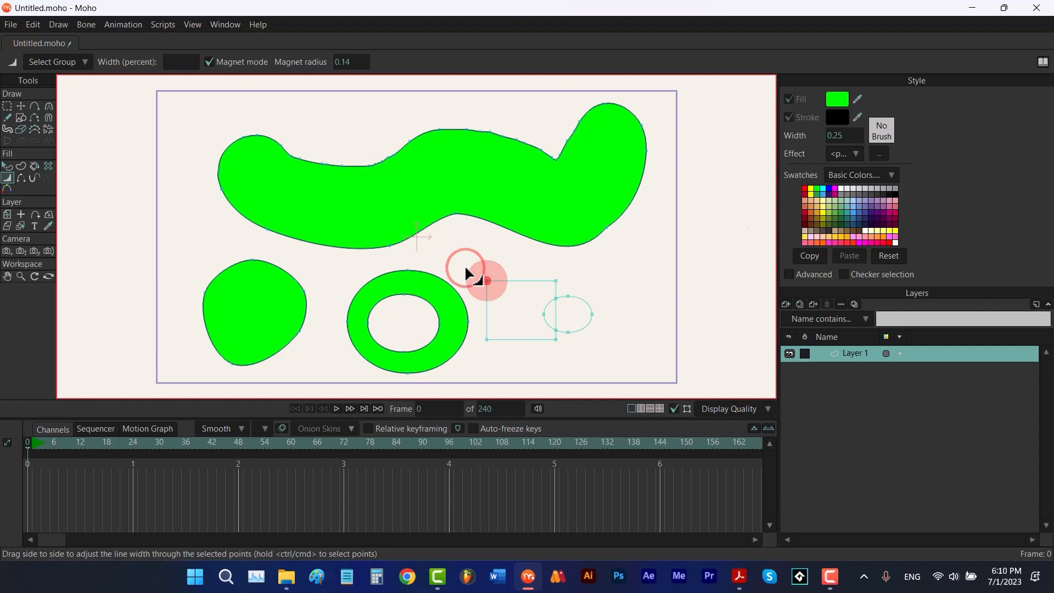
pyautogui.click(407, 270)
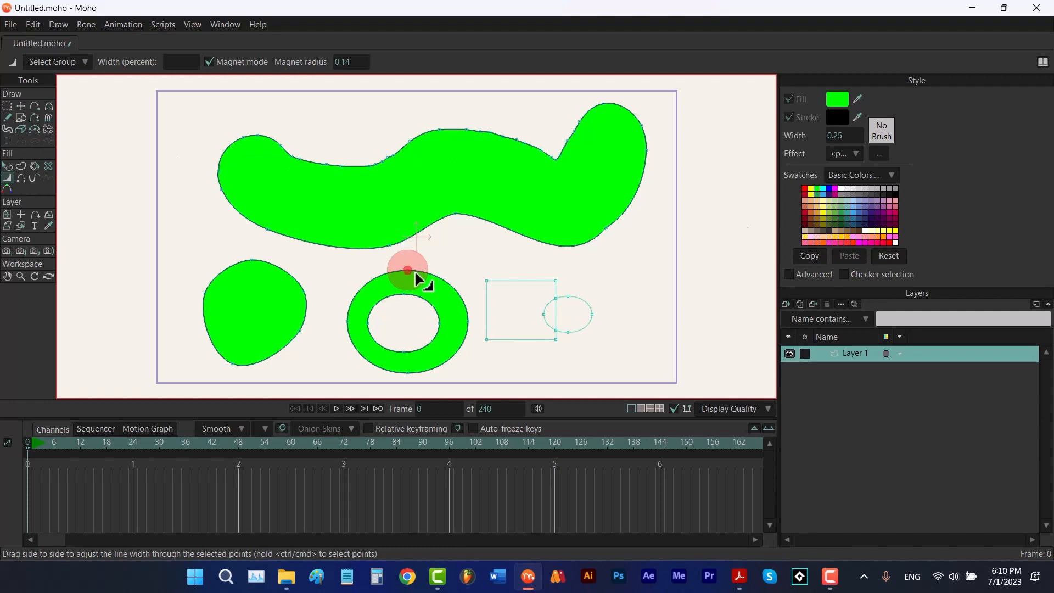
pyautogui.click(209, 62)
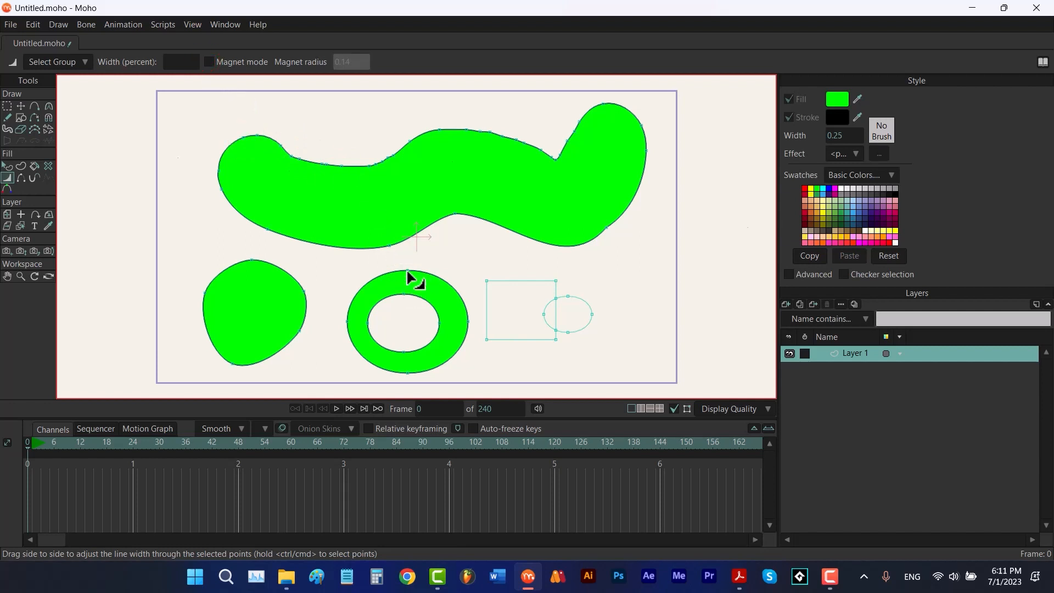
pyautogui.moveTo(411, 274)
pyautogui.mouseDown()
pyautogui.moveTo(576, 258)
pyautogui.moveTo(1048, 265)
pyautogui.mouseUp()
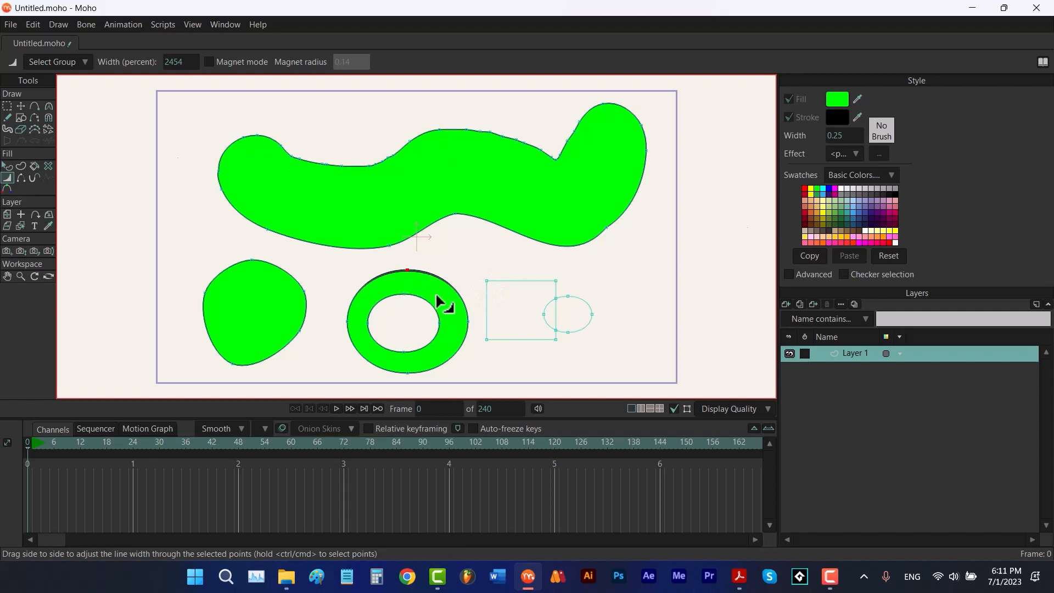
pyautogui.moveTo(439, 324)
pyautogui.mouseDown()
pyautogui.moveTo(522, 329)
pyautogui.moveTo(546, 317)
pyautogui.moveTo(446, 329)
pyautogui.moveTo(905, 357)
pyautogui.moveTo(433, 335)
pyautogui.moveTo(439, 326)
pyautogui.moveTo(594, 348)
pyautogui.moveTo(454, 349)
pyautogui.mouseUp()
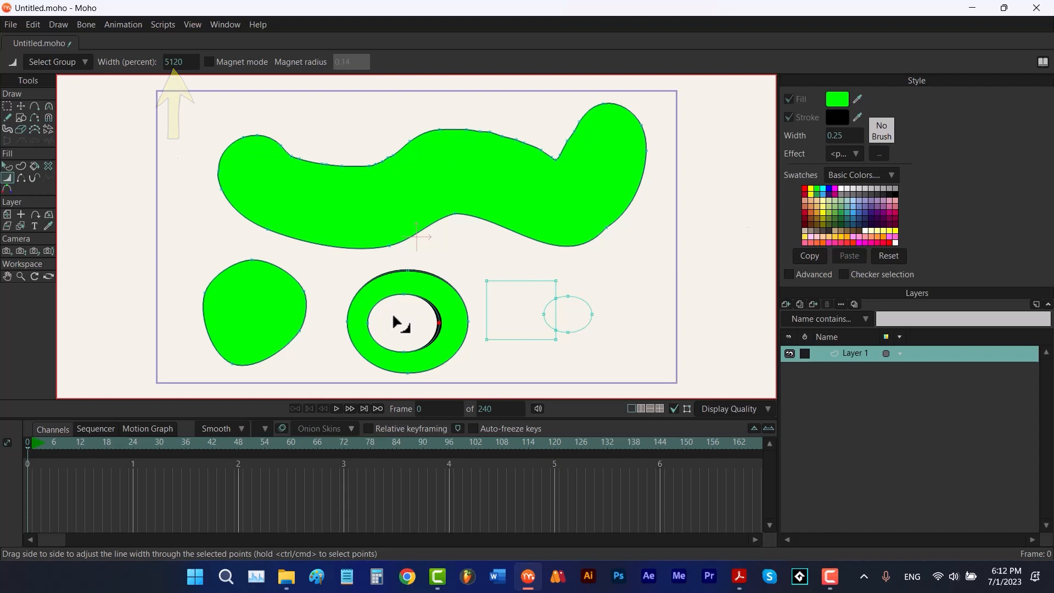
# Set the selected ring point's line width to 2000 percent
pyautogui.click(181, 64)
pyautogui.write('2000')
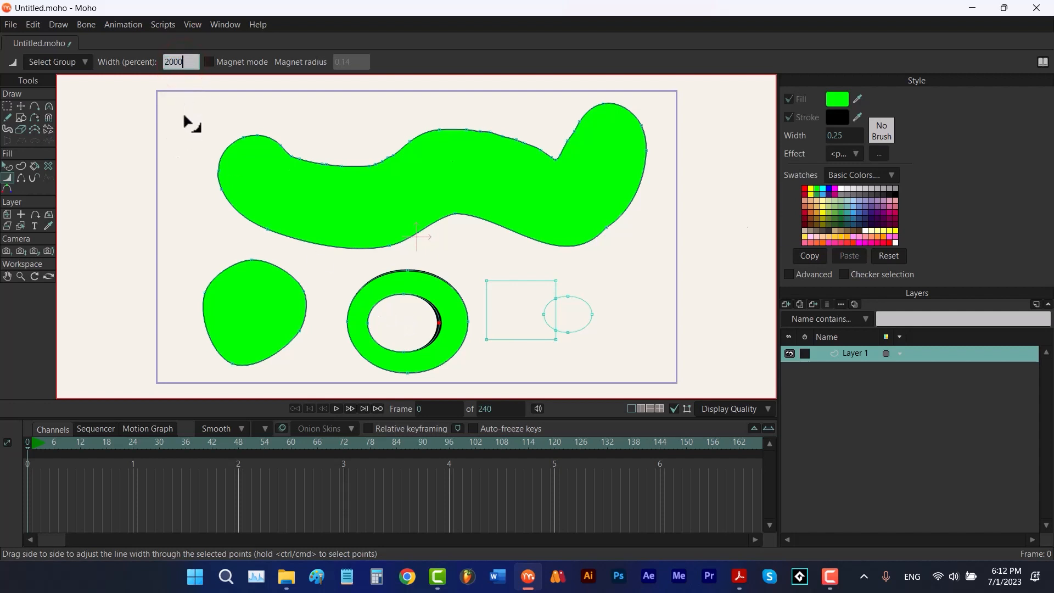
pyautogui.press('Return')
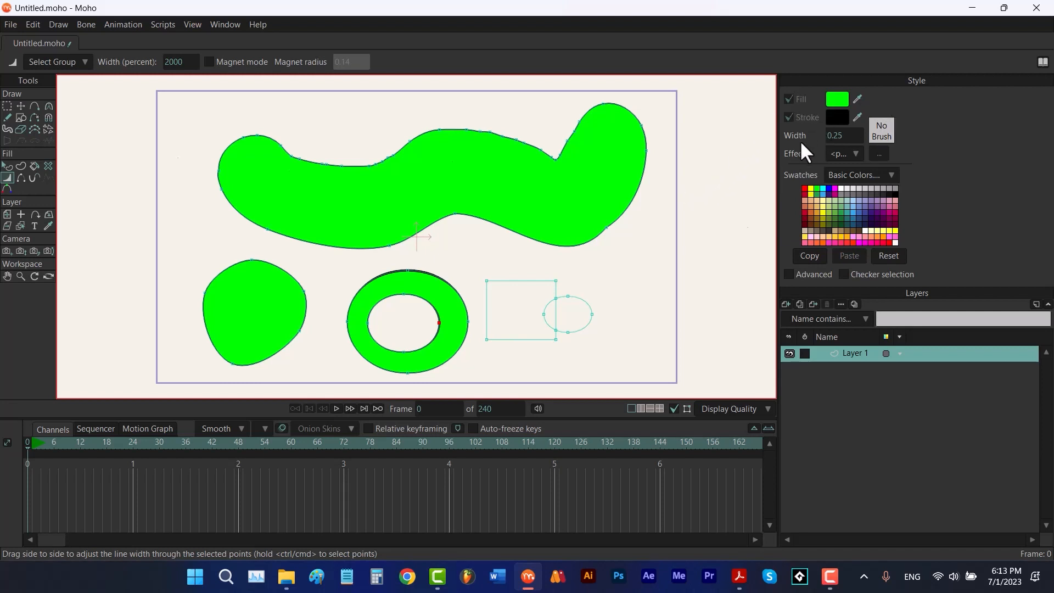
pyautogui.click(181, 61)
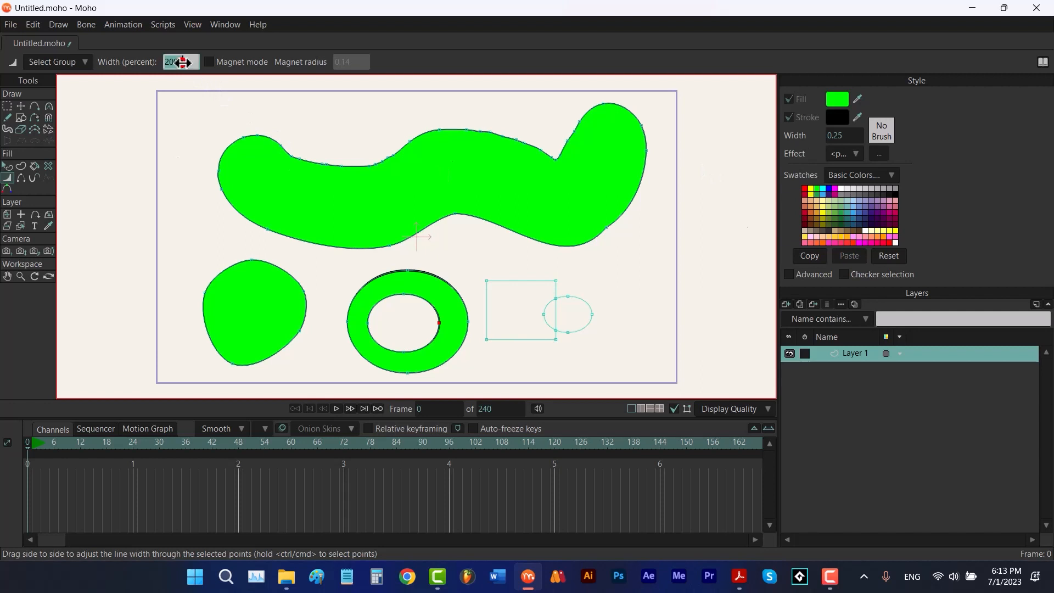
pyautogui.write('100')
pyautogui.press('Return')
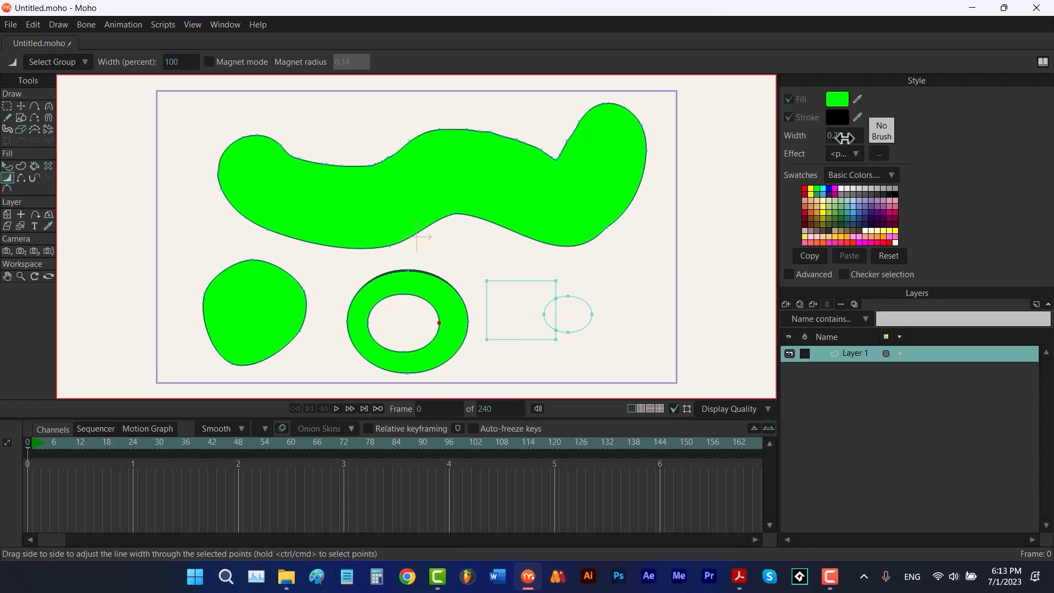
pyautogui.doubleClick(177, 62)
pyautogui.write('2')
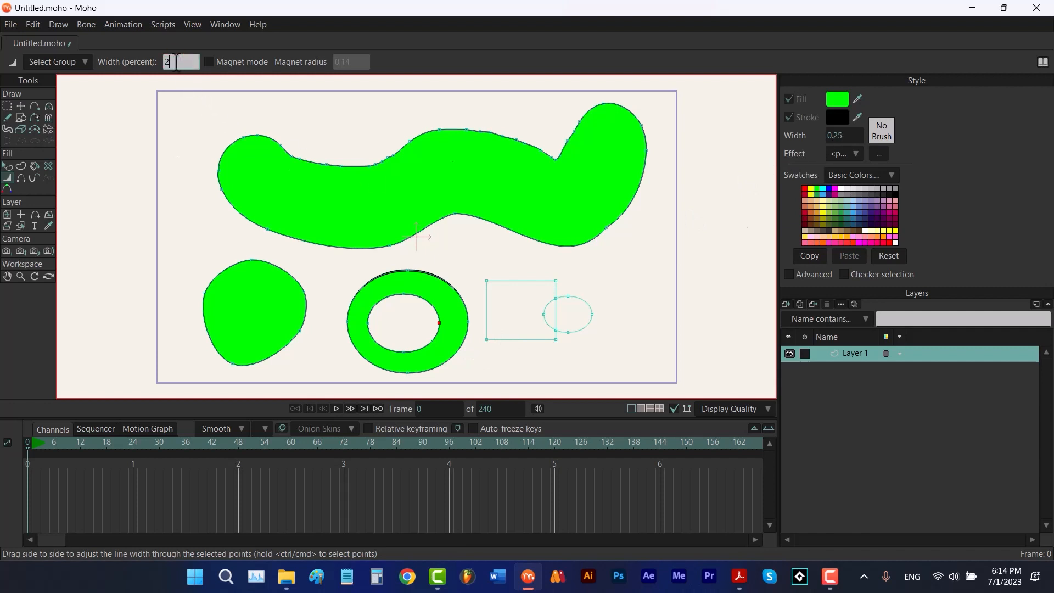
pyautogui.write('00')
pyautogui.press('Return')
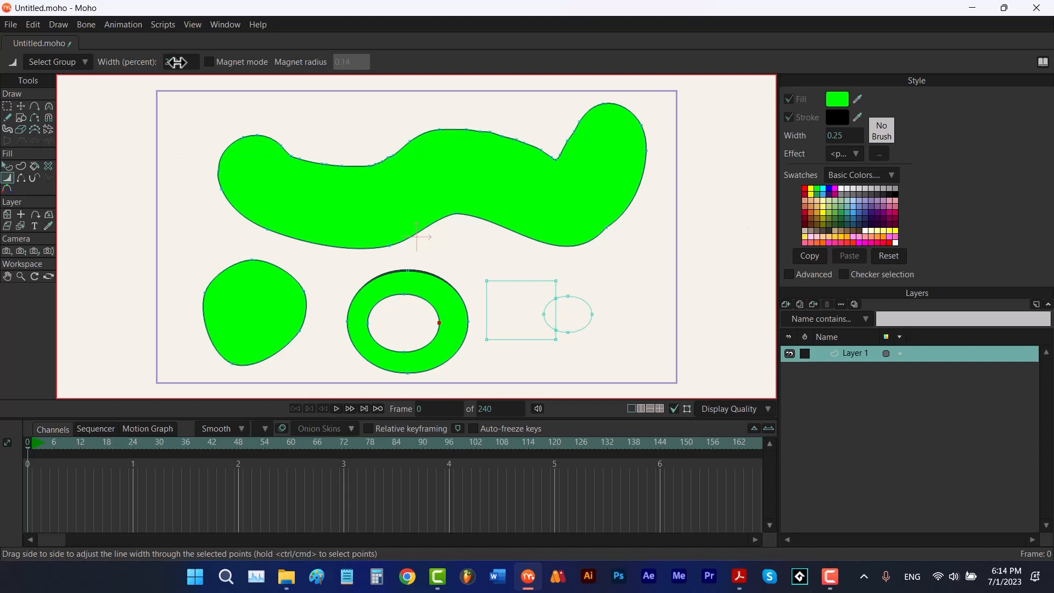
pyautogui.click(175, 61)
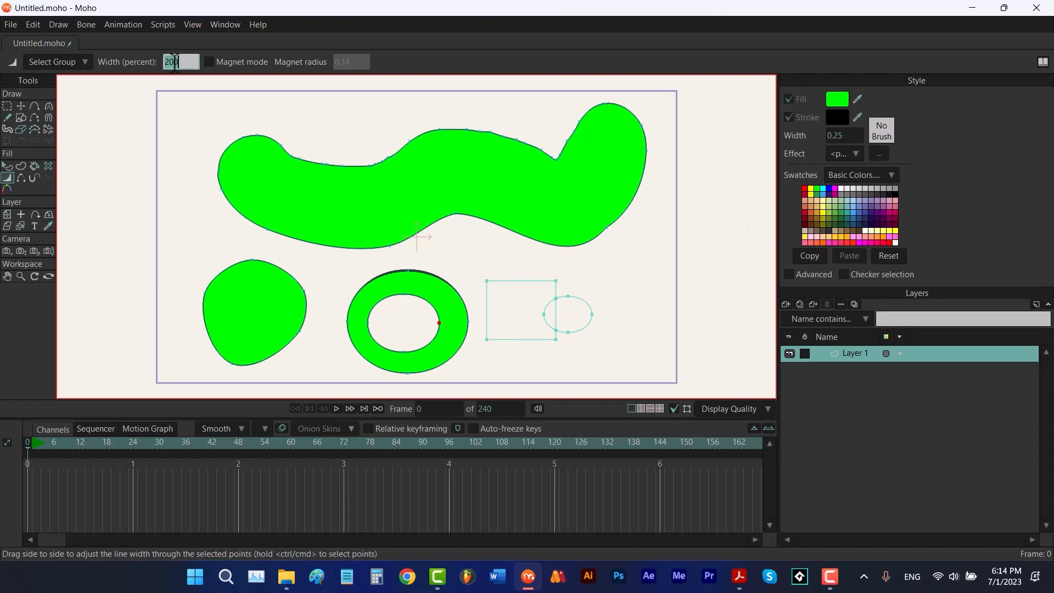
pyautogui.write('2000')
pyautogui.press('Return')
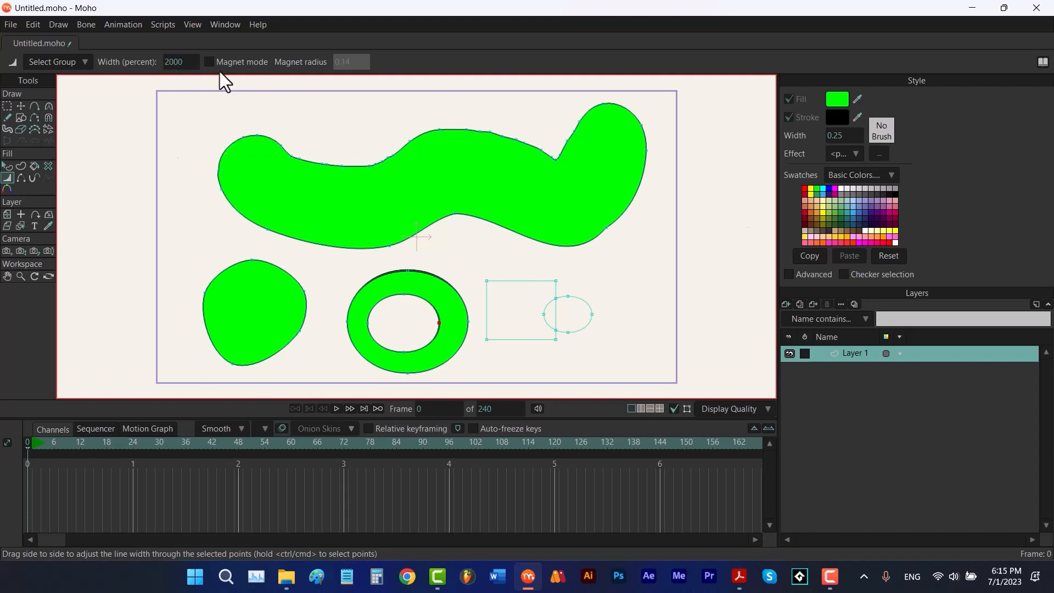
# Turn Magnet mode back on and enlarge the magnet radius to about 0.37
pyautogui.click(208, 62)
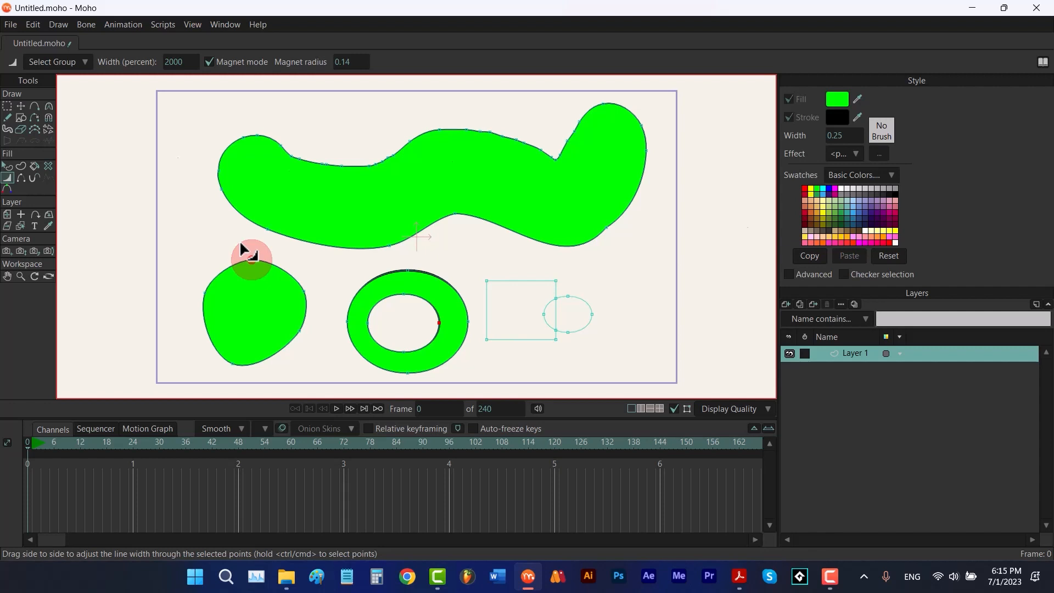
pyautogui.moveTo(242, 250); pyautogui.dragTo(278, 253)
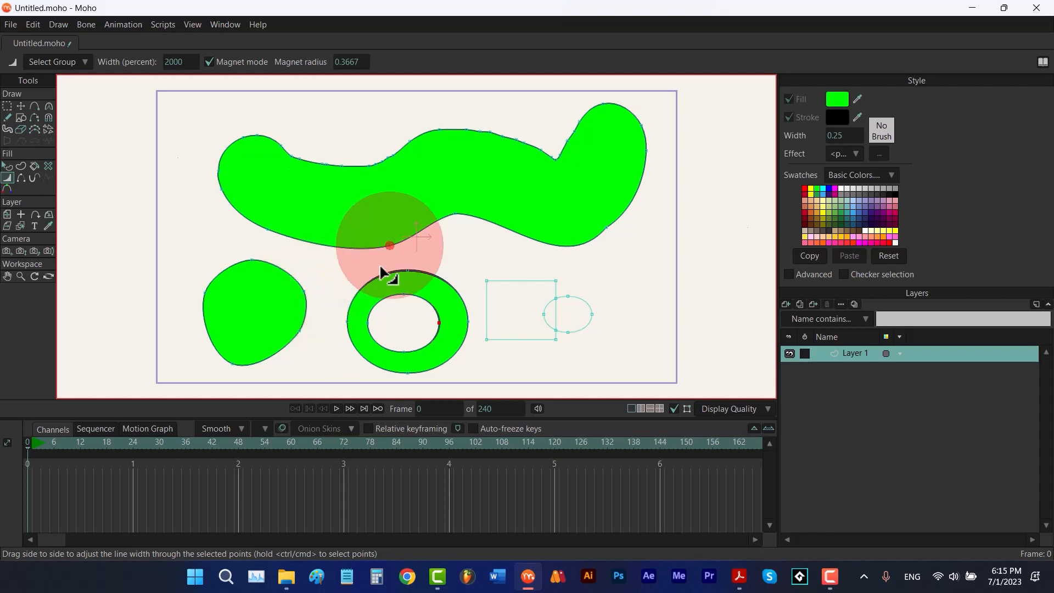
# Hide a segment of the ring's outer edge with the Hide Edge tool
pyautogui.click(21, 177)
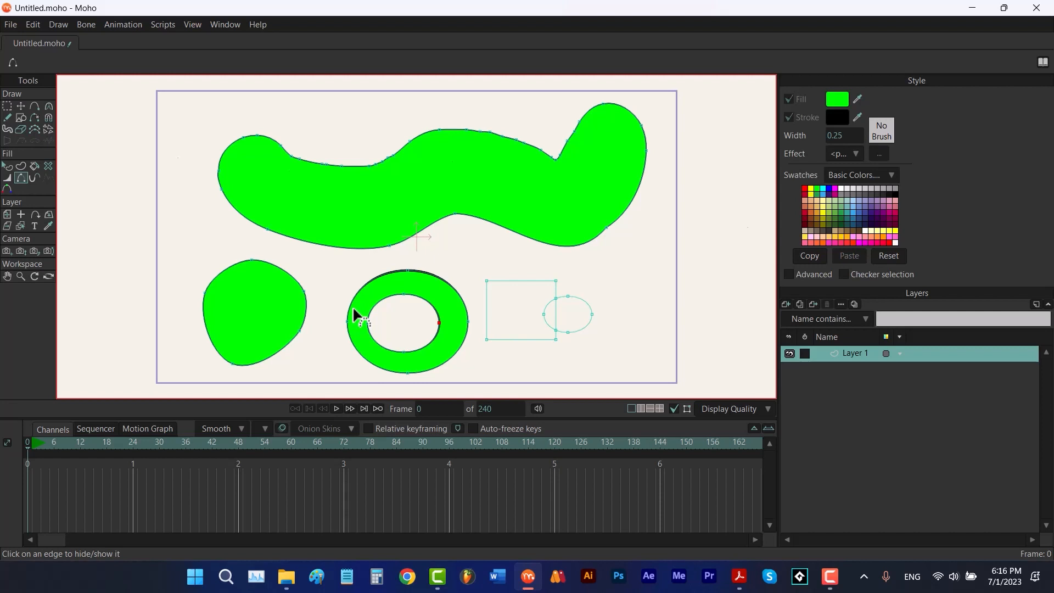
pyautogui.click(453, 287)
# Select the large blob shape and set its stroke width to 8
pyautogui.press('q')
pyautogui.click(405, 193)
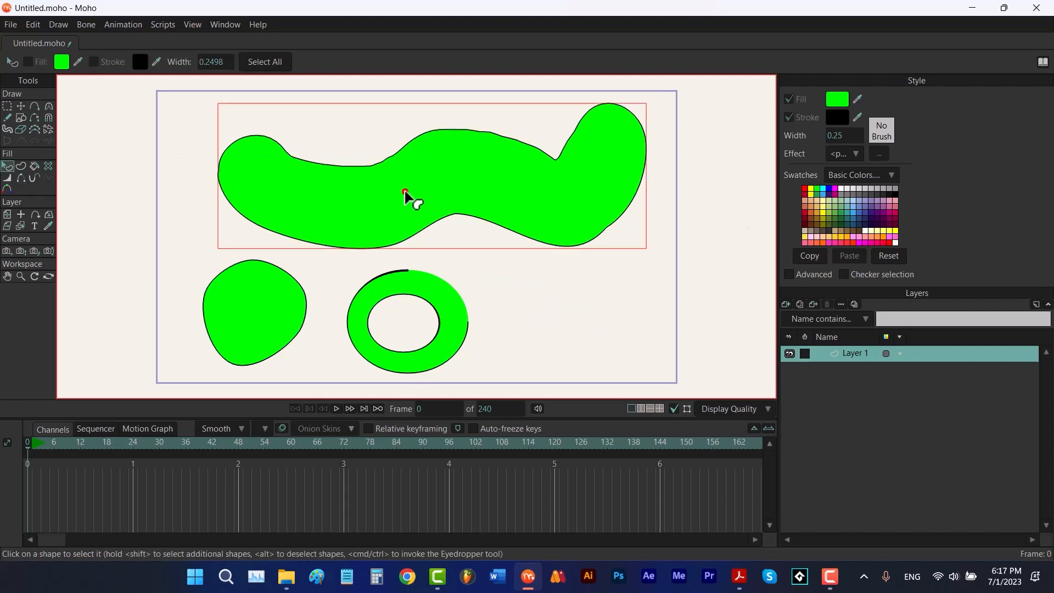
pyautogui.click(834, 135)
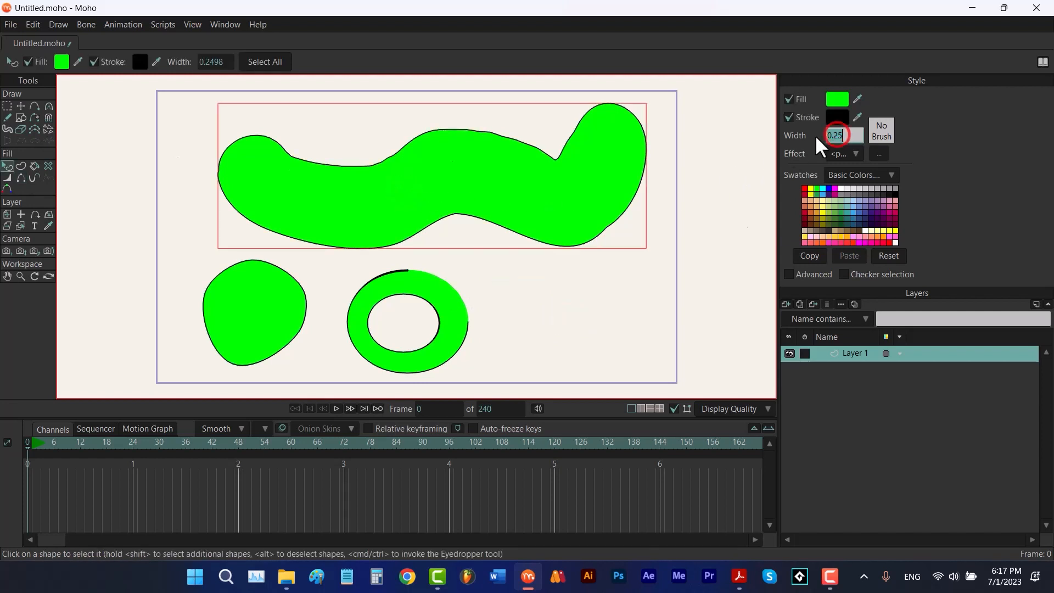
pyautogui.write('8')
pyautogui.press('Return')
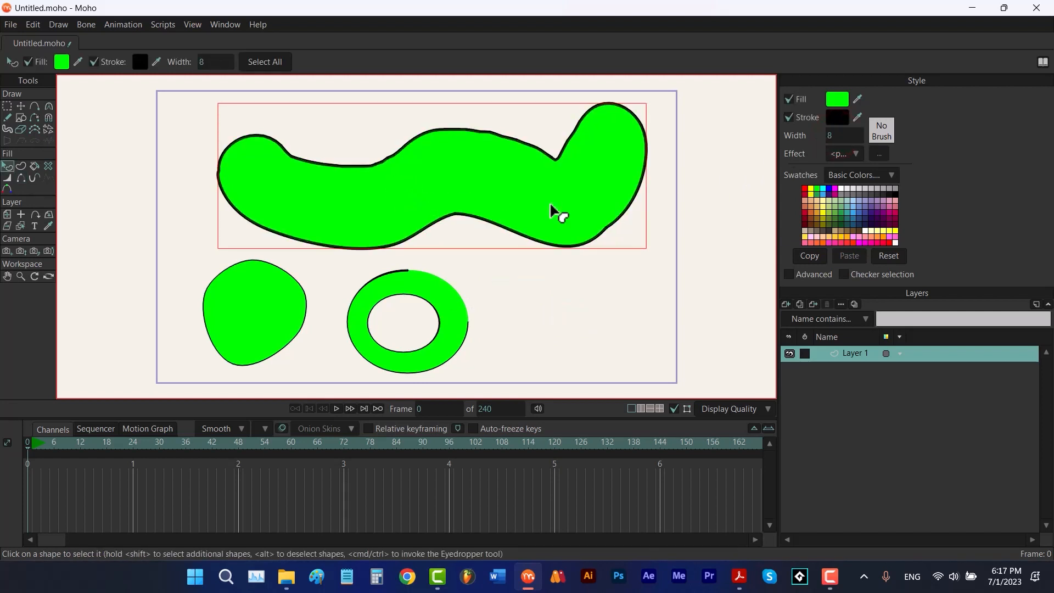
# Hide two edge segments on the blob's lower and upper outlines with the Hide Edge tool
pyautogui.click(20, 177)
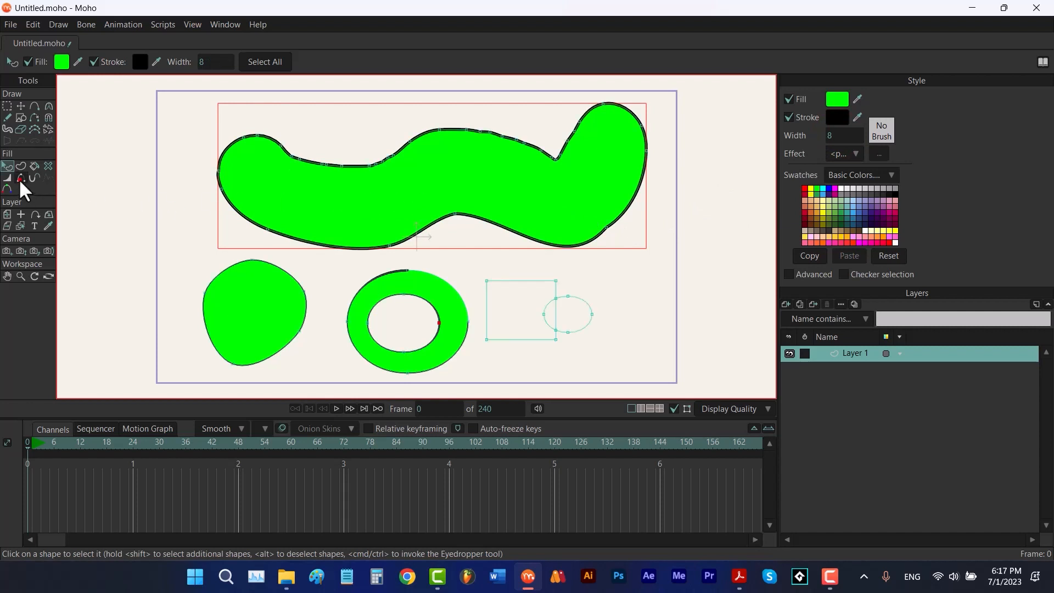
pyautogui.click(439, 224)
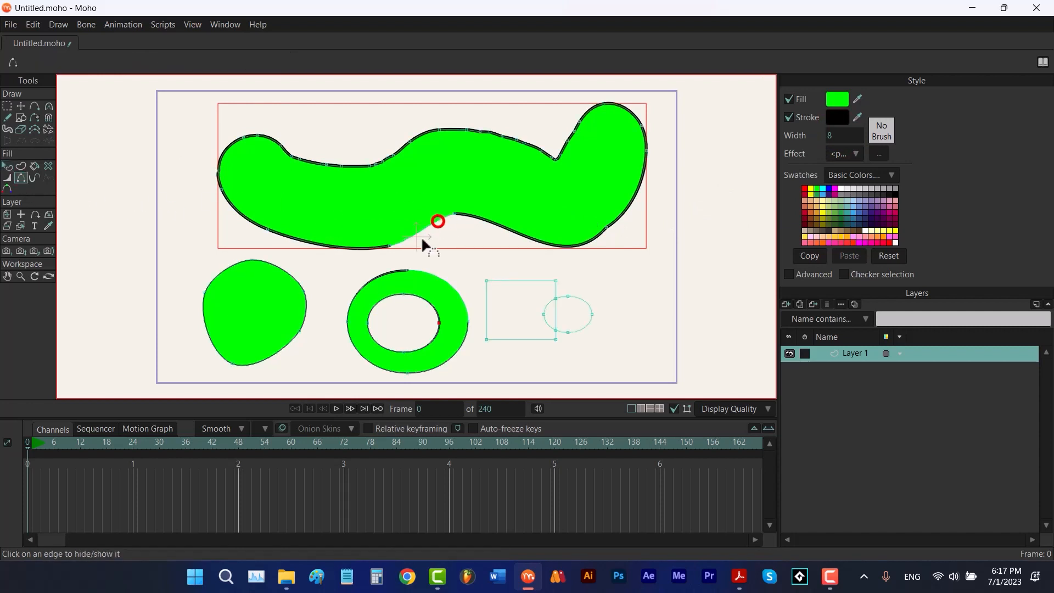
pyautogui.click(355, 166)
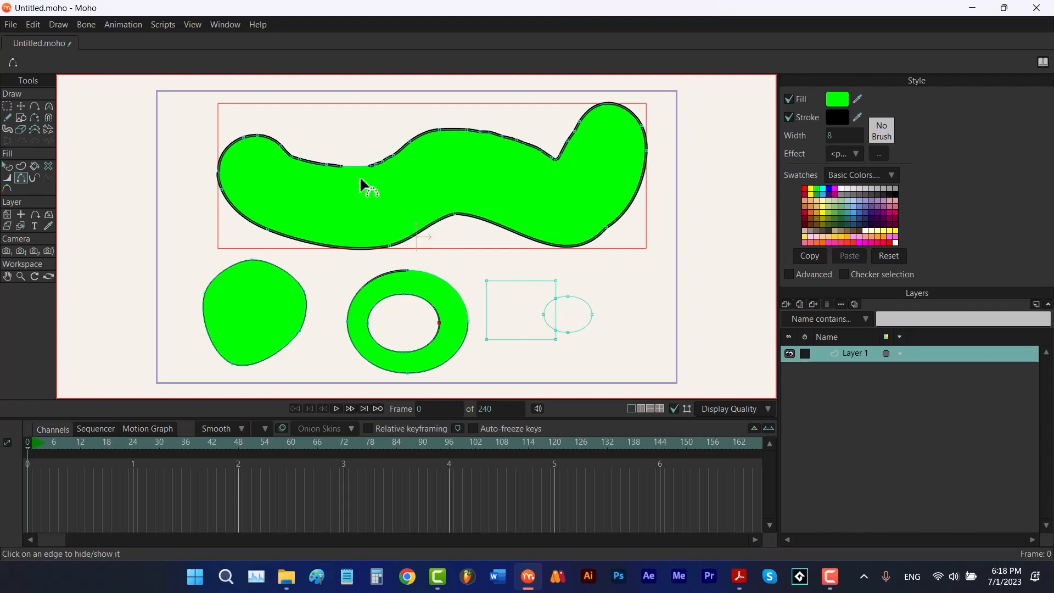
# Select all points on the layer and delete everything
pyautogui.press('t')
pyautogui.hotkey('ctrl', 'a')
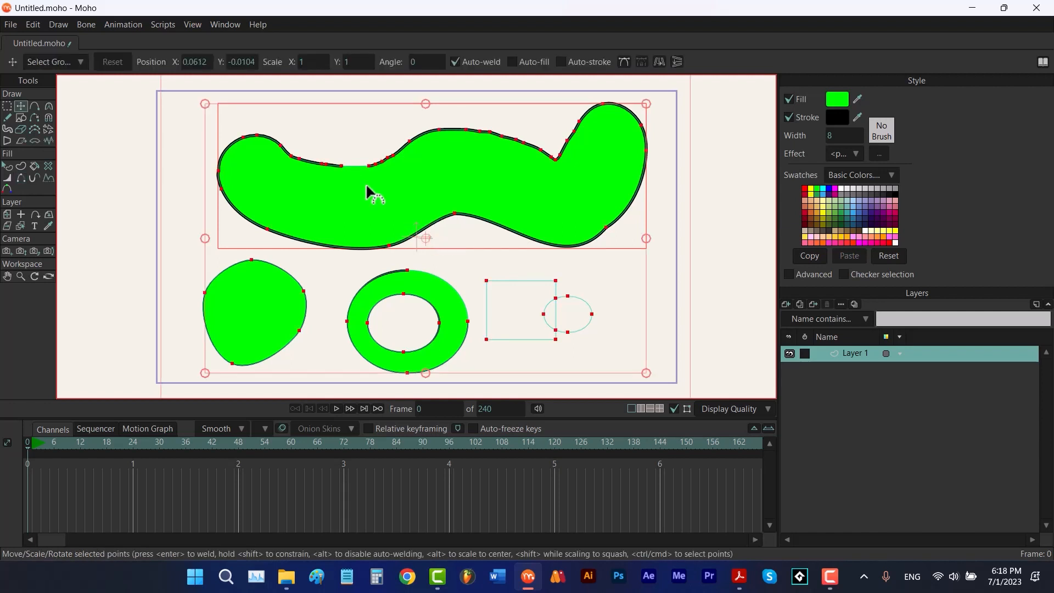
pyautogui.press('Delete')
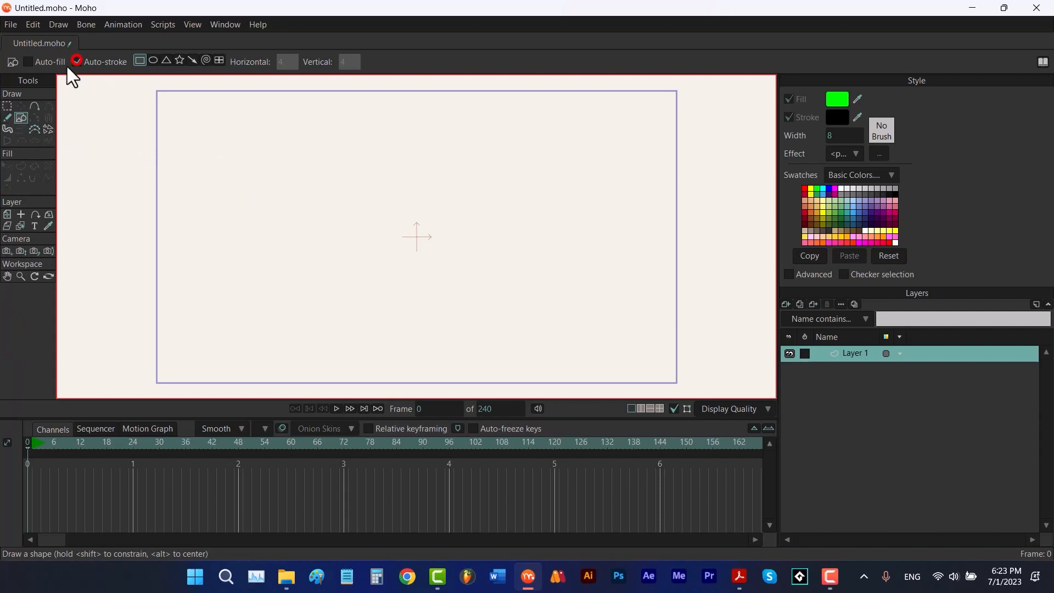
# Enable Auto-fill and draw a filled rectangle in the upper left of the canvas
pyautogui.click(28, 62)
pyautogui.moveTo(215, 113); pyautogui.dragTo(425, 214)
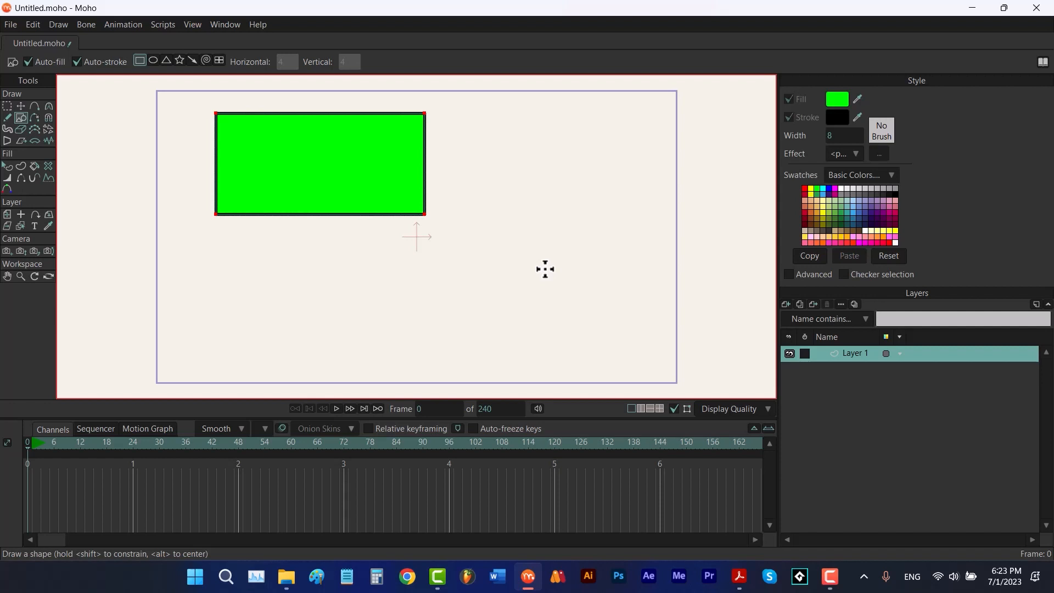
# At frame 24, set the rectangle's stroke exposure start percentage to 100 with the Stroke Exposure tool and play the animation
pyautogui.click(35, 178)
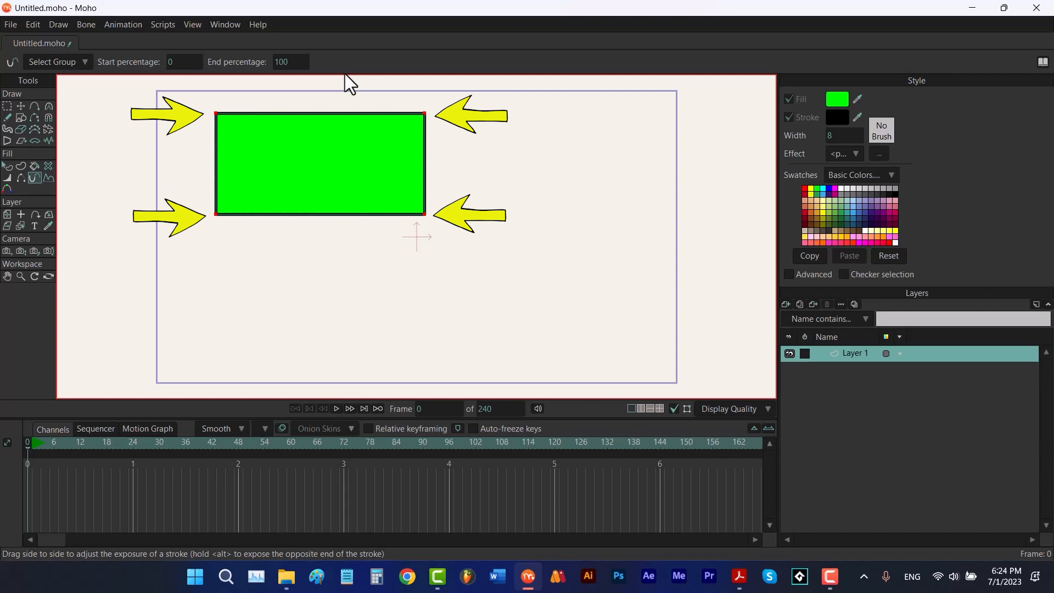
pyautogui.click(133, 442)
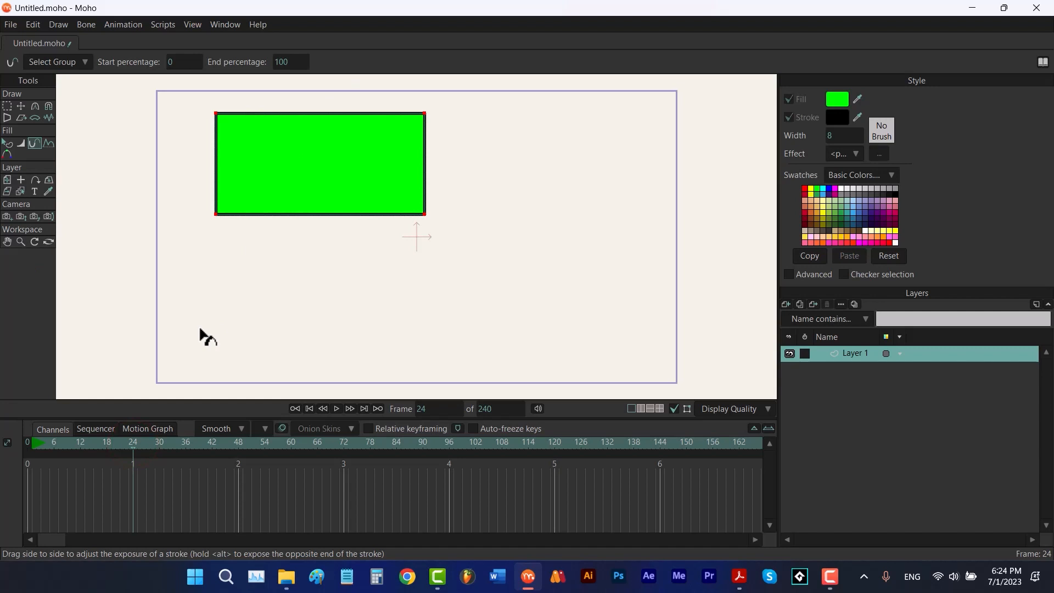
pyautogui.click(176, 62)
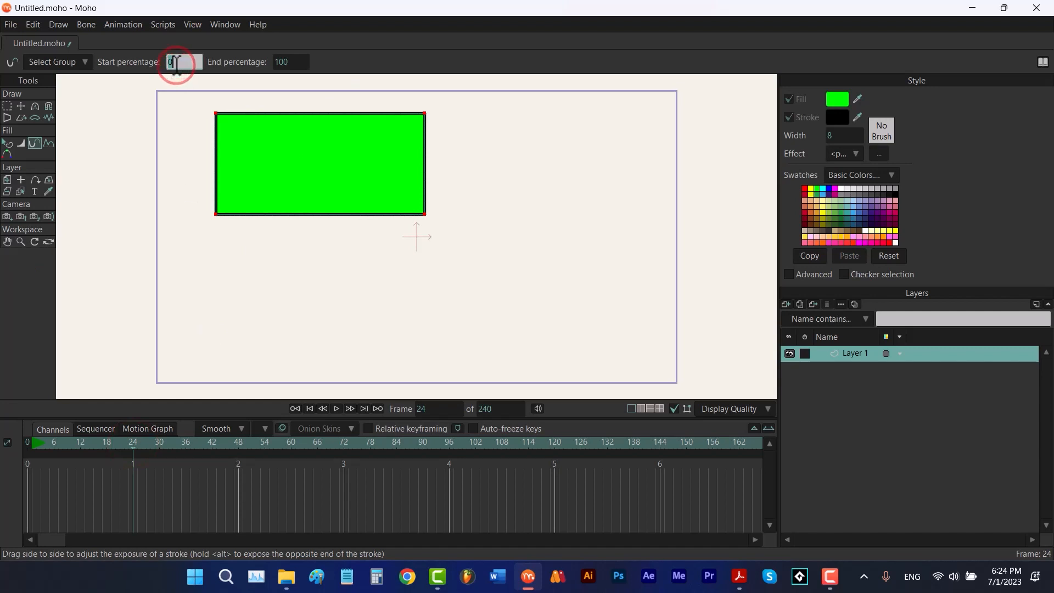
pyautogui.write('100')
pyautogui.press('Return')
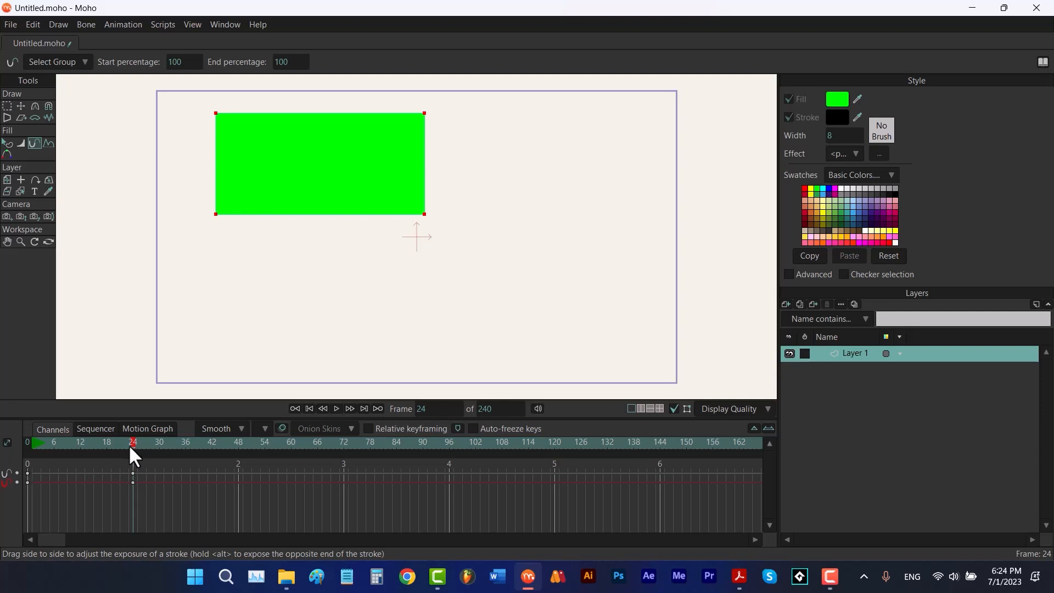
pyautogui.press('space')
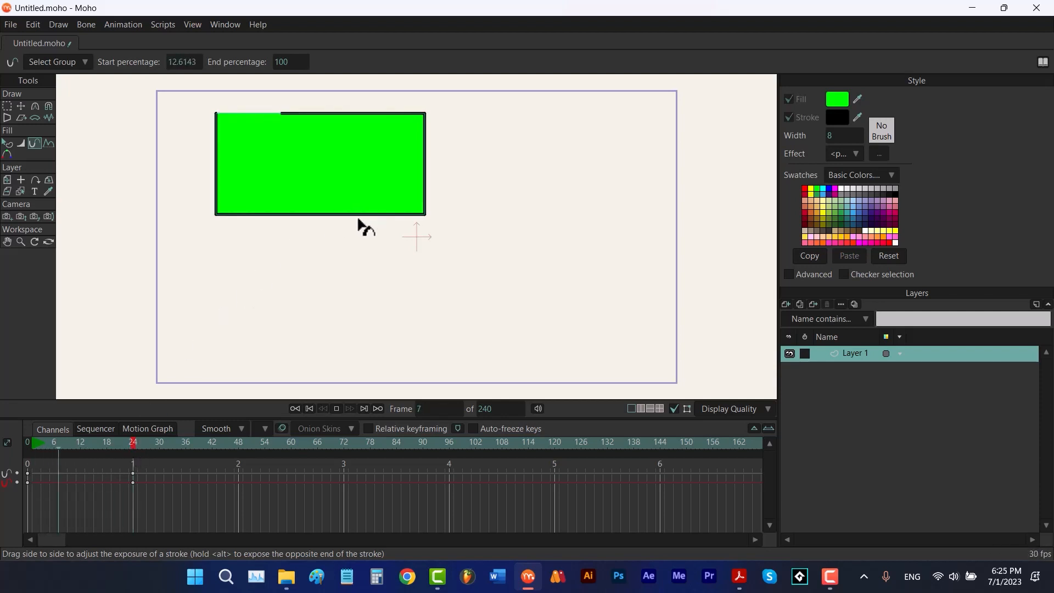
# Stop playback, scrub the timeline, and delete the rectangle's stroke exposure keyframes
pyautogui.press('space')
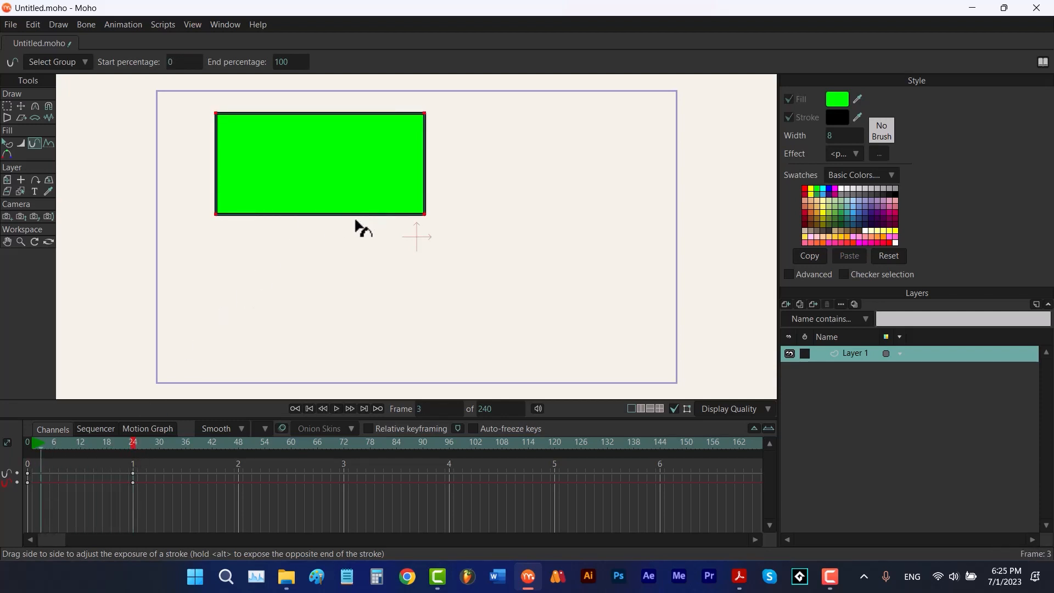
pyautogui.moveTo(53, 447); pyautogui.dragTo(75, 450)
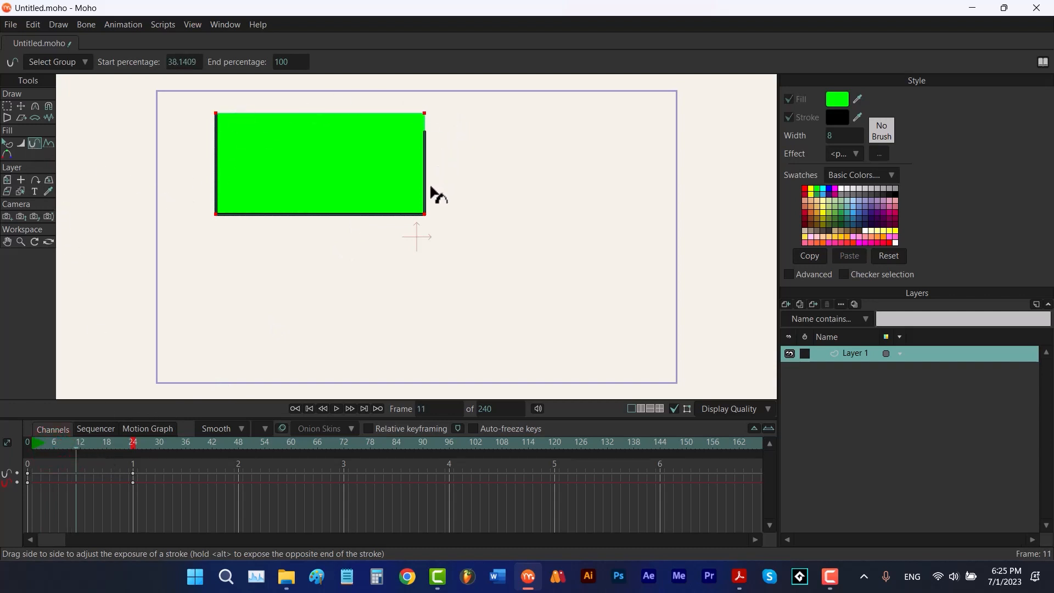
pyautogui.moveTo(113, 445); pyautogui.dragTo(132, 442)
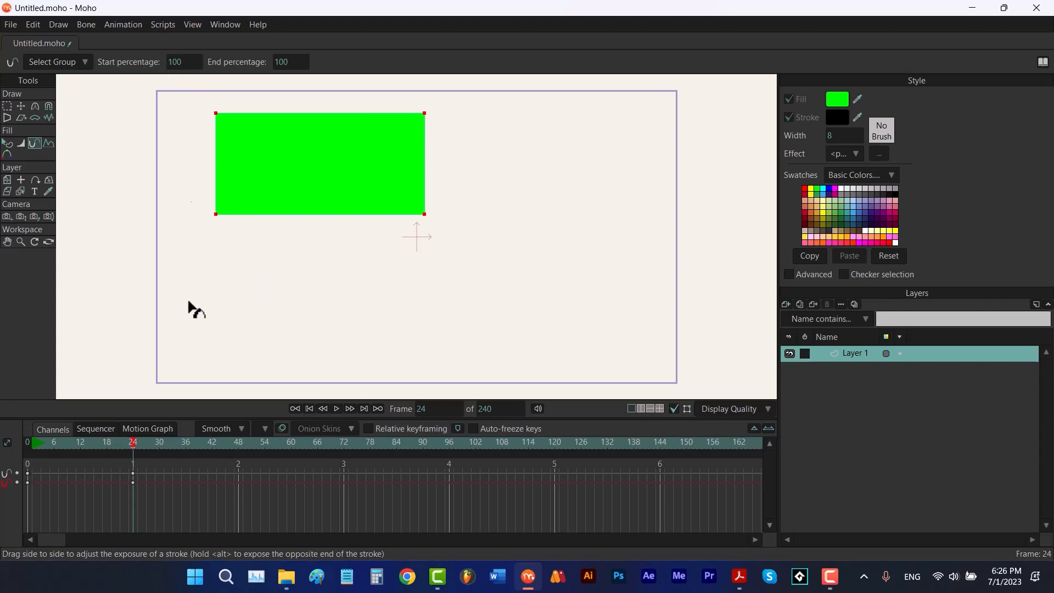
pyautogui.moveTo(160, 471); pyautogui.dragTo(116, 505)
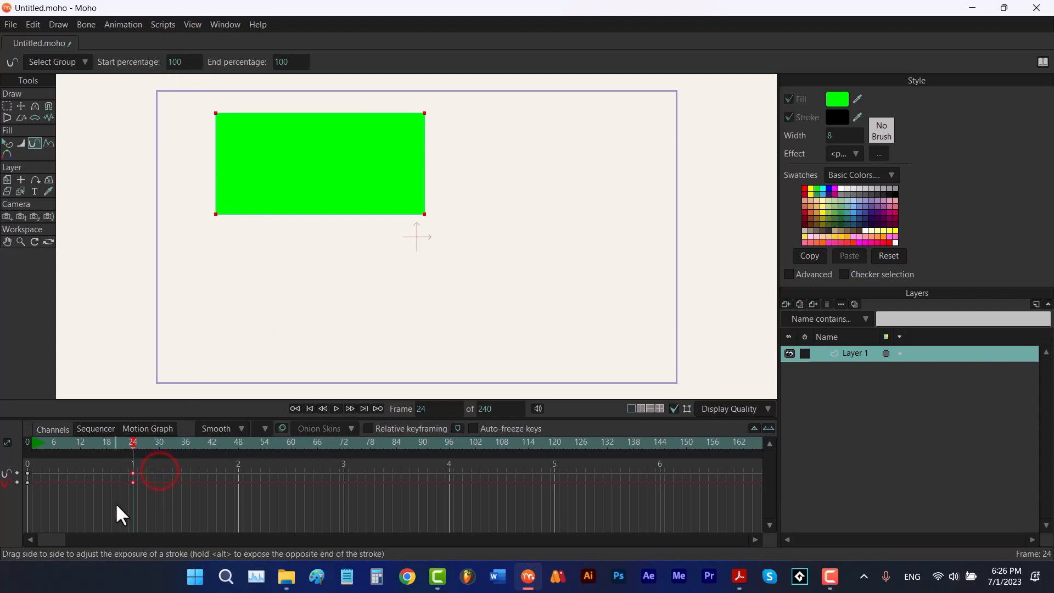
pyautogui.press('Delete')
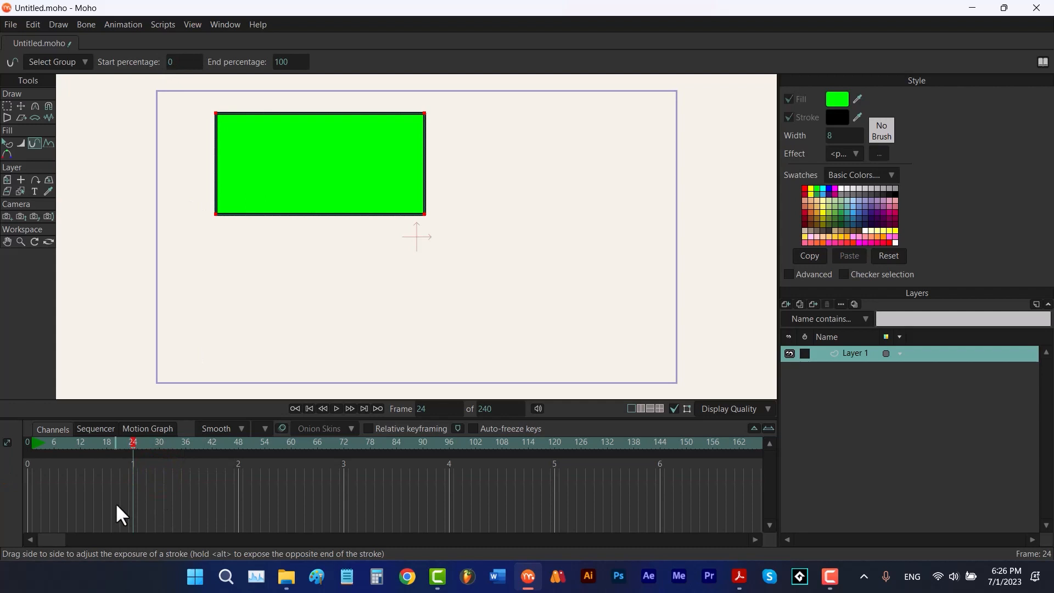
# At frame 24, set the stroke exposure end percentage to 0 and play the animation
pyautogui.doubleClick(283, 62)
pyautogui.write('0')
pyautogui.press('Return')
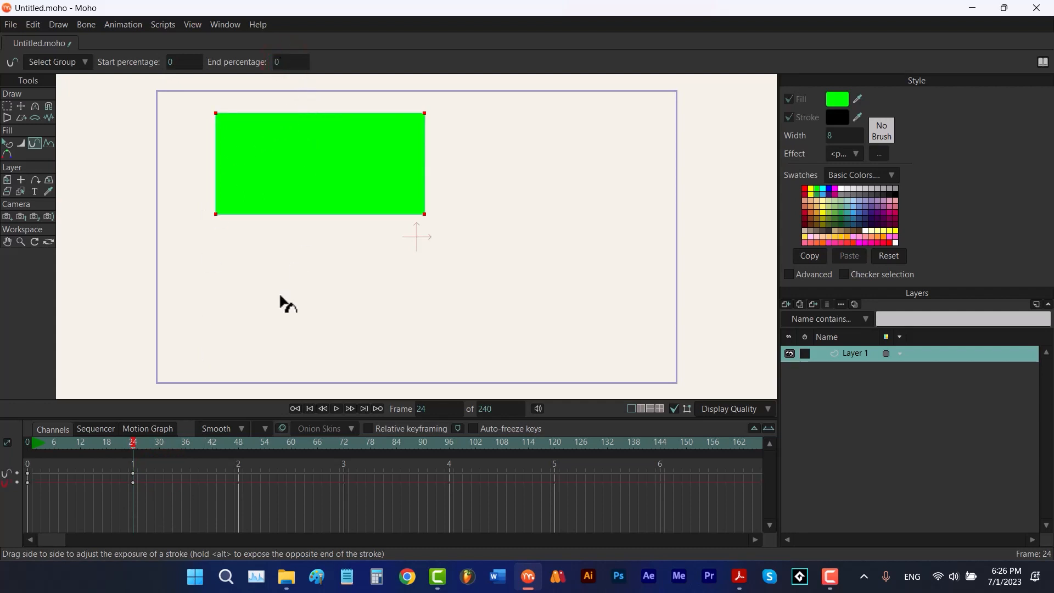
pyautogui.press('space')
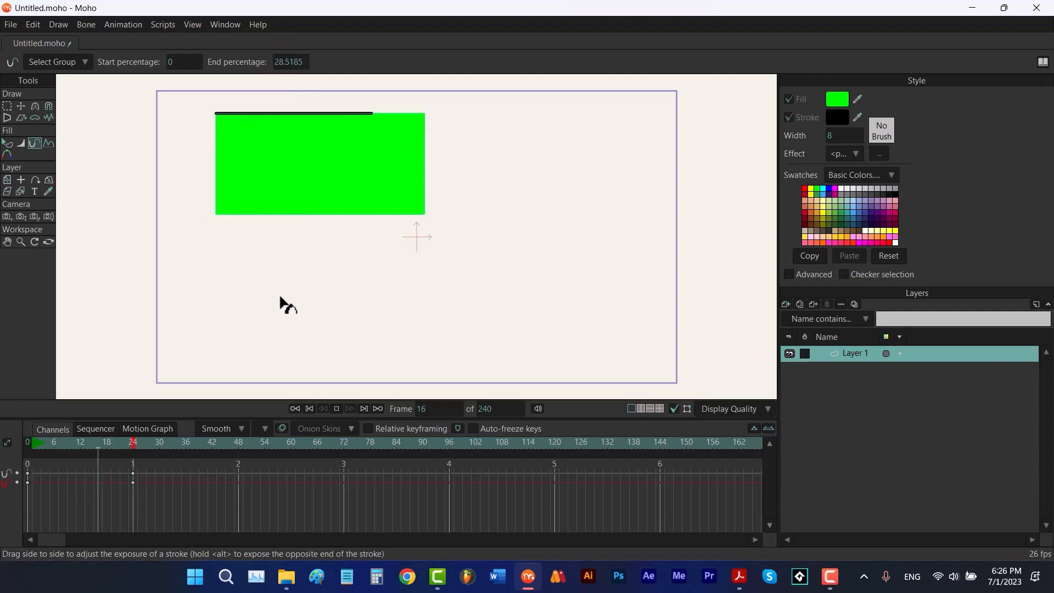
pyautogui.press('space')
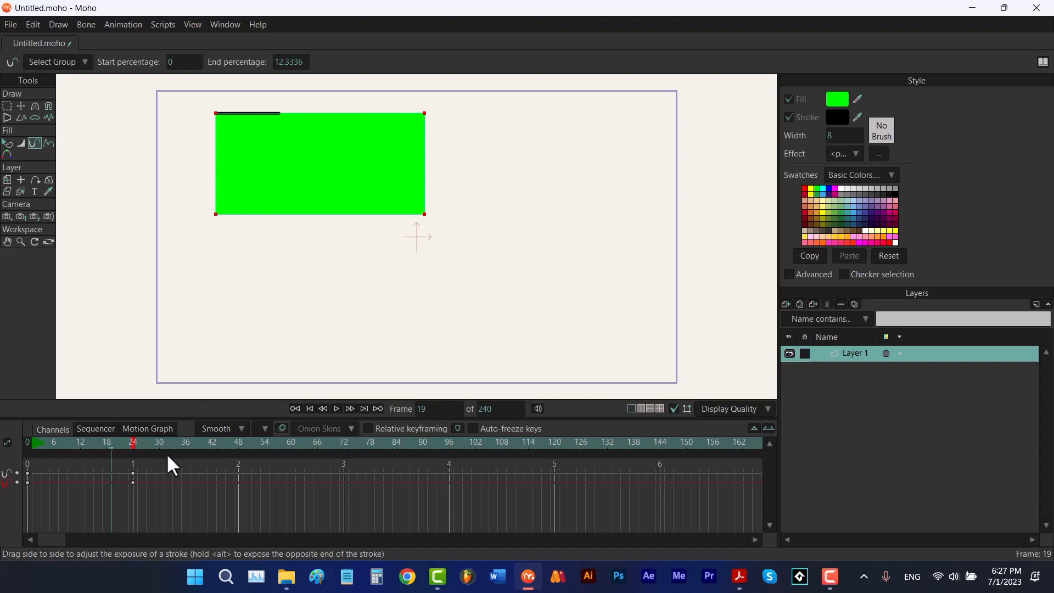
# Delete the end-percentage keyframe and return to frame 0
pyautogui.press('Delete')
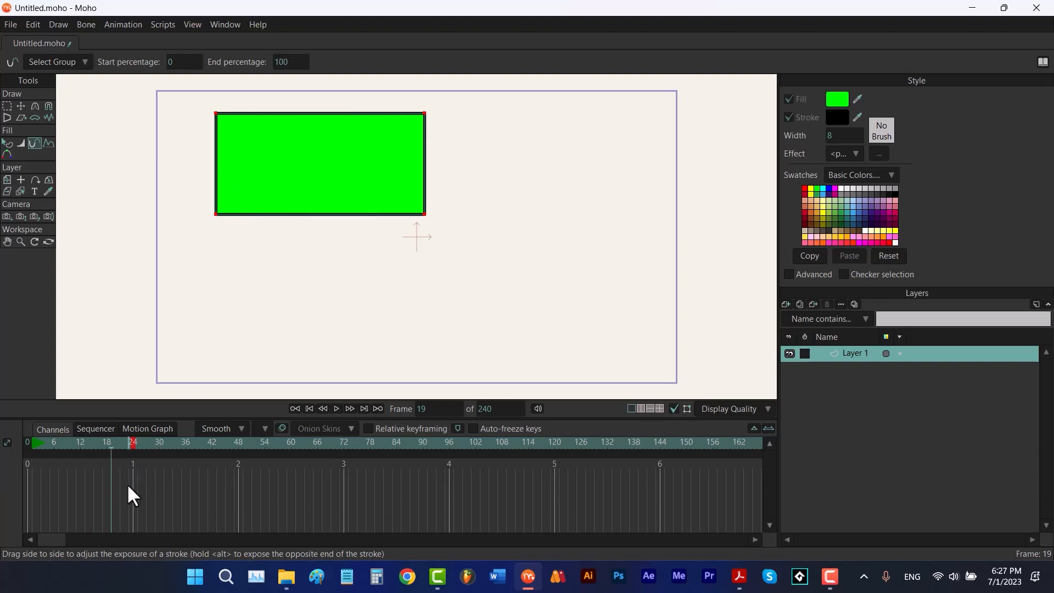
pyautogui.click(308, 409)
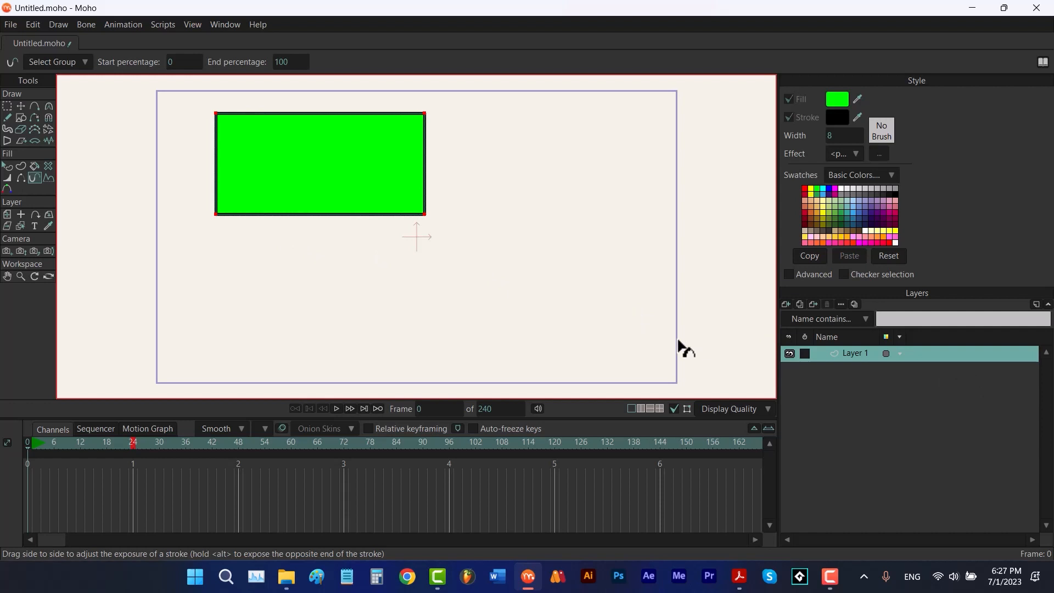
# Add a new vector layer and draw a straight horizontal line in the lower right of the canvas with Add Point
pyautogui.click(784, 305)
pyautogui.click(788, 314)
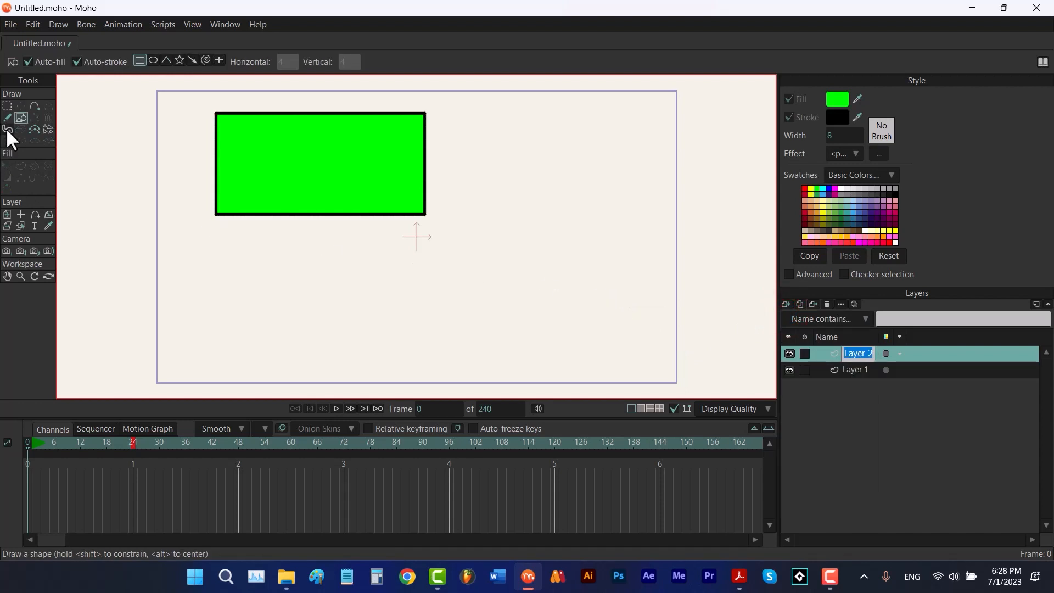
pyautogui.click(33, 107)
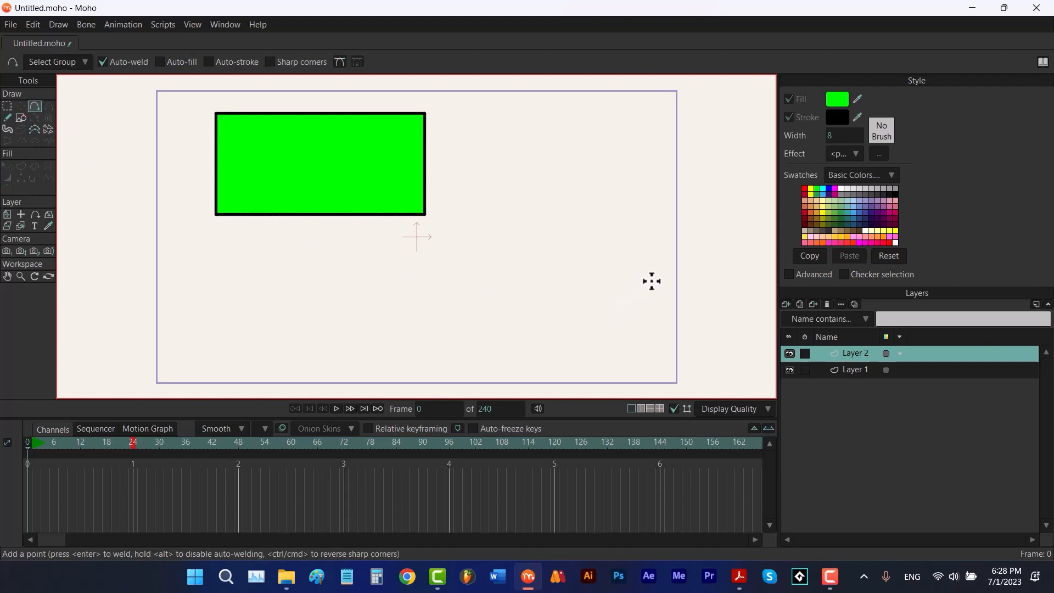
pyautogui.moveTo(635, 282); pyautogui.dragTo(451, 283)
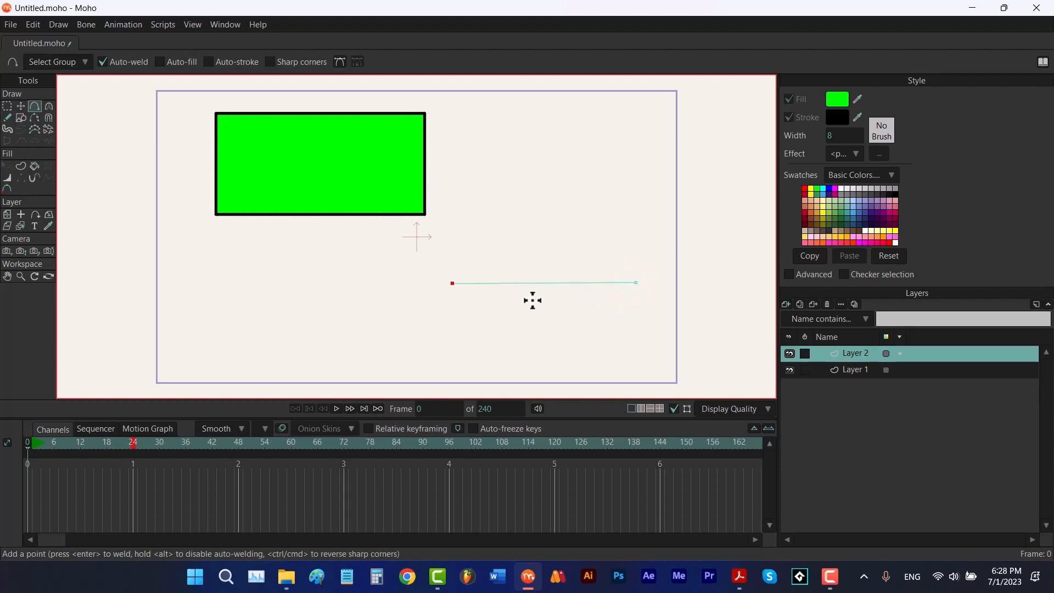
# On Layer 1, apply the Layer 2 line as a curve profile to the rectangle with repeat count 16
pyautogui.click(839, 369)
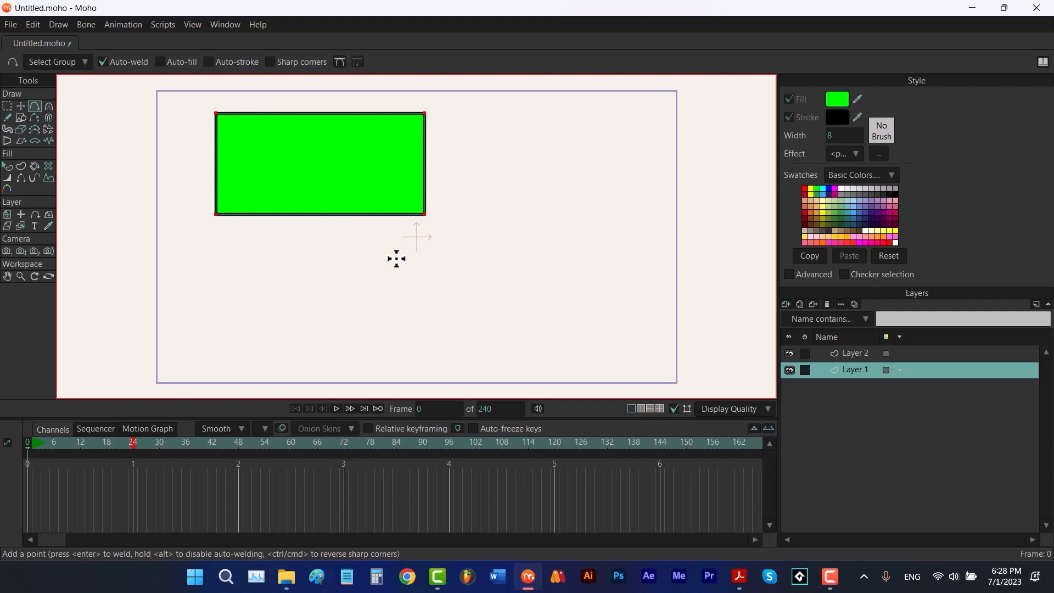
pyautogui.click(49, 179)
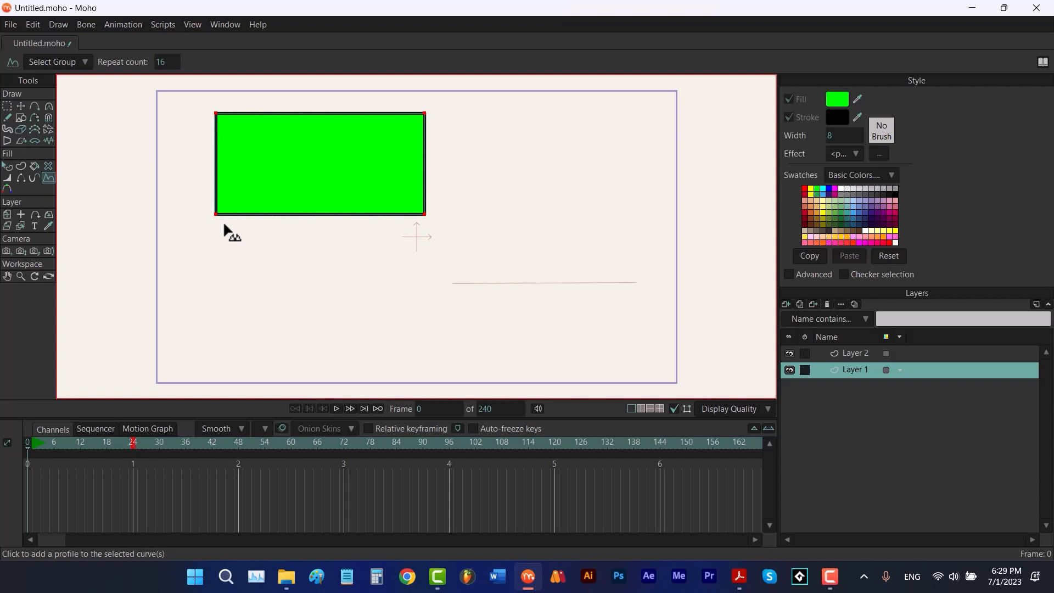
pyautogui.click(533, 282)
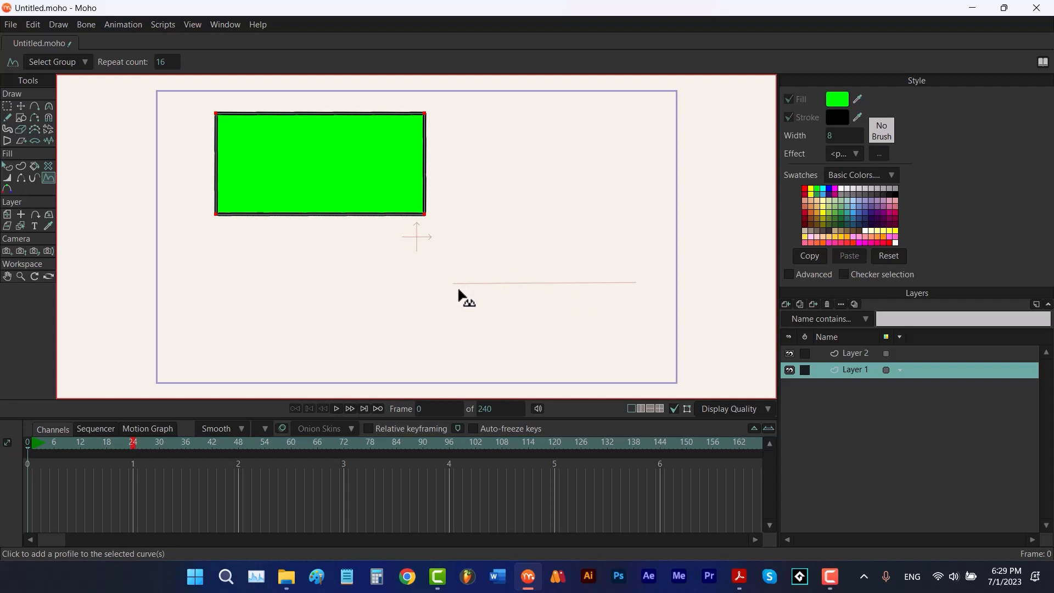
# On Layer 2, add three points to the profile line and bend it into a wave
pyautogui.click(859, 357)
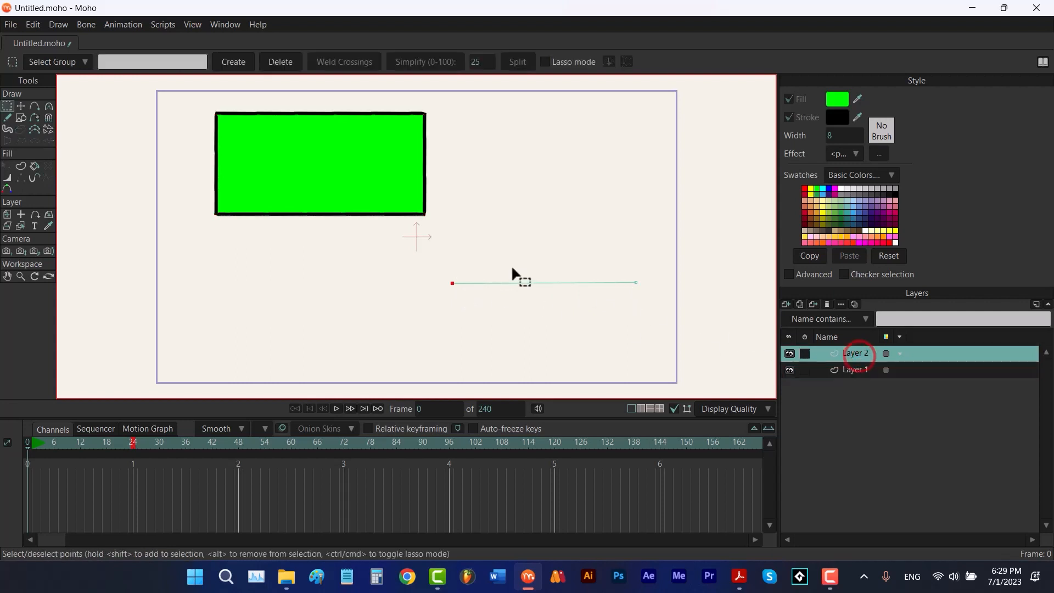
pyautogui.press('a')
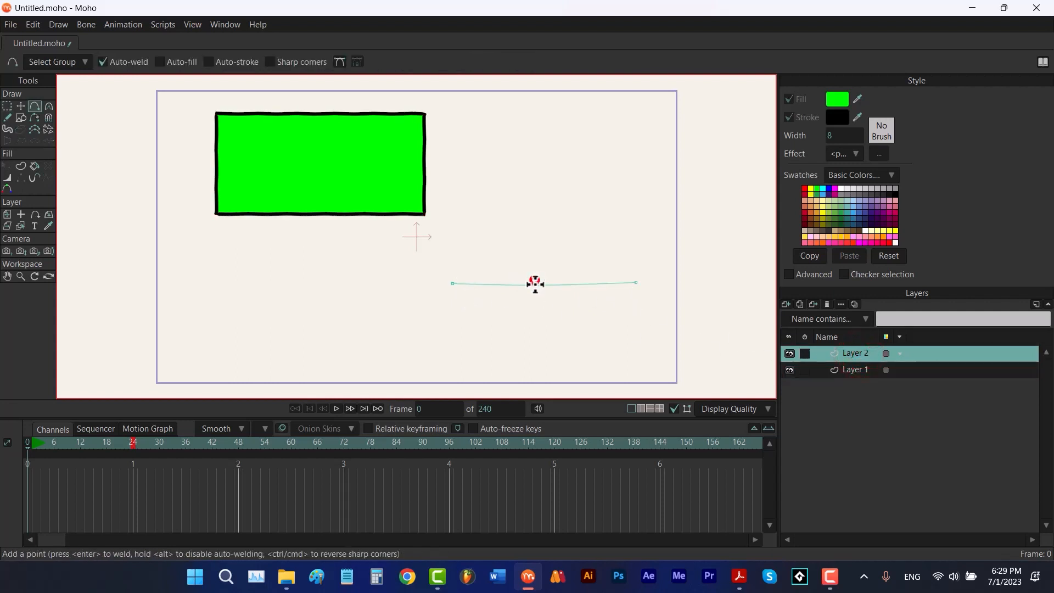
pyautogui.moveTo(536, 282); pyautogui.dragTo(533, 300)
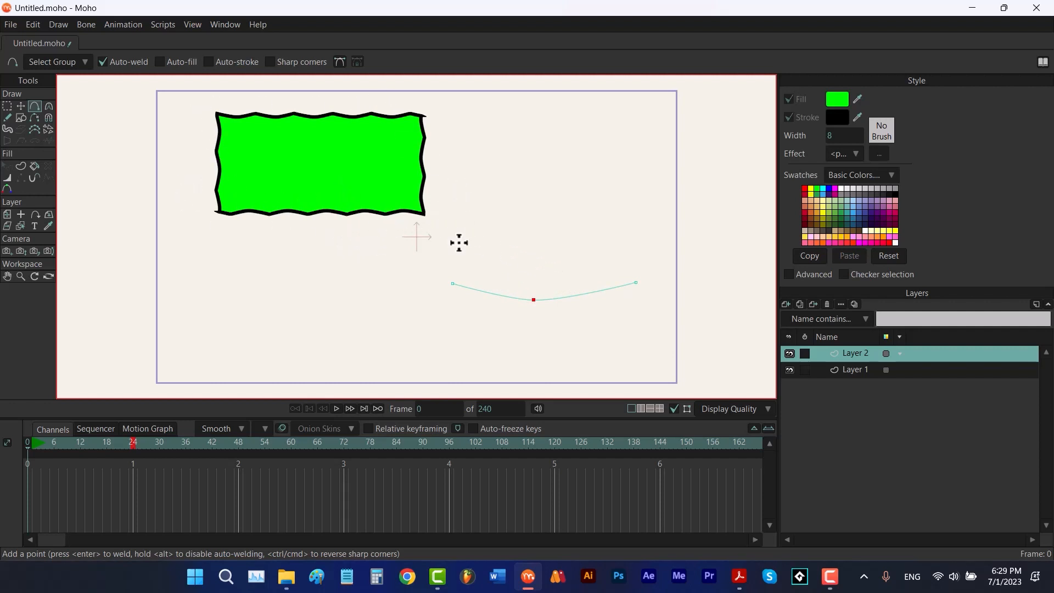
pyautogui.moveTo(481, 290); pyautogui.dragTo(492, 311)
pyautogui.moveTo(580, 289); pyautogui.dragTo(604, 299)
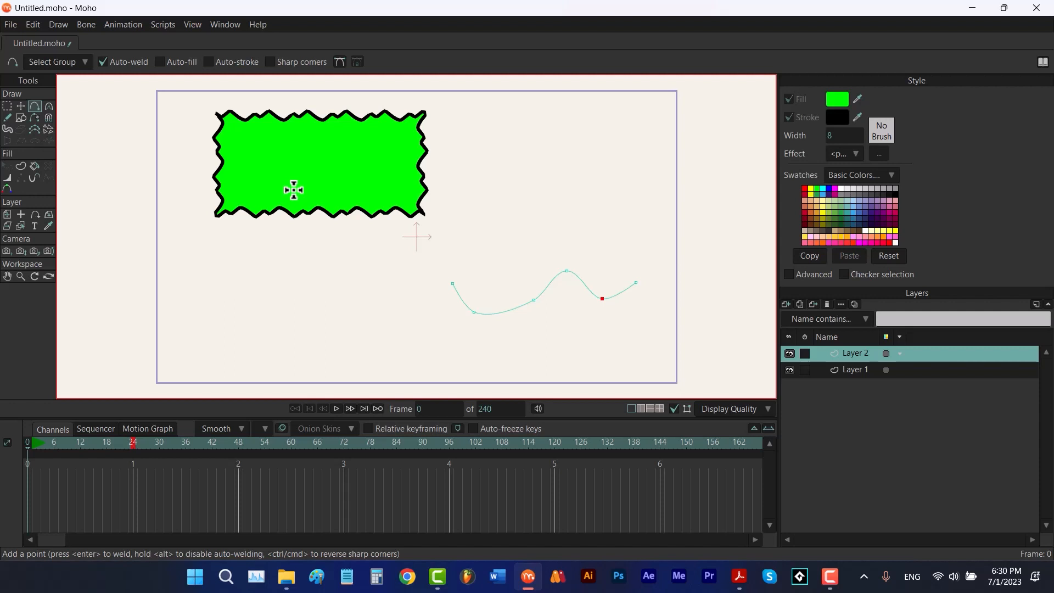
# Select Layer 1 with the Transform Points tool and deselect its points
pyautogui.press('t')
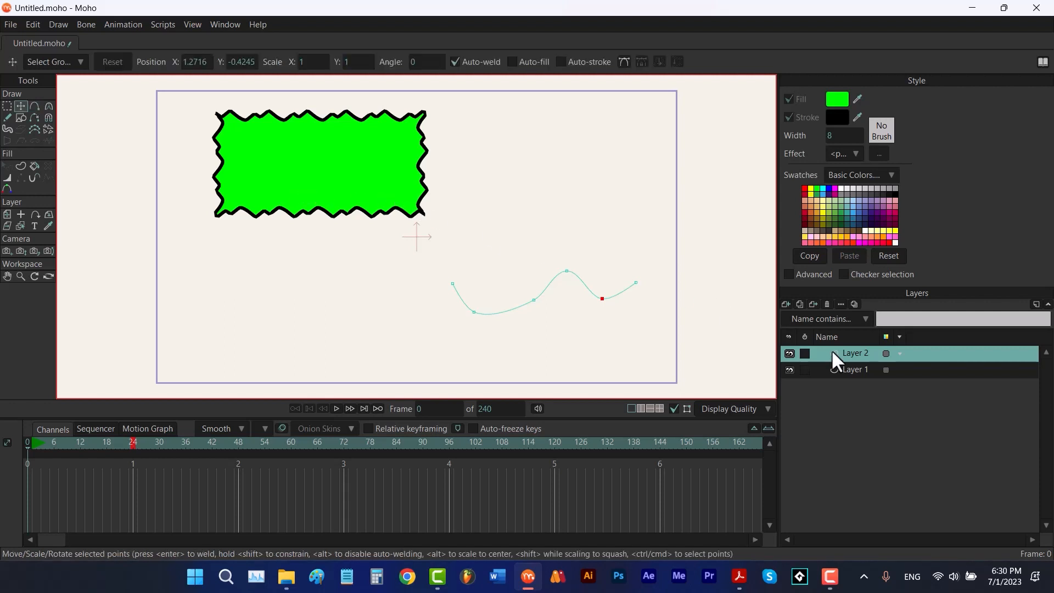
pyautogui.click(851, 367)
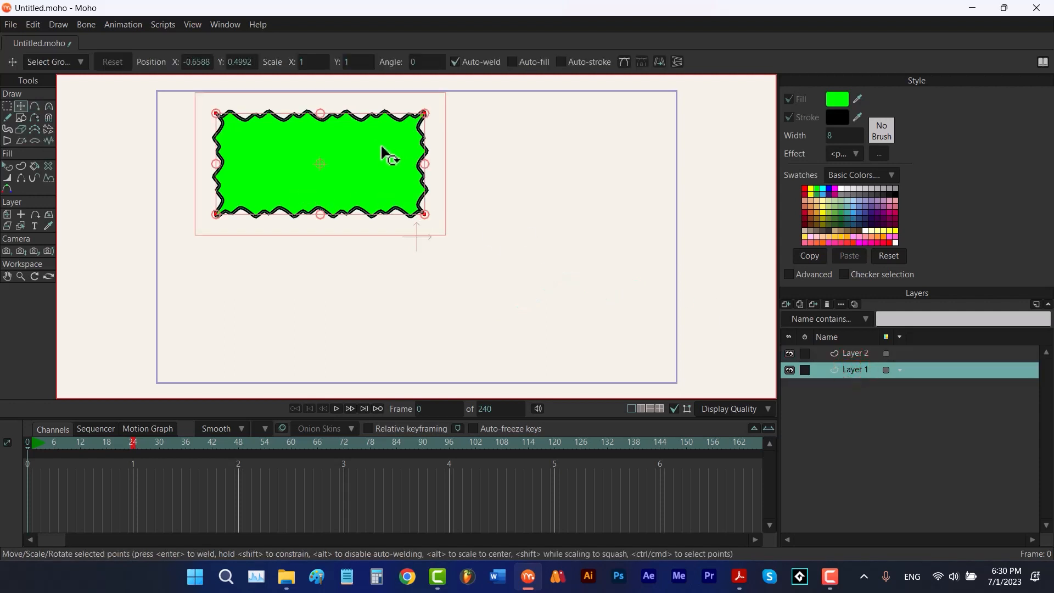
pyautogui.click(521, 181)
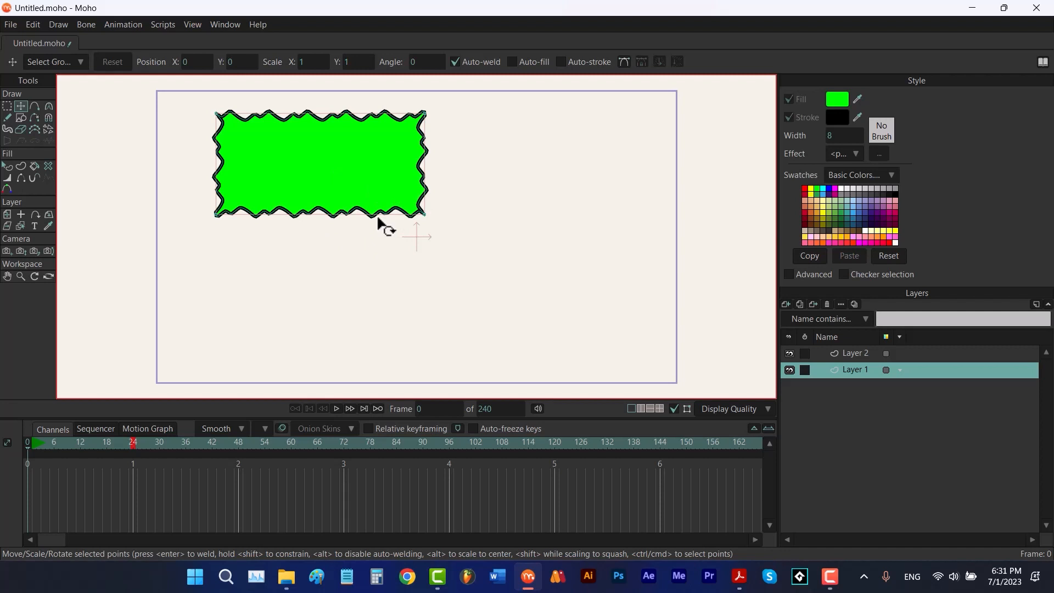
# Undo the profile-line wave edits and the curve profile applied to the rectangle on Layer 1
pyautogui.click(876, 355)
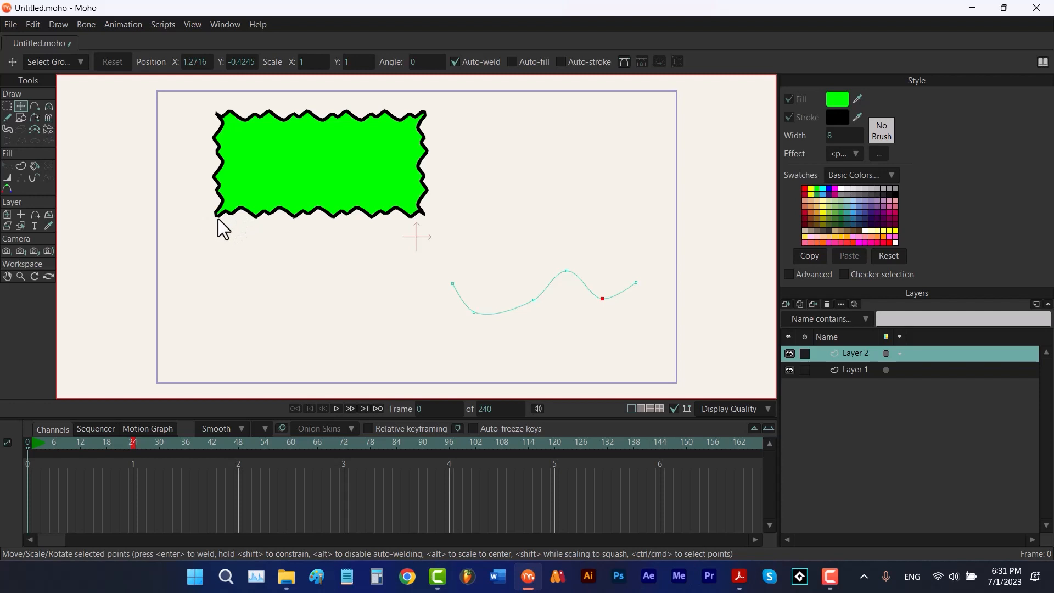
pyautogui.click(871, 373)
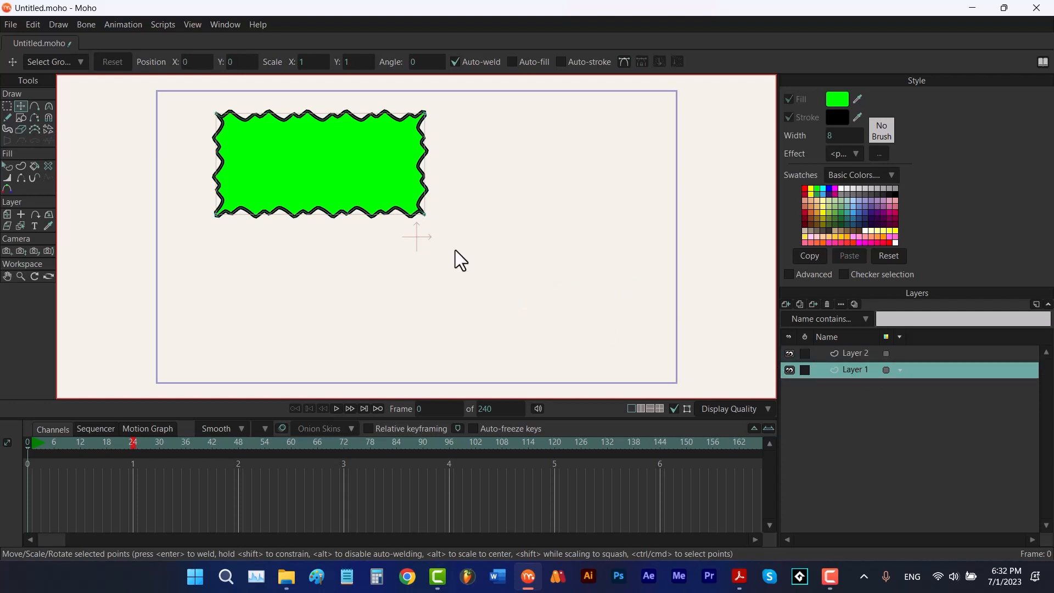
pyautogui.hotkey('ctrl', 'z')
pyautogui.hotkey('ctrl', 'z')
pyautogui.hotkey('ctrl', 'z')
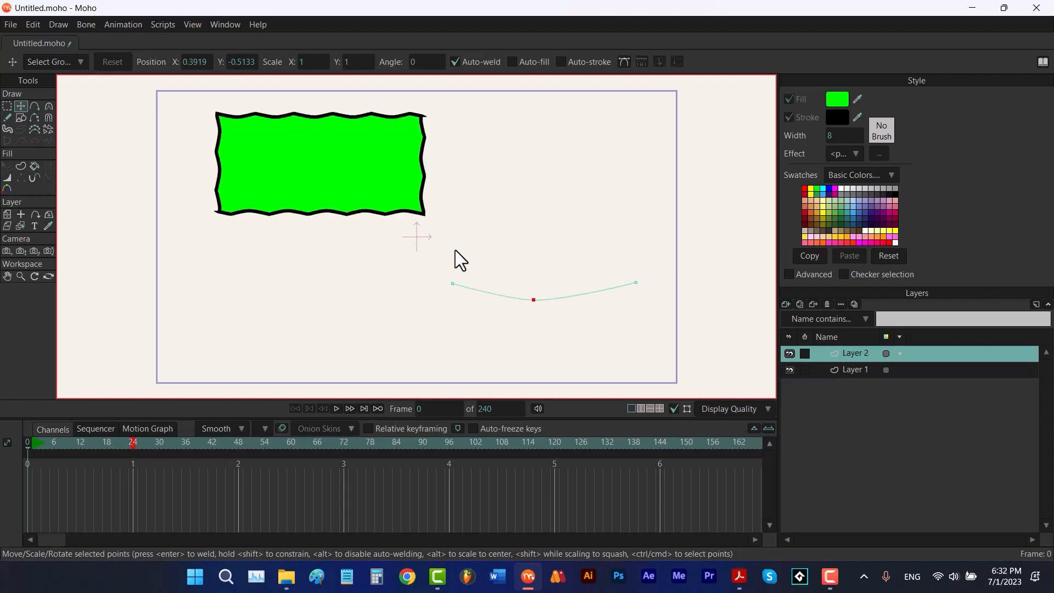
pyautogui.hotkey('ctrl', 'z')
pyautogui.hotkey('ctrl', 'z')
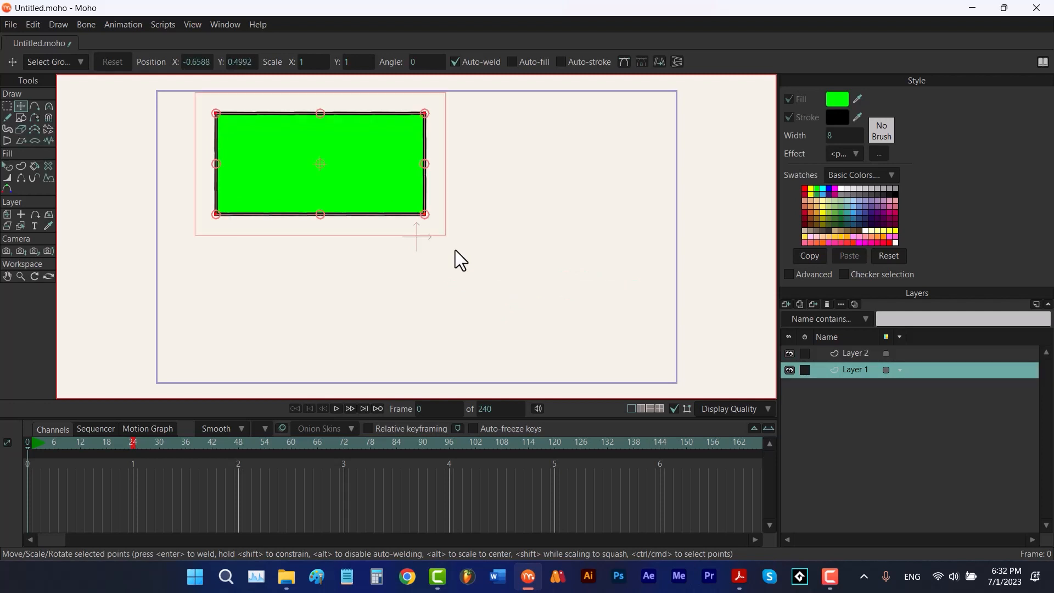
# With the Curve Profile tool, set the repeat count to 32
pyautogui.click(49, 179)
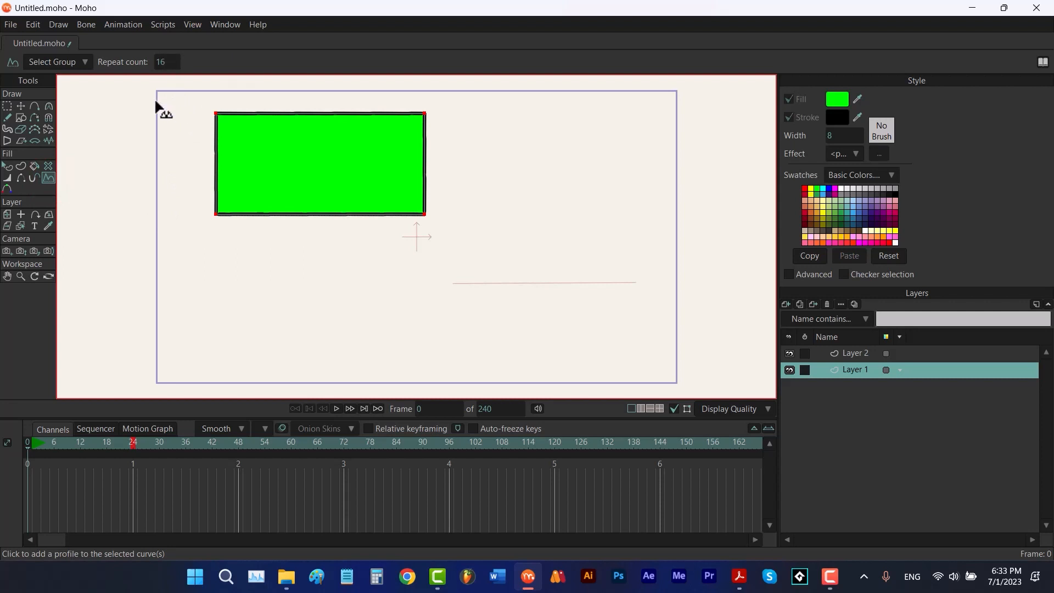
pyautogui.click(164, 63)
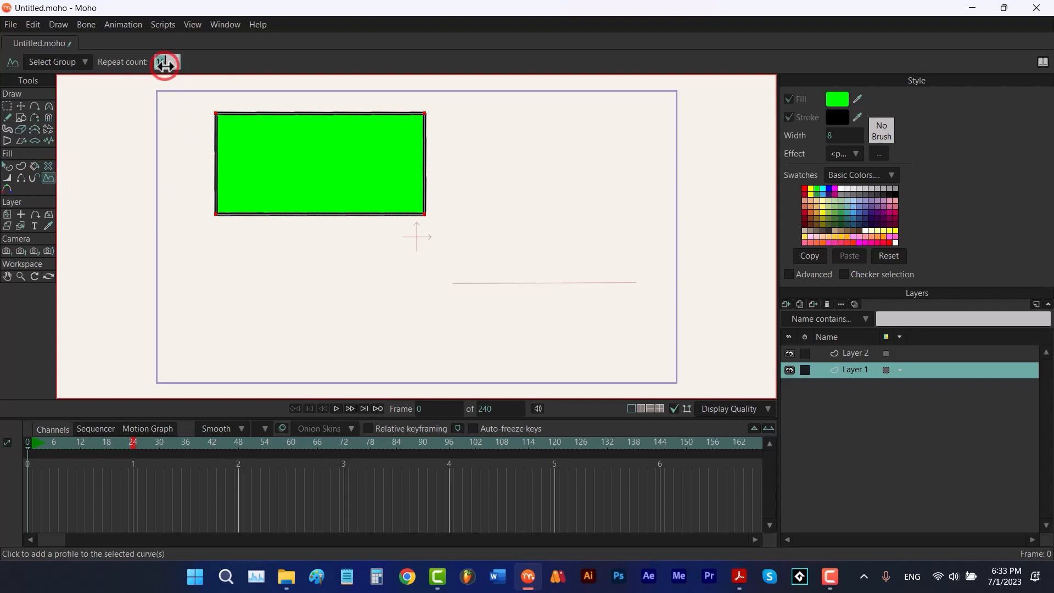
pyautogui.write('32')
pyautogui.press('Return')
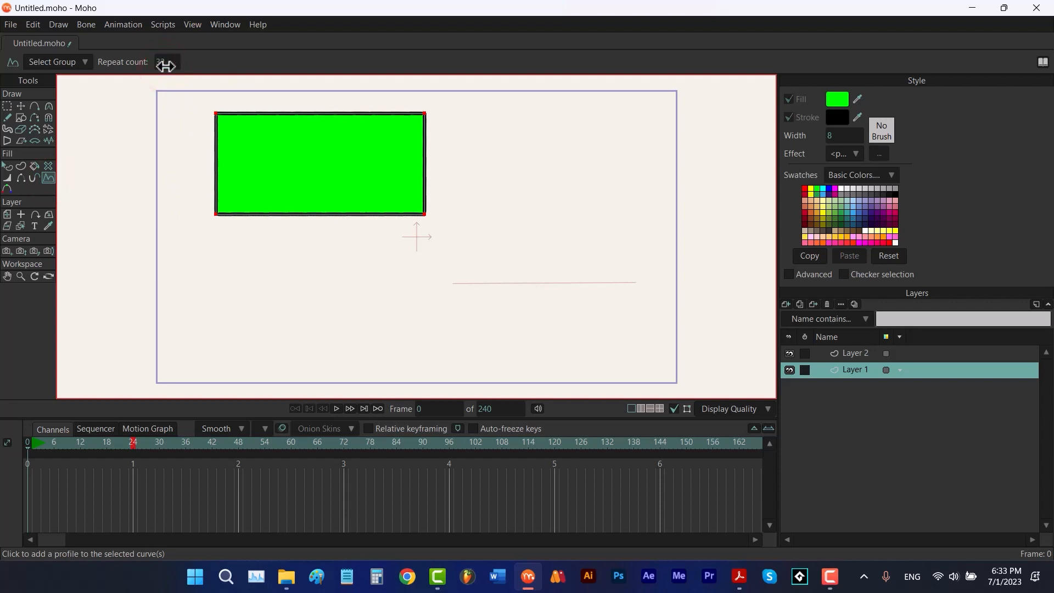
# Try adding a bend point to the Layer 2 profile line, then undo it and return to Layer 1
pyautogui.click(855, 354)
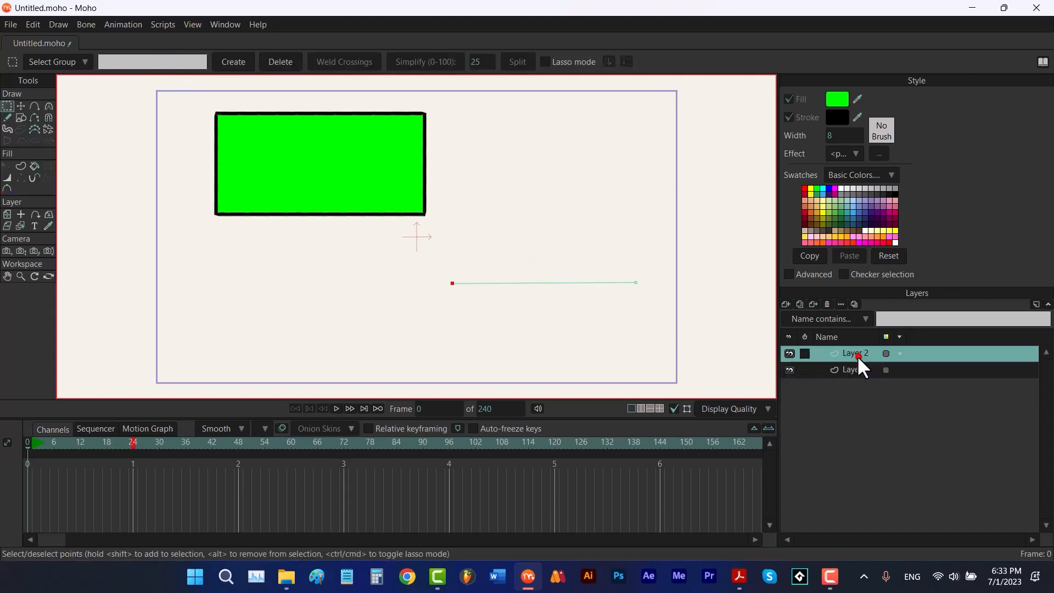
pyautogui.press('a')
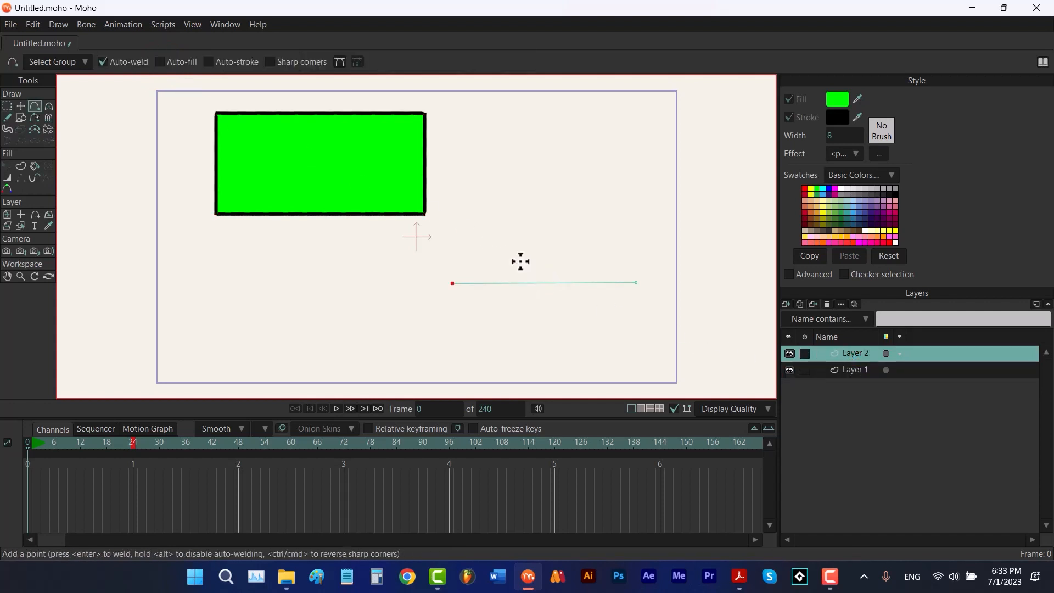
pyautogui.moveTo(532, 282); pyautogui.dragTo(566, 286)
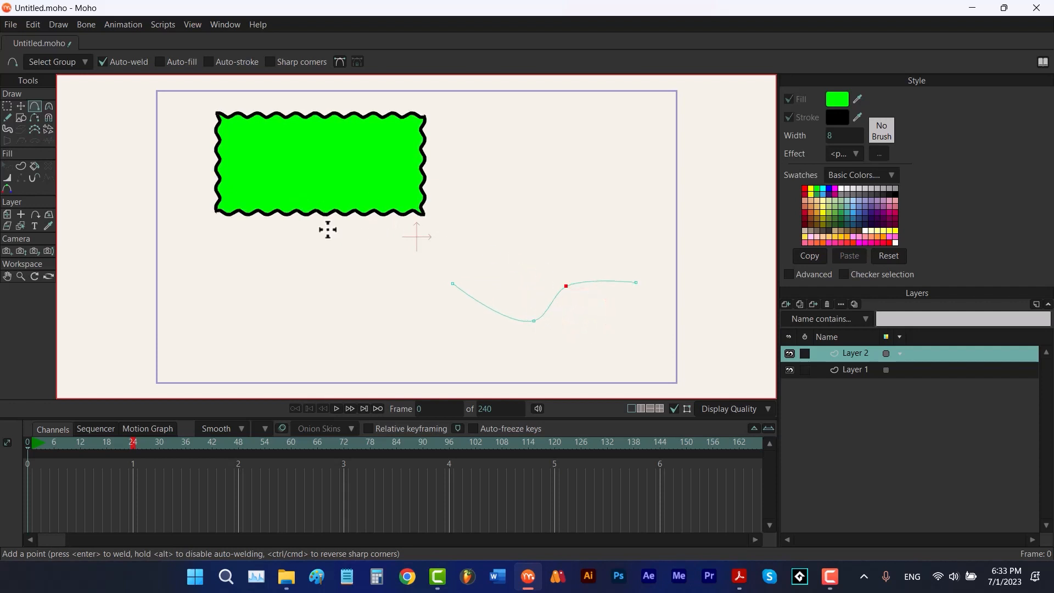
pyautogui.hotkey('ctrl', 'z')
pyautogui.hotkey('ctrl', 'z')
pyautogui.hotkey('ctrl', 'z')
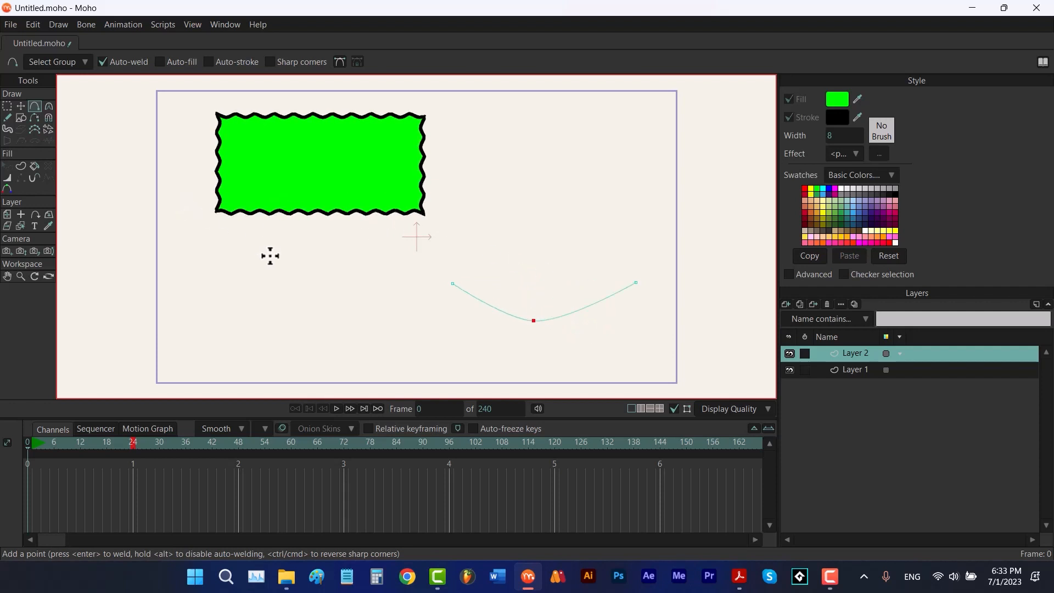
pyautogui.click(845, 372)
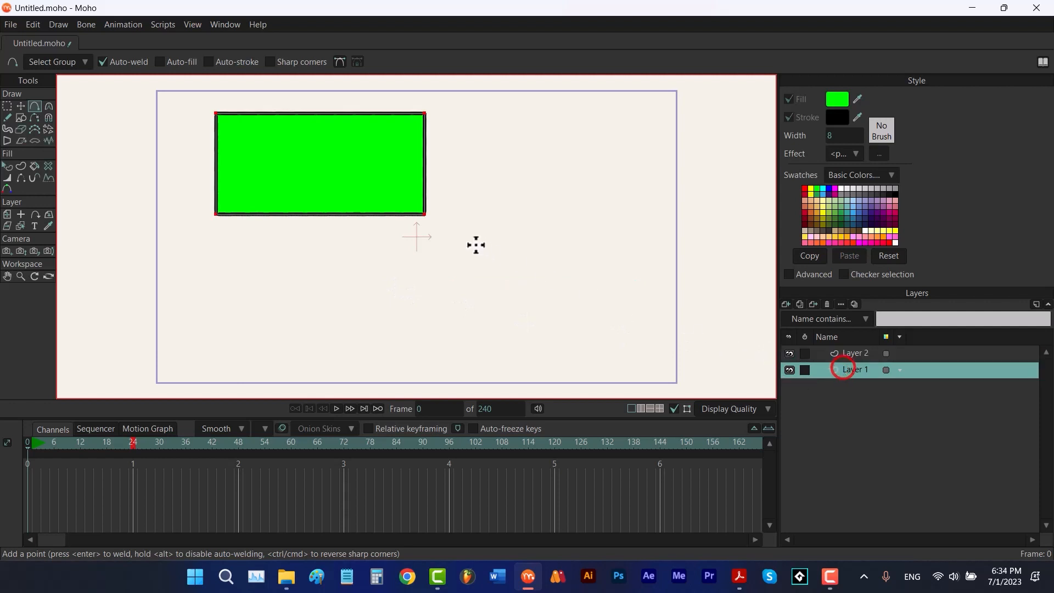
# With the Color Points tool, color the rectangle's top-left corner point red (FF0000)
pyautogui.click(7, 189)
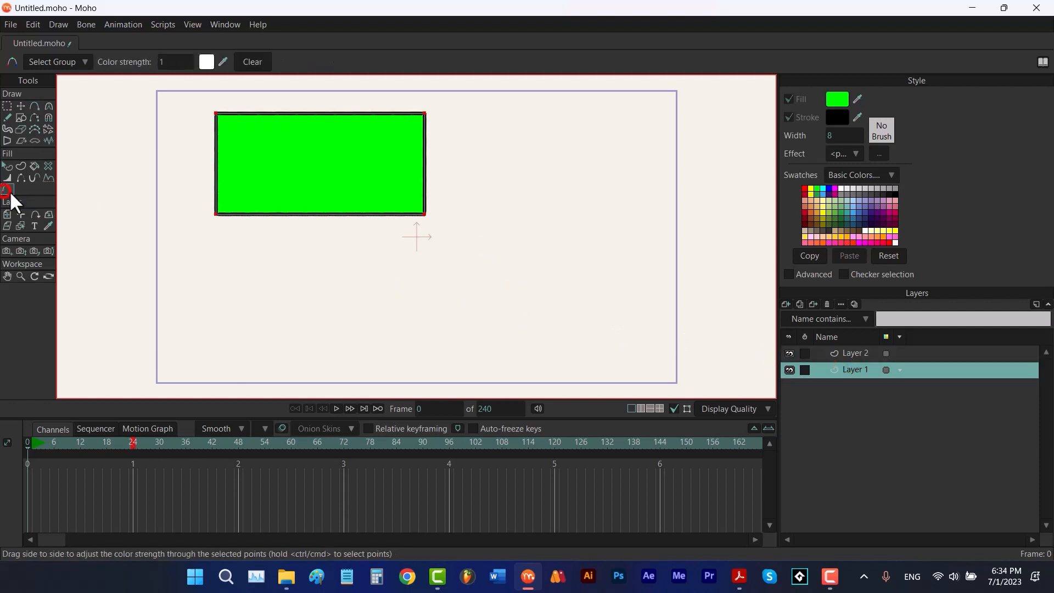
pyautogui.click(264, 257)
pyautogui.click(220, 117)
pyautogui.click(206, 62)
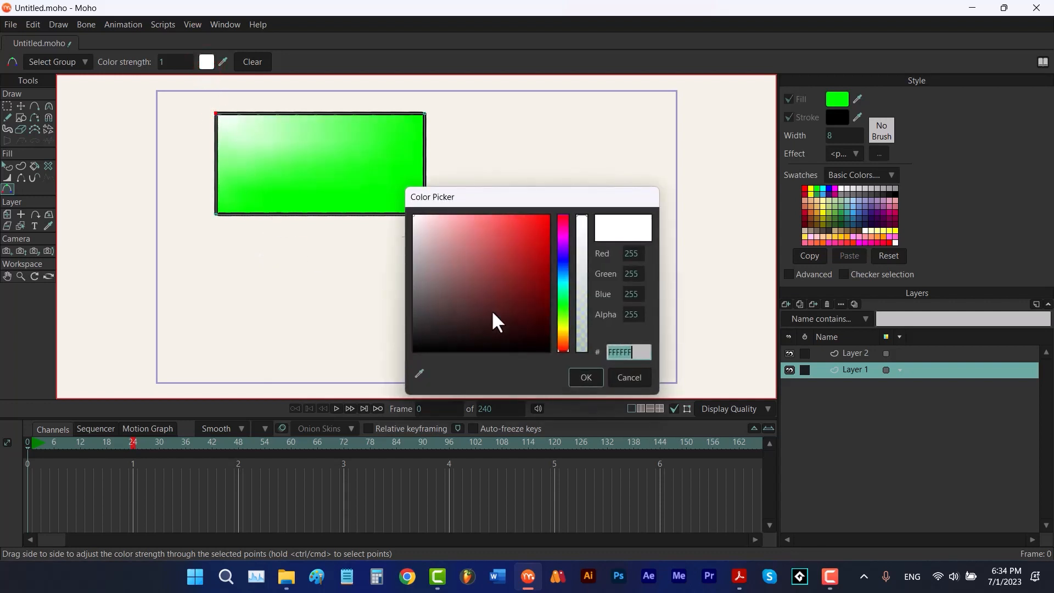
pyautogui.moveTo(492, 307); pyautogui.dragTo(551, 199)
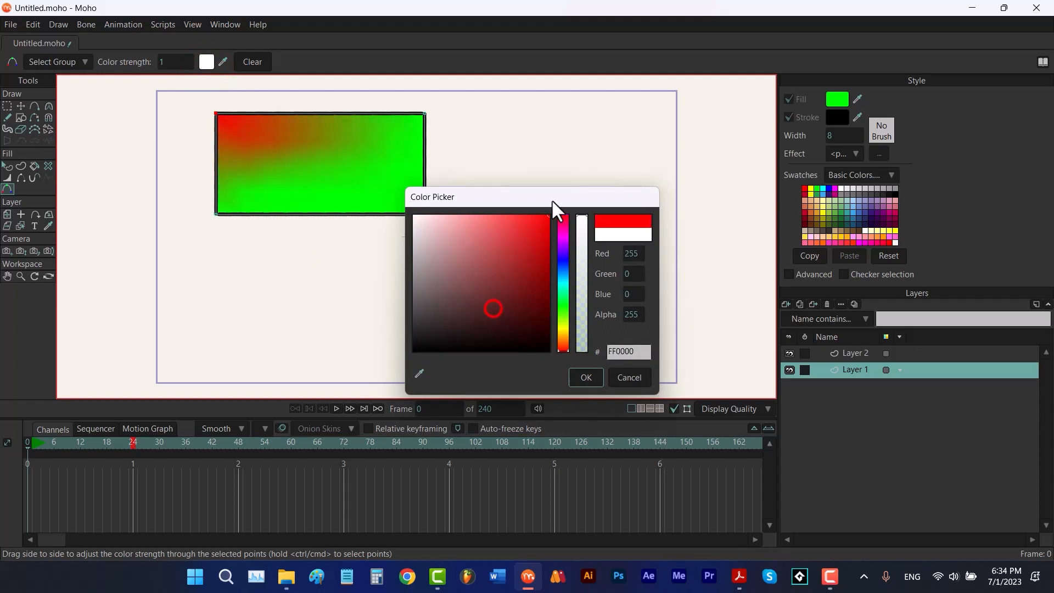
pyautogui.click(582, 378)
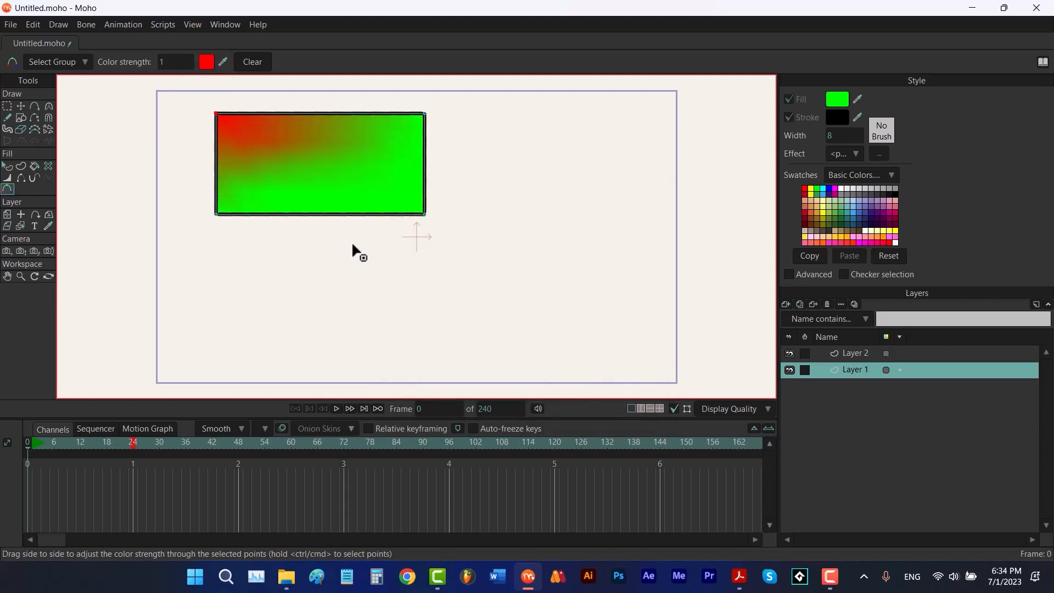
# Set the point color strength to 5, then clear all point colors from the rectangle
pyautogui.click(167, 62)
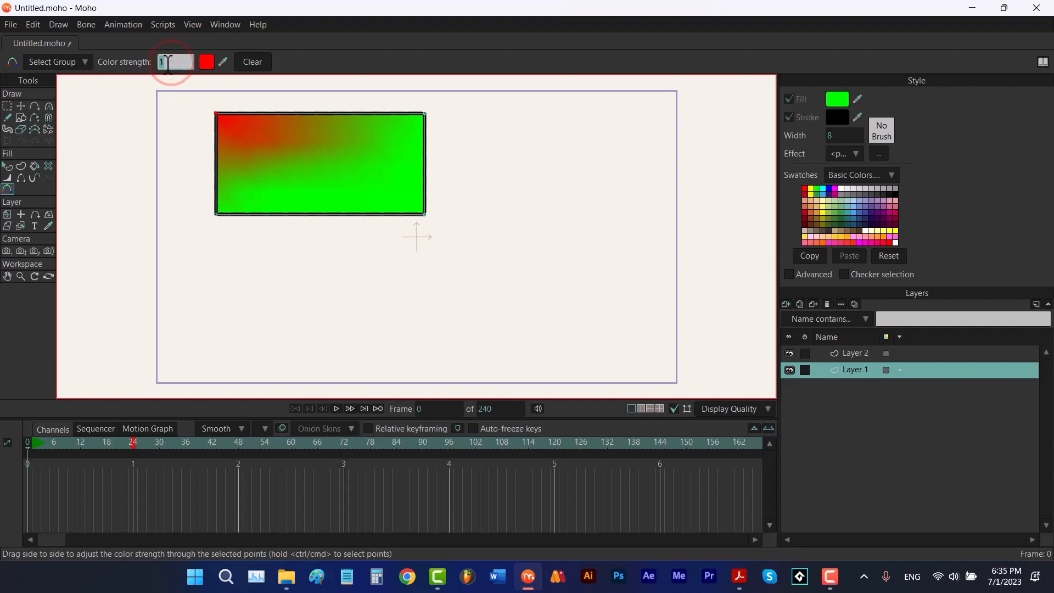
pyautogui.write('5')
pyautogui.press('Return')
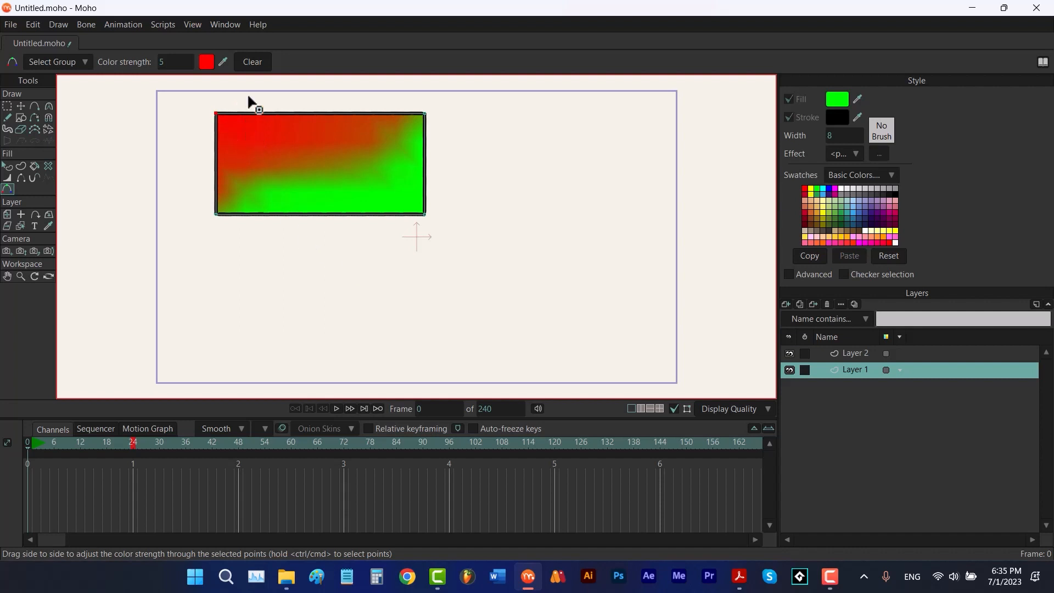
pyautogui.click(250, 61)
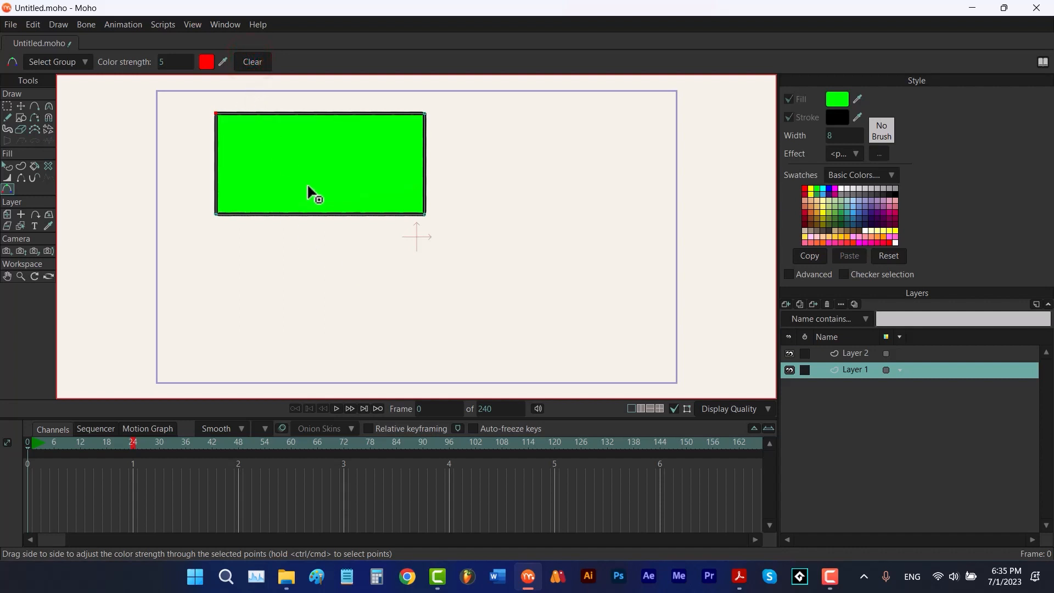
# Add a small rectangle, a circle and a star to Layer 1 with the Draw Shape tool
pyautogui.click(8, 215)
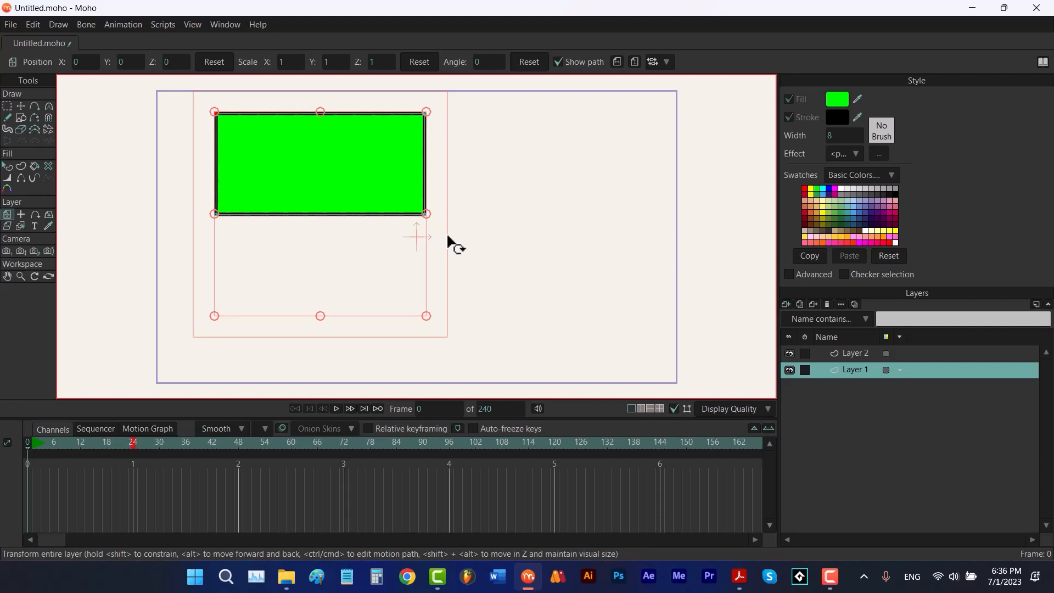
pyautogui.press('r')
pyautogui.moveTo(613, 163); pyautogui.dragTo(535, 255)
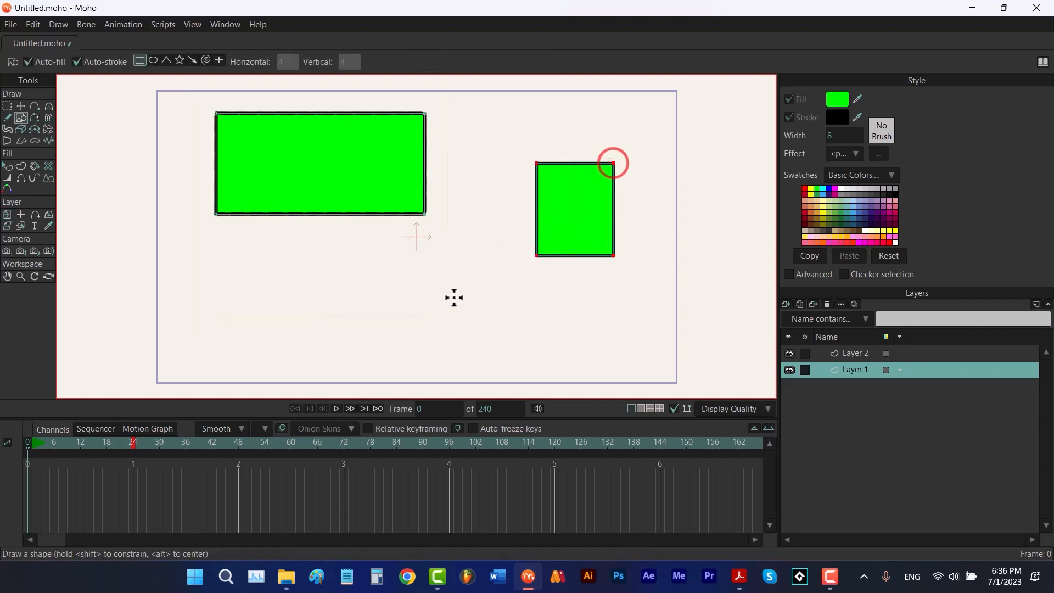
pyautogui.moveTo(266, 245); pyautogui.dragTo(364, 342)
pyautogui.click(179, 60)
pyautogui.moveTo(453, 252); pyautogui.dragTo(505, 313)
pyautogui.press('m')
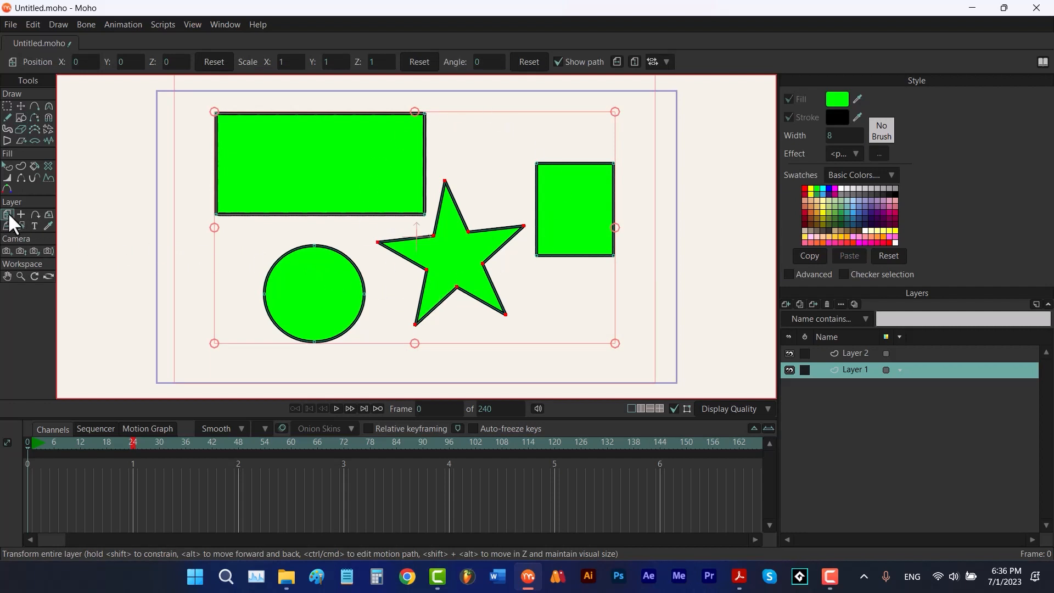
# Try moving the whole layer with Transform Layer, then reset its position
pyautogui.moveTo(366, 272); pyautogui.dragTo(442, 281)
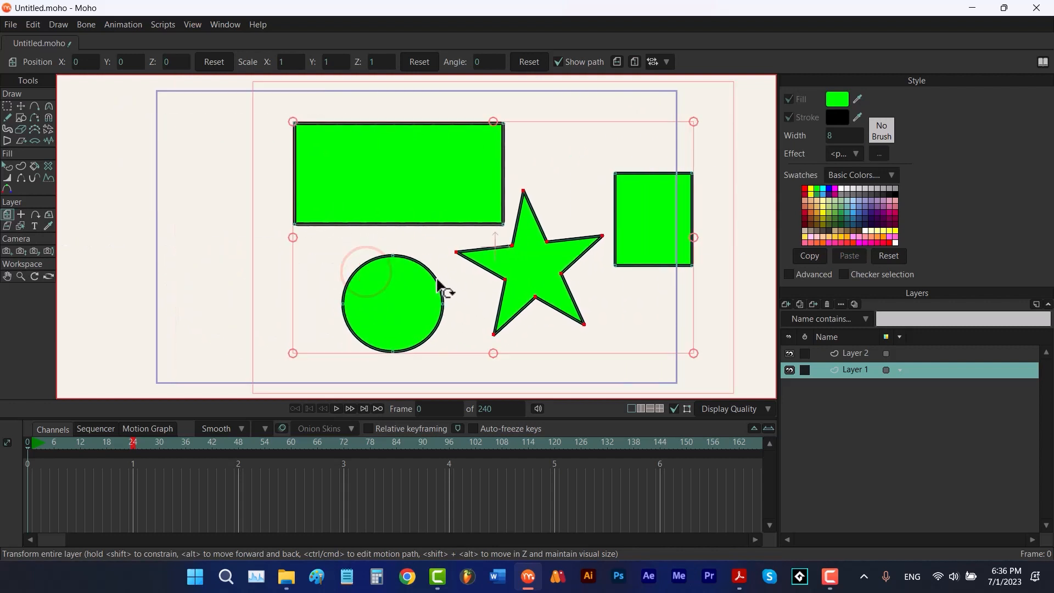
pyautogui.hotkey('ctrl', 'z')
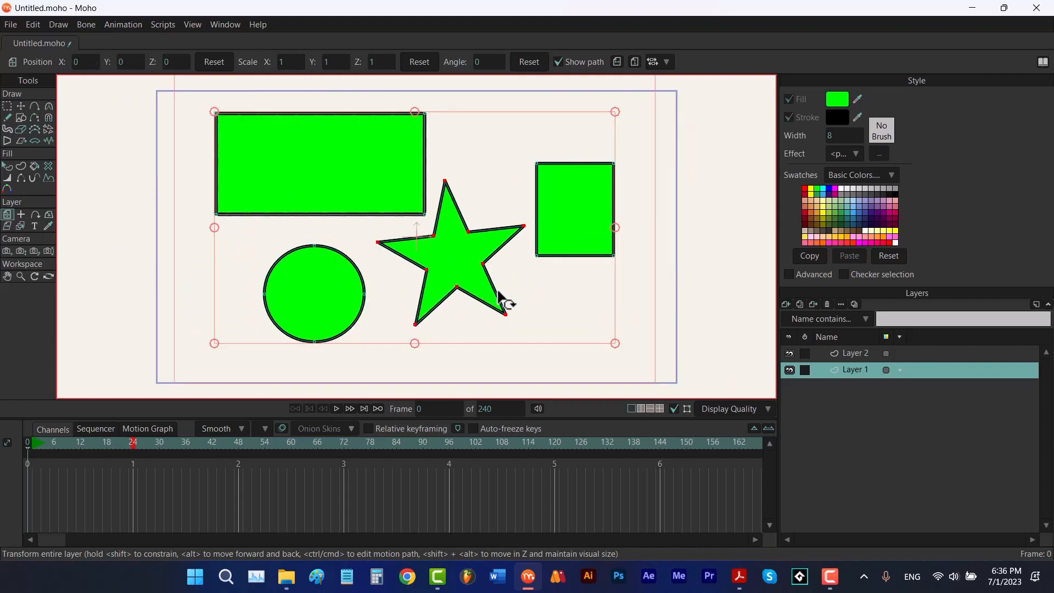
pyautogui.scroll(-1, 542, 249)
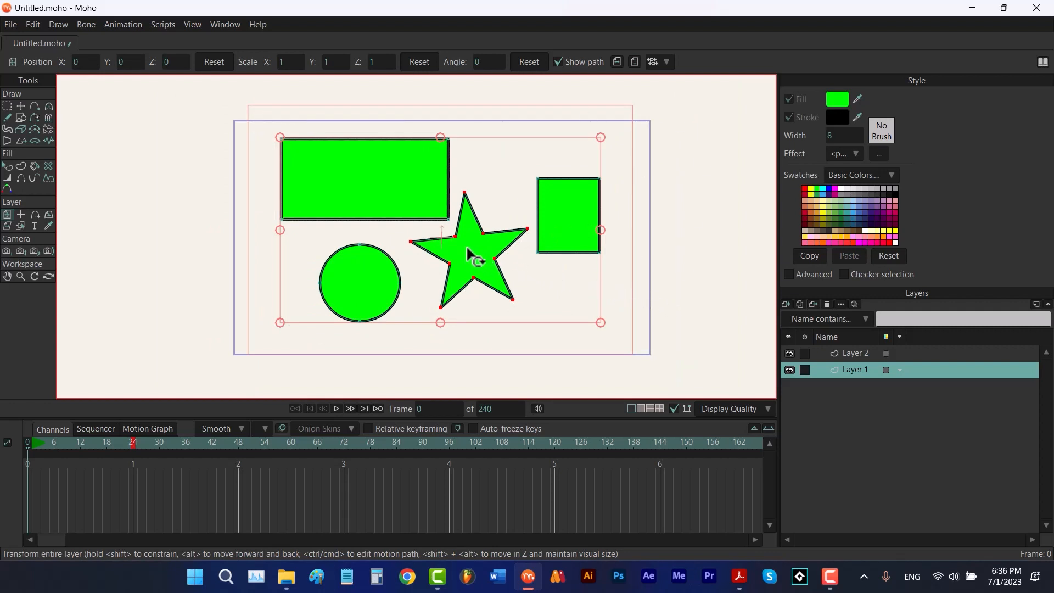
pyautogui.moveTo(470, 238); pyautogui.dragTo(508, 280)
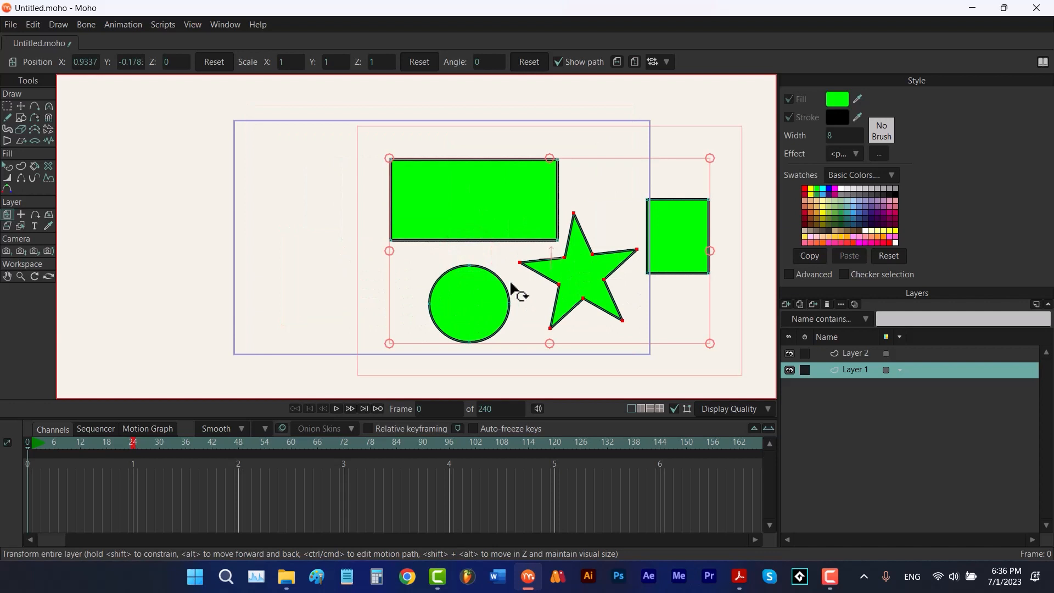
pyautogui.click(212, 62)
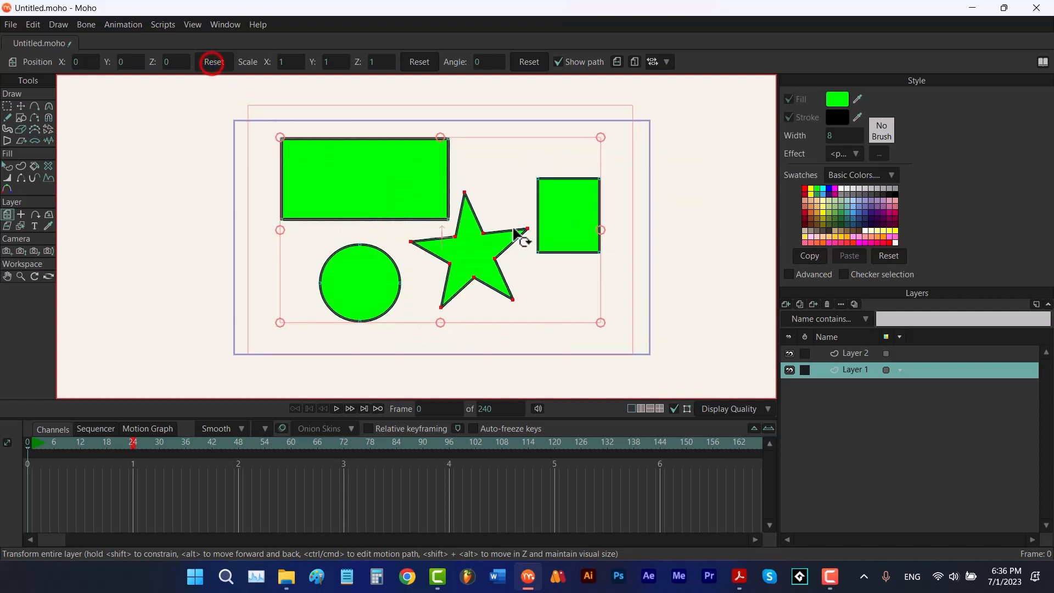
# Try scaling and rotating the whole layer, resetting the scale and angle after each
pyautogui.moveTo(278, 137); pyautogui.dragTo(472, 255)
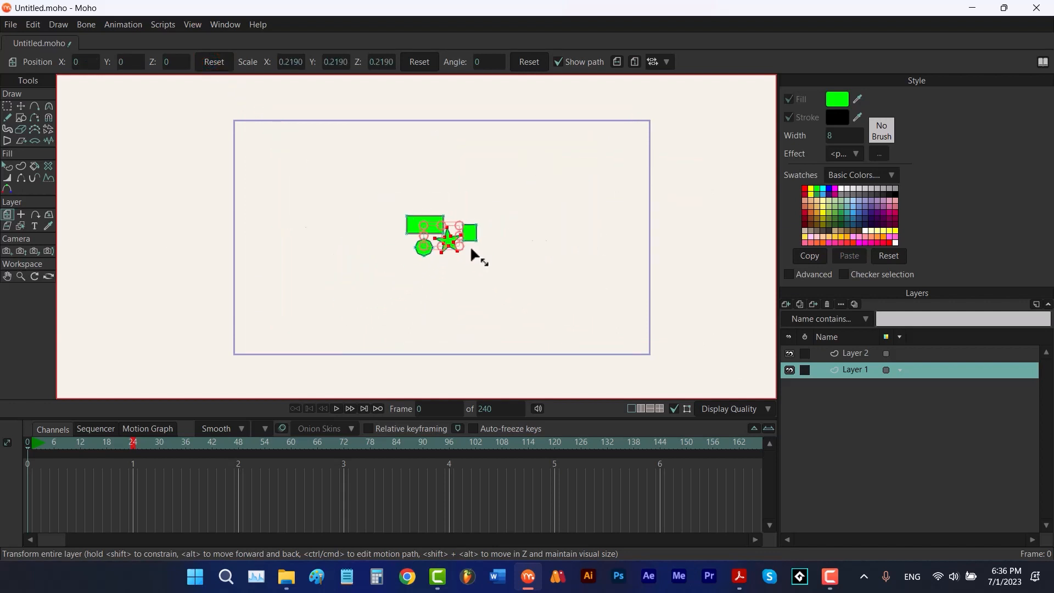
pyautogui.click(420, 64)
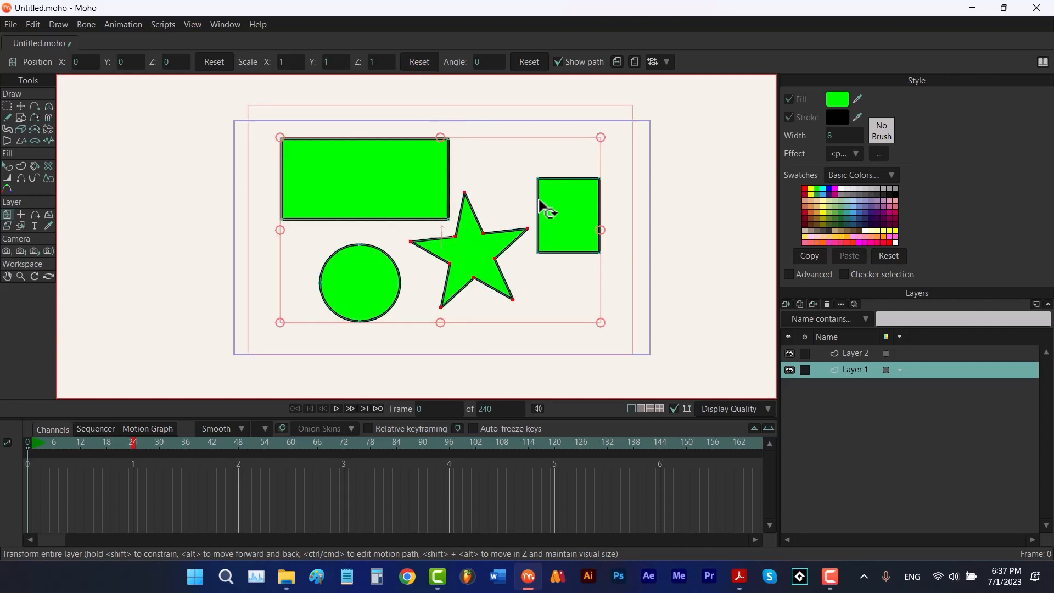
pyautogui.moveTo(618, 200); pyautogui.dragTo(555, 301)
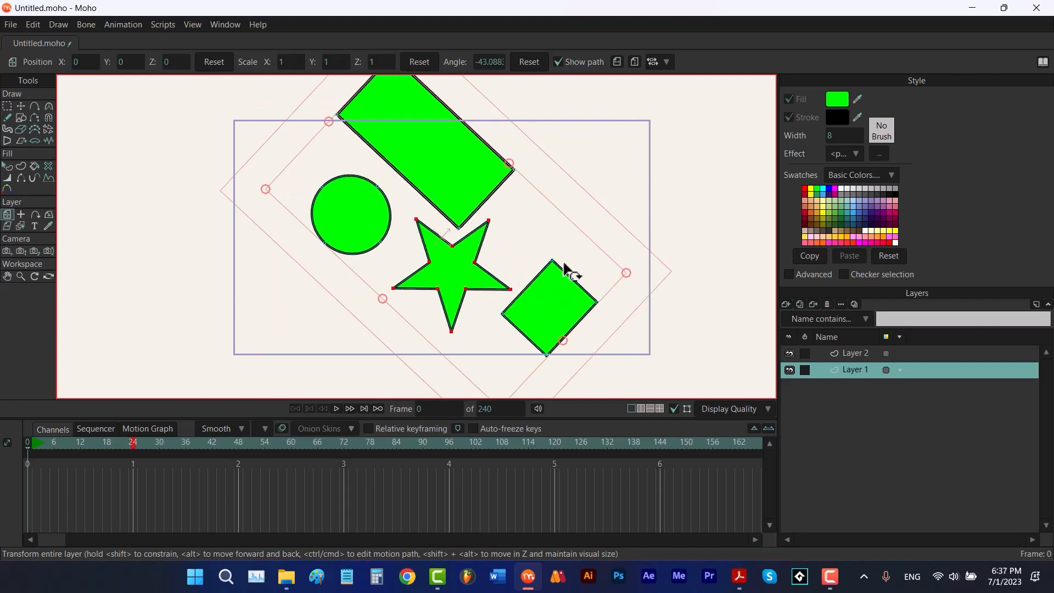
pyautogui.click(527, 62)
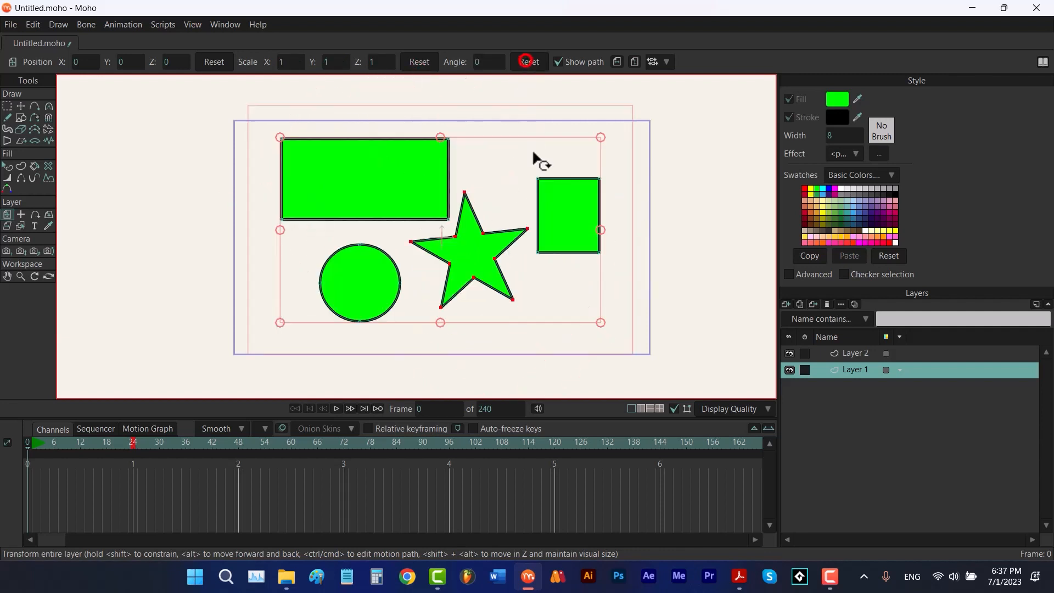
# Try flipping the layer horizontally and vertically, then undo the flip
pyautogui.click(616, 60)
pyautogui.click(634, 62)
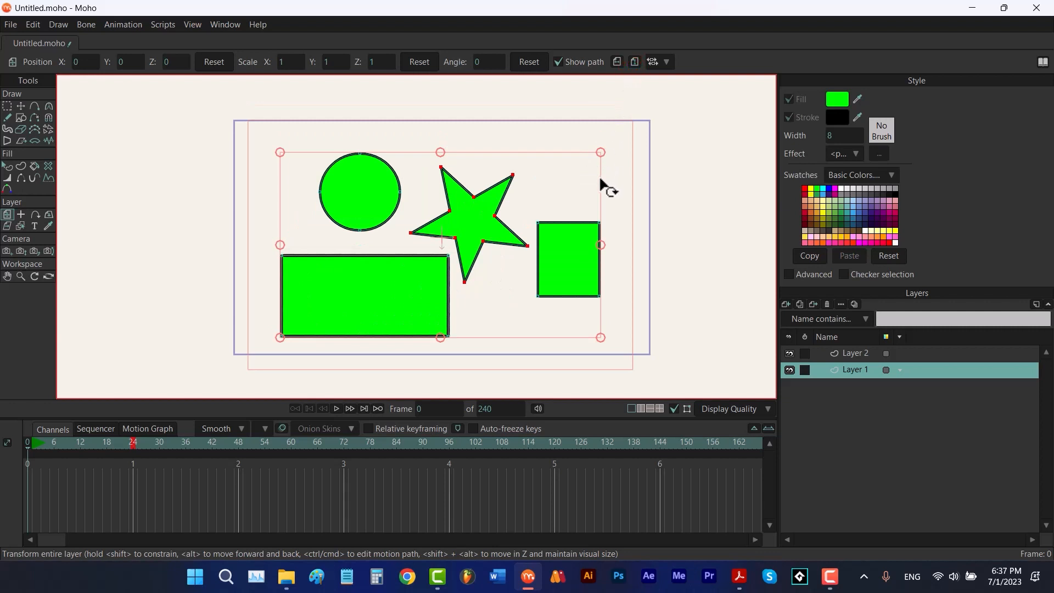
pyautogui.hotkey('ctrl', 'z')
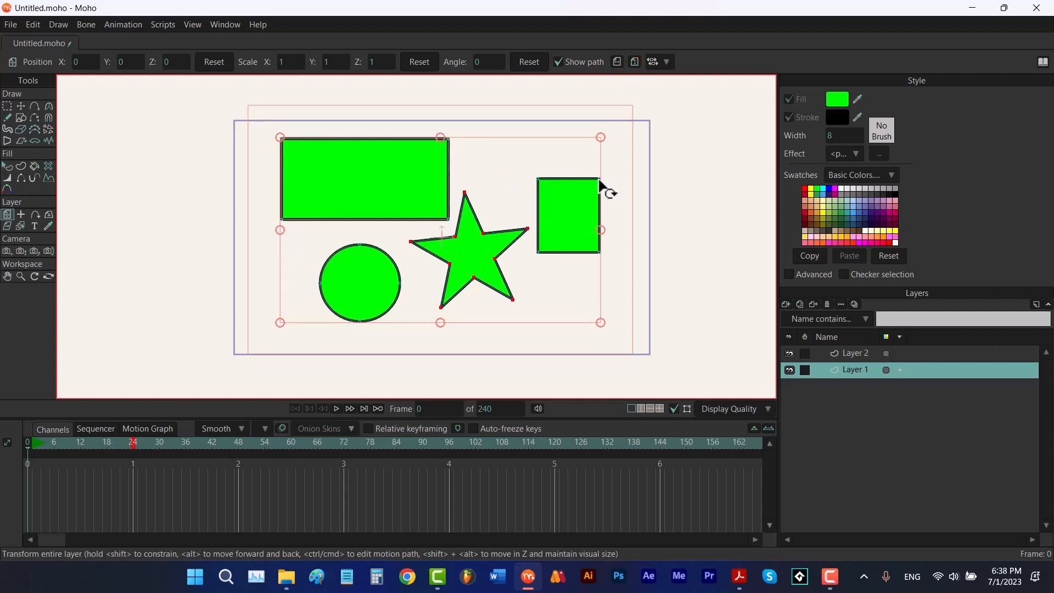
# At frame 24, move the whole layer right to about X 1.04, Y -0.10 to animate its position
pyautogui.click(132, 442)
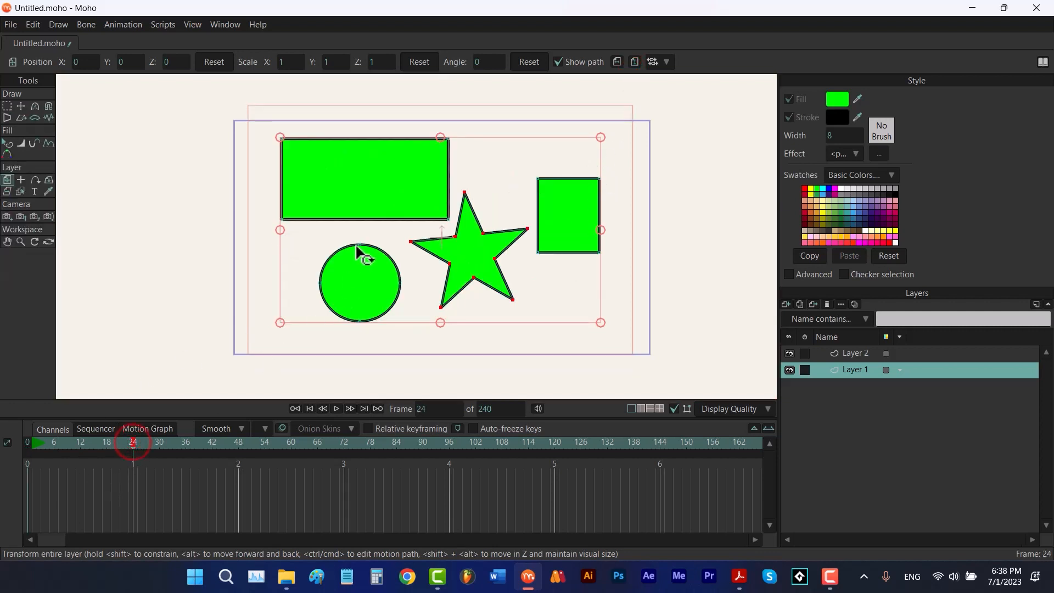
pyautogui.moveTo(357, 244); pyautogui.dragTo(479, 257)
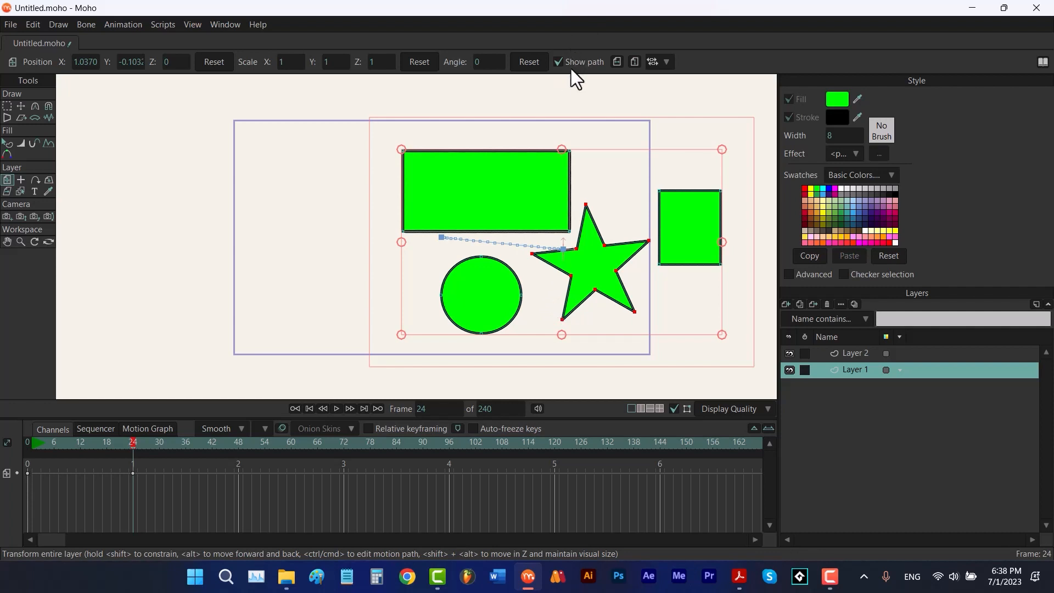
# Hide the layer's motion path and undo the layer's position change
pyautogui.click(558, 63)
pyautogui.hotkey('ctrl', 'z')
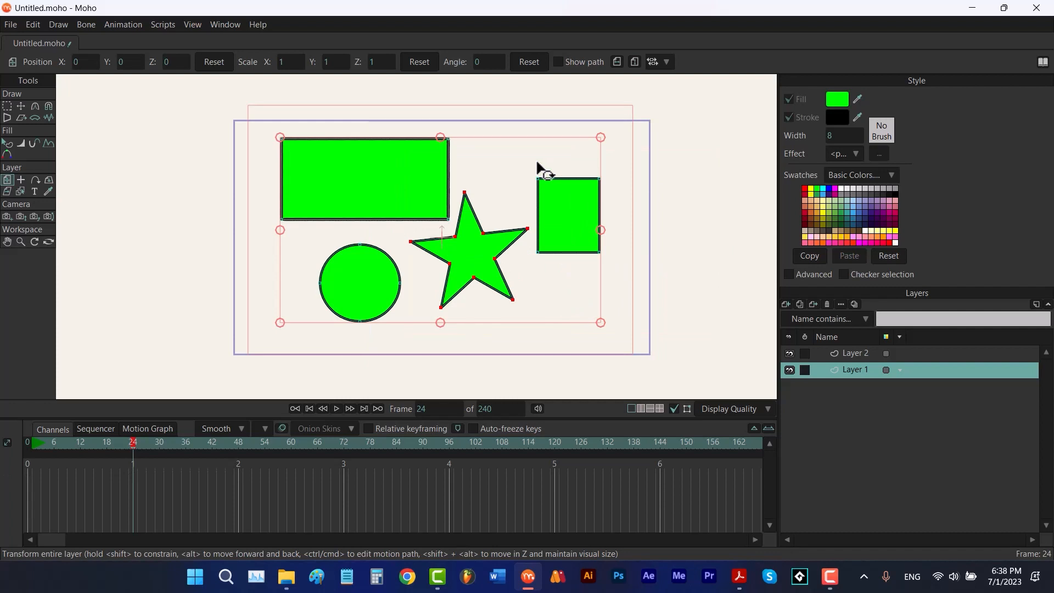
# Set Layer 1's origin at the centre of the top-left rectangle
pyautogui.scroll(2, 537, 165)
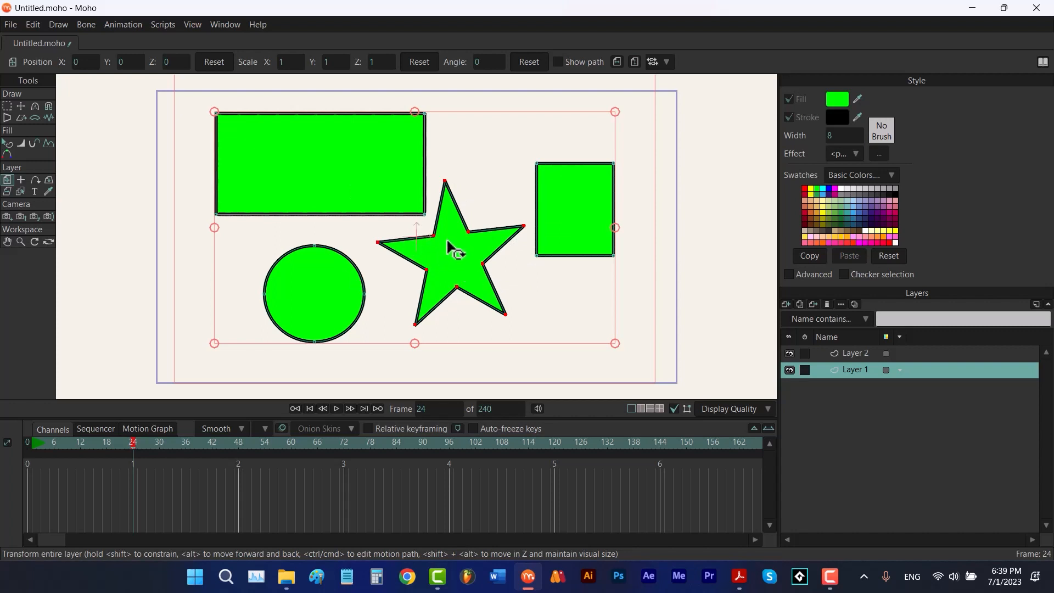
pyautogui.click(21, 180)
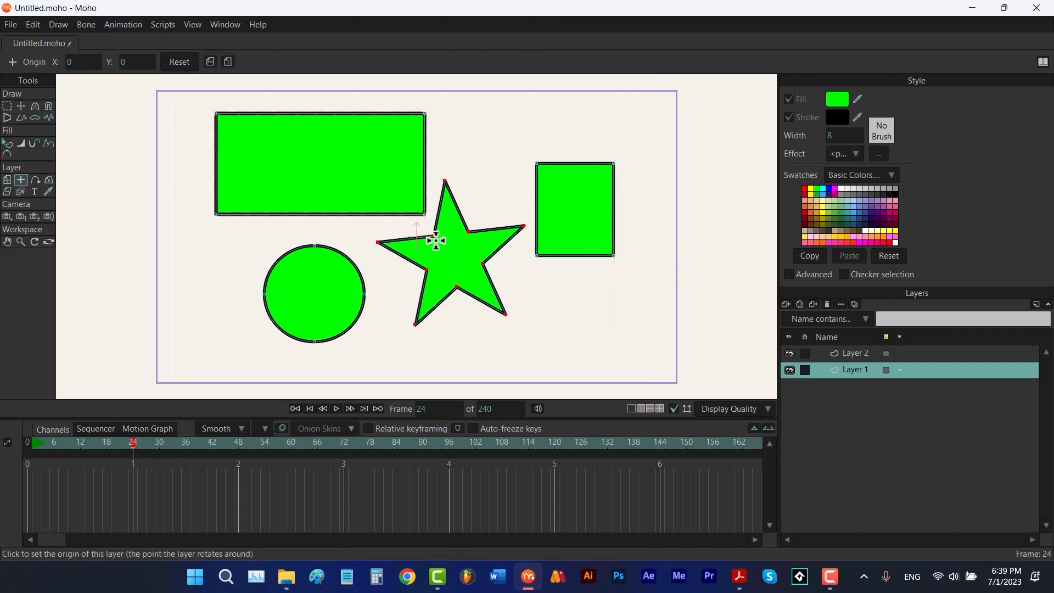
pyautogui.click(295, 157)
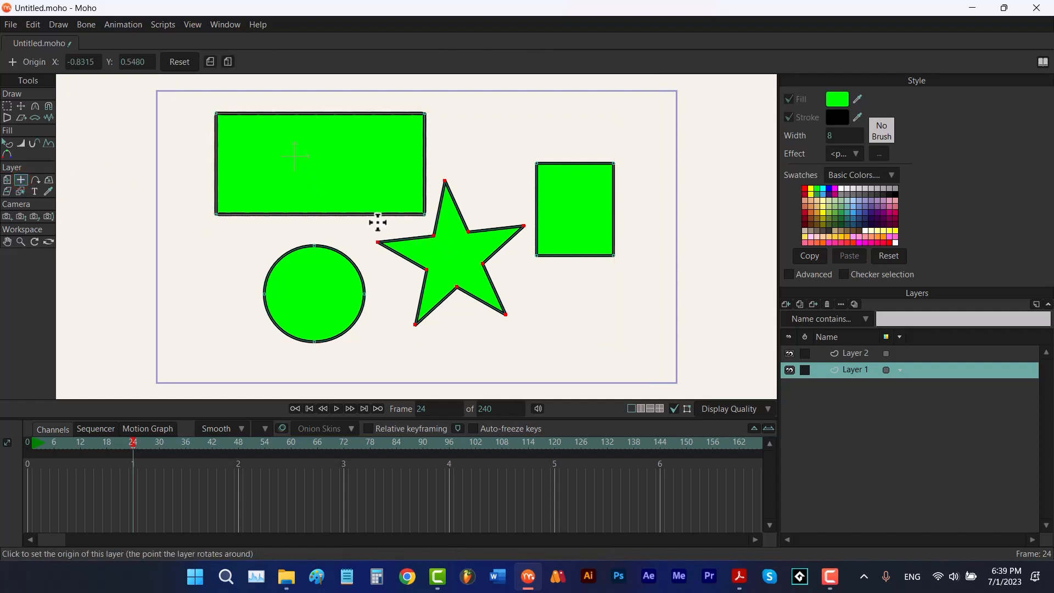
# Try rotating the whole layer around the new origin, then undo the rotation
pyautogui.press('m')
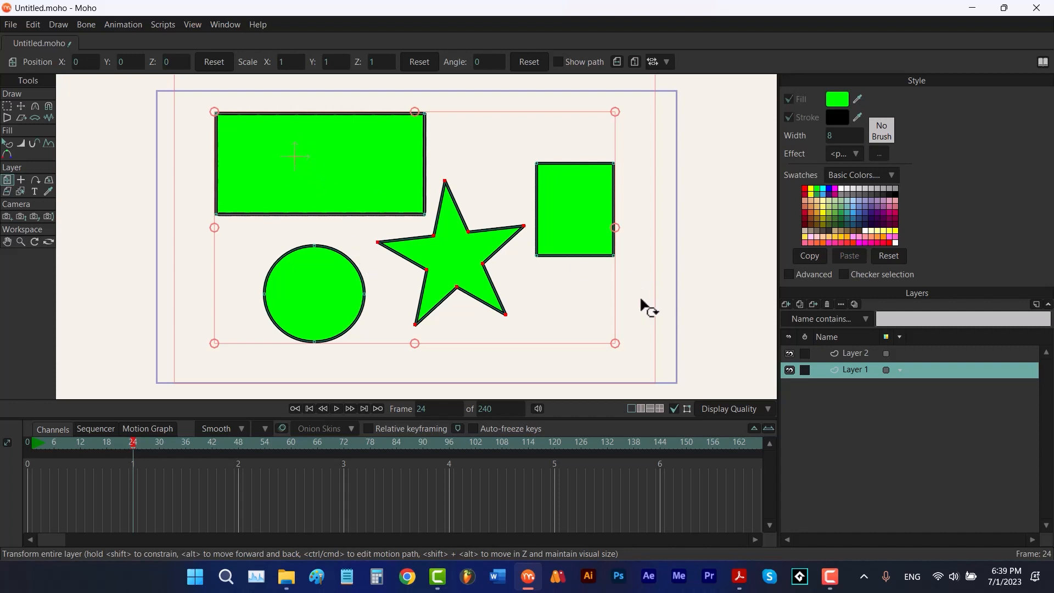
pyautogui.moveTo(640, 305); pyautogui.dragTo(505, 322)
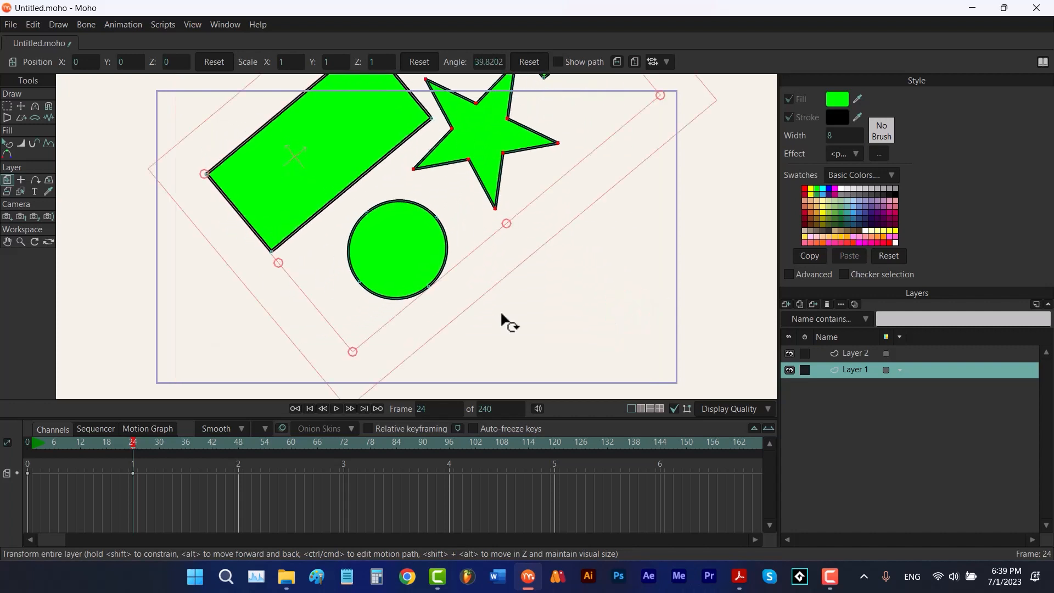
pyautogui.hotkey('ctrl', 'z')
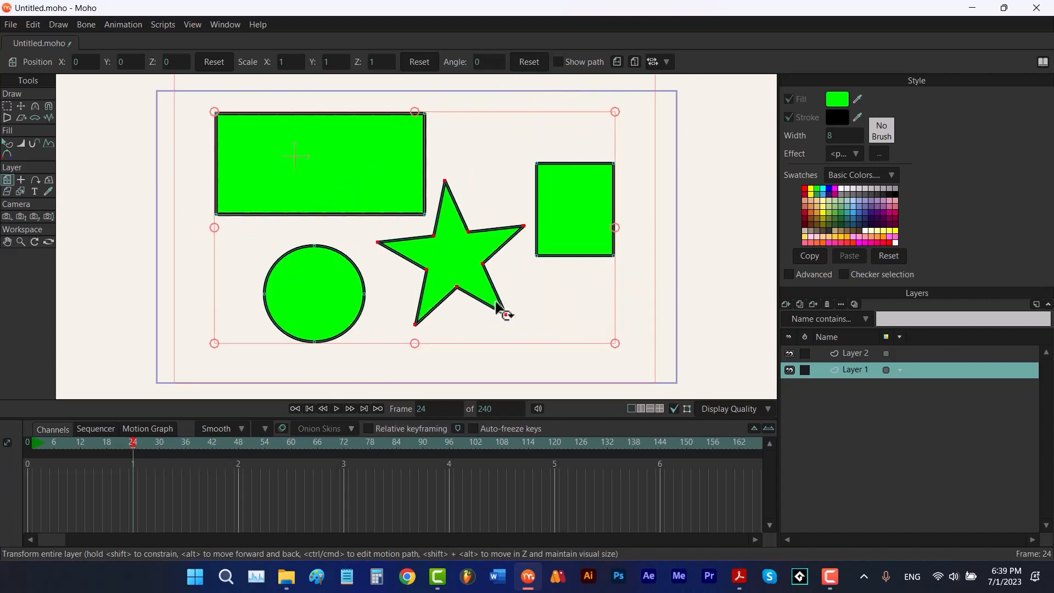
# At frame 0, select Layer 2's path and move its right endpoint to the canvas's left side
pyautogui.click(38, 182)
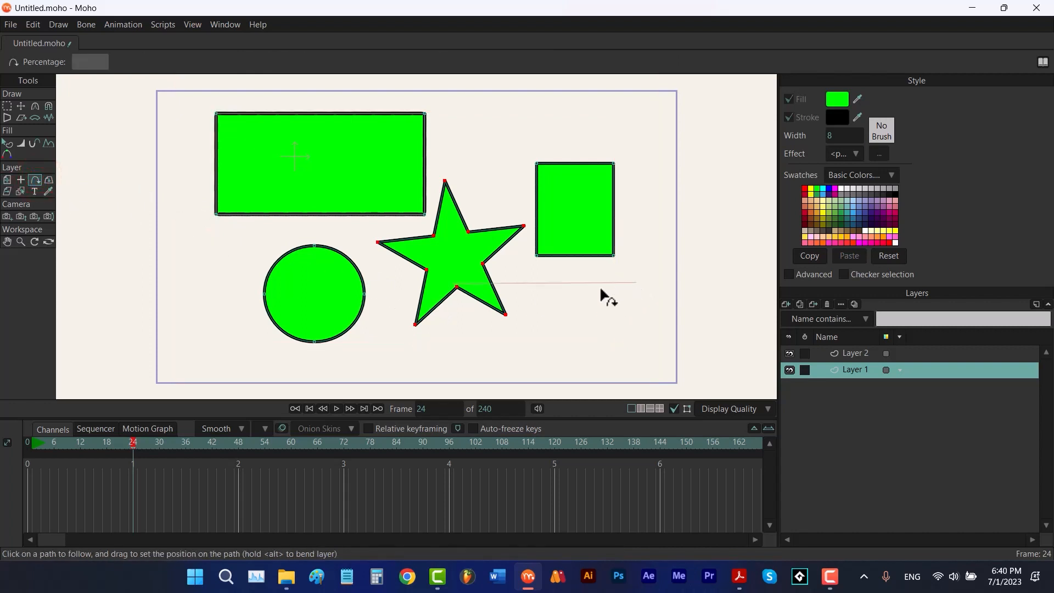
pyautogui.click(844, 353)
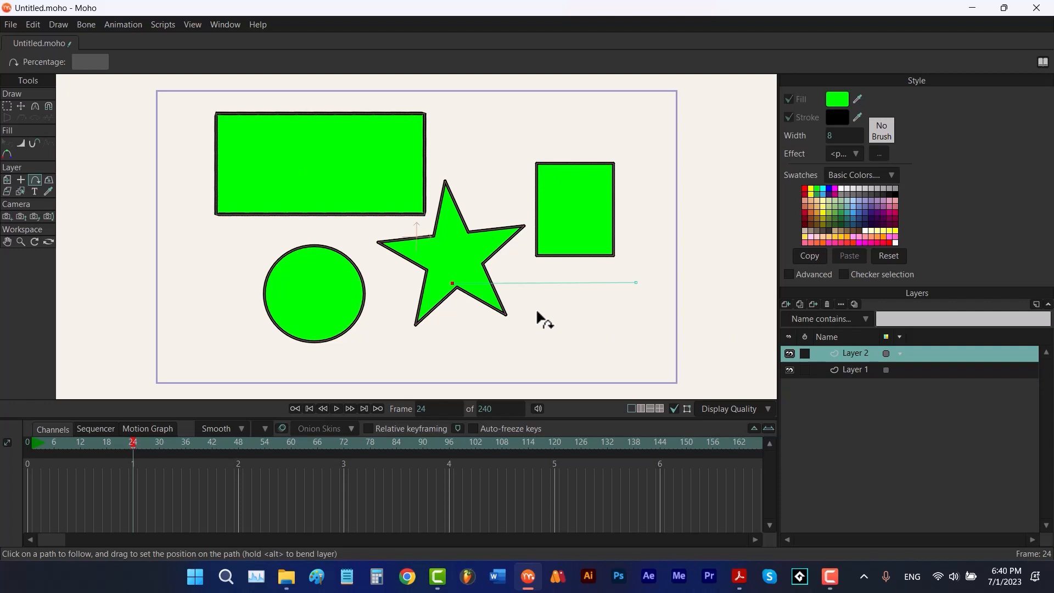
pyautogui.press('t')
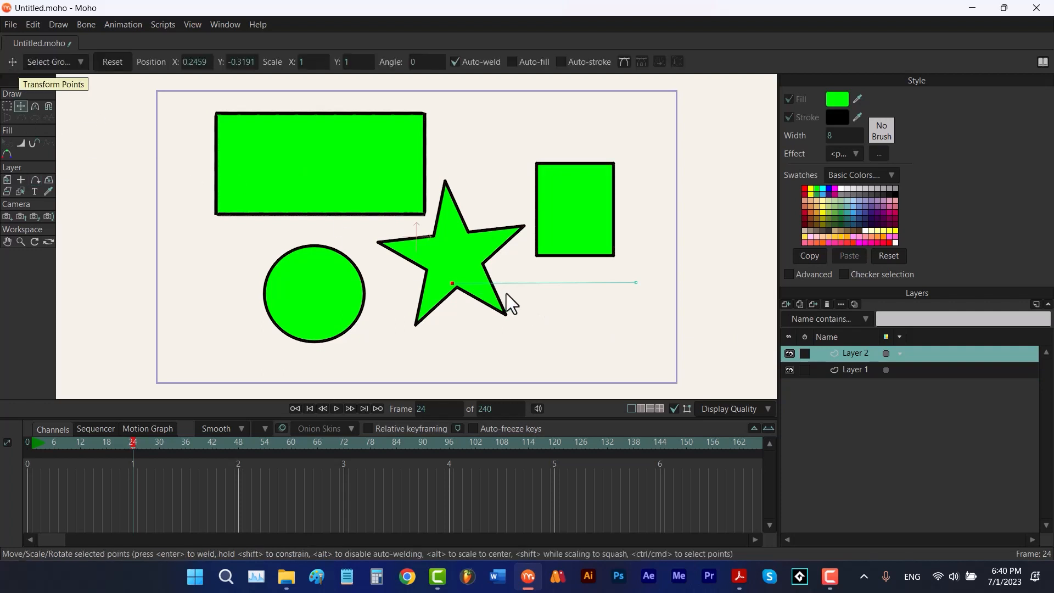
pyautogui.moveTo(428, 301); pyautogui.dragTo(428, 301)
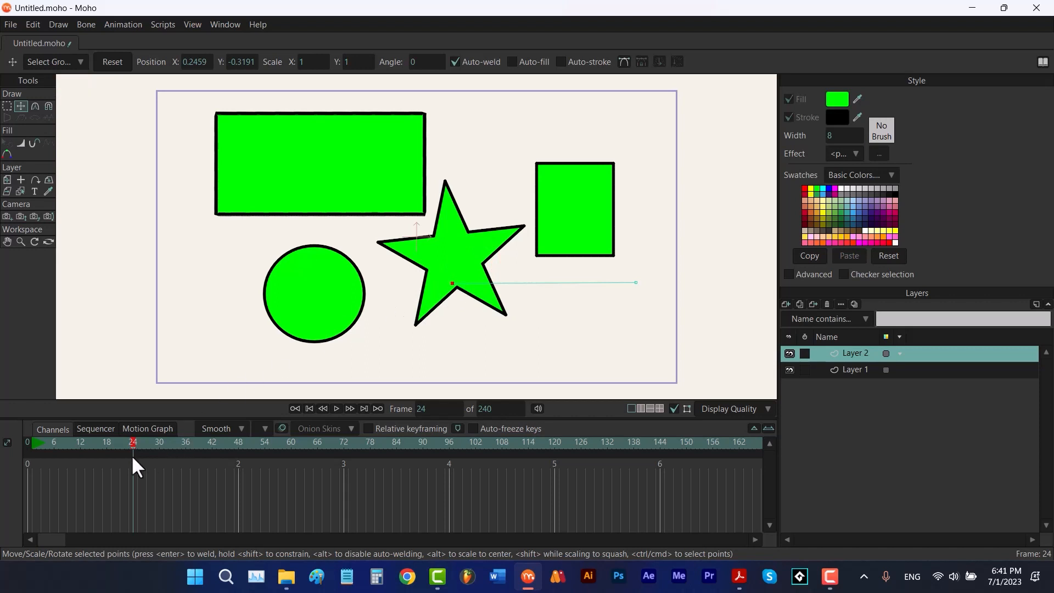
pyautogui.click(309, 409)
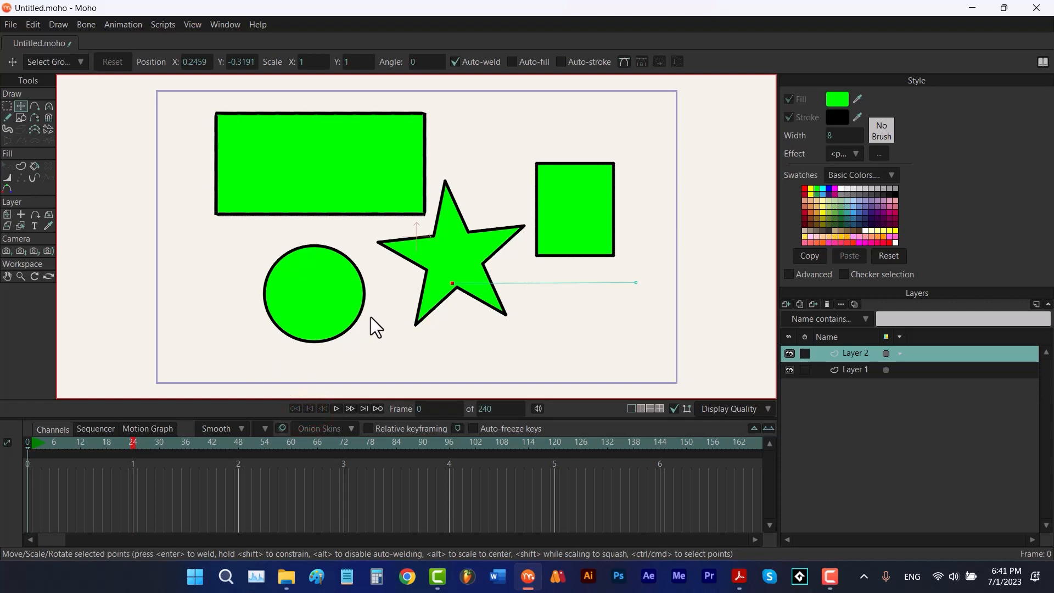
pyautogui.moveTo(450, 285); pyautogui.dragTo(184, 283)
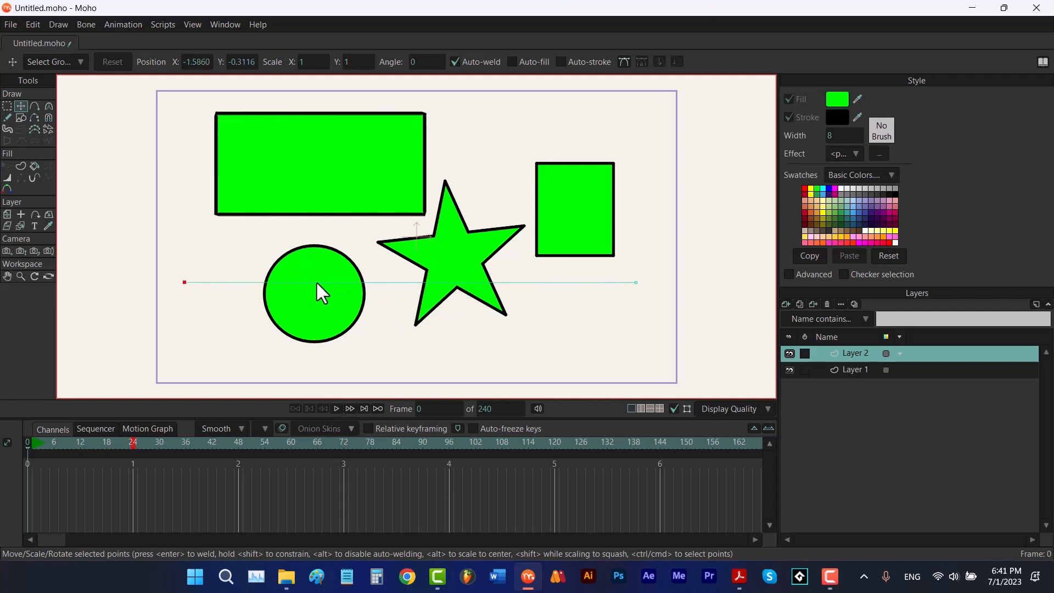
# Add two points to the path, bending it up and then down into an S-shaped curve
pyautogui.press('a')
pyautogui.moveTo(327, 282); pyautogui.dragTo(330, 219)
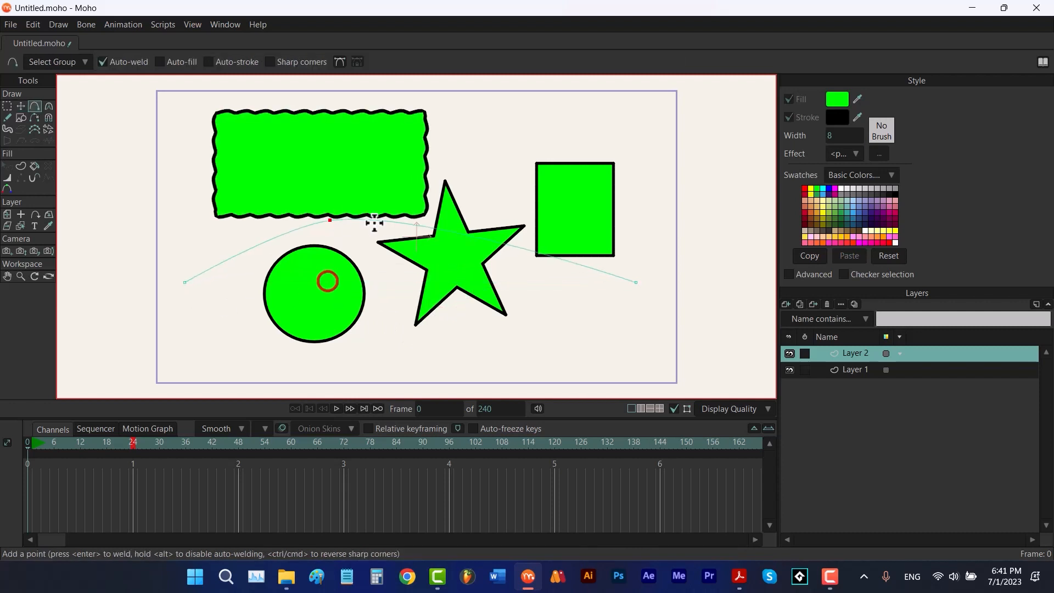
pyautogui.moveTo(491, 240); pyautogui.dragTo(506, 342)
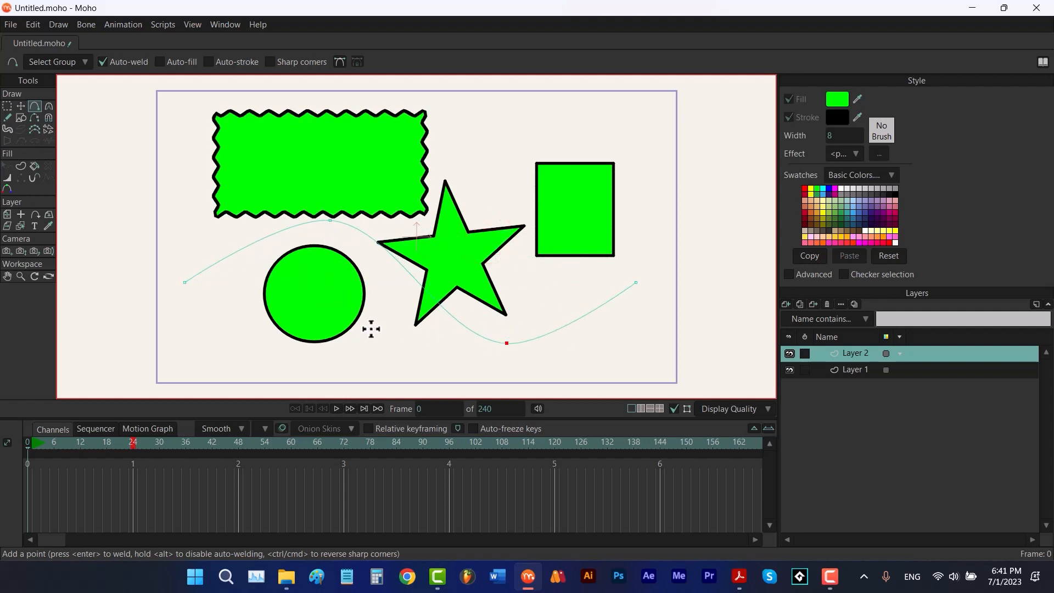
# Attach Layer 1 to the curved path with Follow Path and set its percentage to 0 at frame 0
pyautogui.click(854, 370)
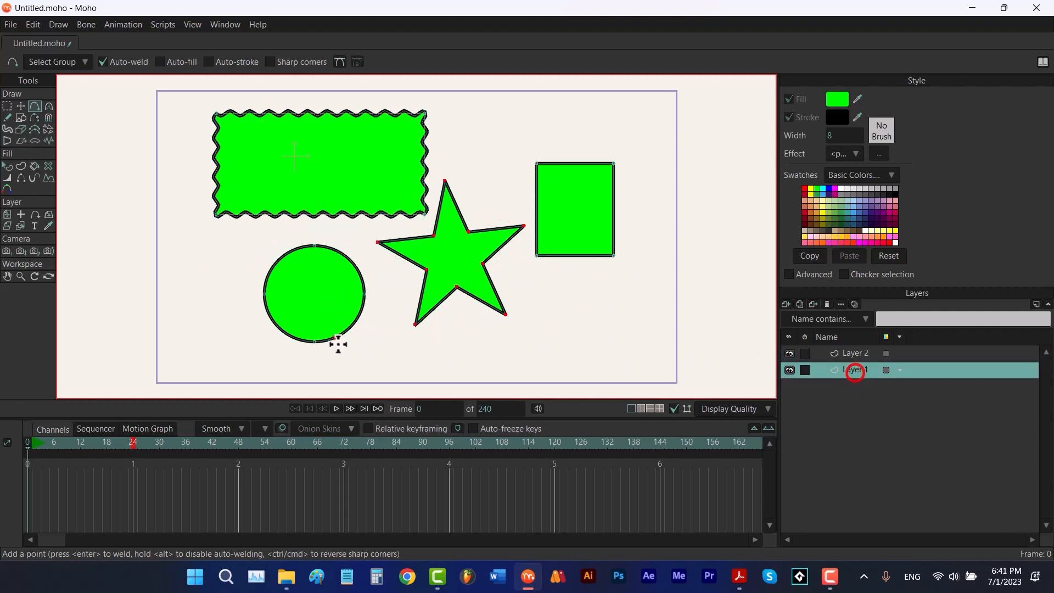
pyautogui.click(35, 214)
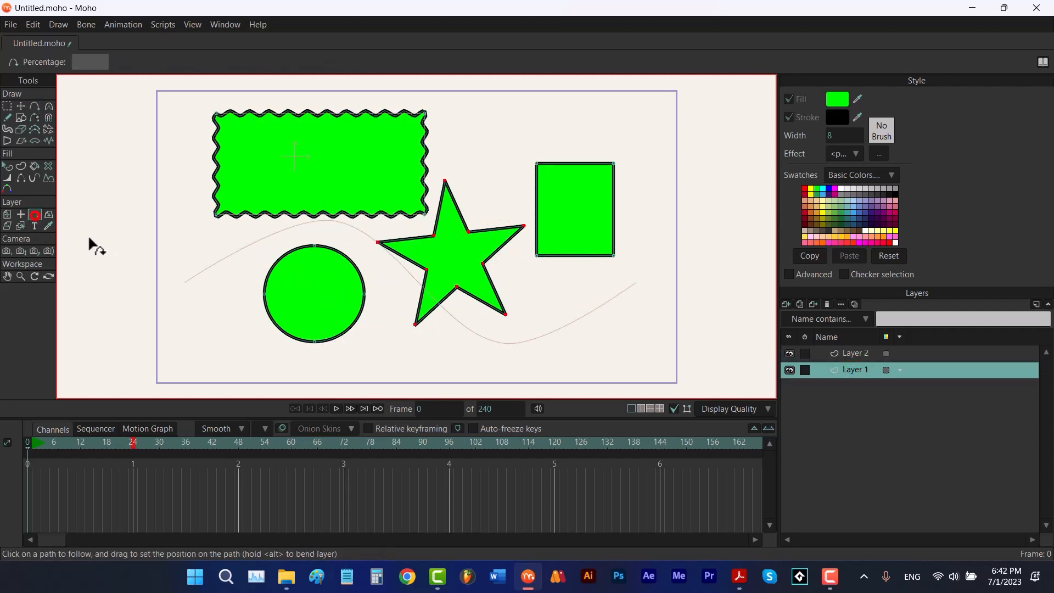
pyautogui.click(216, 267)
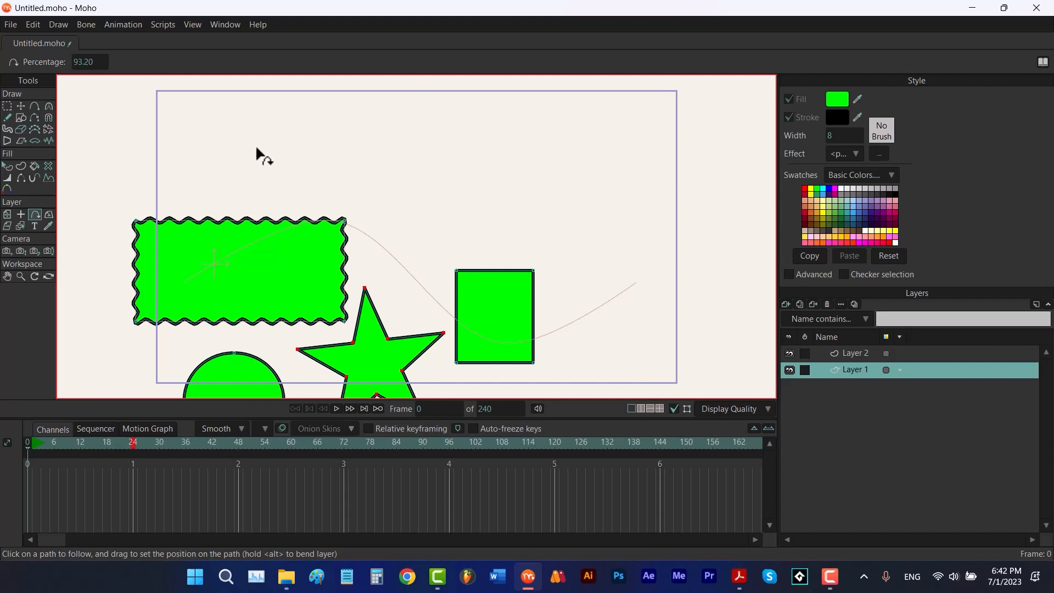
pyautogui.click(96, 62)
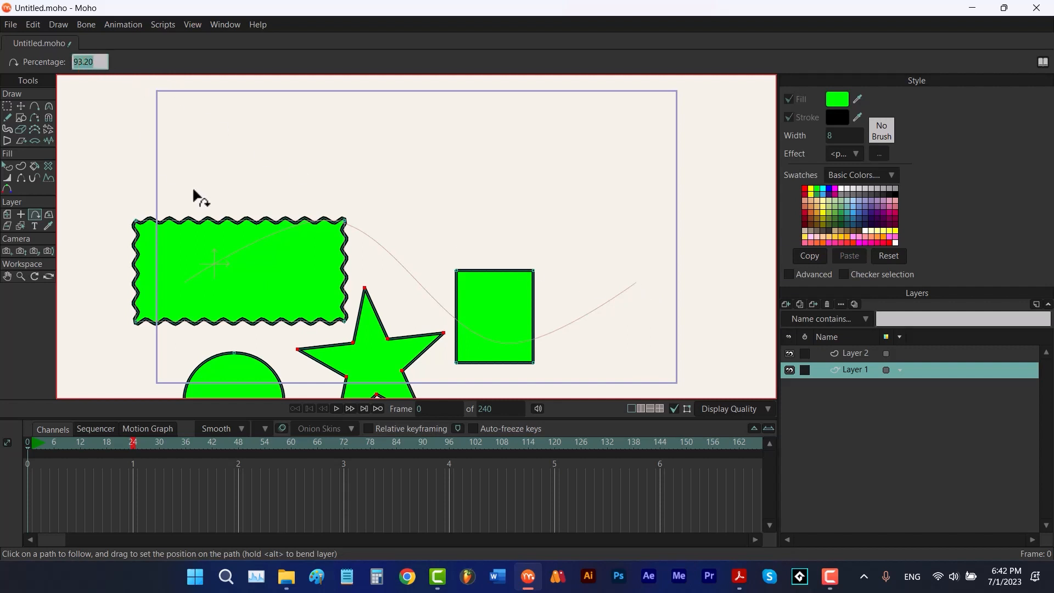
pyautogui.write('0')
pyautogui.press('Return')
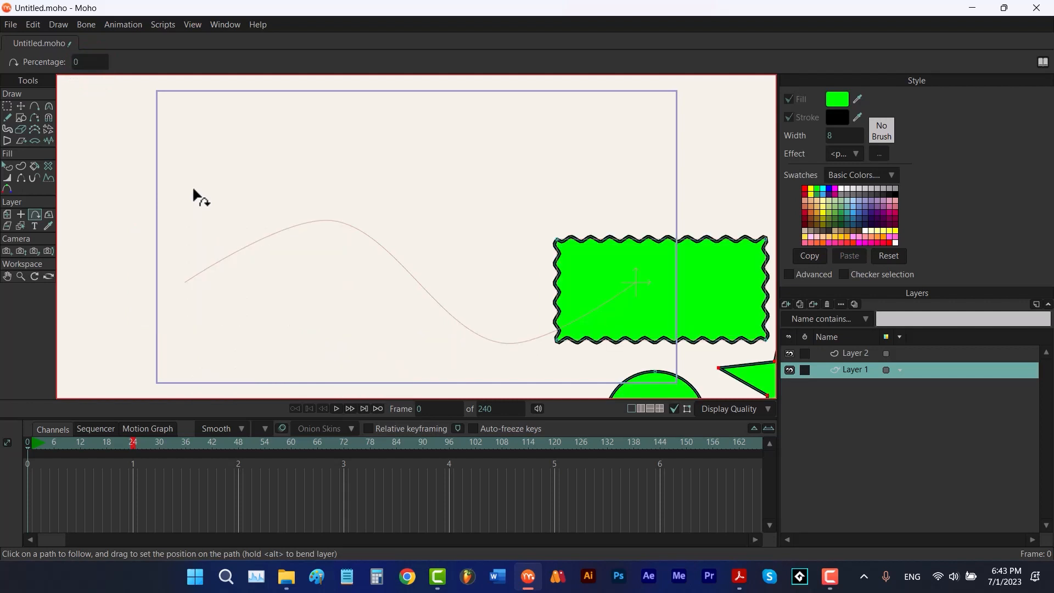
# At frame 24, set Layer 1's path-following percentage to 100
pyautogui.click(134, 443)
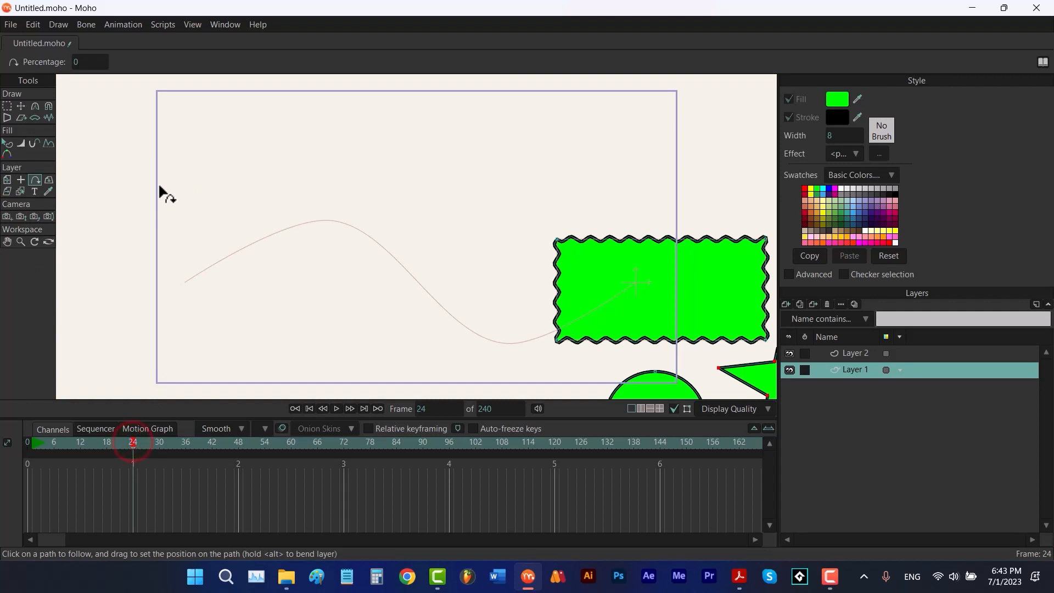
pyautogui.click(85, 62)
pyautogui.write('100')
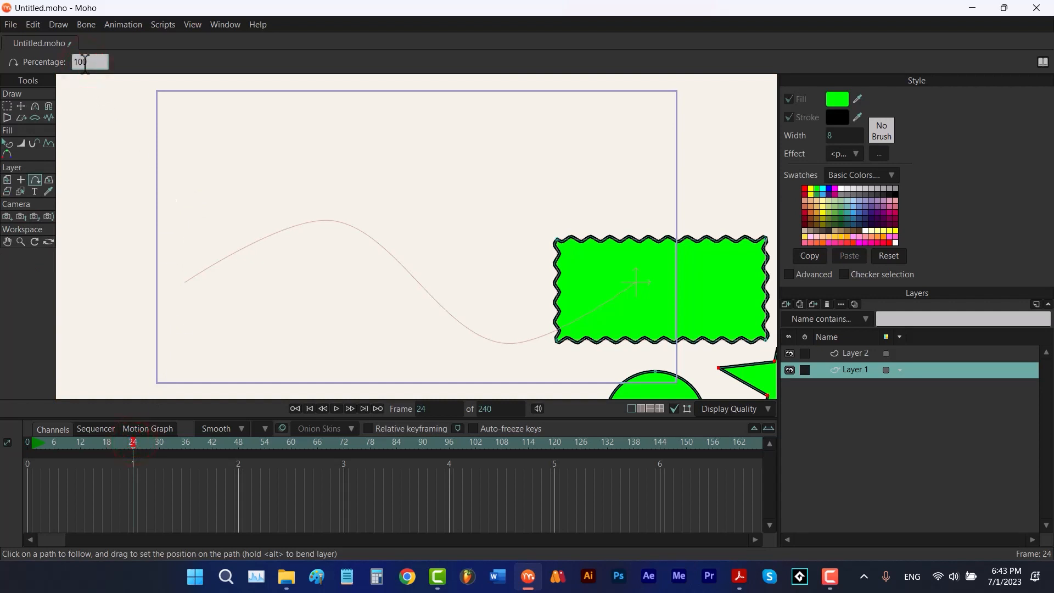
pyautogui.press('Return')
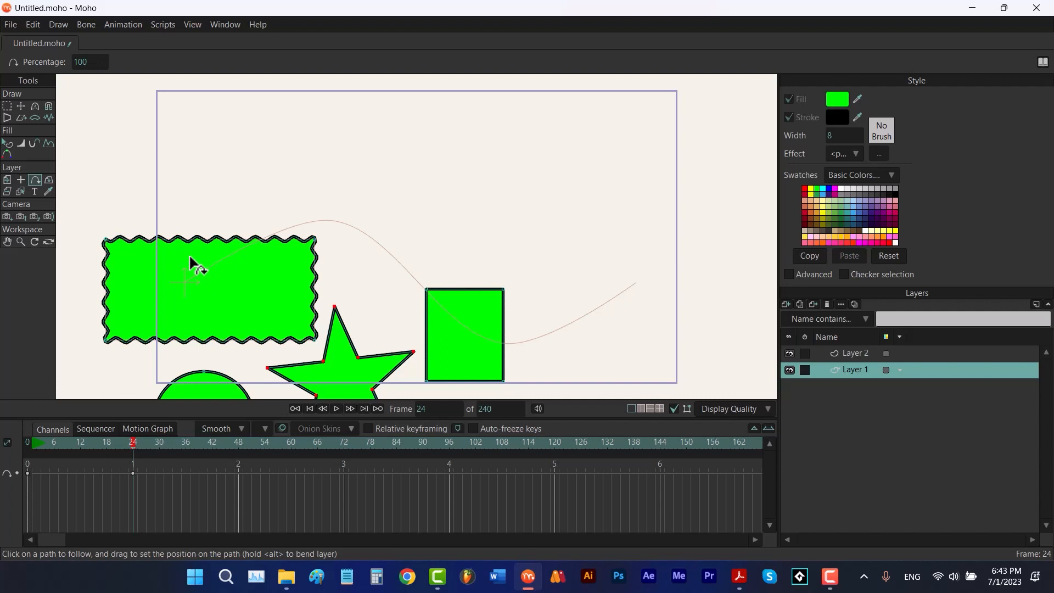
# Play back the path animation and stop it
pyautogui.press('space')
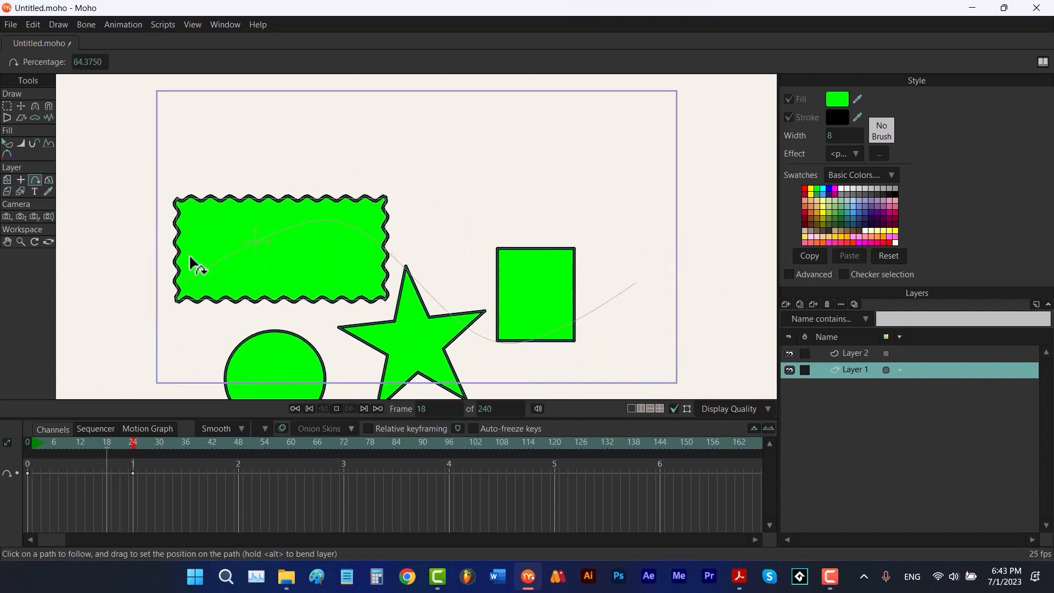
pyautogui.press('space')
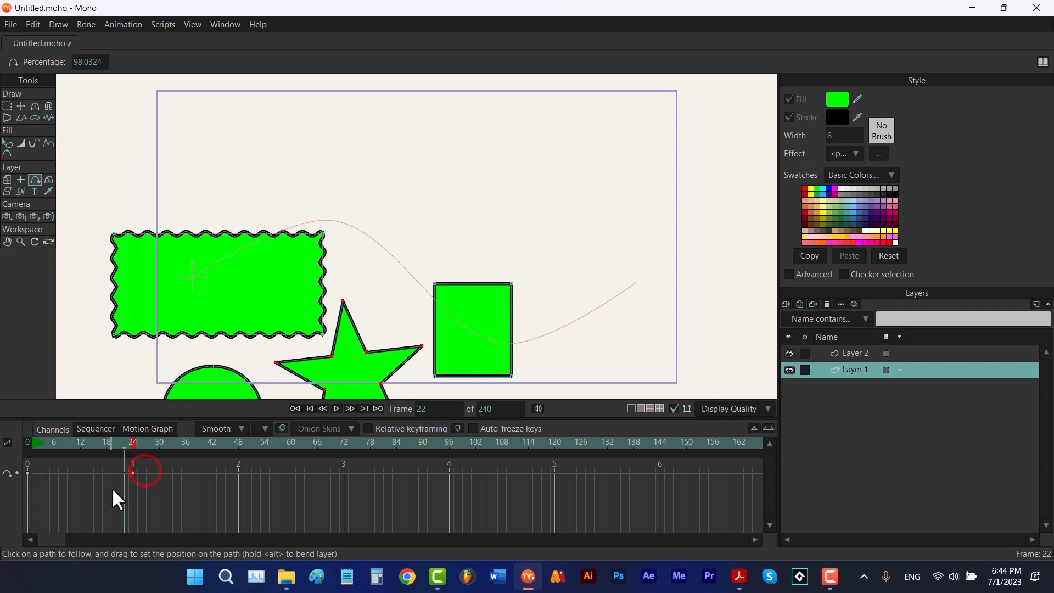
# Delete the path-following keyframe, return to frame 0 and delete Layer 2
pyautogui.press('Delete')
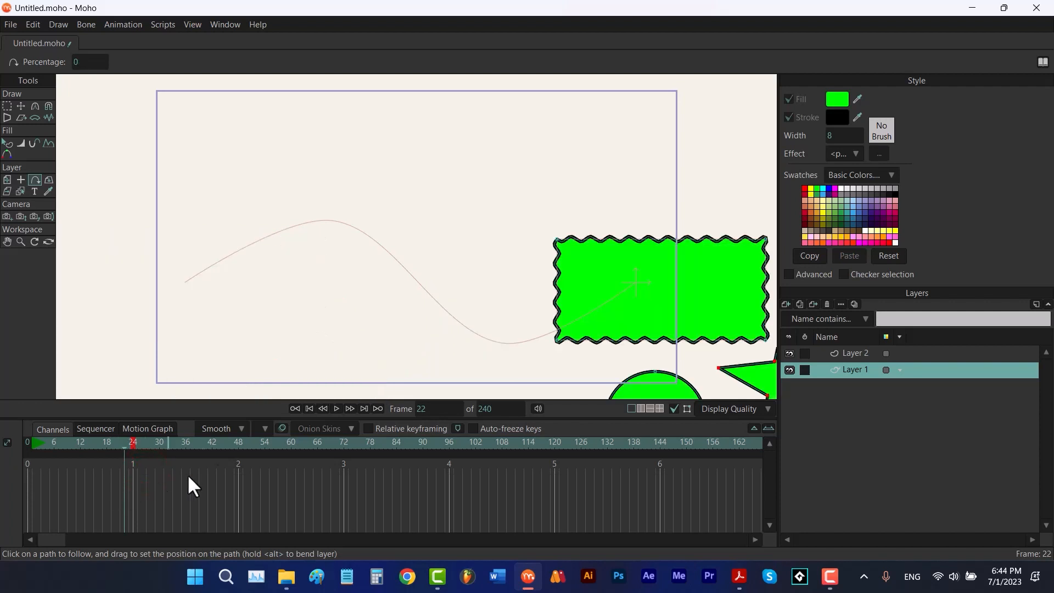
pyautogui.click(310, 408)
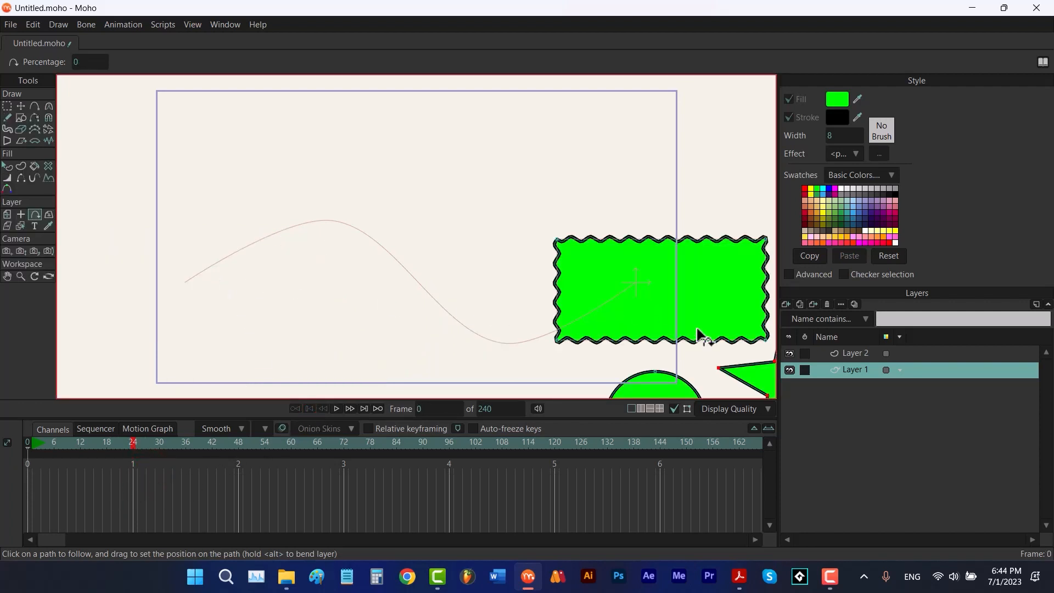
pyautogui.click(851, 353)
pyautogui.click(827, 304)
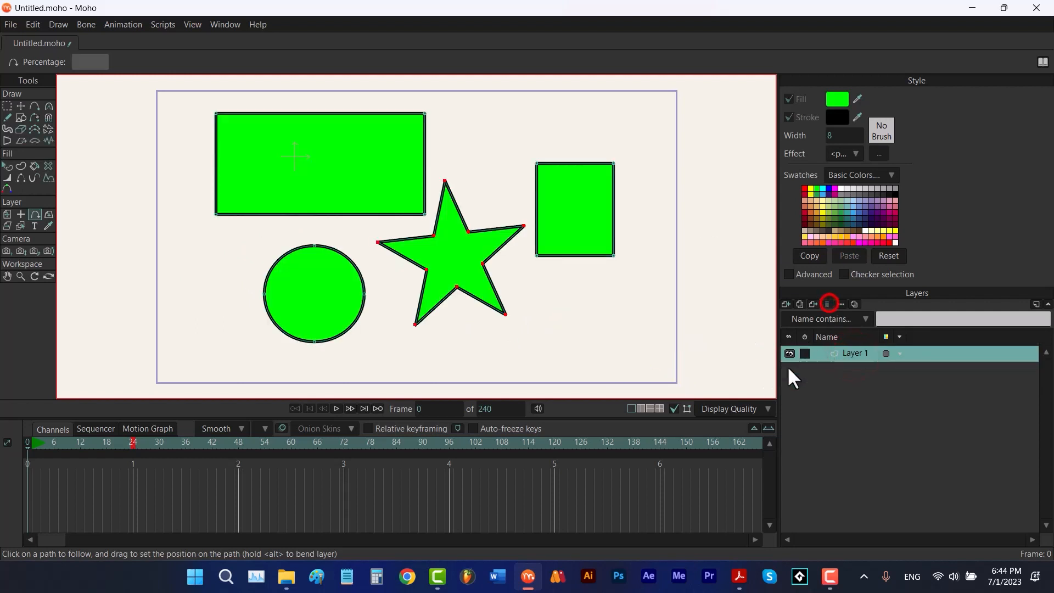
# Distort the star's points with the Perspective Points tool
pyautogui.click(48, 215)
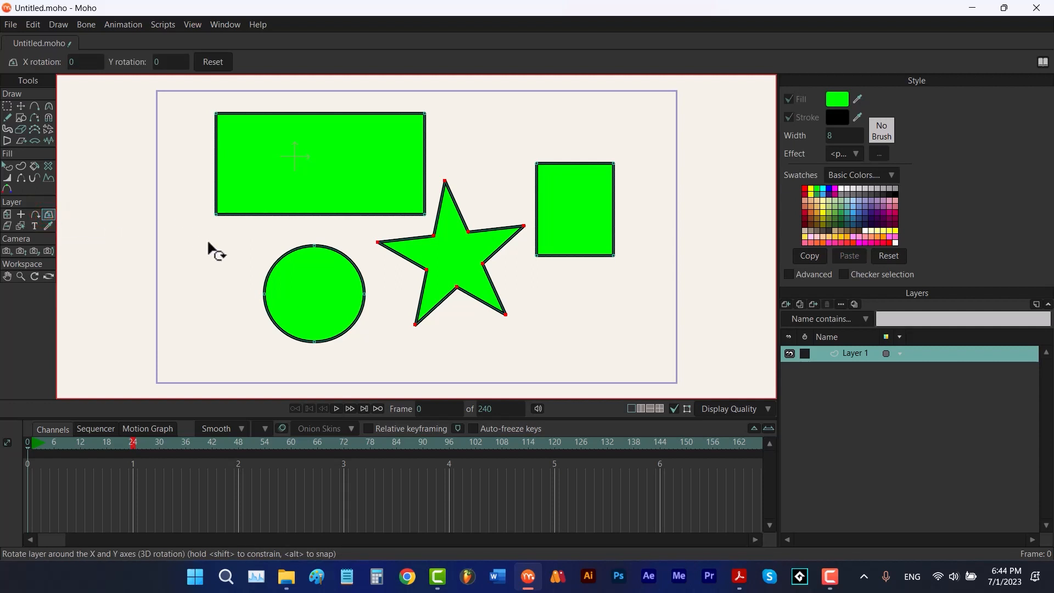
pyautogui.click(7, 142)
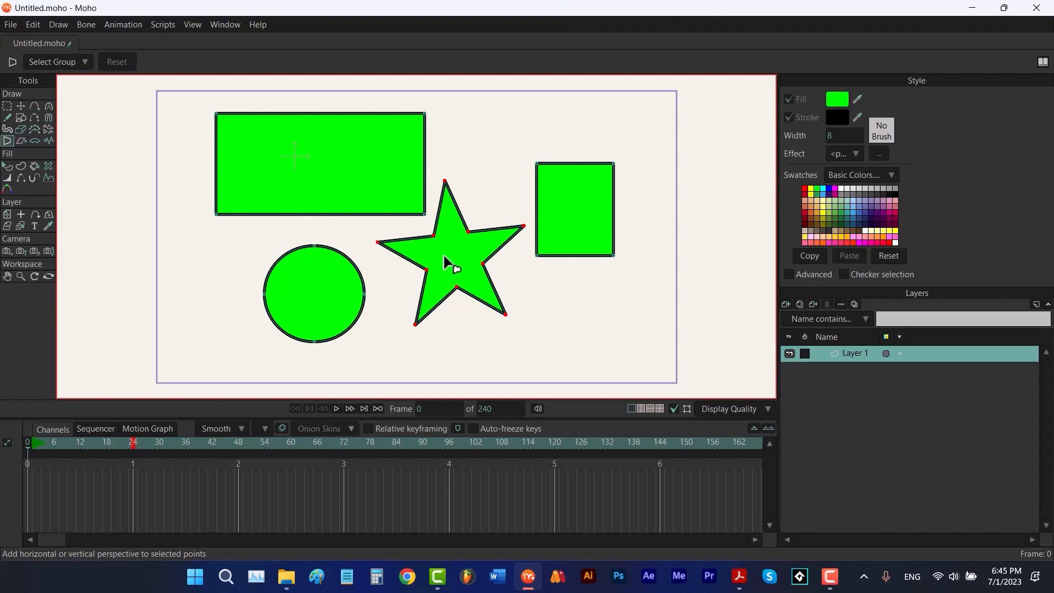
pyautogui.moveTo(444, 266); pyautogui.dragTo(485, 305)
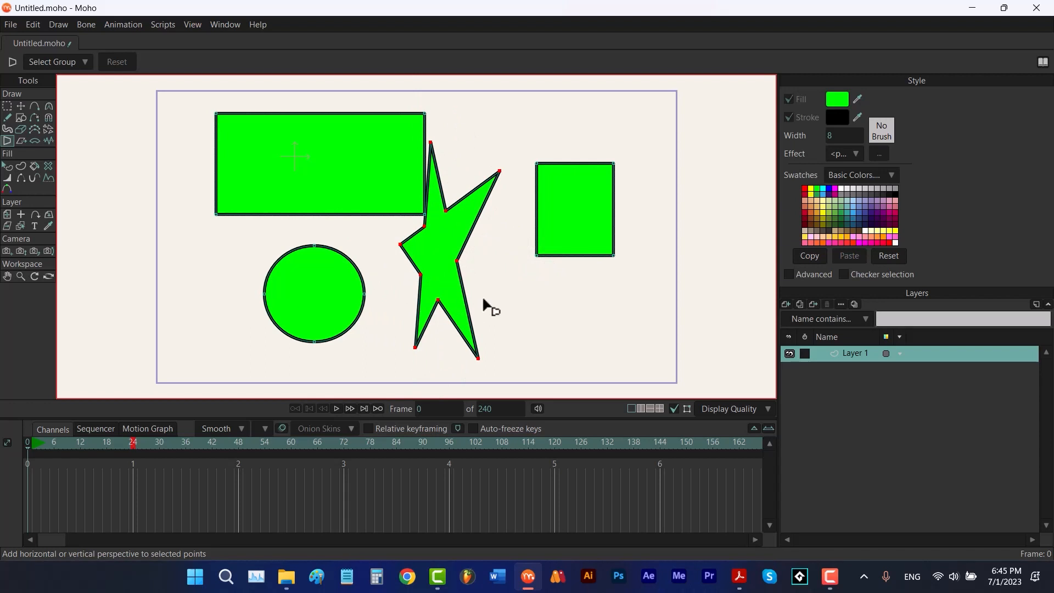
# Orbit the workspace view around the shapes, then reset the view
pyautogui.click(49, 277)
pyautogui.moveTo(455, 276); pyautogui.dragTo(472, 253)
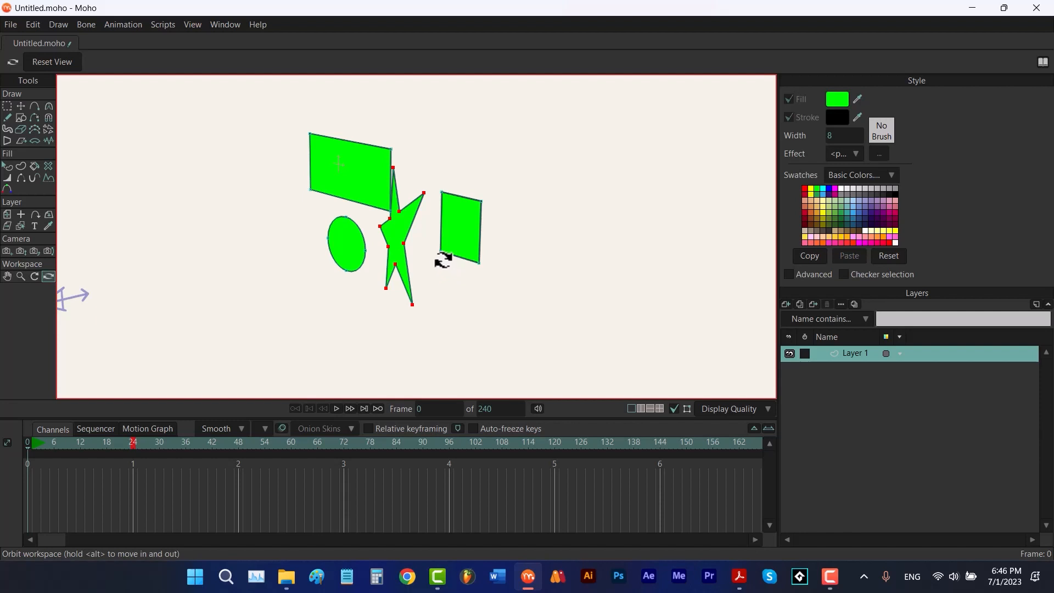
pyautogui.hotkey('ctrl', 'r')
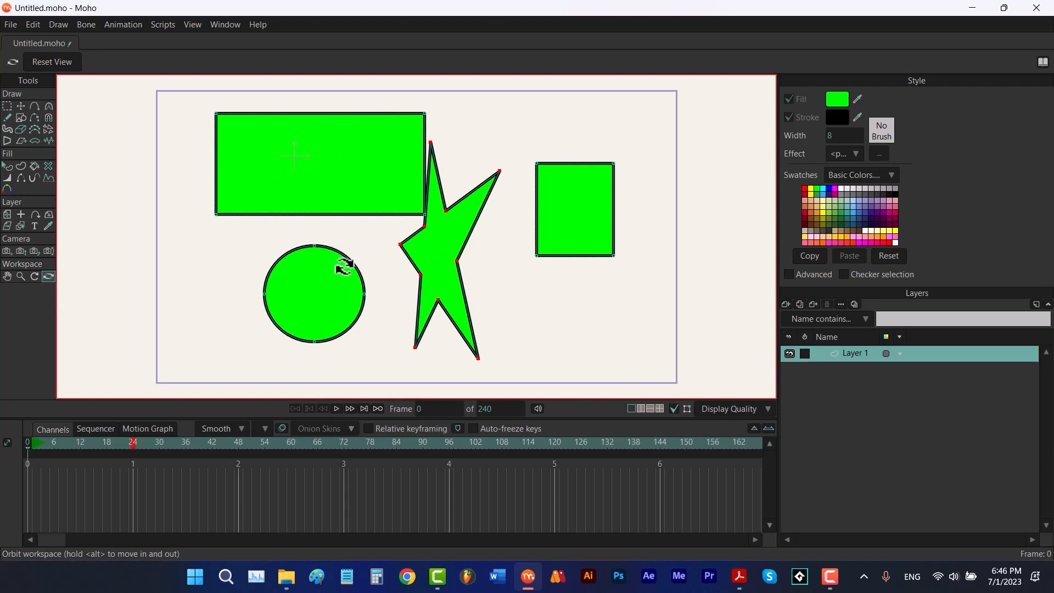
# Rotate the layer 45 degrees around the X axis with the 3D layer rotation tool
pyautogui.click(48, 214)
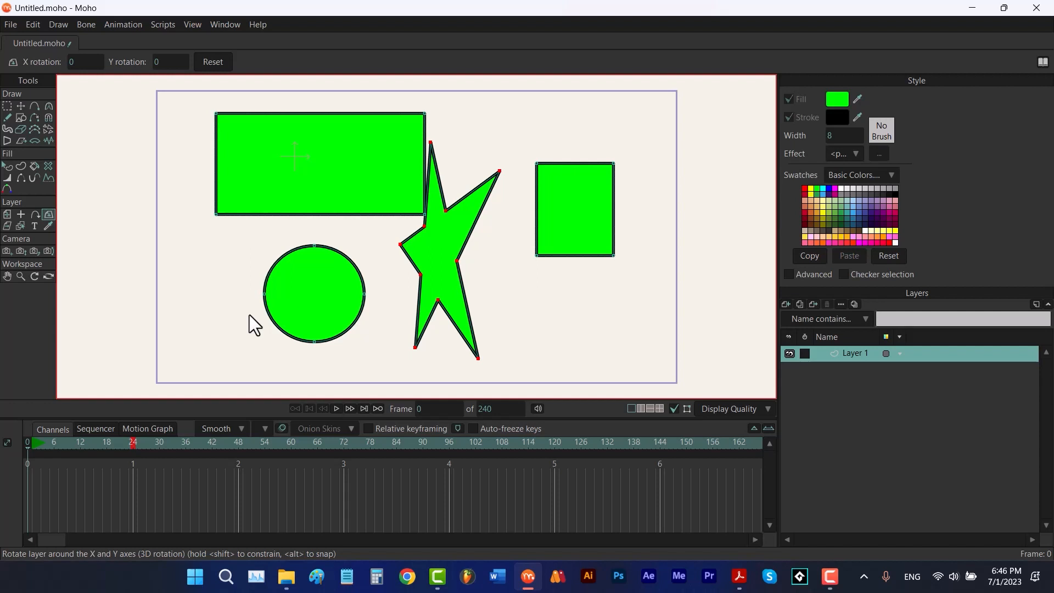
pyautogui.click(84, 62)
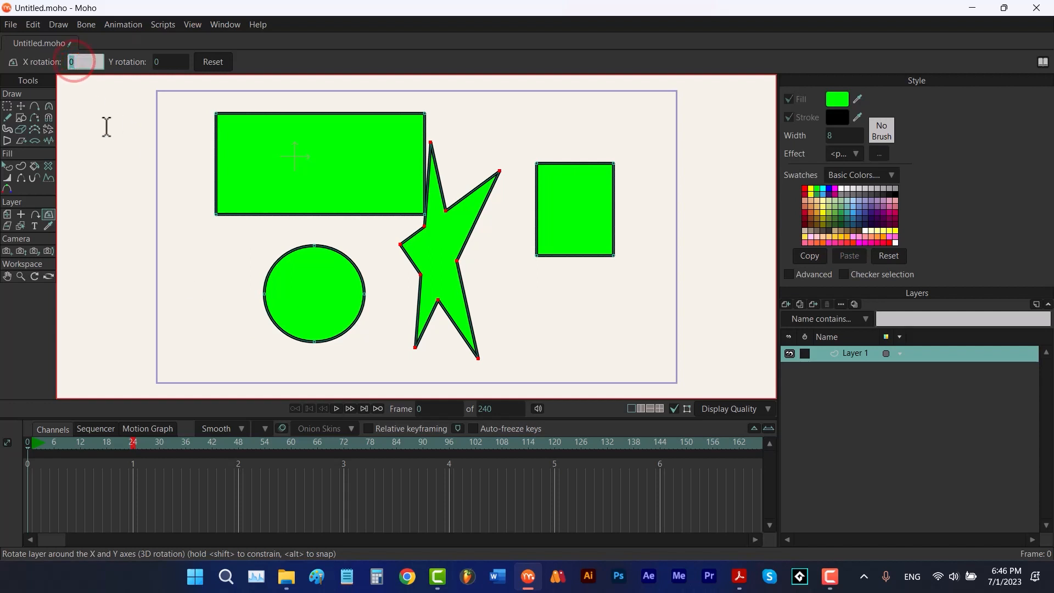
pyautogui.write('45')
pyautogui.press('Return')
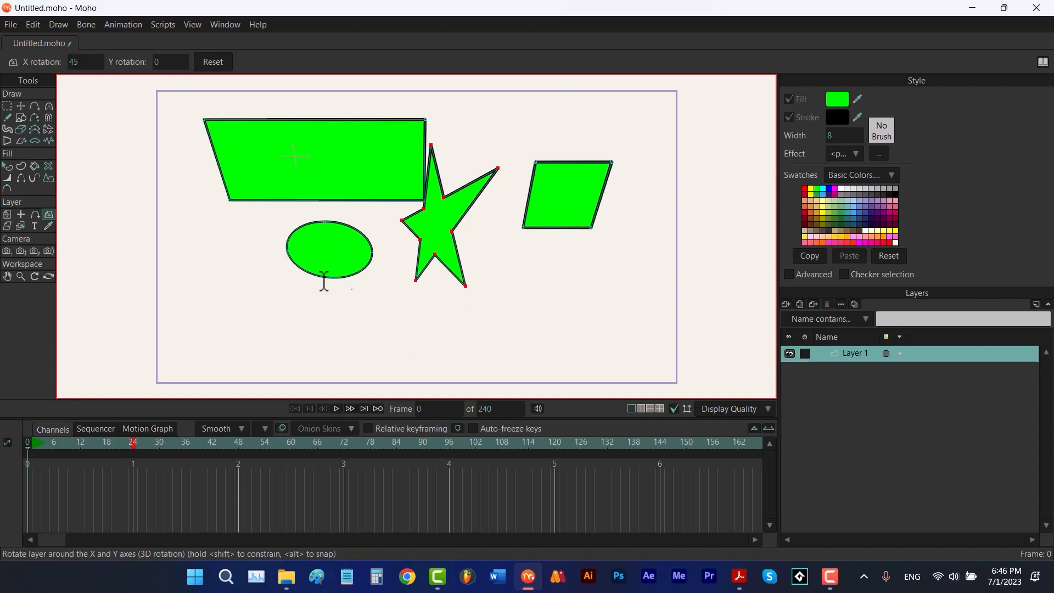
# Orbit the workspace view around the rotated shapes and reset the view
pyautogui.click(49, 276)
pyautogui.moveTo(545, 276); pyautogui.dragTo(466, 231)
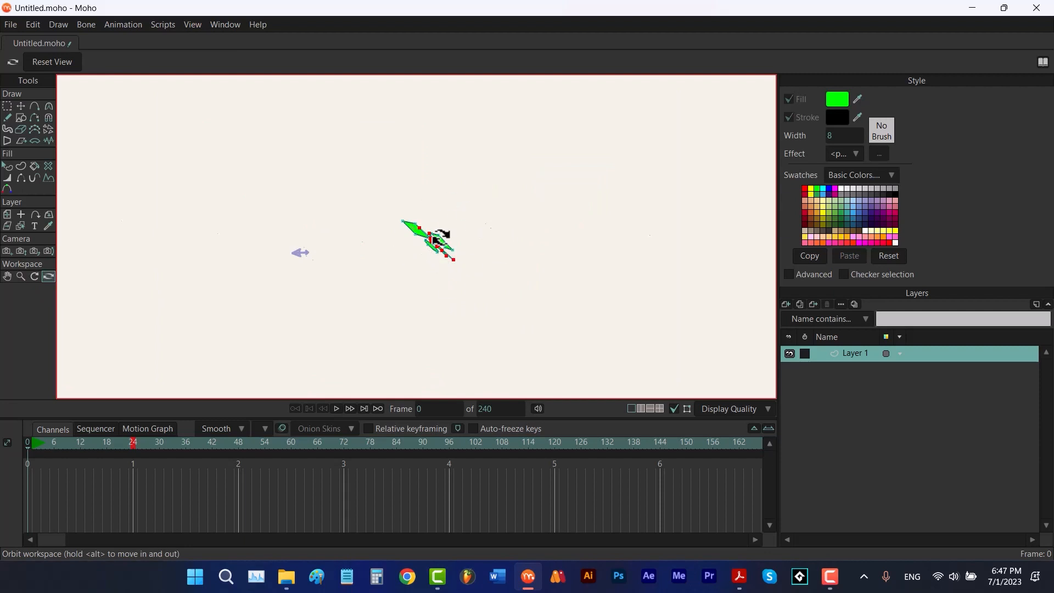
pyautogui.click(53, 62)
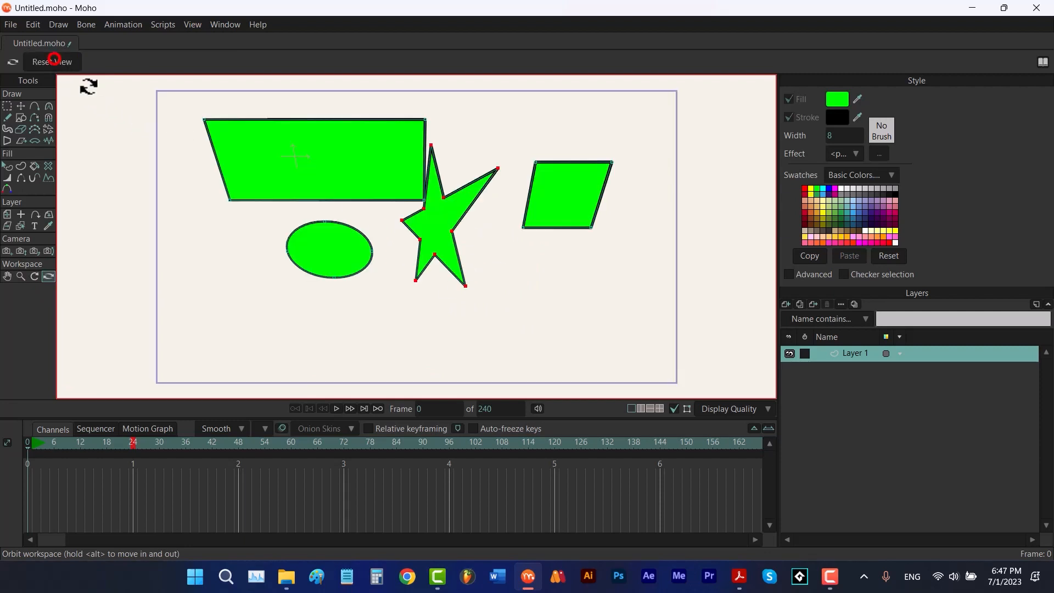
# Reset the layer's 3D rotation back to zero
pyautogui.click(48, 214)
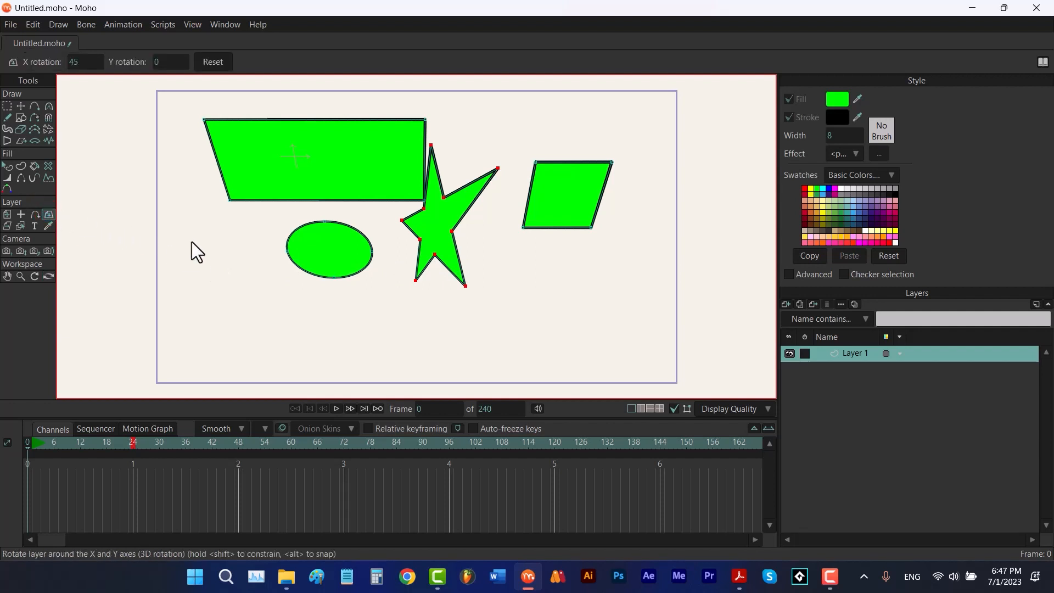
pyautogui.click(214, 62)
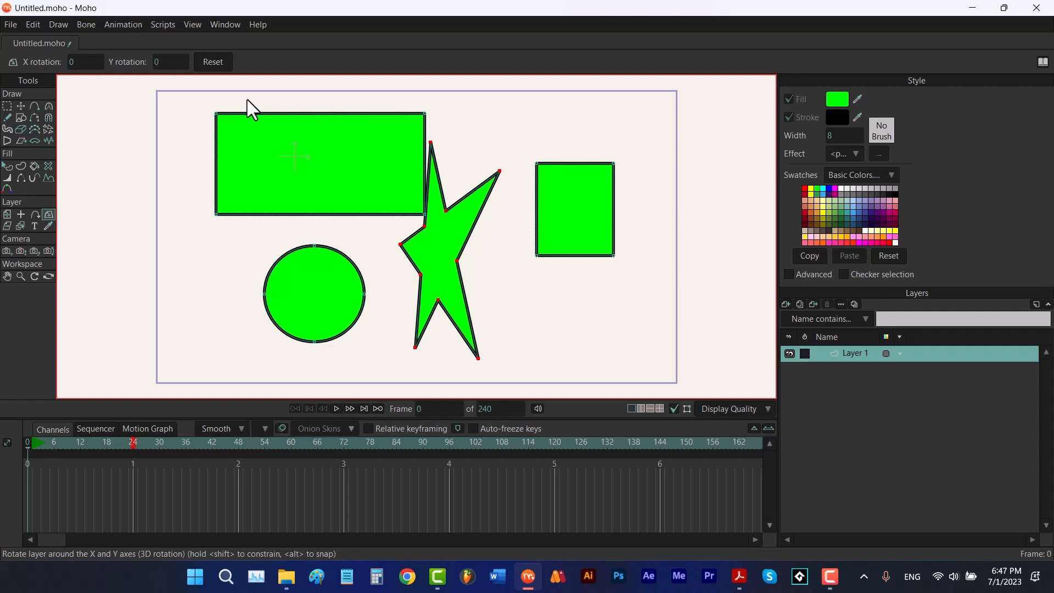
# Rotate the layer 45 degrees around the Y axis, then undo the rotation
pyautogui.click(171, 62)
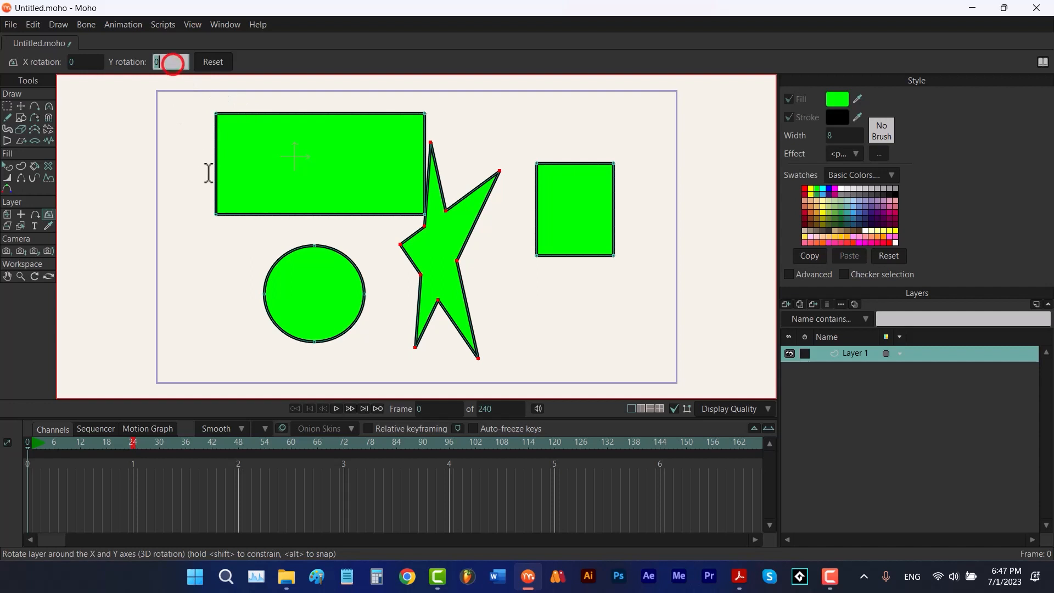
pyautogui.write('45')
pyautogui.press('Return')
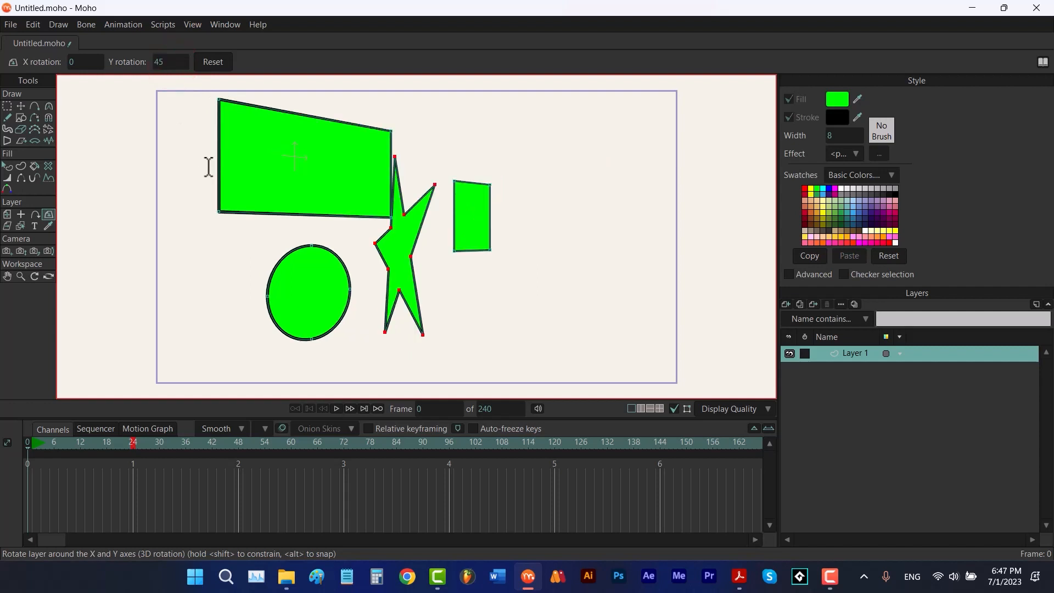
pyautogui.hotkey('ctrl', 'z')
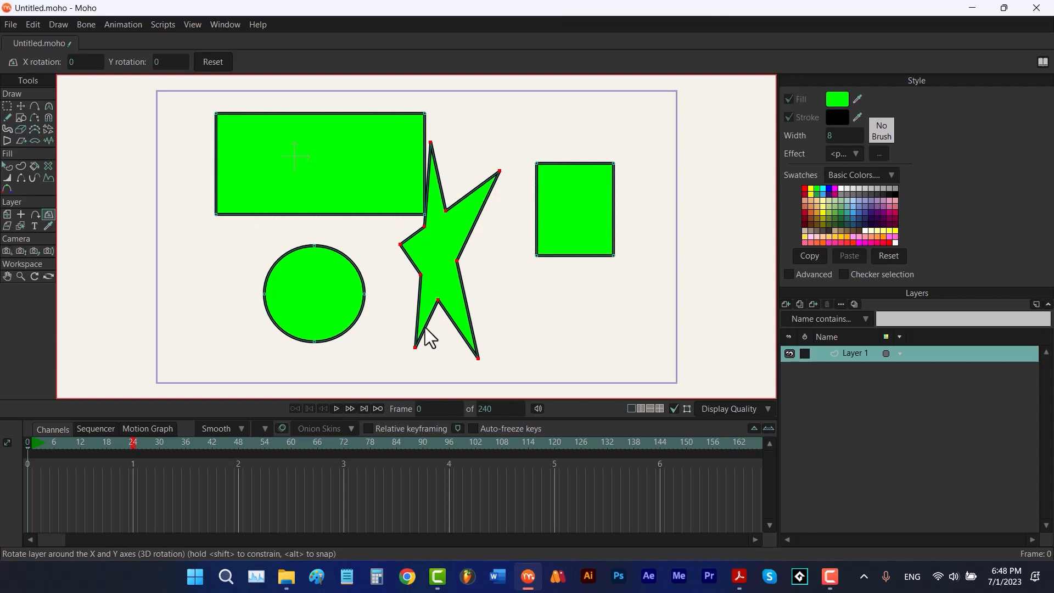
# Shear the layer freely with the Shear Layer tool, then reset the shear
pyautogui.click(7, 226)
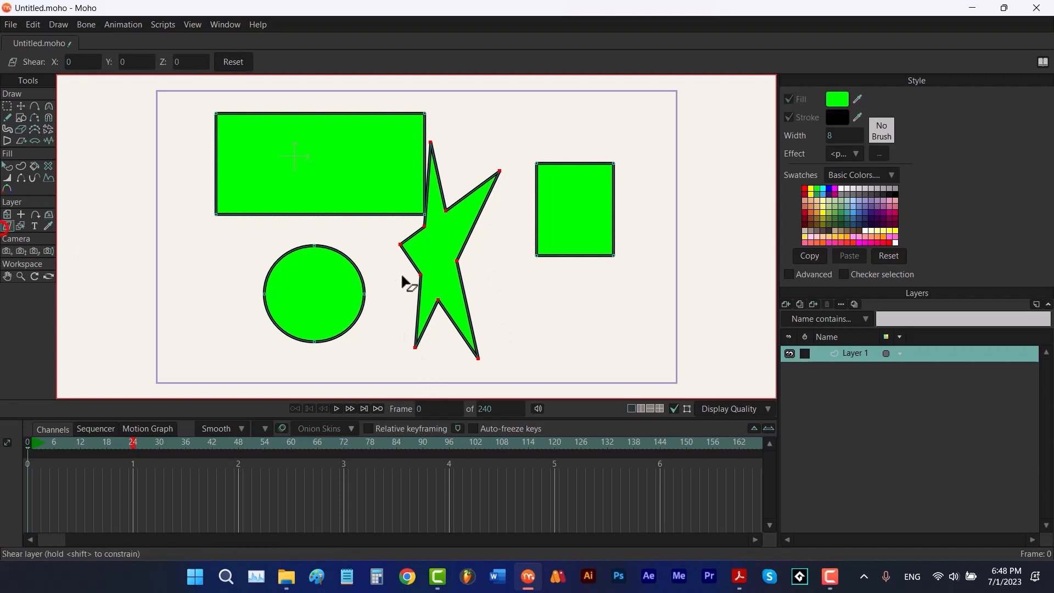
pyautogui.moveTo(412, 247); pyautogui.dragTo(442, 242)
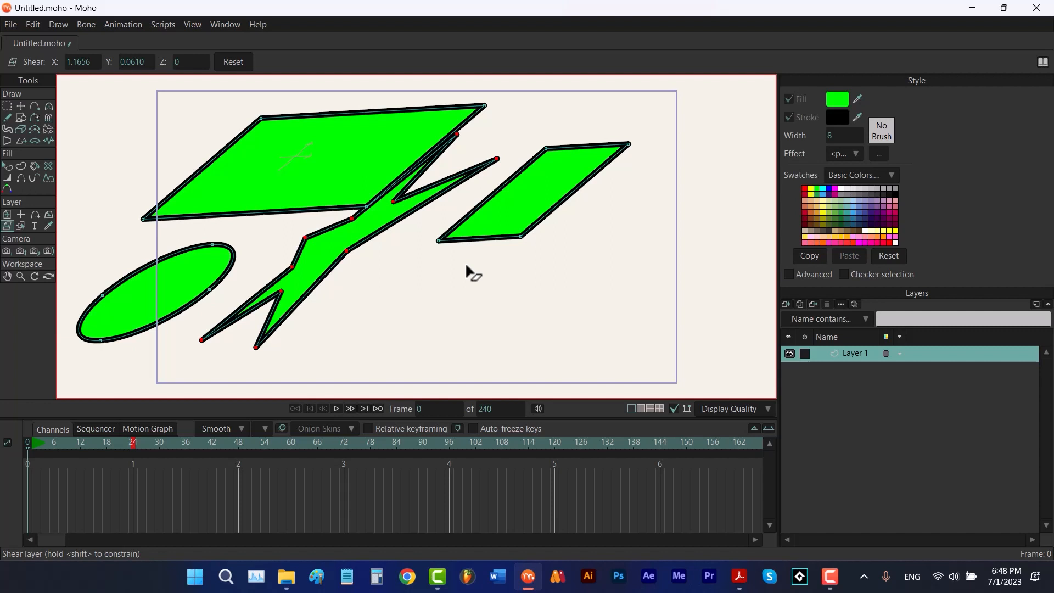
pyautogui.click(230, 62)
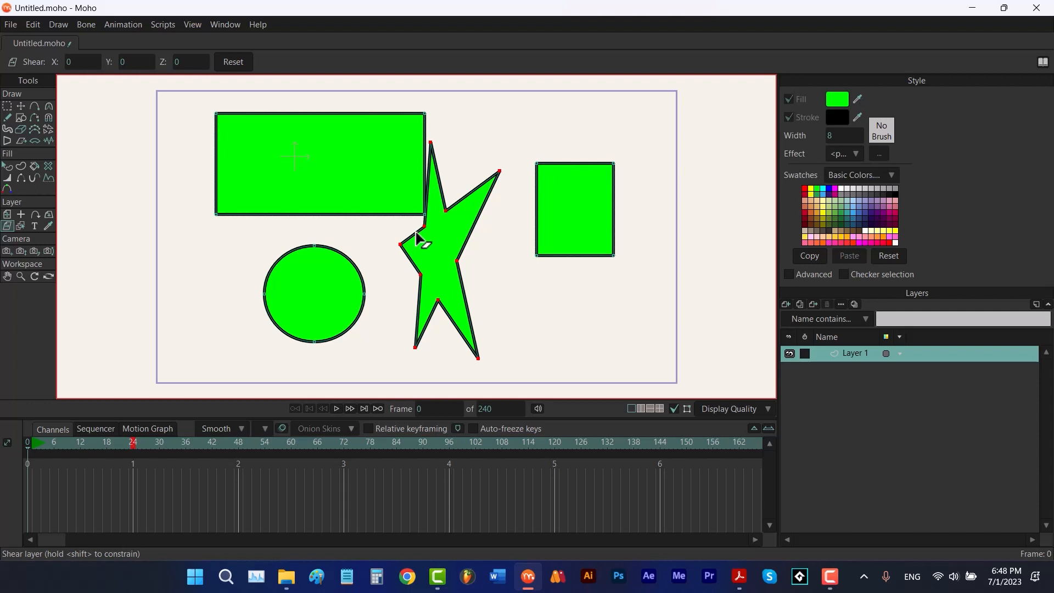
# Shear the layer horizontally and then vertically, and reset the shear again
pyautogui.moveTo(417, 239); pyautogui.dragTo(439, 241)
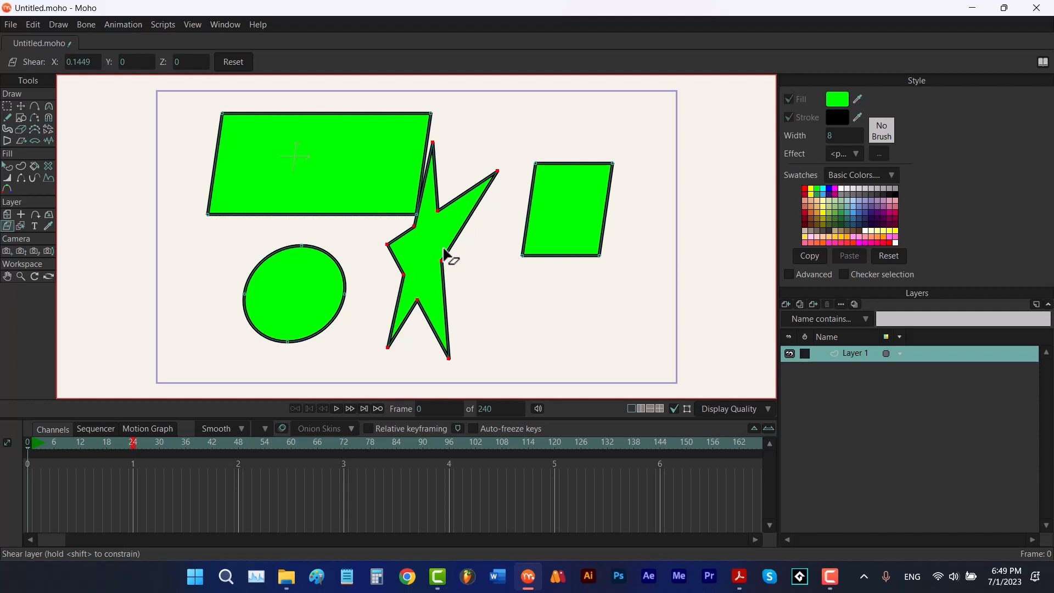
pyautogui.moveTo(446, 254); pyautogui.dragTo(461, 282)
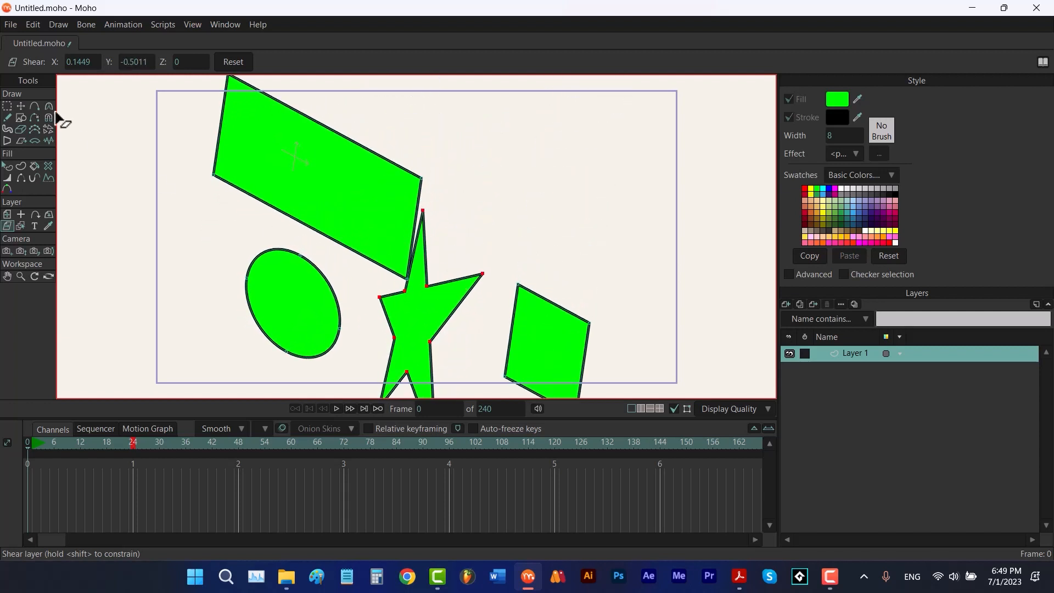
pyautogui.click(232, 61)
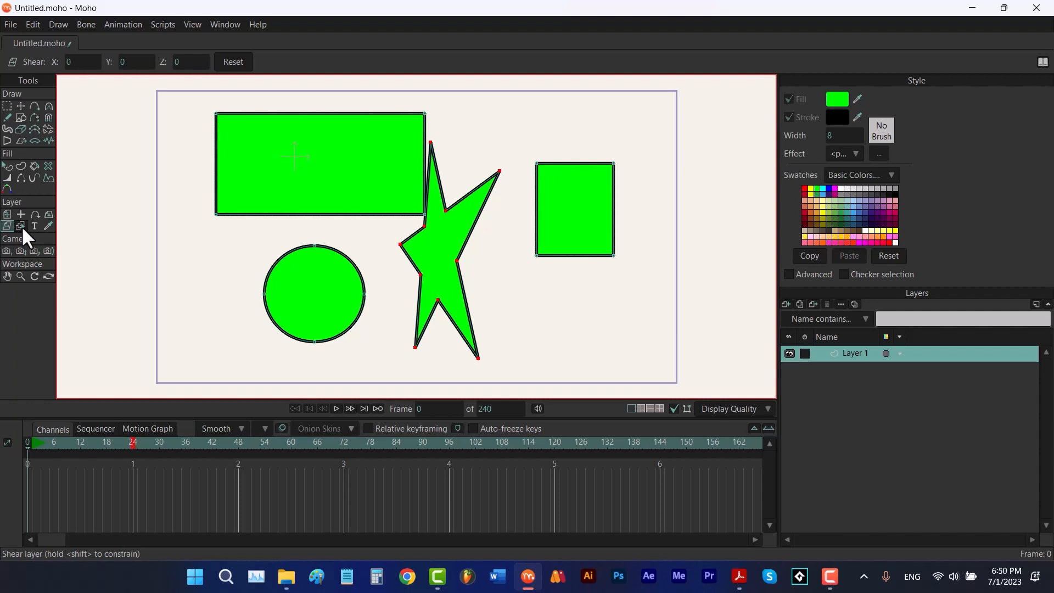
# Open the recent project Mom mosqioto sequences 3 4 7 9 11 17 second edition.moho
pyautogui.click(11, 24)
pyautogui.moveTo(63, 98)
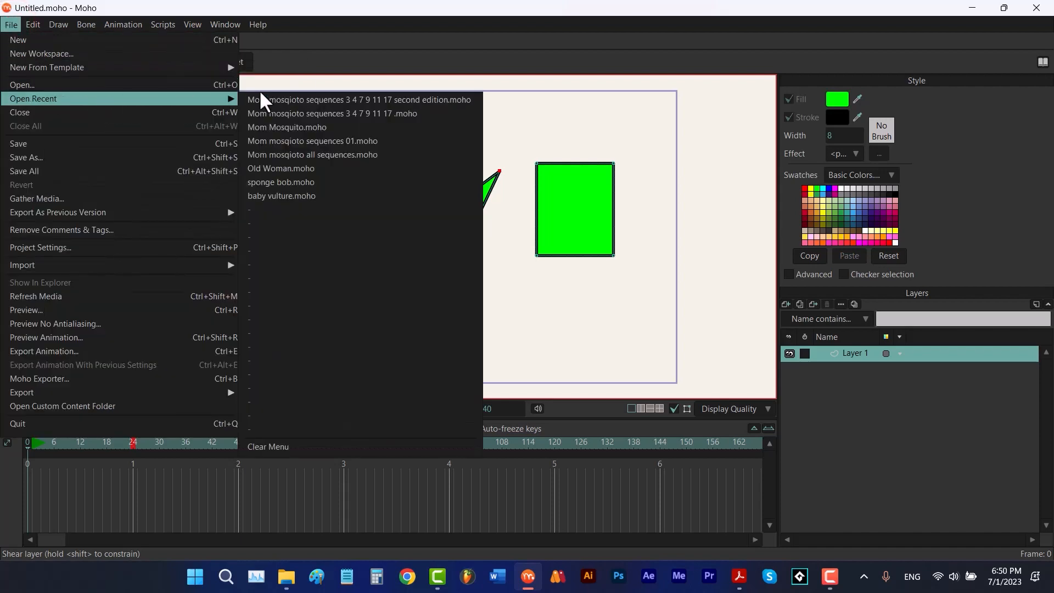
pyautogui.click(284, 99)
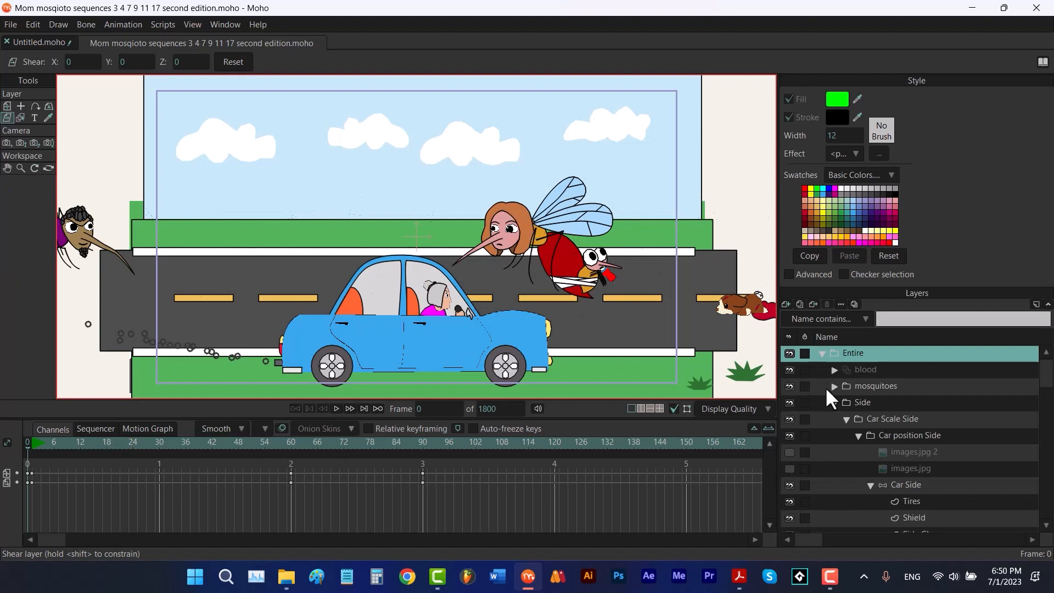
# Browse the project's layer list and select layers by picking the mosquito and car shapes on the canvas
pyautogui.scroll(-8, 987, 435)
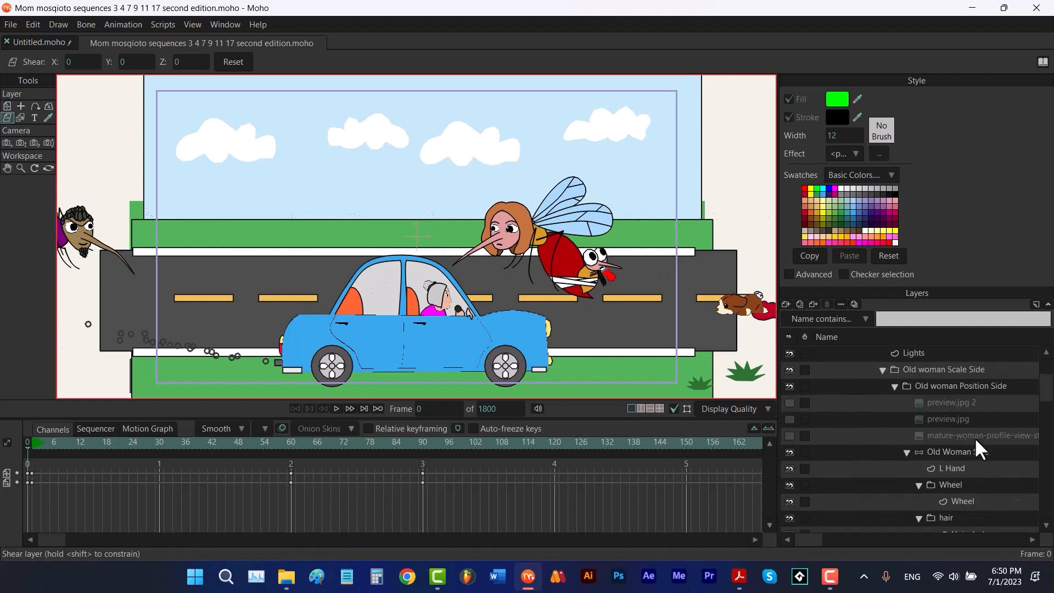
pyautogui.scroll(-4, 975, 451)
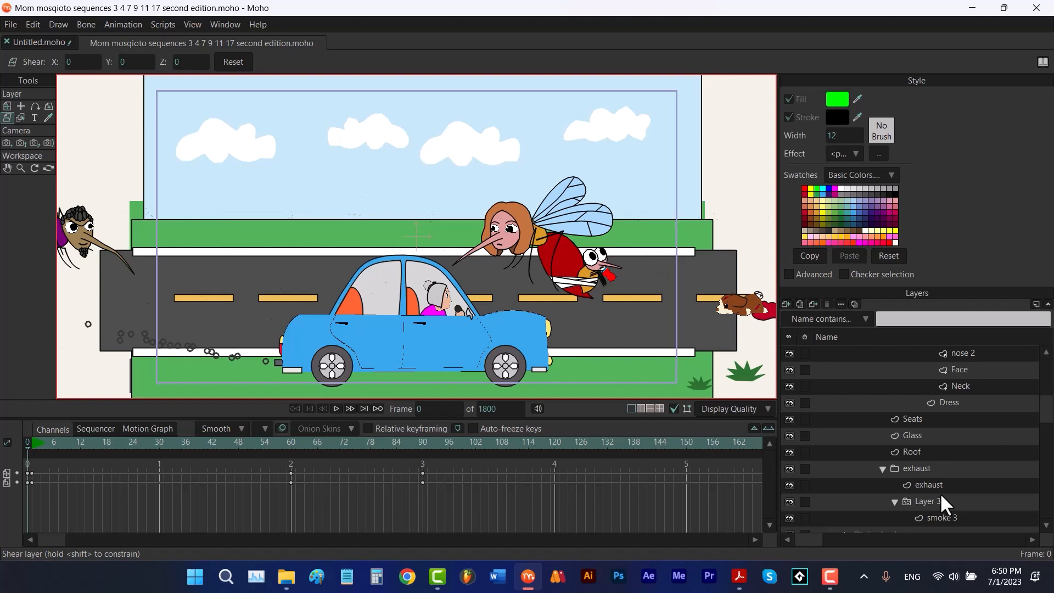
pyautogui.click(20, 117)
pyautogui.click(518, 219)
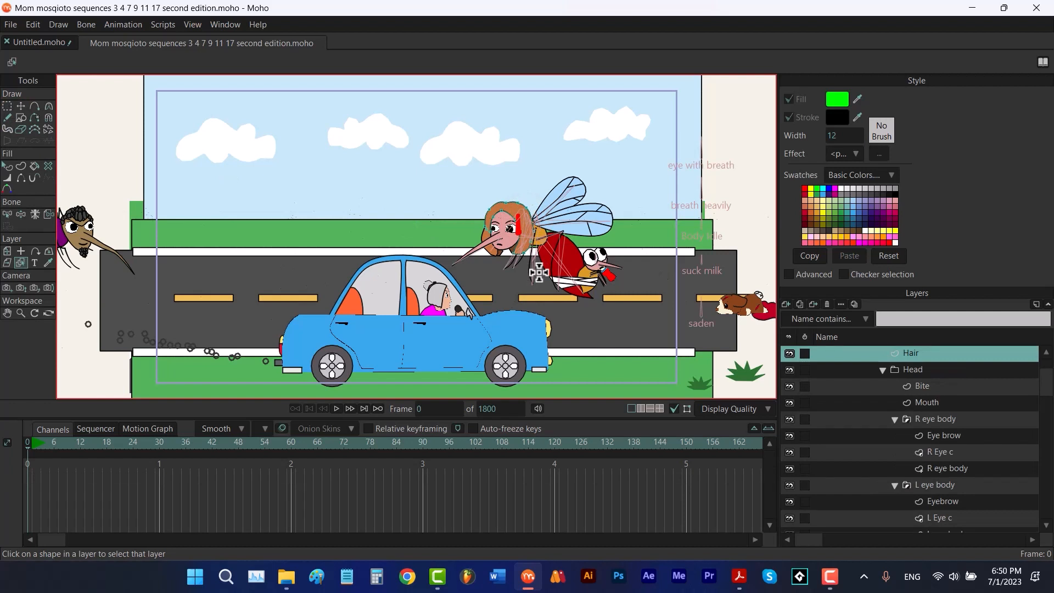
pyautogui.click(316, 329)
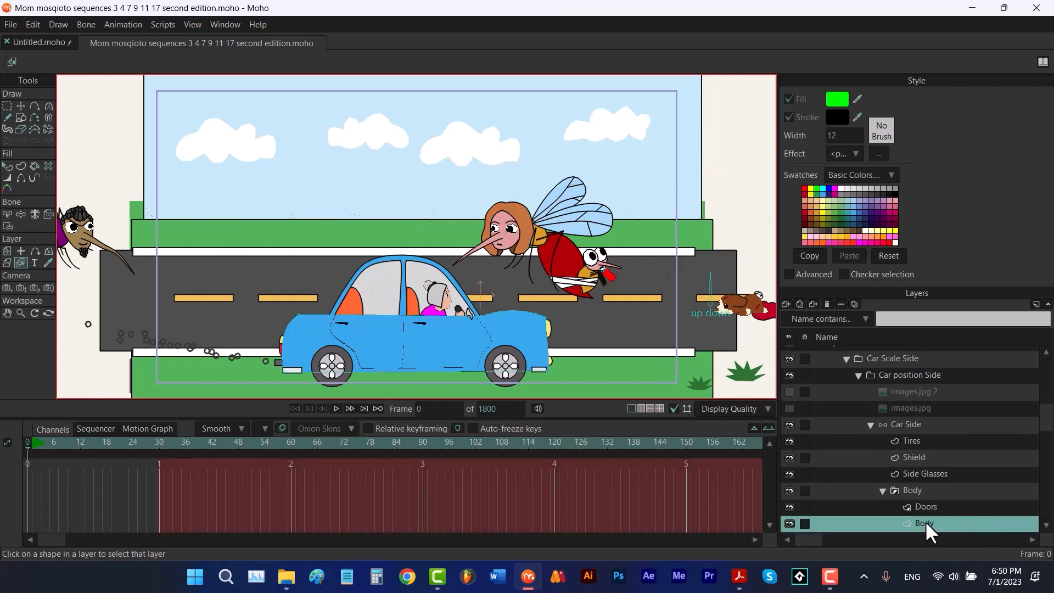
pyautogui.click(585, 271)
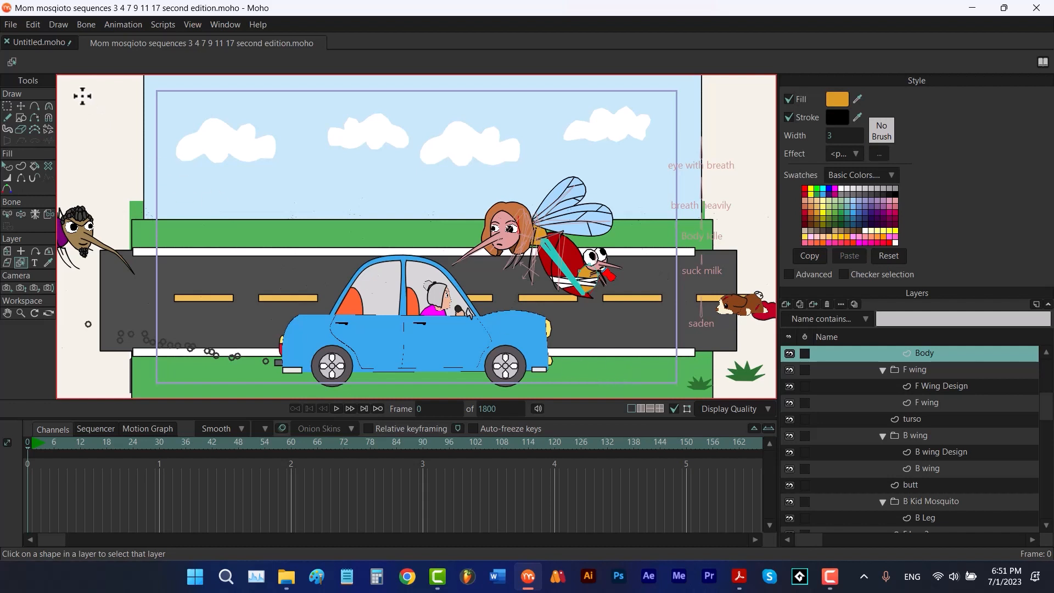
# Return to the Untitled document and delete all shapes in Layer 1
pyautogui.click(39, 42)
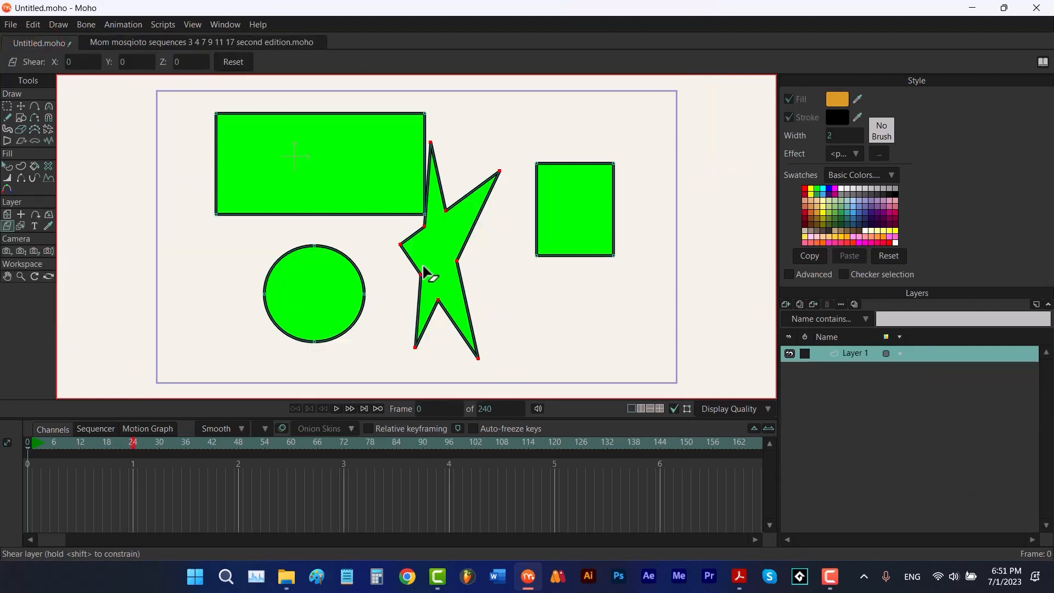
pyautogui.press('t')
pyautogui.hotkey('ctrl', 'a')
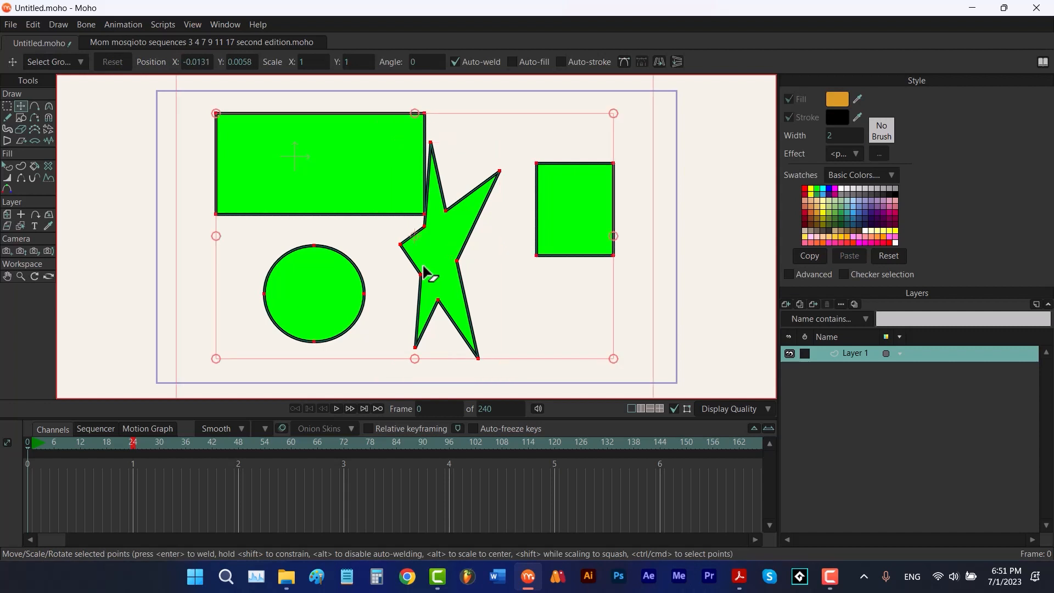
pyautogui.press('Delete')
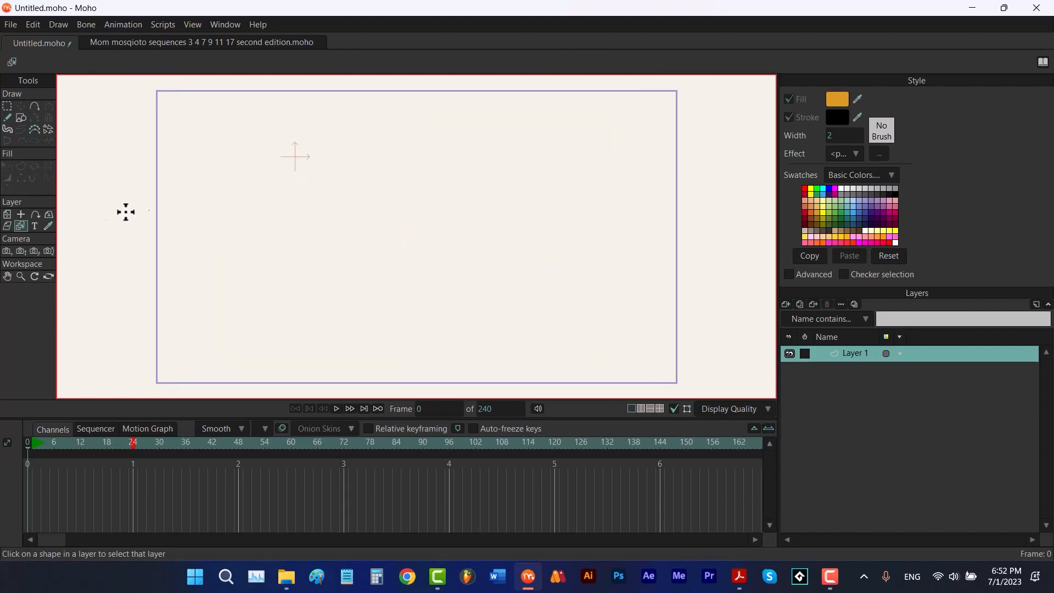
# Reset Layer 1's origin with the Set Origin tool
pyautogui.click(19, 214)
pyautogui.click(173, 71)
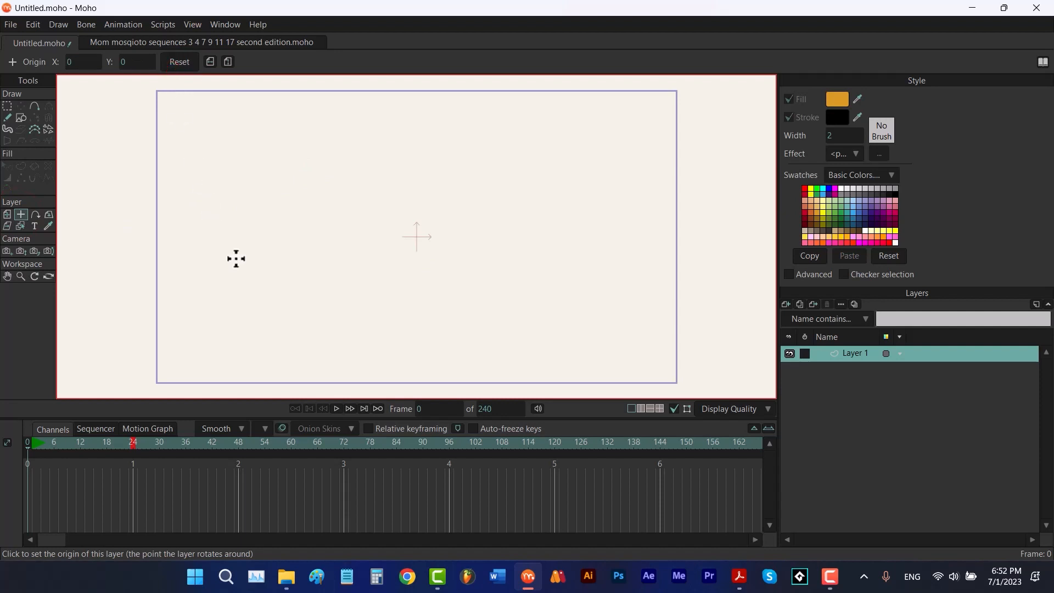
# Start inserting text and enter Hello as the text
pyautogui.click(35, 226)
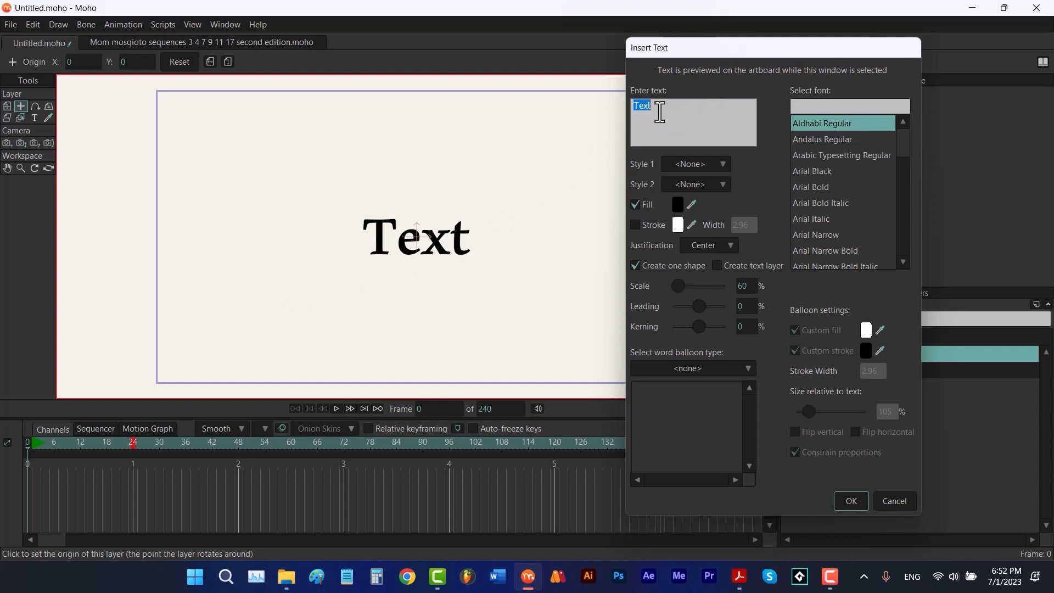
pyautogui.write('Hello')
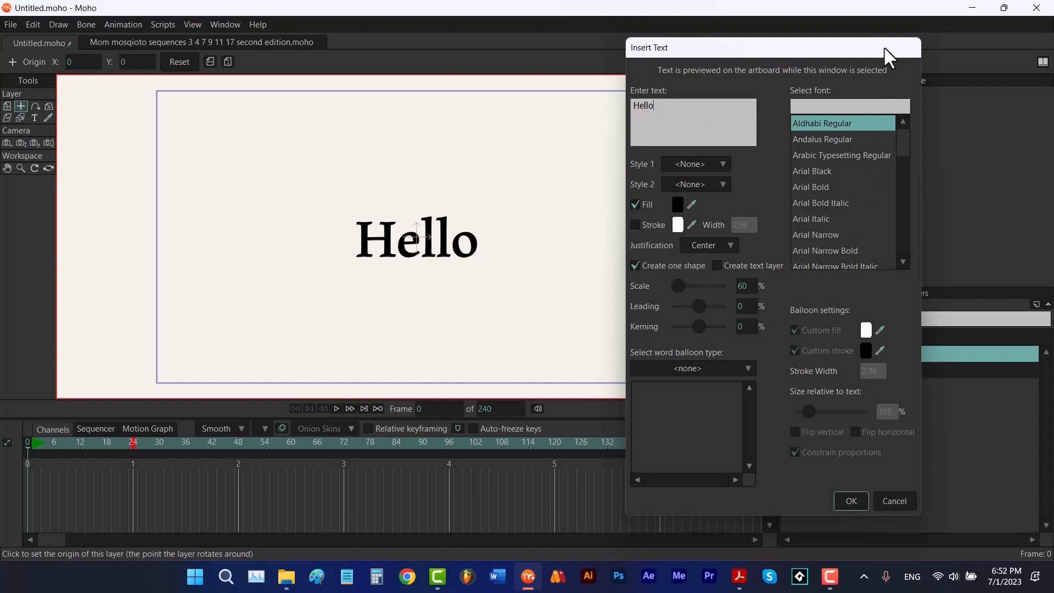
pyautogui.moveTo(883, 46); pyautogui.dragTo(760, 102)
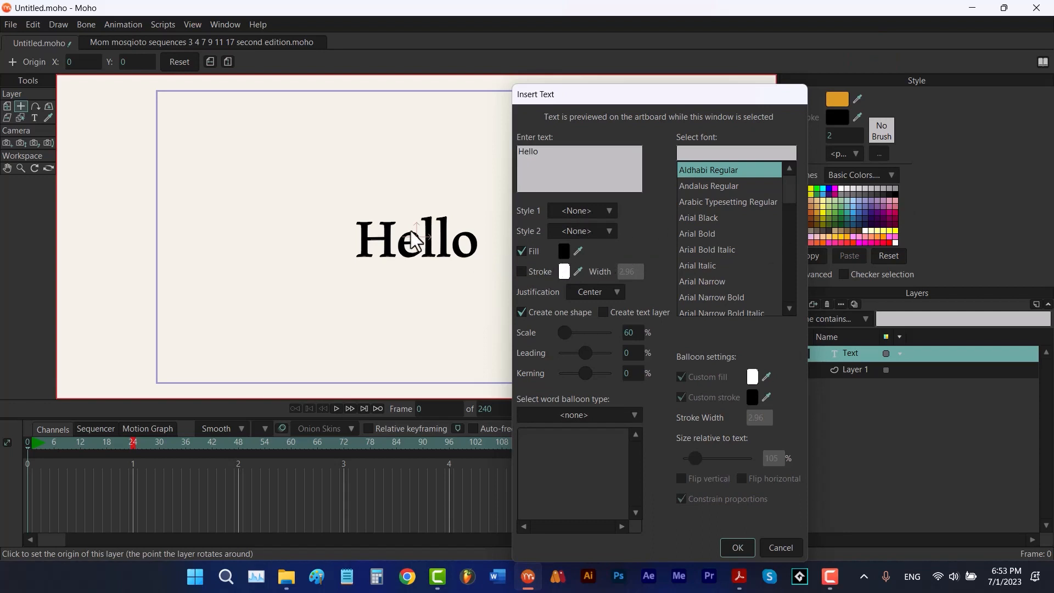
# Enable a stroke on the text and set its width to 8
pyautogui.click(521, 271)
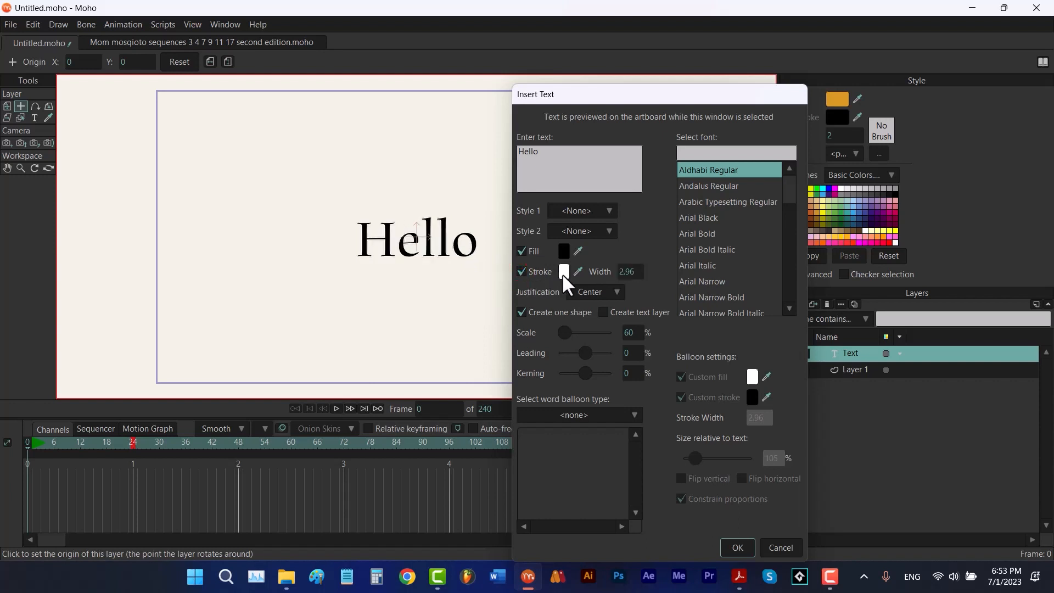
pyautogui.doubleClick(634, 272)
pyautogui.write('8')
# Set the text stroke color to dark red 7B0000
pyautogui.click(564, 271)
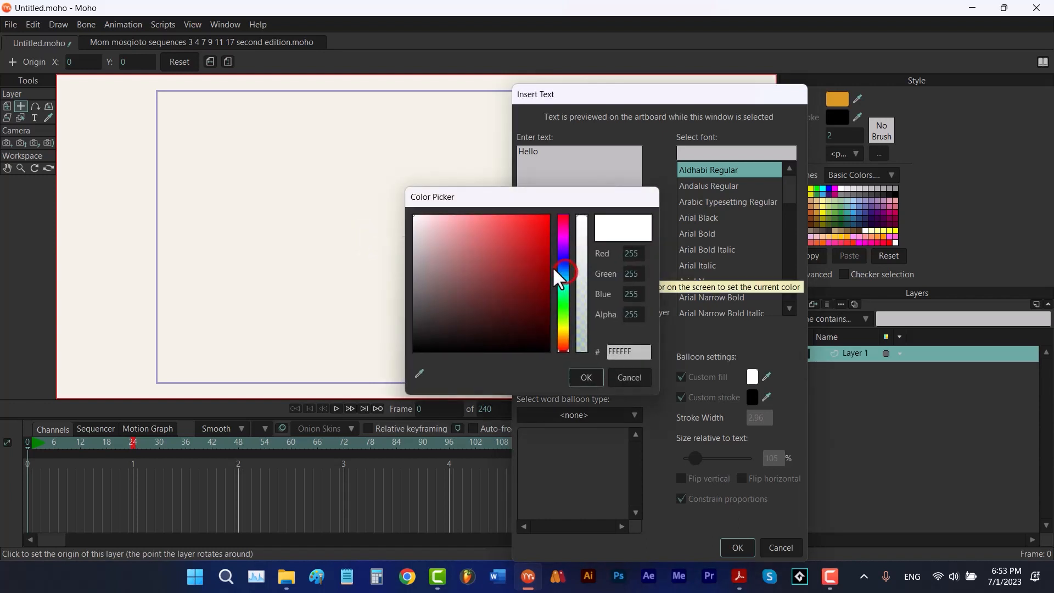
pyautogui.click(542, 268)
pyautogui.moveTo(542, 268); pyautogui.dragTo(549, 286)
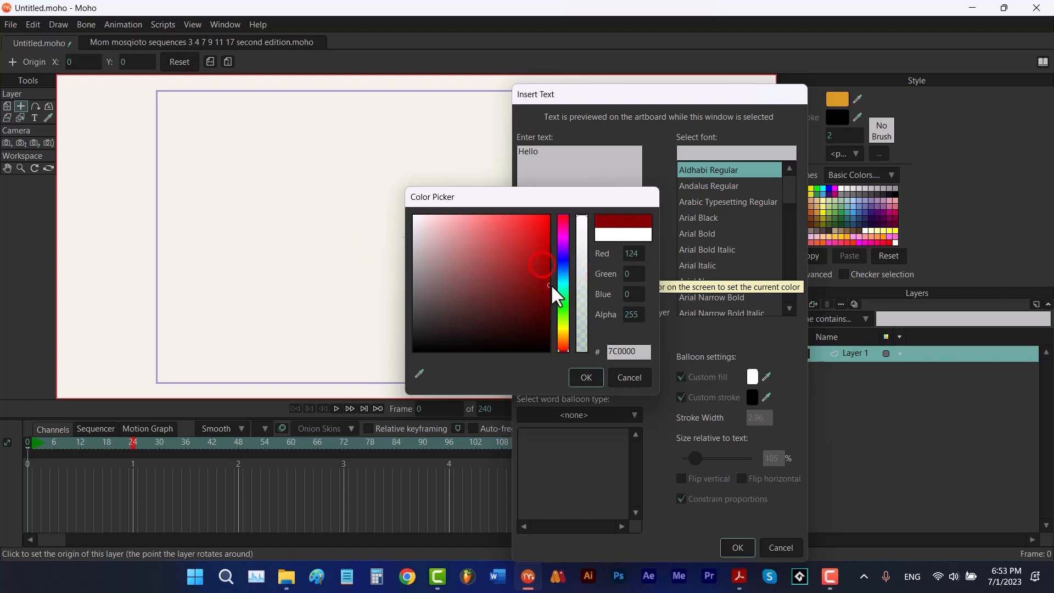
pyautogui.click(586, 377)
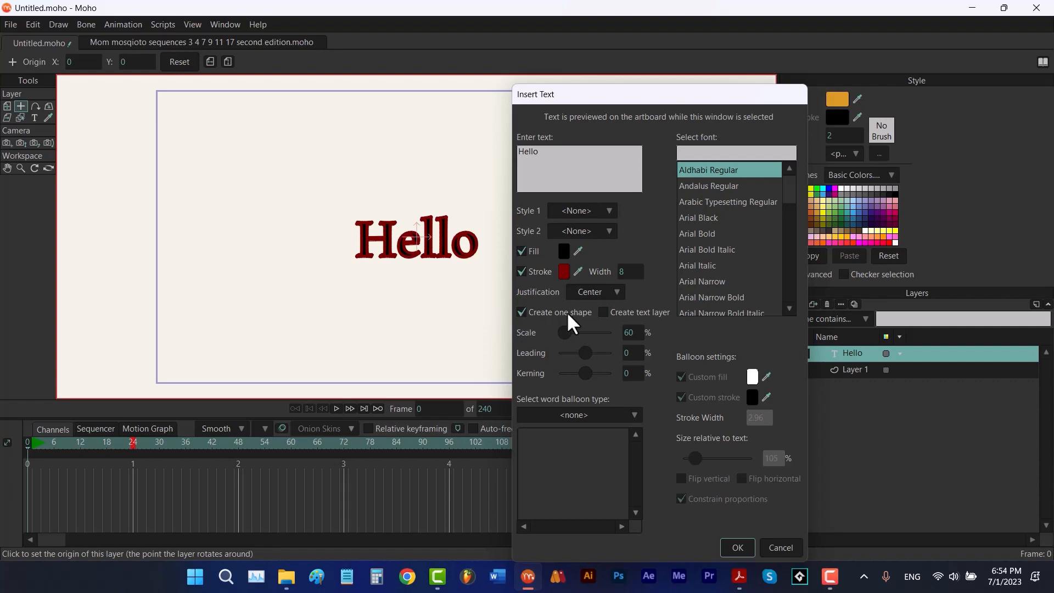
# Add a second line reading world below Hello in the text box
pyautogui.click(604, 312)
pyautogui.click(603, 312)
pyautogui.doubleClick(552, 156)
pyautogui.click(566, 164)
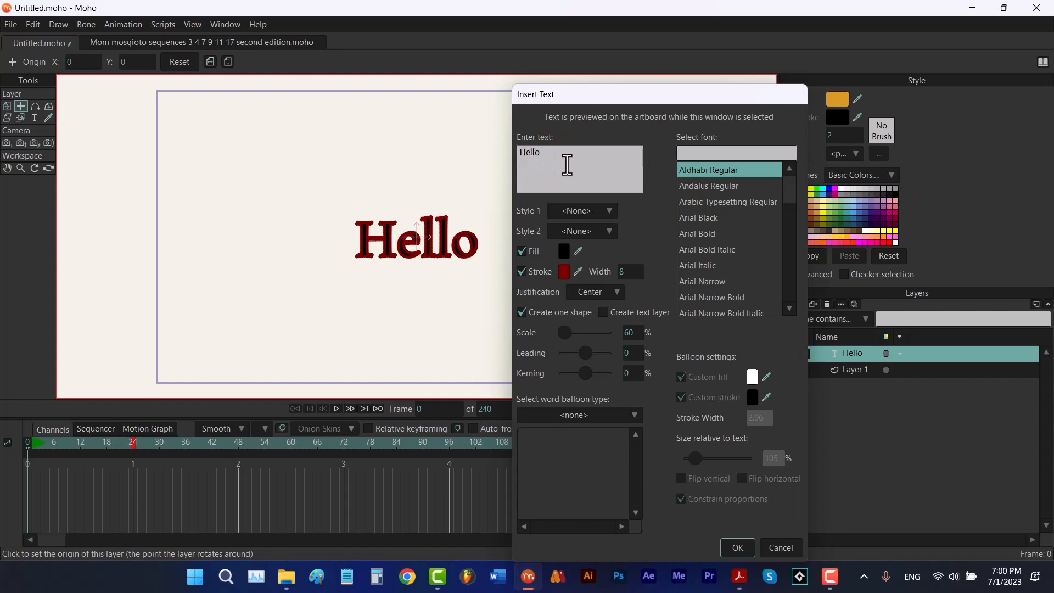
pyautogui.write('world')
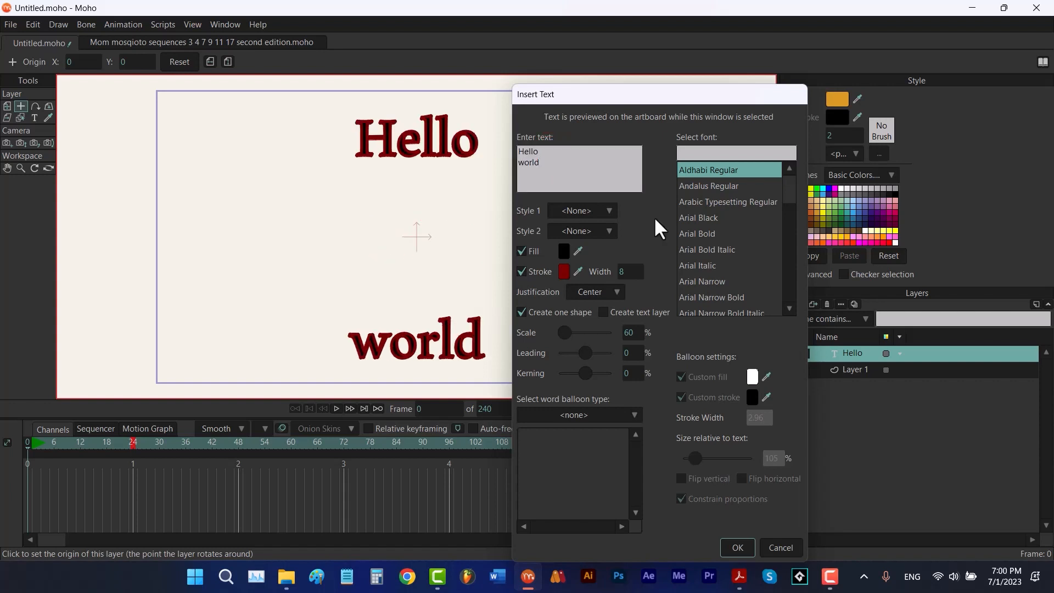
# Apply the CK_Boom_Balloon word balloon and set the text scale to 20%
pyautogui.click(617, 414)
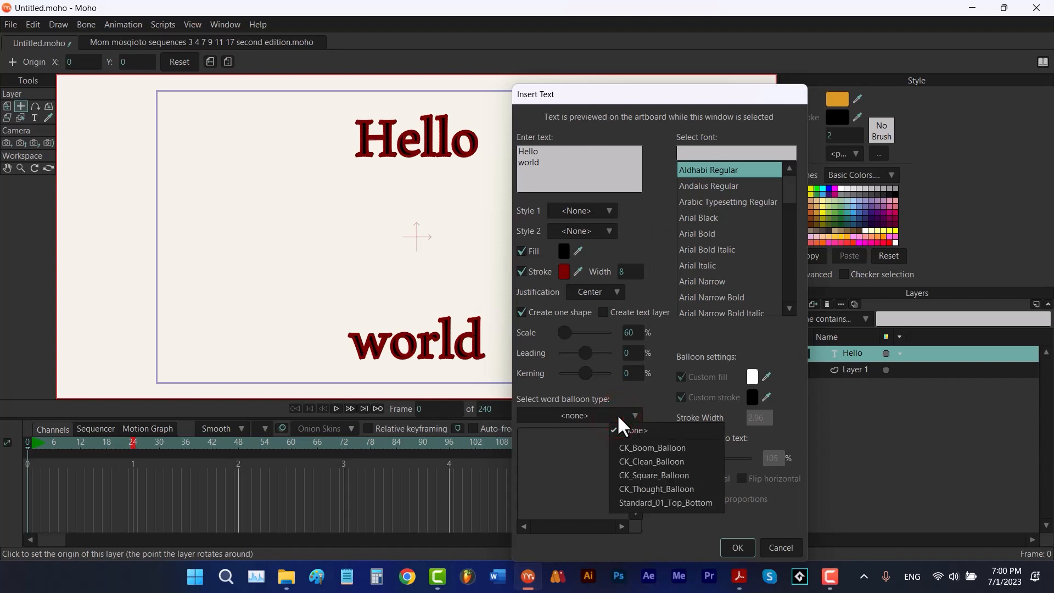
pyautogui.click(635, 447)
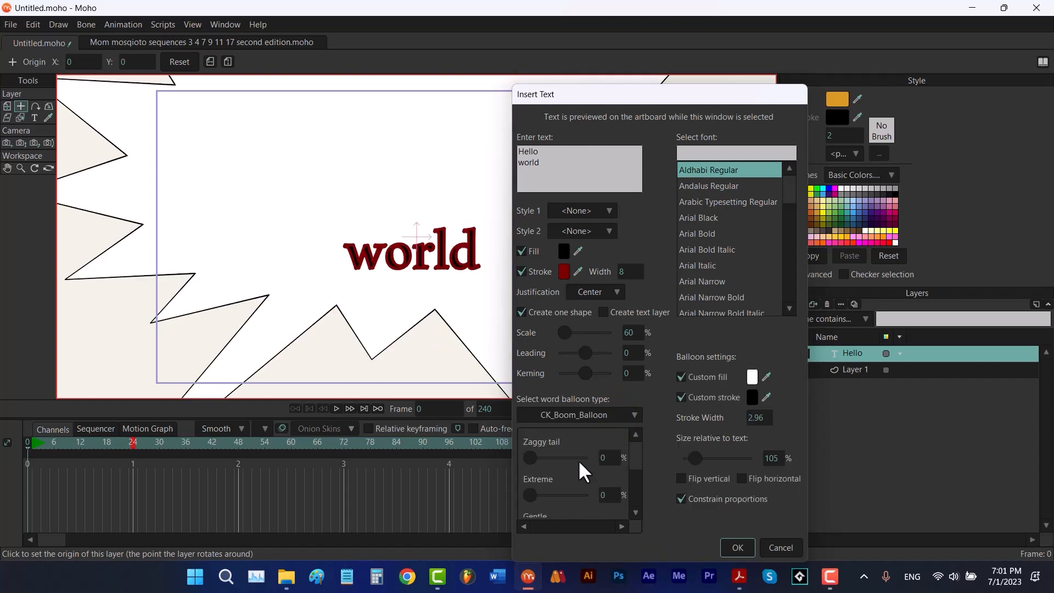
pyautogui.doubleClick(629, 333)
pyautogui.write('20')
pyautogui.click(669, 331)
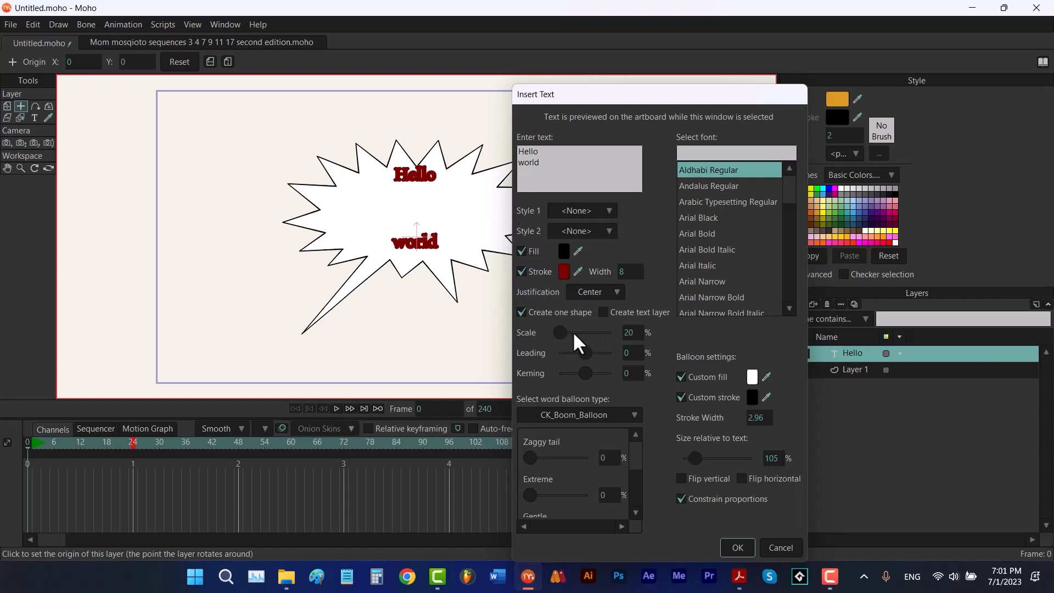
pyautogui.moveTo(572, 331)
pyautogui.mouseDown()
pyautogui.moveTo(555, 331)
pyautogui.moveTo(579, 338)
pyautogui.mouseUp()
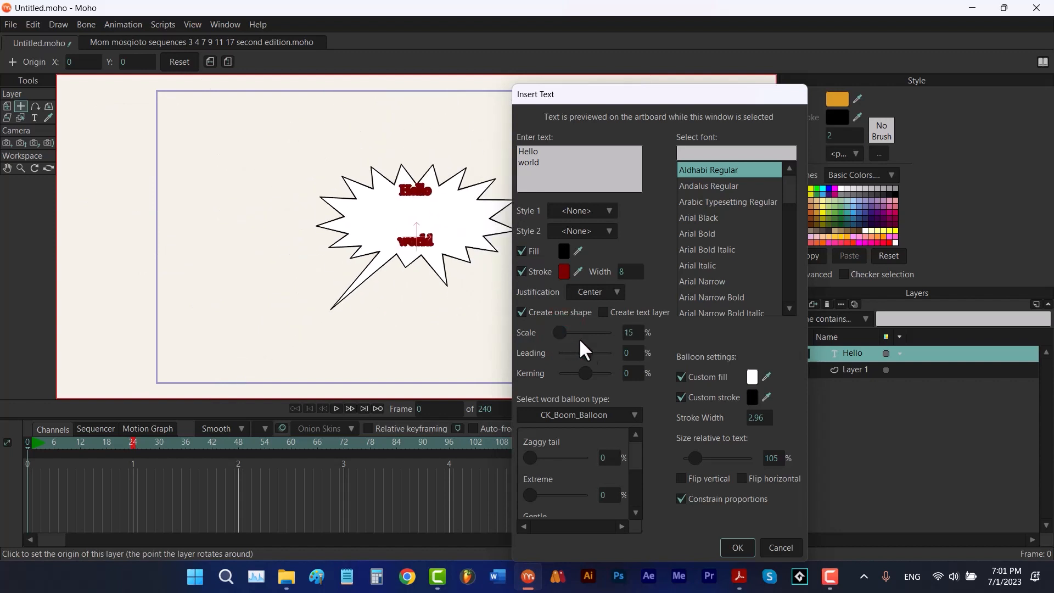
pyautogui.doubleClick(635, 332)
pyautogui.write('20')
pyautogui.click(666, 334)
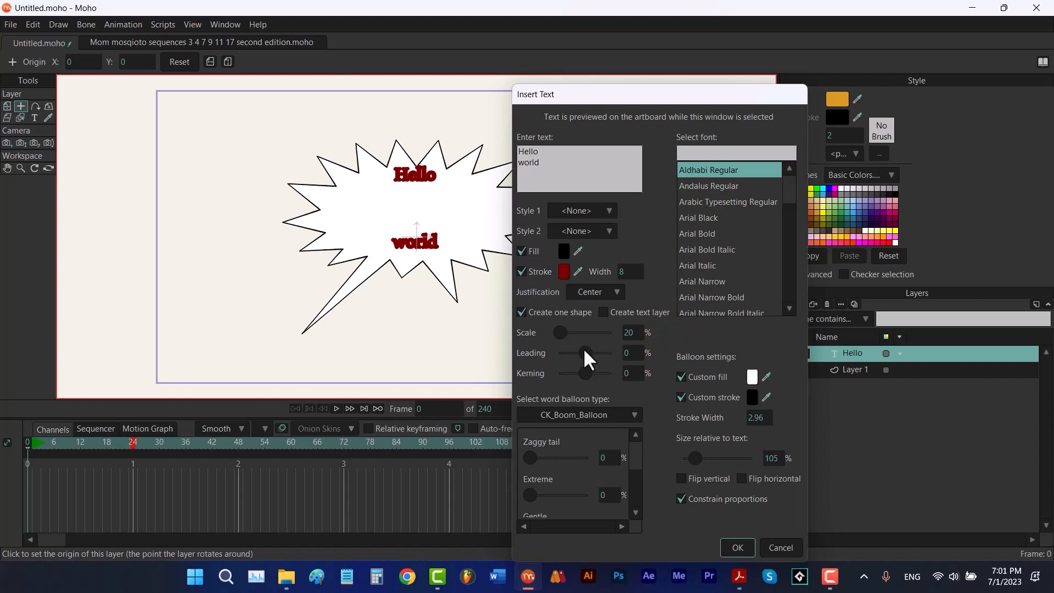
# Set the leading to -37 and the kerning to 82, trying other justifications before keeping Center
pyautogui.moveTo(582, 348); pyautogui.dragTo(582, 353)
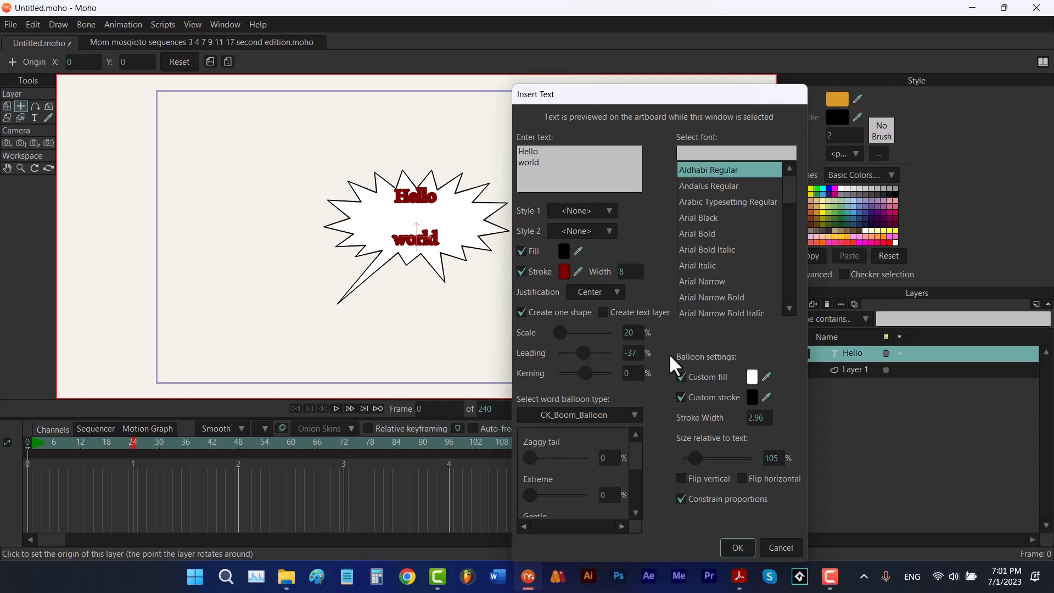
pyautogui.click(598, 293)
pyautogui.click(602, 309)
pyautogui.click(601, 292)
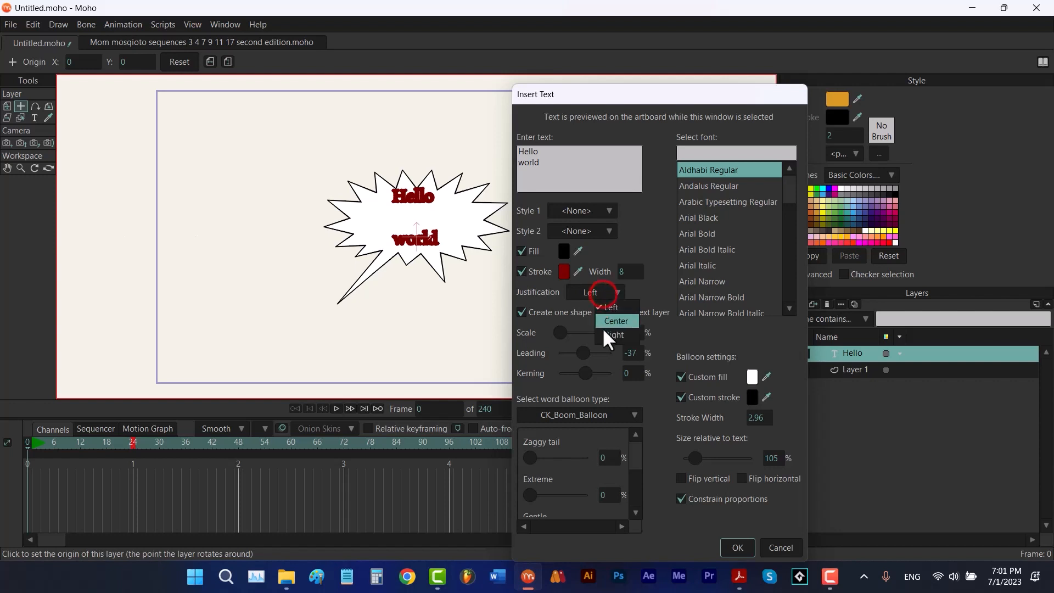
pyautogui.click(604, 330)
pyautogui.click(599, 294)
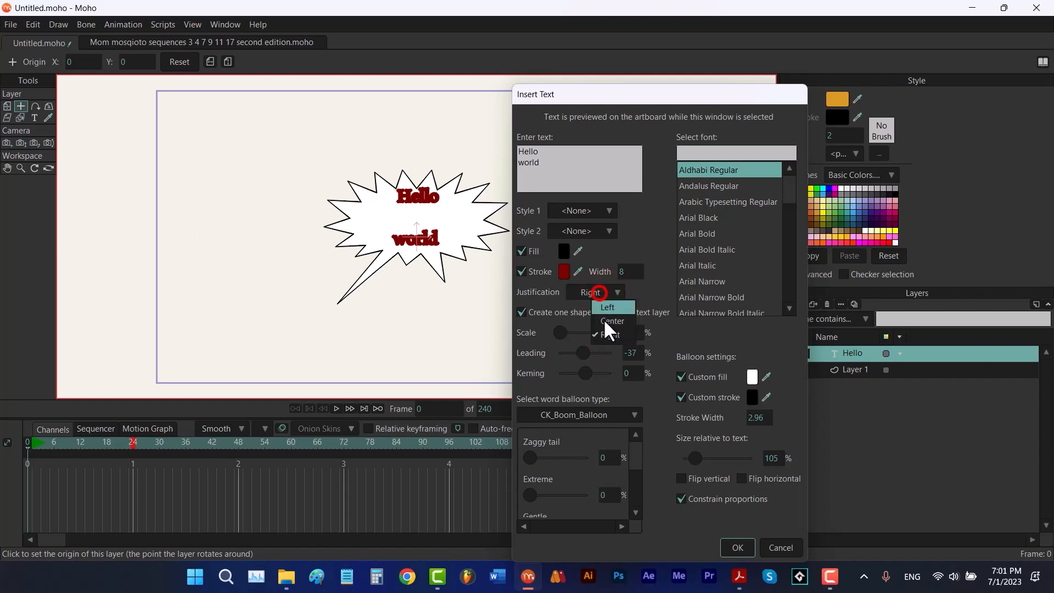
pyautogui.click(607, 327)
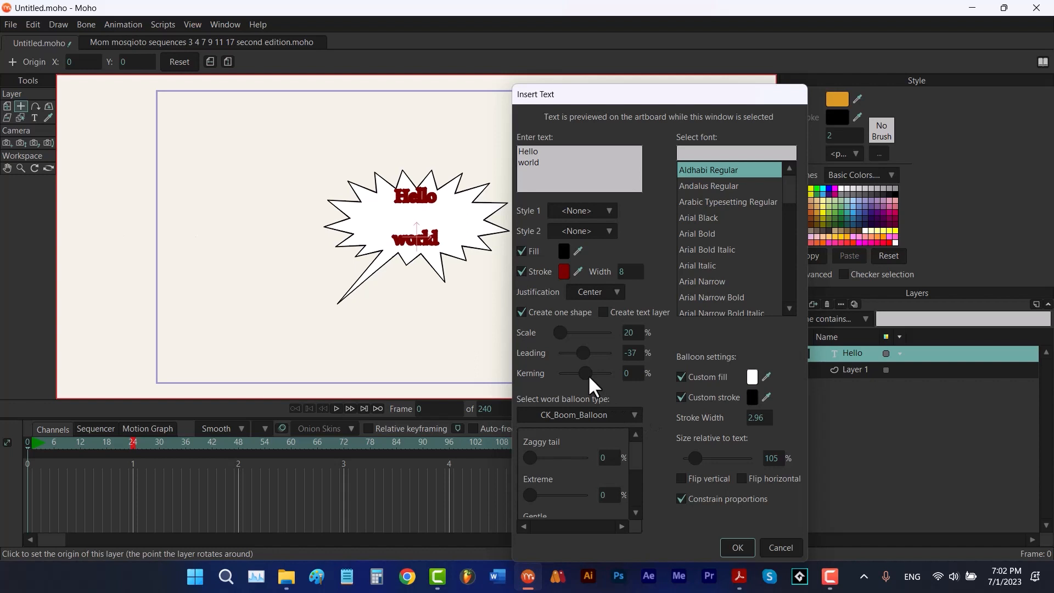
pyautogui.moveTo(588, 375); pyautogui.dragTo(595, 378)
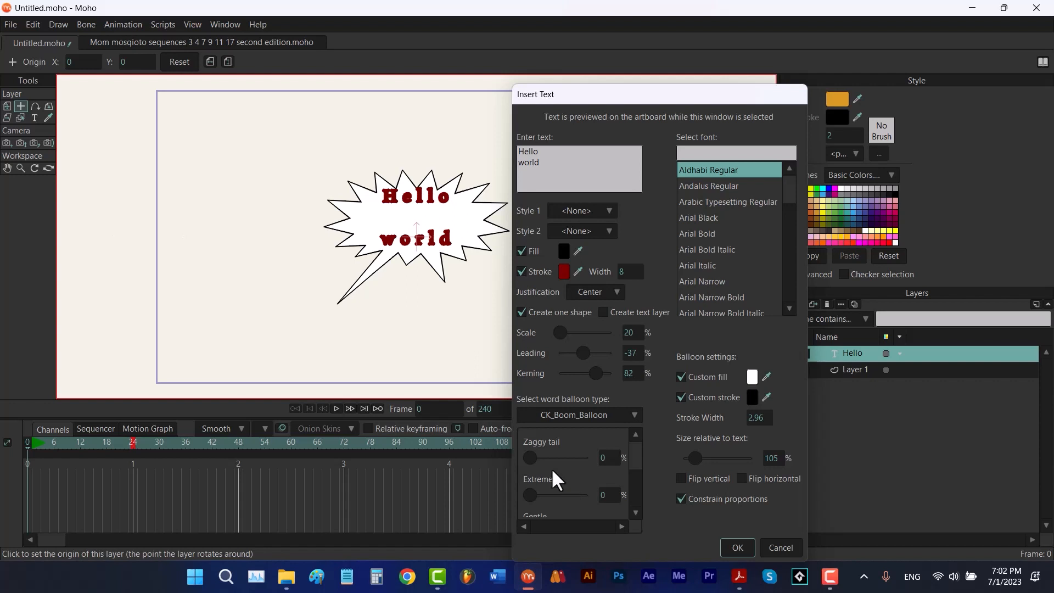
# Examine the balloon's Zaggy tail, Extreme, Splatt, Spin and Wild shape sliders
pyautogui.moveTo(528, 457)
pyautogui.mouseDown()
pyautogui.moveTo(559, 457)
pyautogui.moveTo(519, 458)
pyautogui.moveTo(561, 459)
pyautogui.moveTo(515, 456)
pyautogui.mouseUp()
pyautogui.scroll(-1, 634, 462)
pyautogui.scroll(1, 634, 458)
pyautogui.moveTo(528, 491)
pyautogui.mouseDown()
pyautogui.moveTo(555, 493)
pyautogui.moveTo(528, 496)
pyautogui.mouseUp()
pyautogui.moveTo(635, 459); pyautogui.dragTo(635, 477)
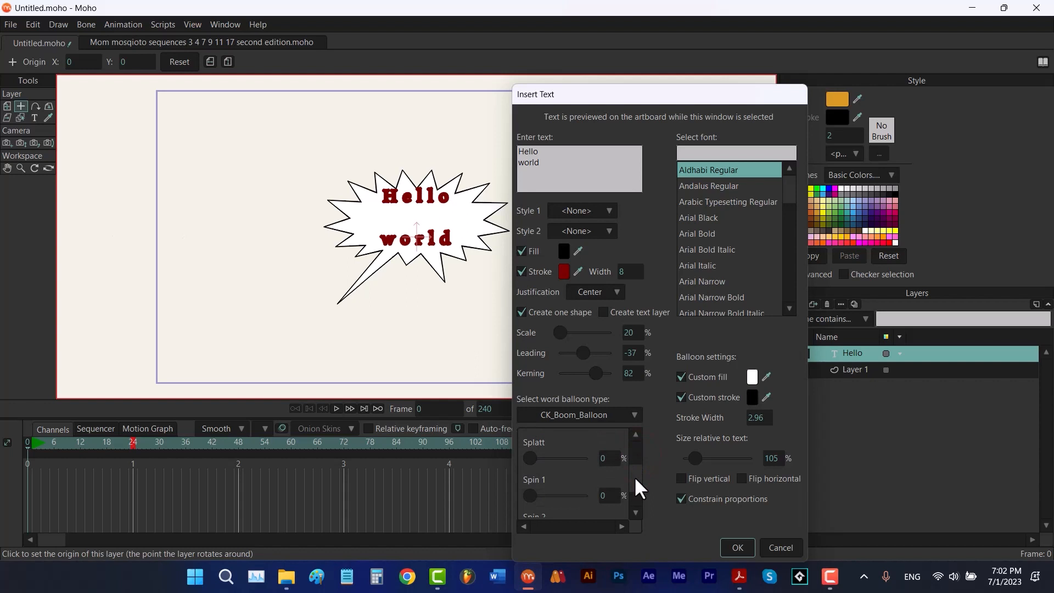
pyautogui.click(530, 457)
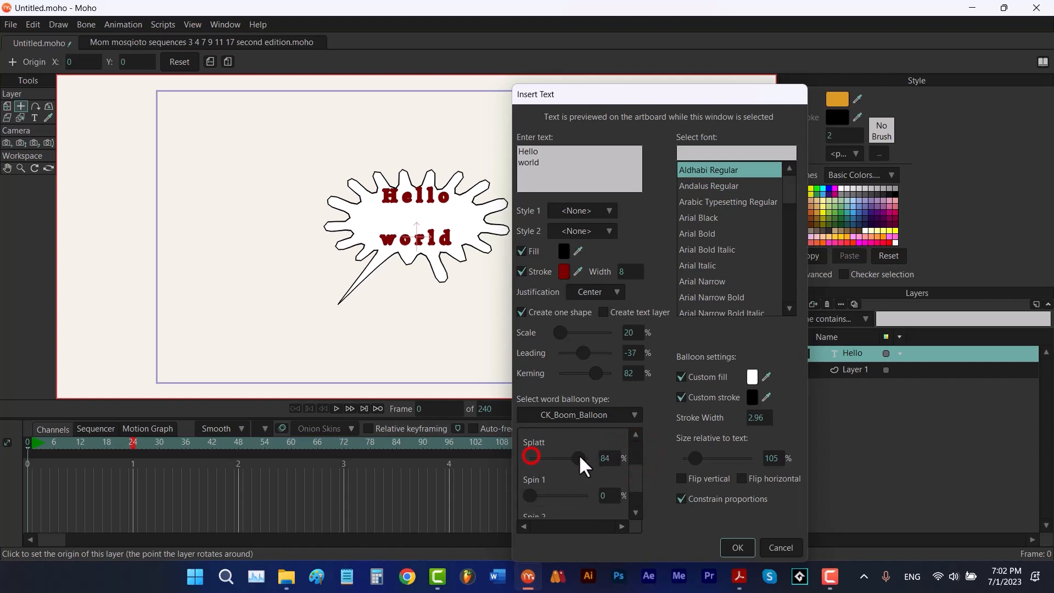
pyautogui.click(635, 477)
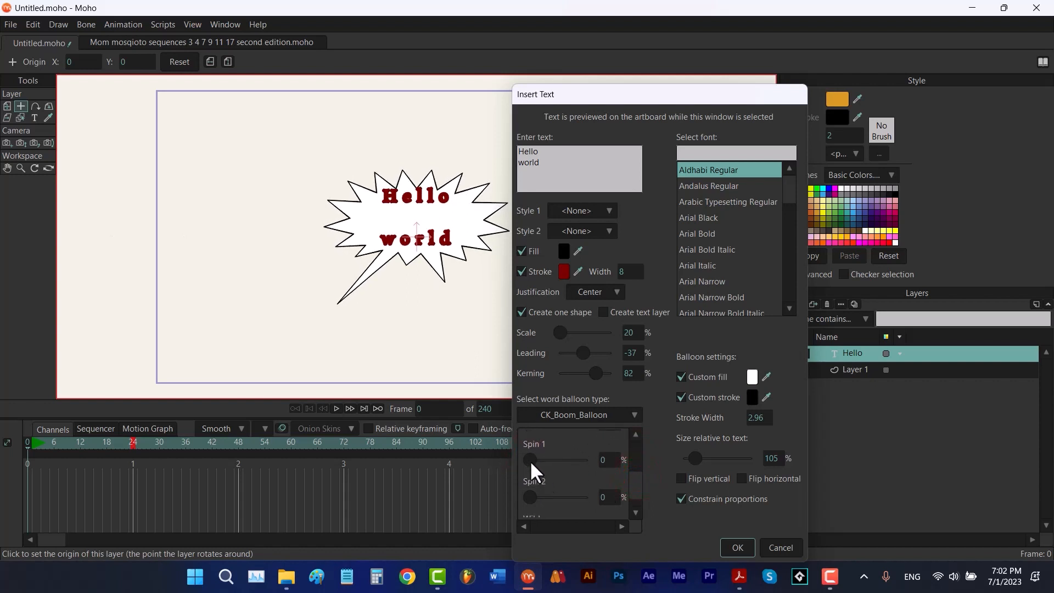
pyautogui.click(530, 460)
pyautogui.click(529, 496)
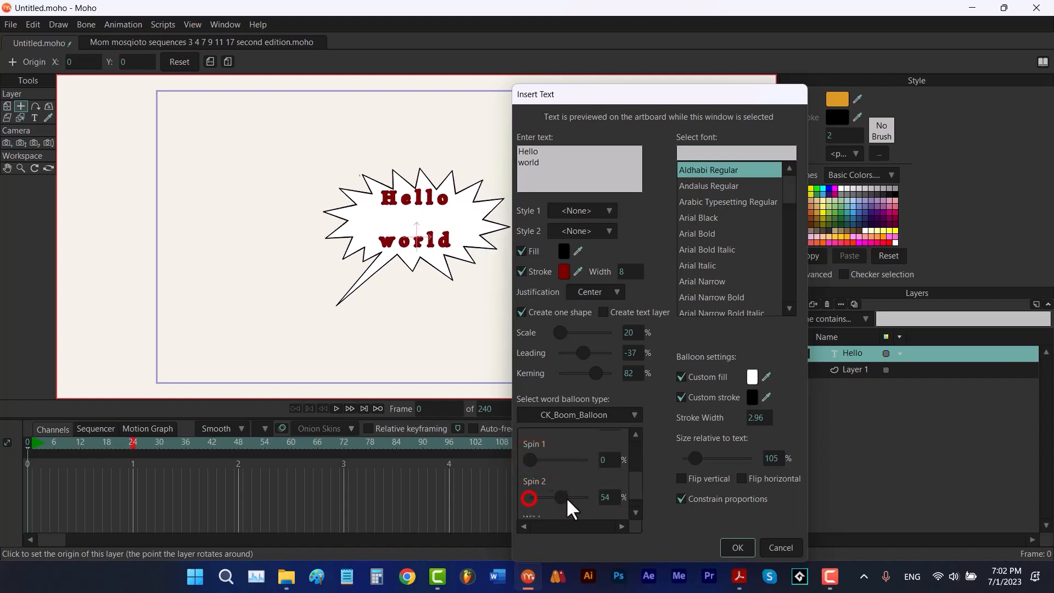
pyautogui.click(635, 478)
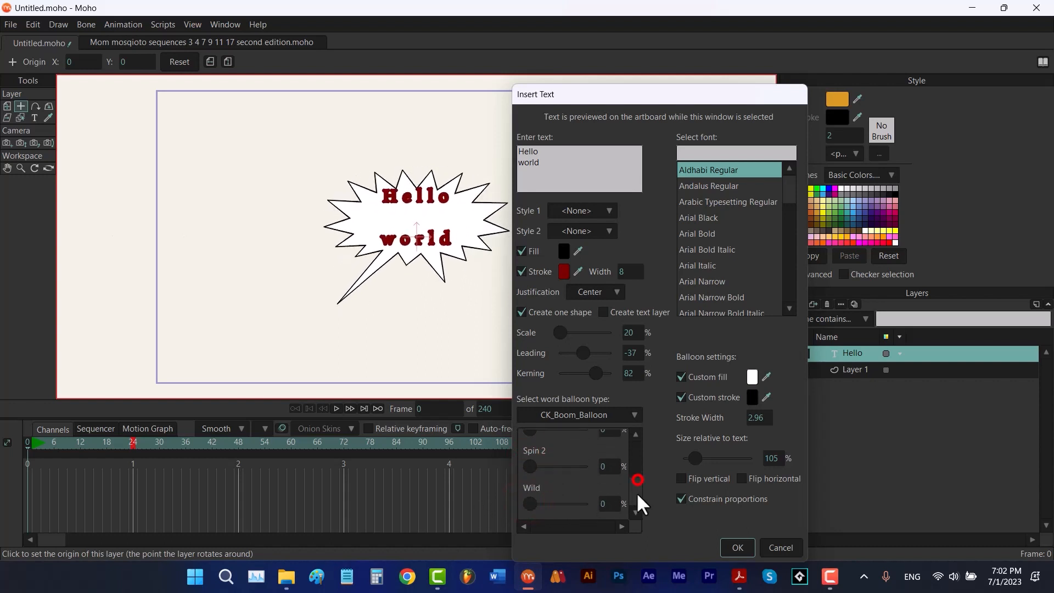
pyautogui.click(530, 502)
# Set the balloon size relative to text to 181%, try the flip and constrain options, and insert the text
pyautogui.moveTo(693, 456); pyautogui.dragTo(719, 464)
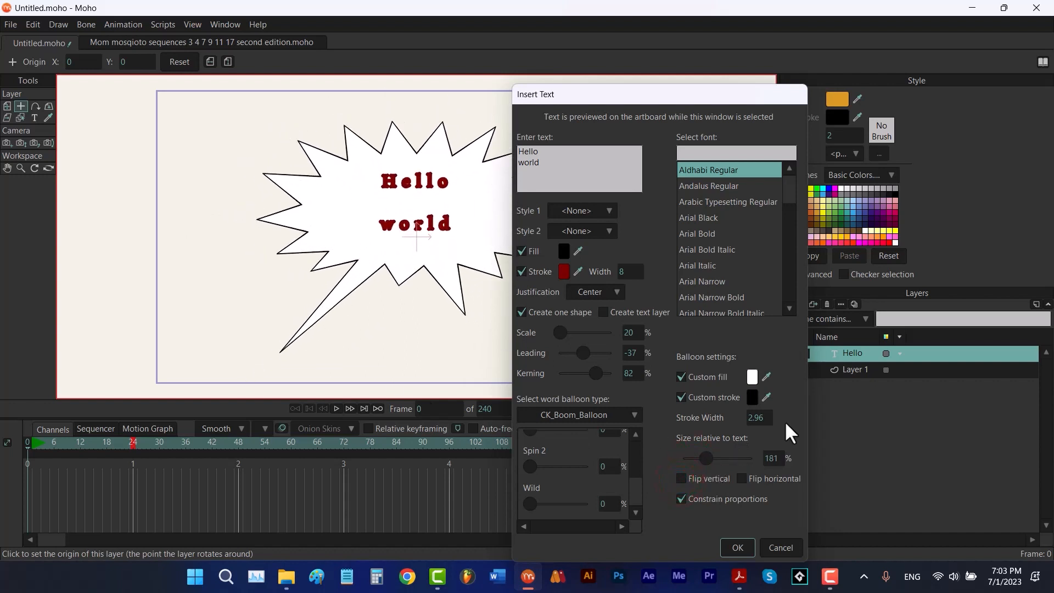
pyautogui.click(681, 478)
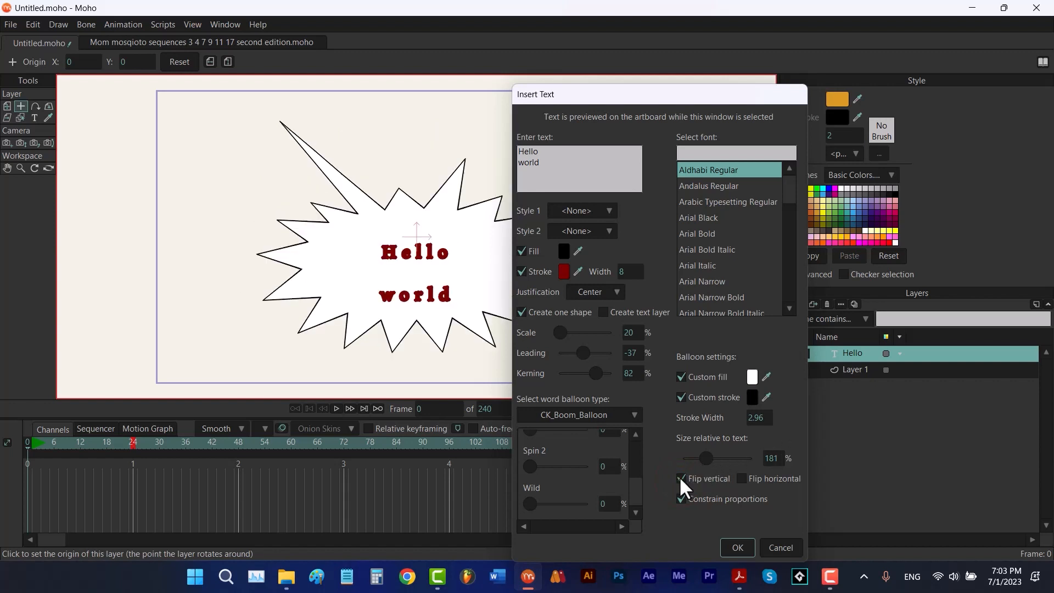
pyautogui.click(742, 479)
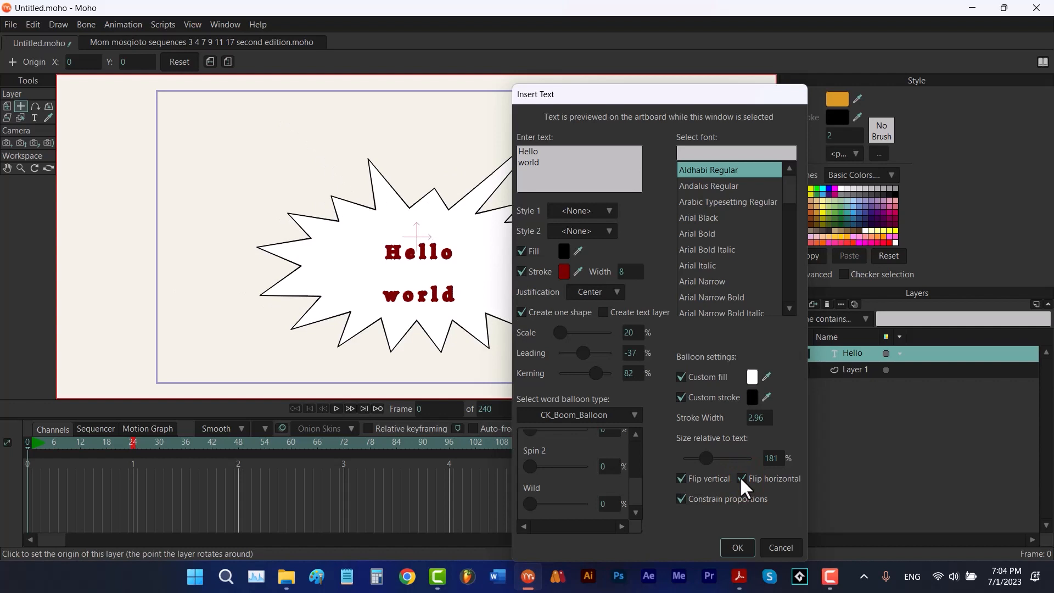
pyautogui.click(740, 478)
pyautogui.click(681, 477)
pyautogui.click(680, 499)
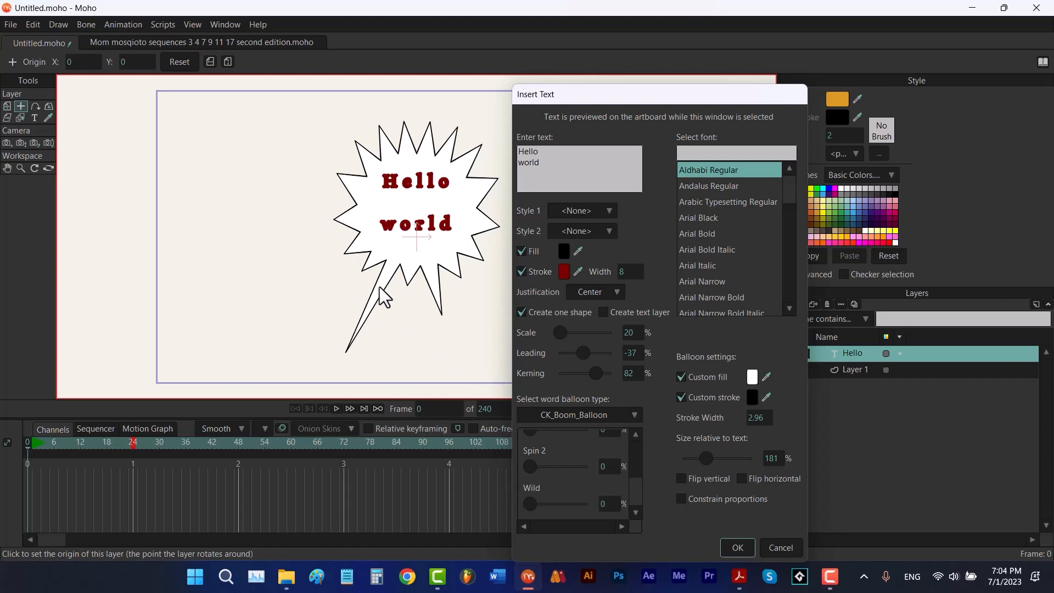
pyautogui.click(681, 497)
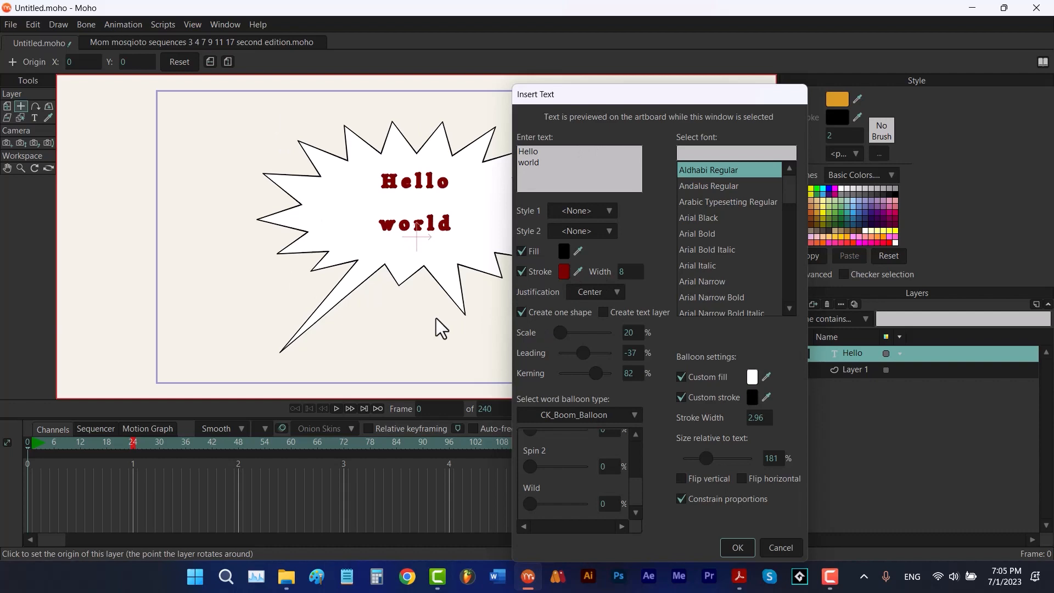
pyautogui.click(722, 542)
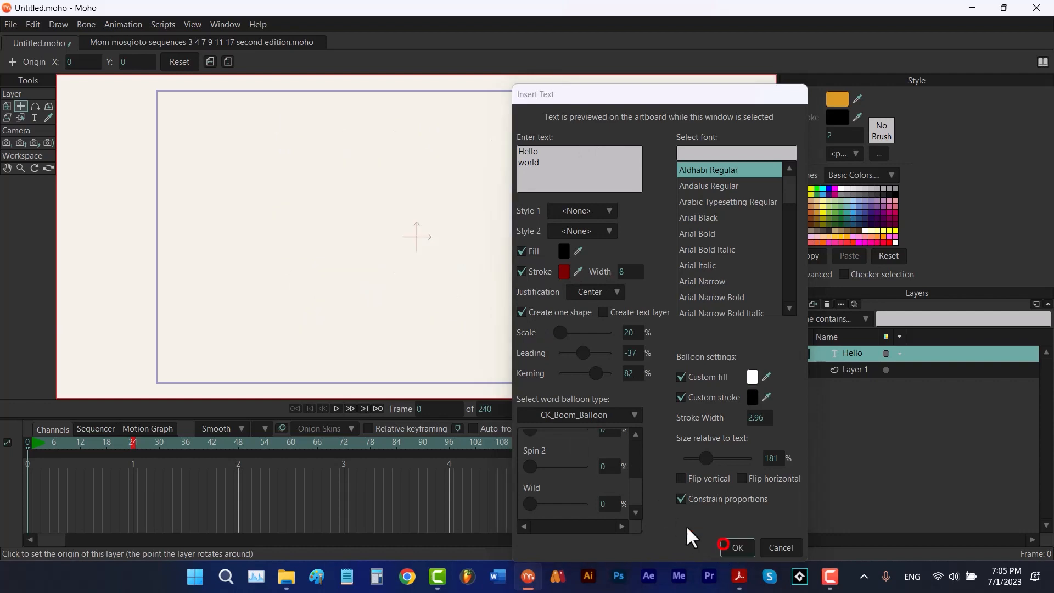
# Delete the inserted balloon and text shapes from Layer 1
pyautogui.click(21, 106)
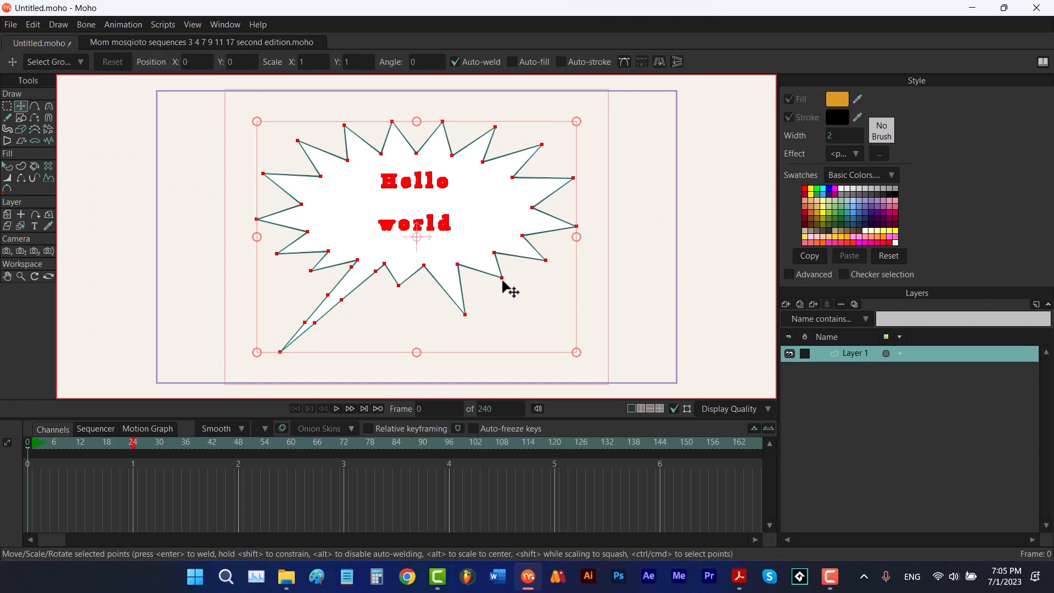
pyautogui.press('Delete')
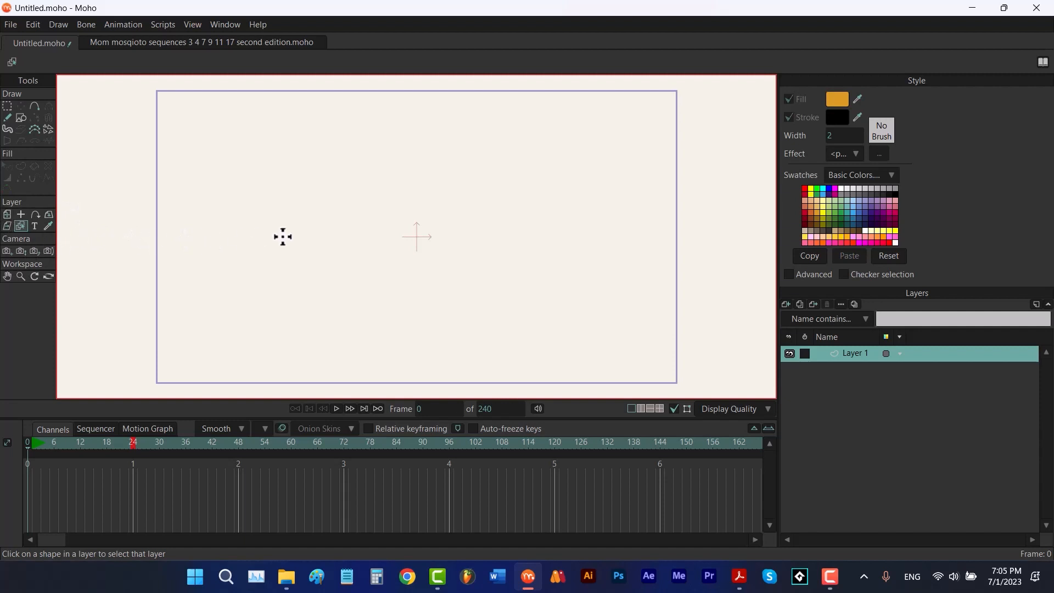
# Draw a star near the top-left corner of the canvas
pyautogui.press('s')
pyautogui.moveTo(228, 127)
pyautogui.mouseDown()
pyautogui.moveTo(258, 174)
pyautogui.moveTo(206, 171)
pyautogui.mouseUp()
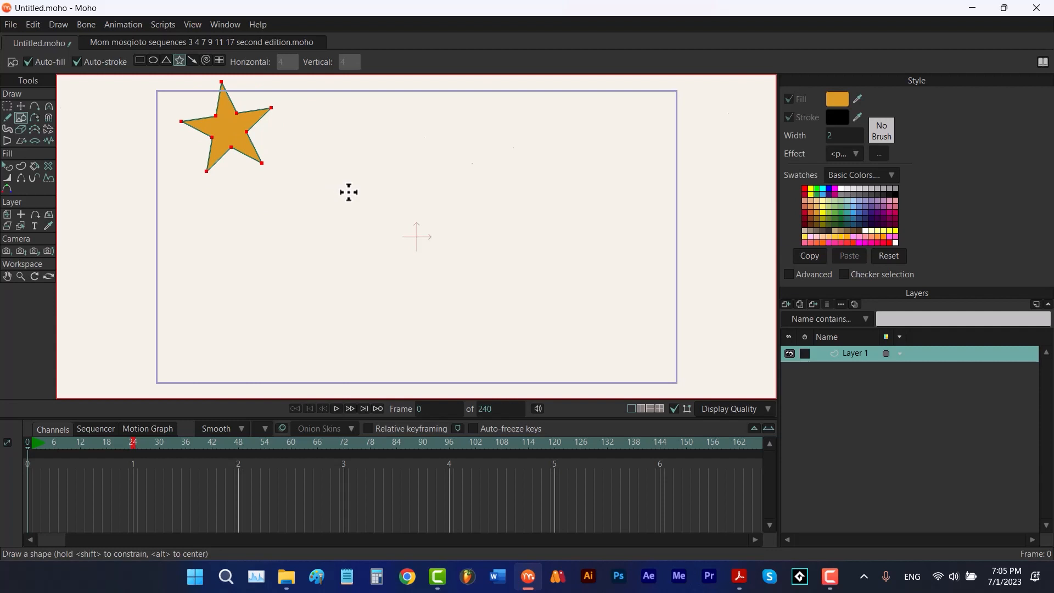
# Paste four copies of the star and spread them around the canvas
pyautogui.press('t')
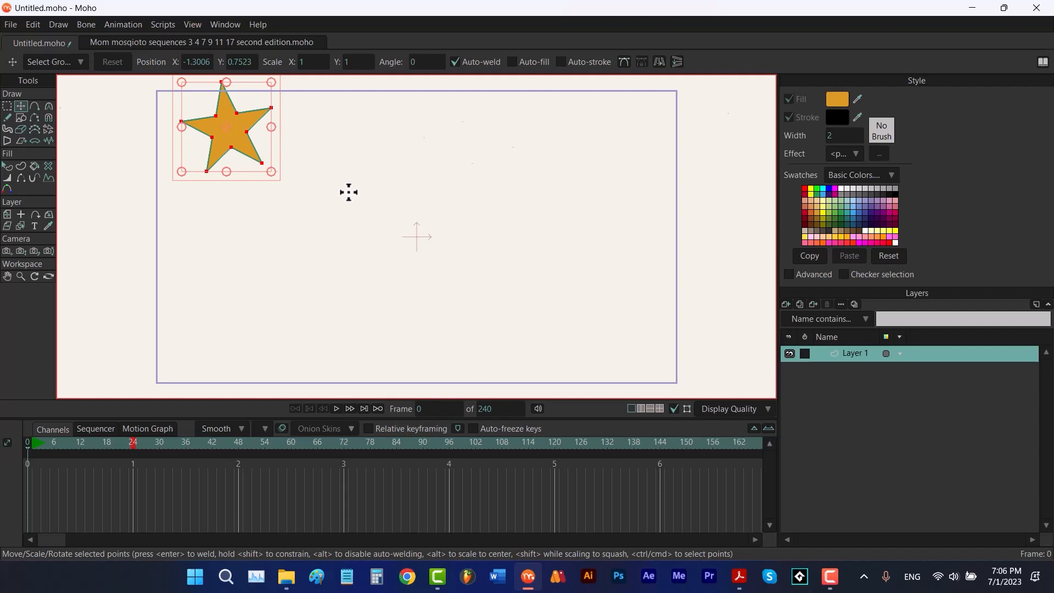
pyautogui.moveTo(247, 146); pyautogui.dragTo(373, 168)
pyautogui.hotkey('ctrl', 'v')
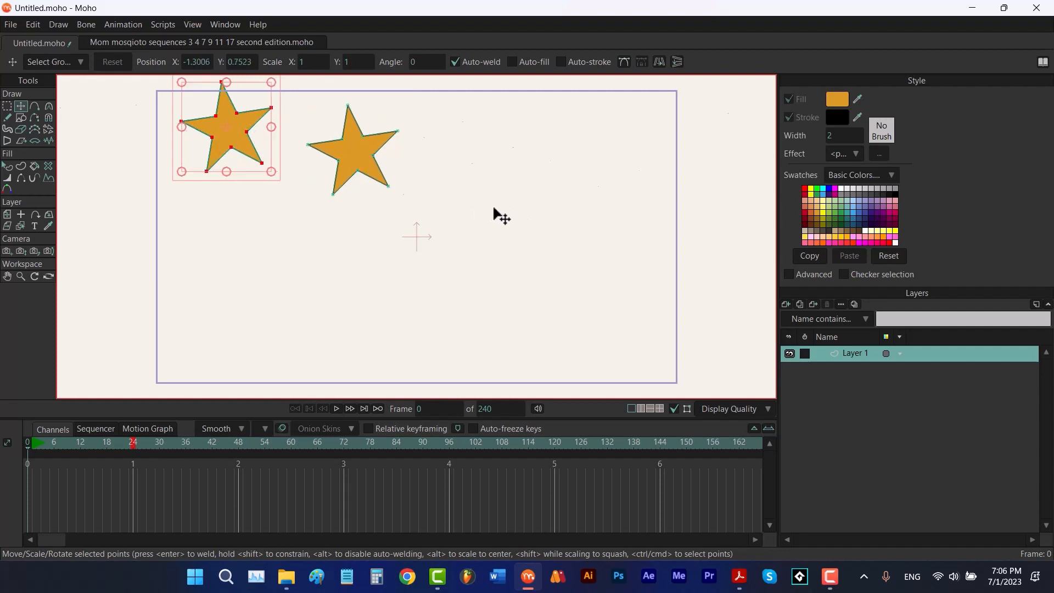
pyautogui.moveTo(248, 141); pyautogui.dragTo(542, 217)
pyautogui.hotkey('ctrl', 'v')
pyautogui.moveTo(246, 147); pyautogui.dragTo(309, 326)
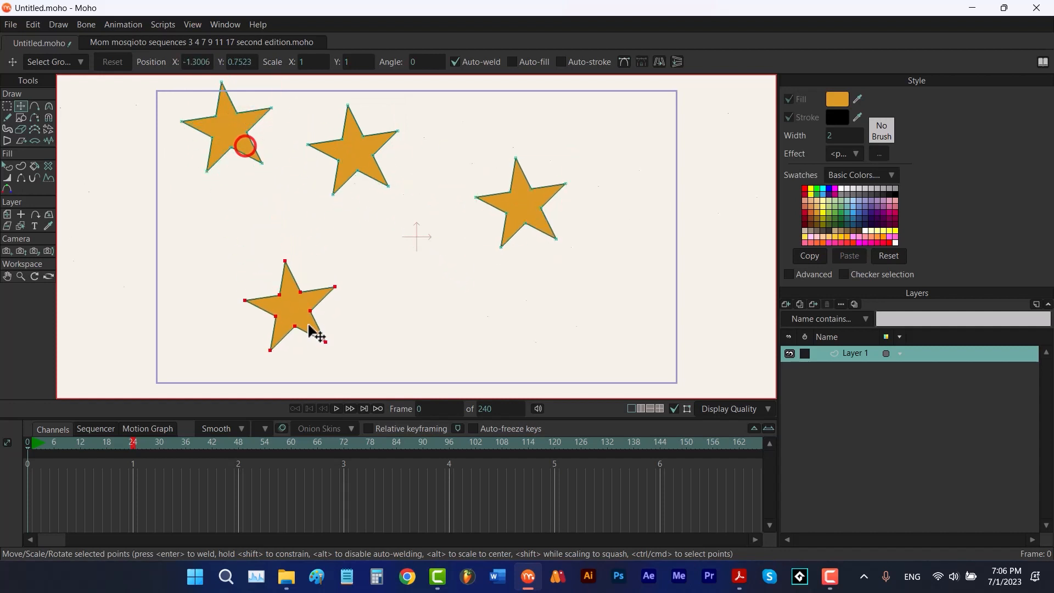
pyautogui.hotkey('ctrl', 'v')
pyautogui.moveTo(252, 149); pyautogui.dragTo(475, 332)
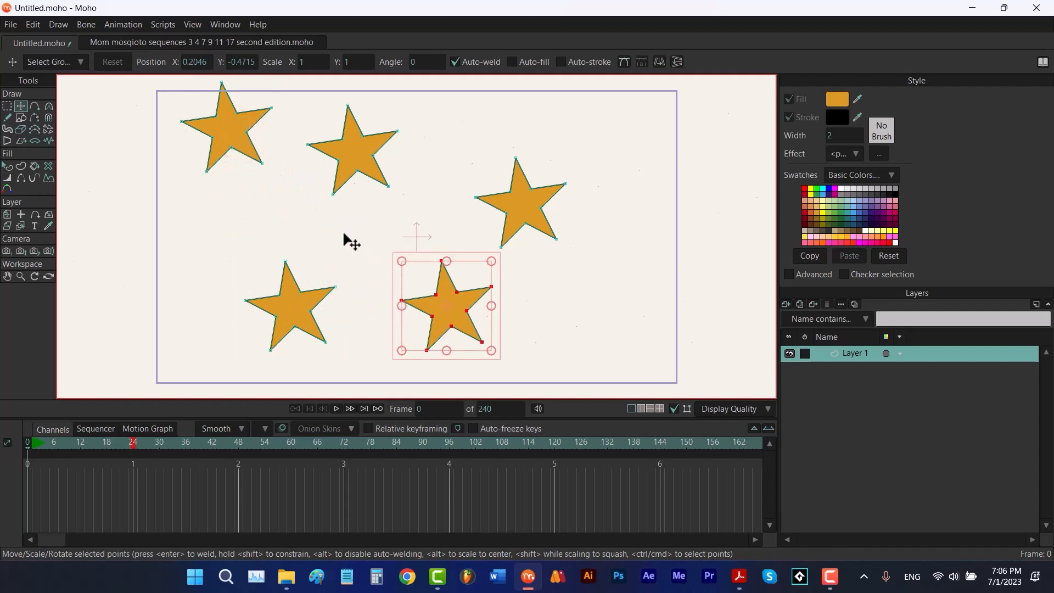
# Fill the top-left star with red and apply the Shaded effect to it
pyautogui.press('q')
pyautogui.click(243, 139)
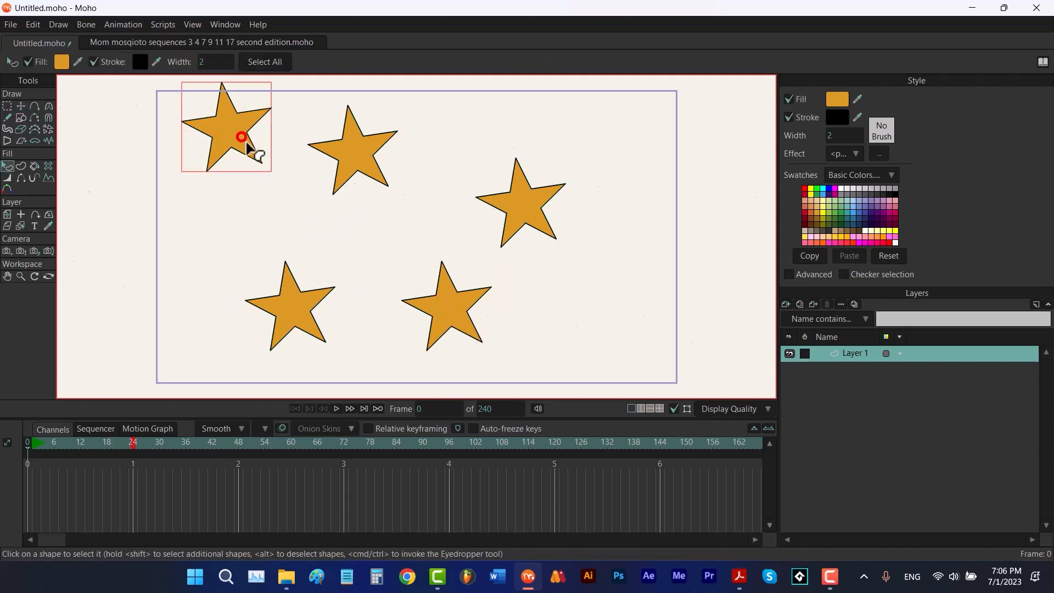
pyautogui.click(805, 188)
pyautogui.click(844, 155)
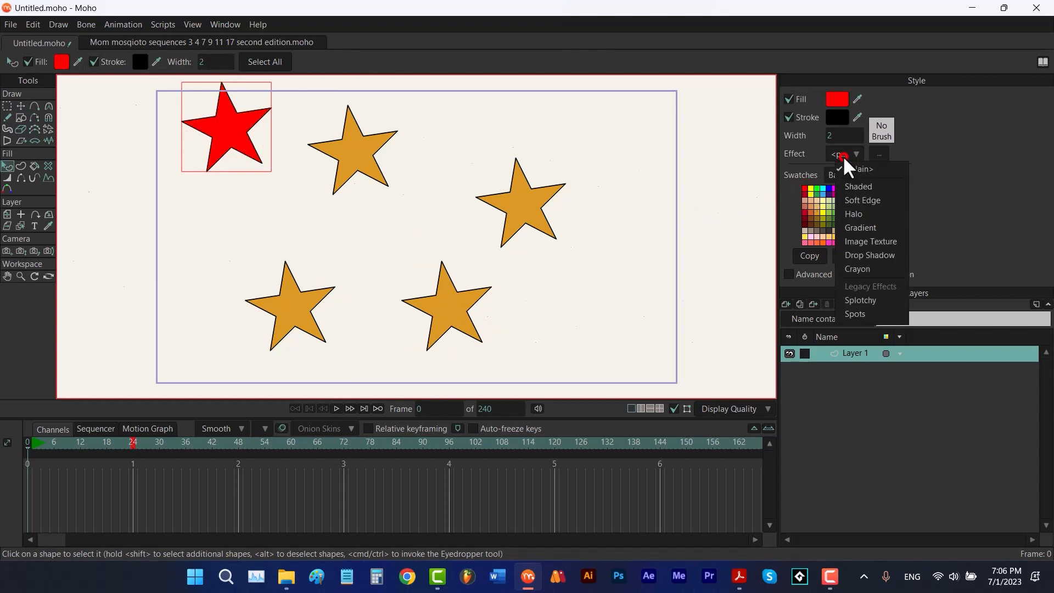
pyautogui.click(856, 185)
pyautogui.click(559, 399)
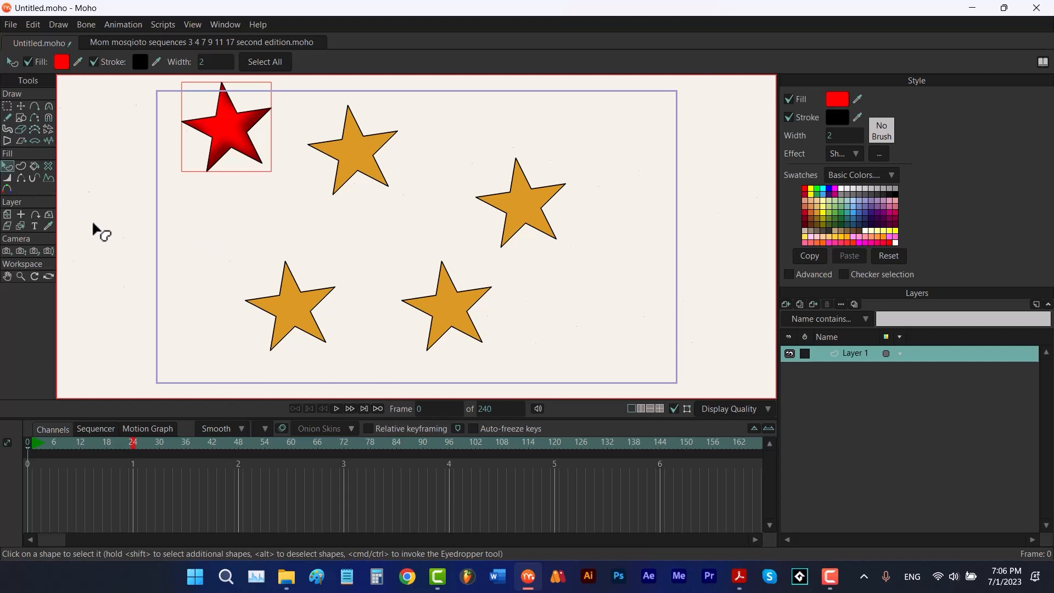
# Try the Eyedropper tool to copy style properties between the top stars
pyautogui.click(48, 225)
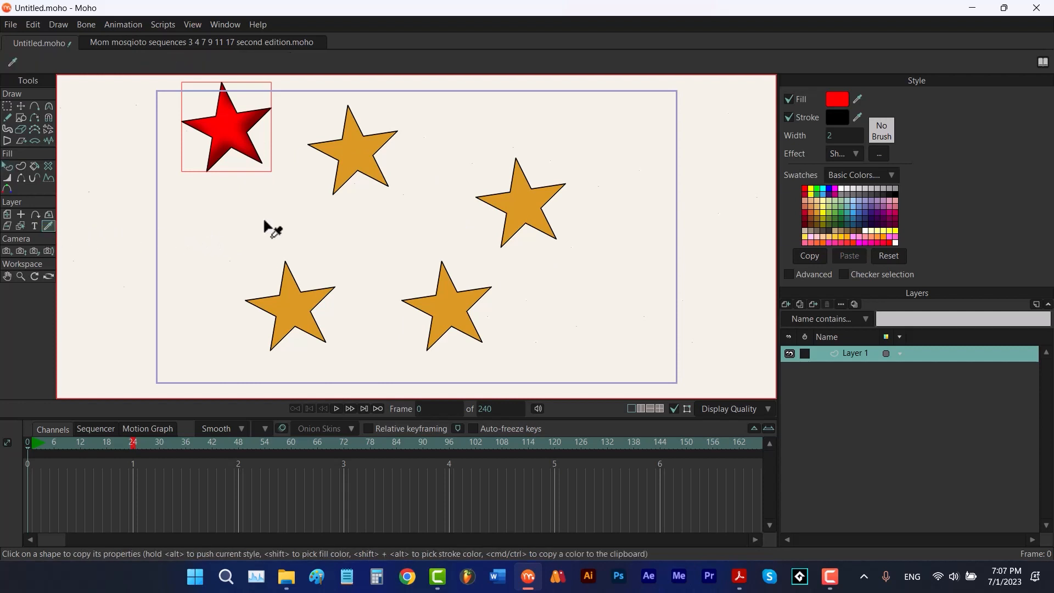
pyautogui.click(364, 156)
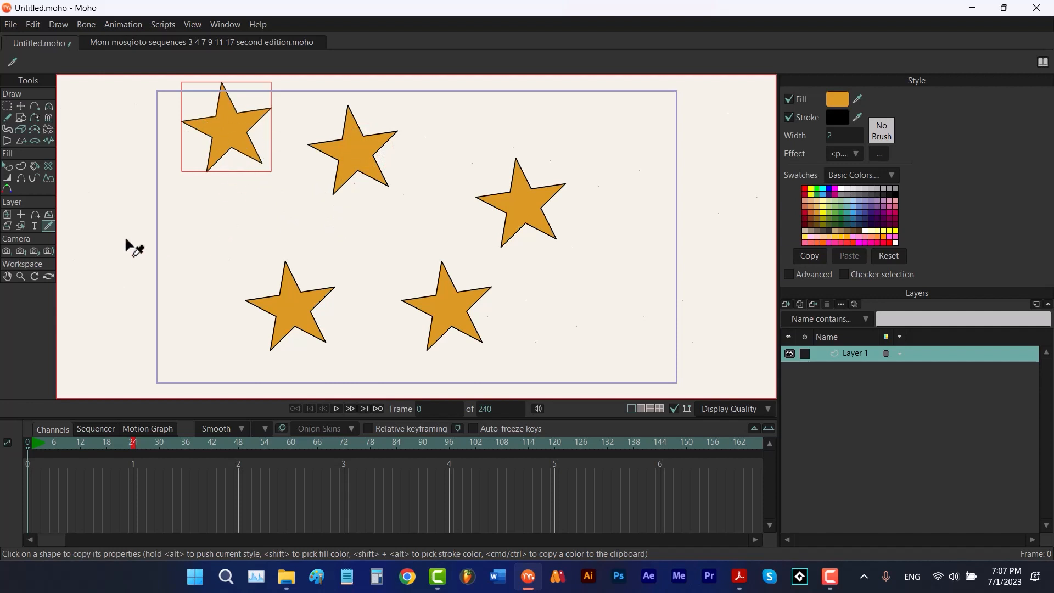
pyautogui.click(230, 154)
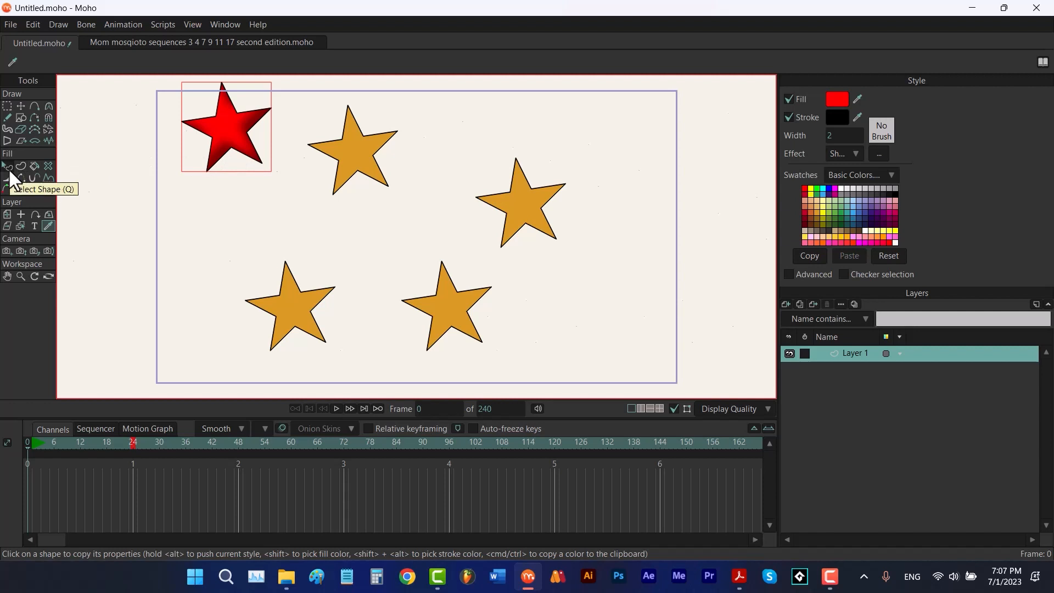
pyautogui.click(7, 171)
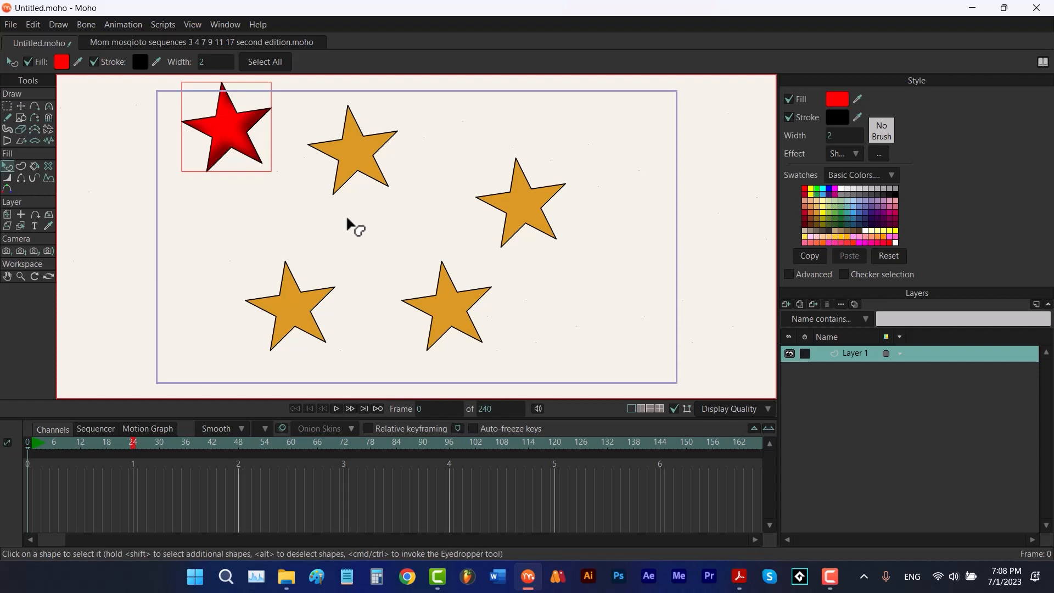
# Use the Eyedropper to copy the top-left star's red shaded style onto the other four stars
pyautogui.keyDown('ctrl'); pyautogui.click(346, 156); pyautogui.keyUp('ctrl')
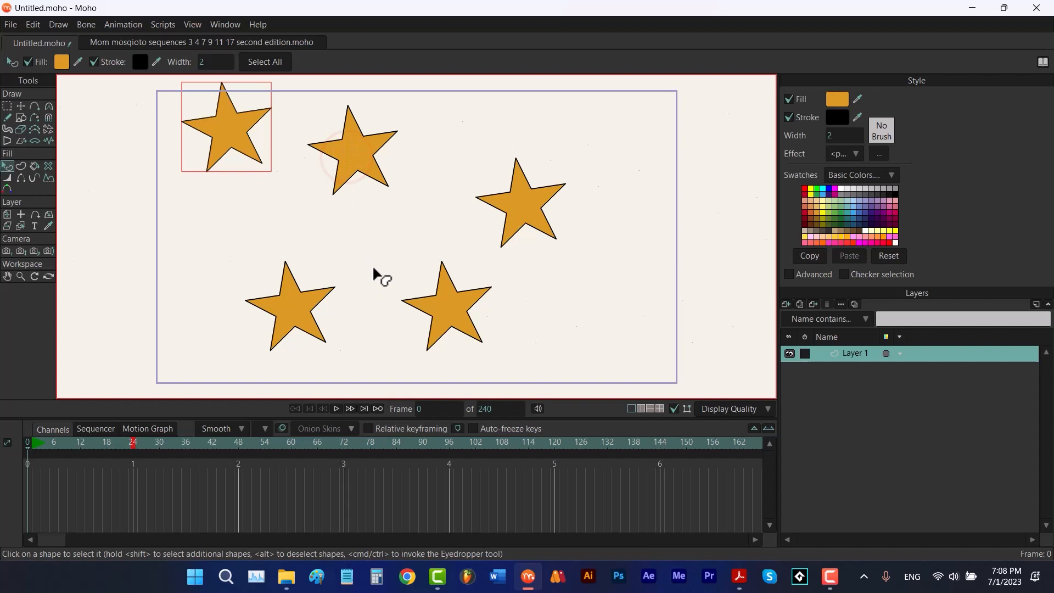
pyautogui.hotkey('ctrl', 'z')
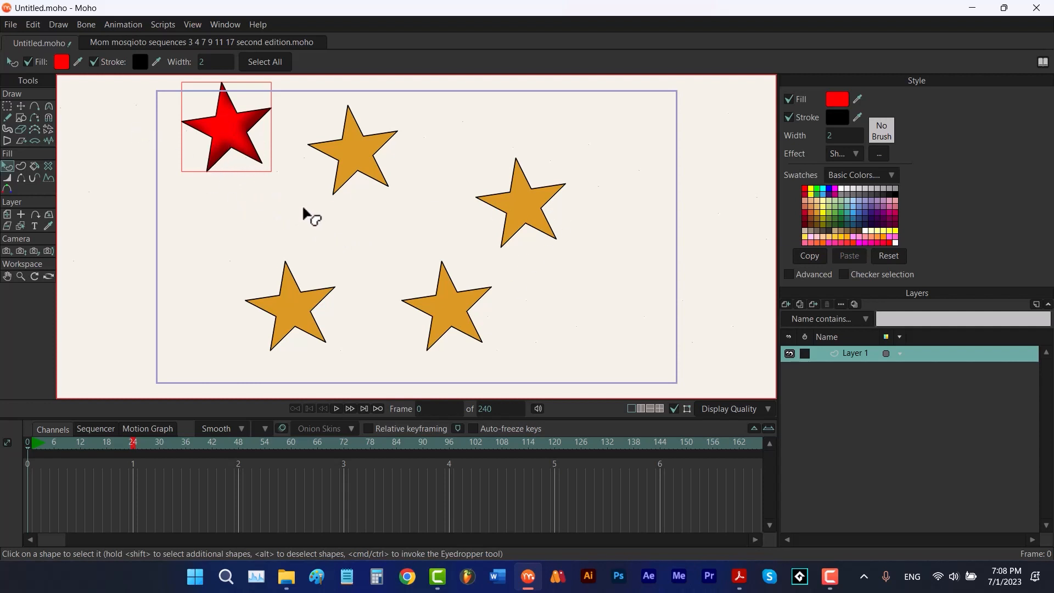
pyautogui.click(350, 166)
pyautogui.click(522, 218)
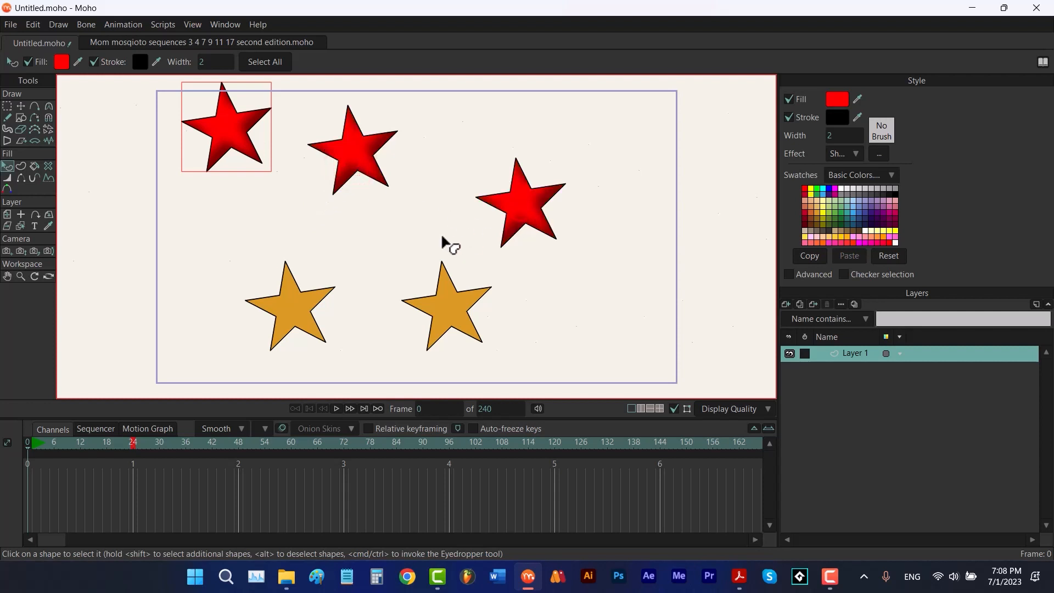
pyautogui.click(453, 318)
pyautogui.click(292, 325)
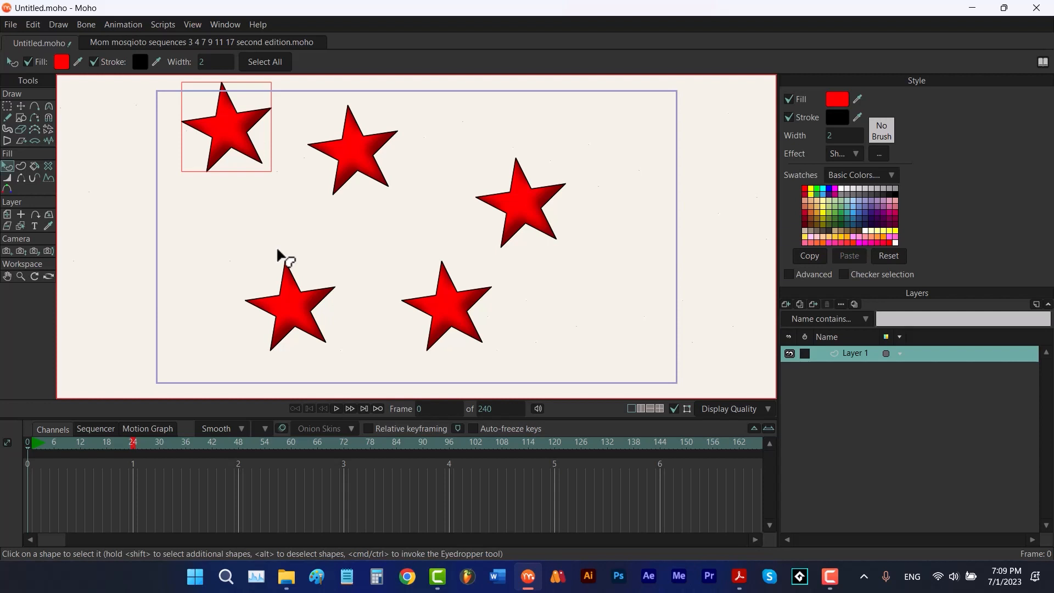
# Select all the stars' points and delete them, clearing the canvas
pyautogui.press('t')
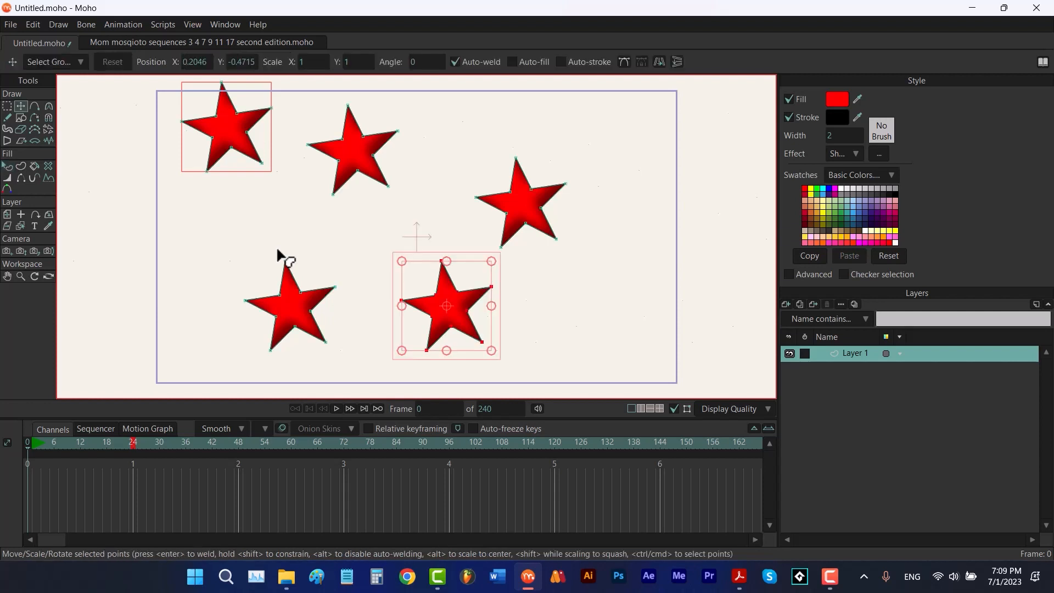
pyautogui.hotkey('ctrl', 'a')
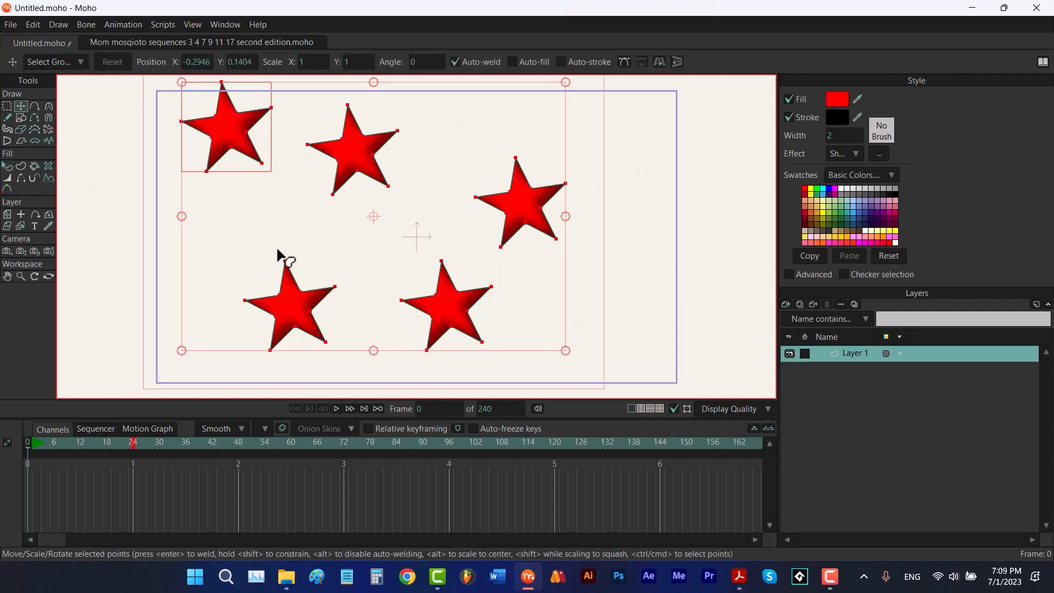
pyautogui.press('Delete')
# Turn on the grid and draw a rectangle spanning the frame's full height in its centre
pyautogui.press('g')
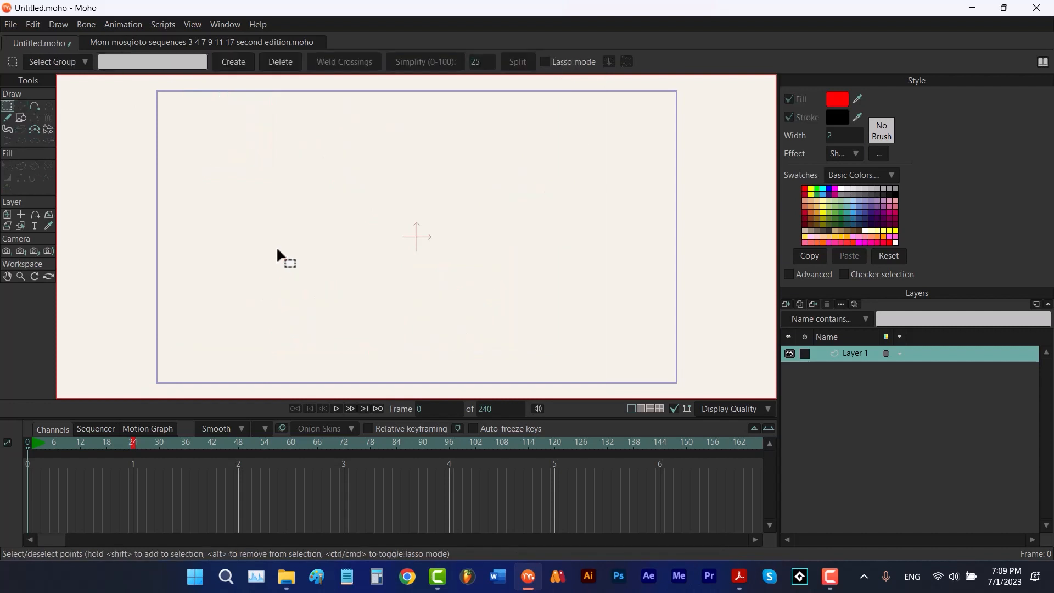
pyautogui.press('e')
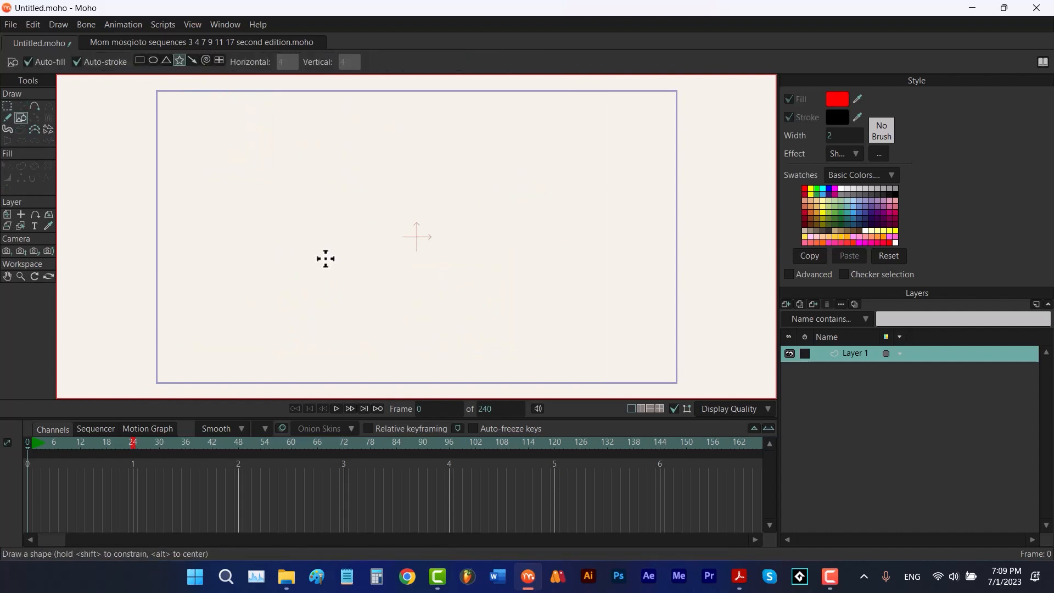
pyautogui.click(139, 61)
pyautogui.hotkey('ctrl', 'g')
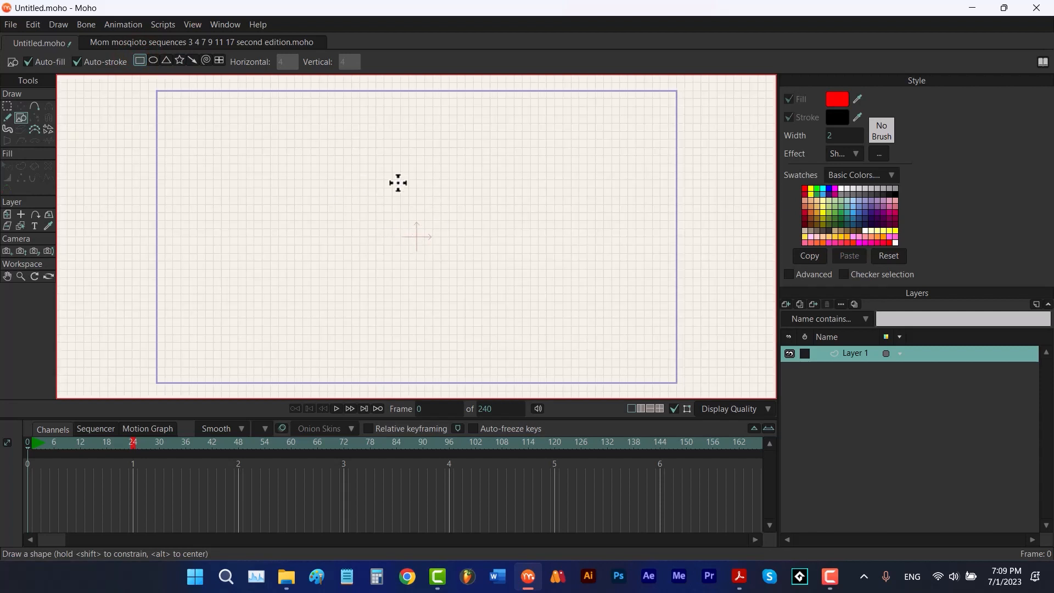
pyautogui.click(192, 25)
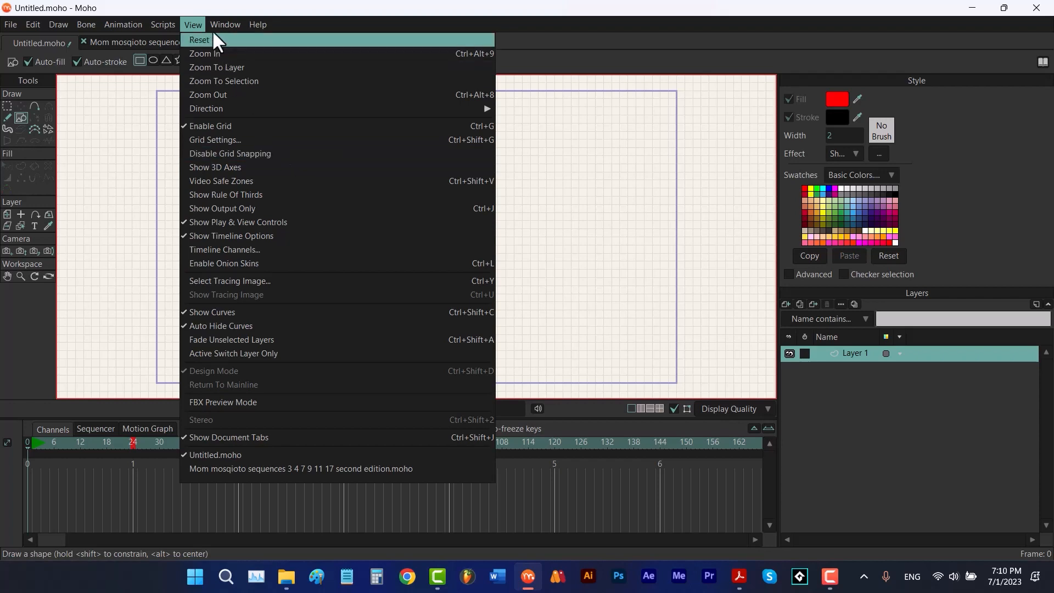
pyautogui.click(195, 25)
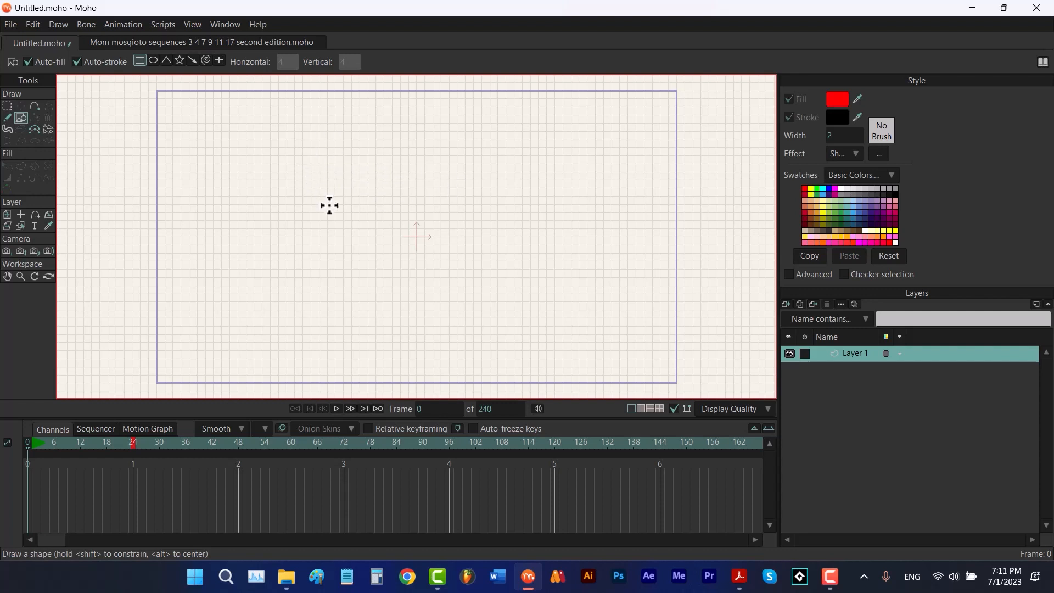
pyautogui.moveTo(269, 91); pyautogui.dragTo(570, 382)
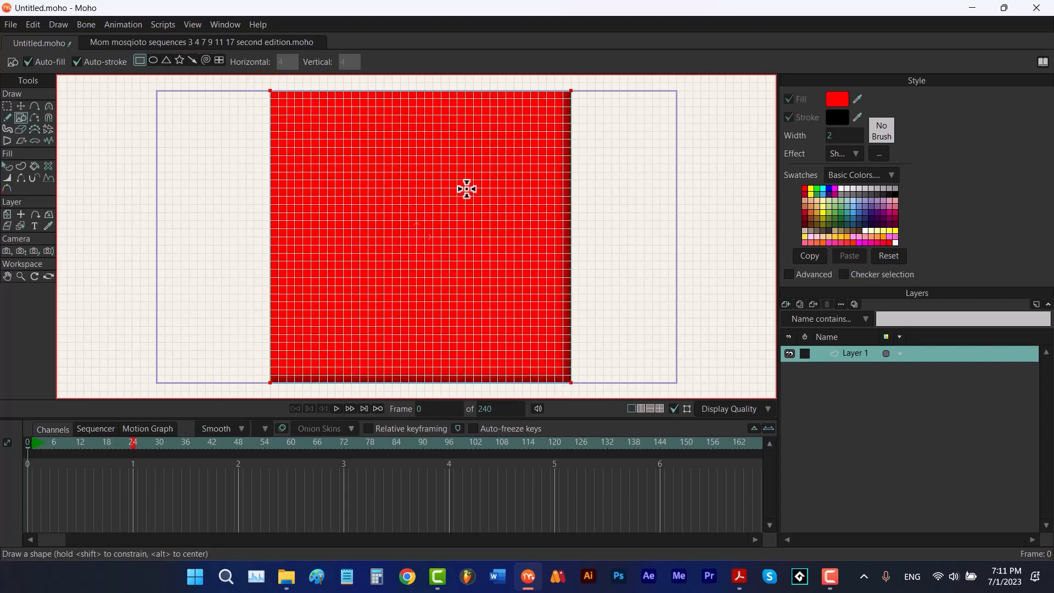
# Select the rectangle, remove its Shaded effect, and fill it with yellow
pyautogui.press('q')
pyautogui.click(491, 274)
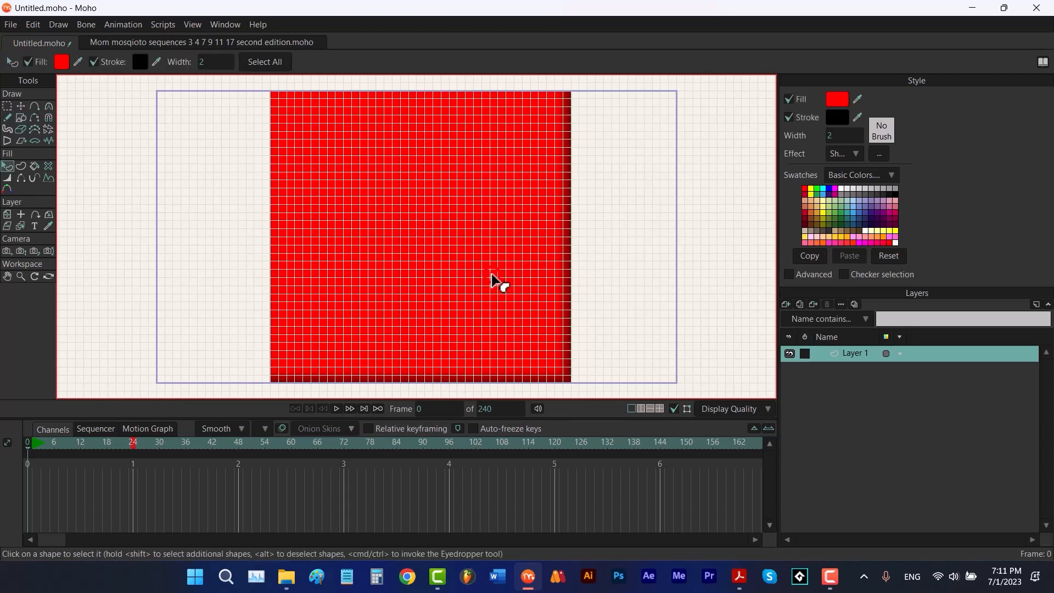
pyautogui.click(848, 153)
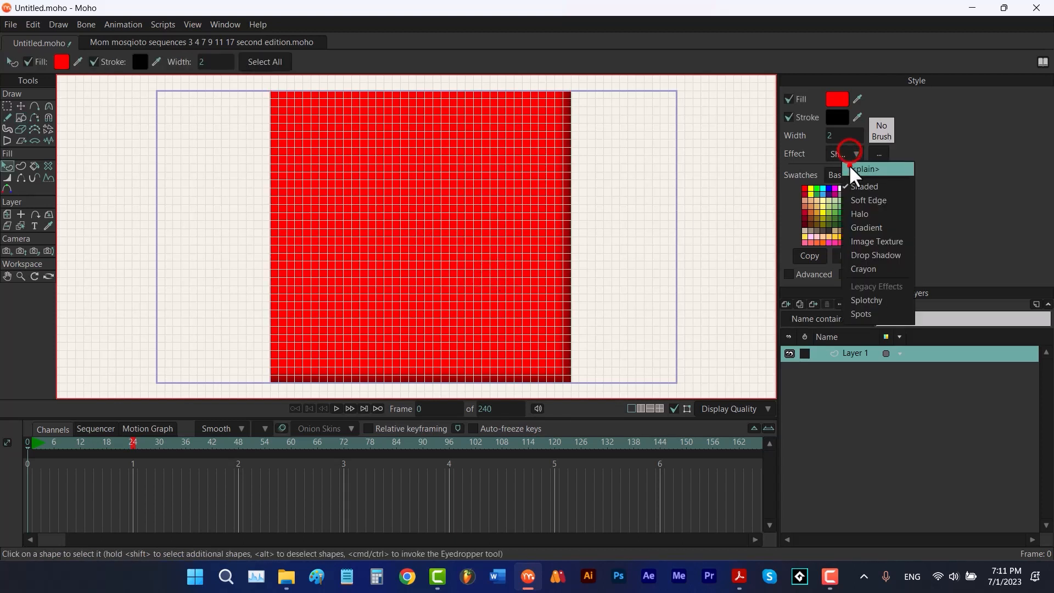
pyautogui.click(848, 163)
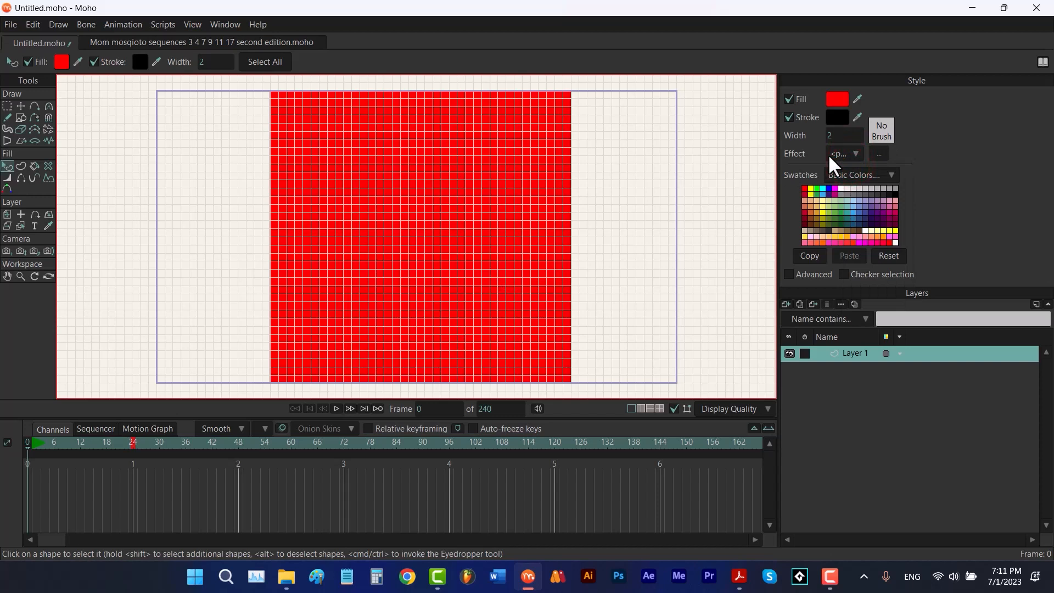
pyautogui.click(810, 189)
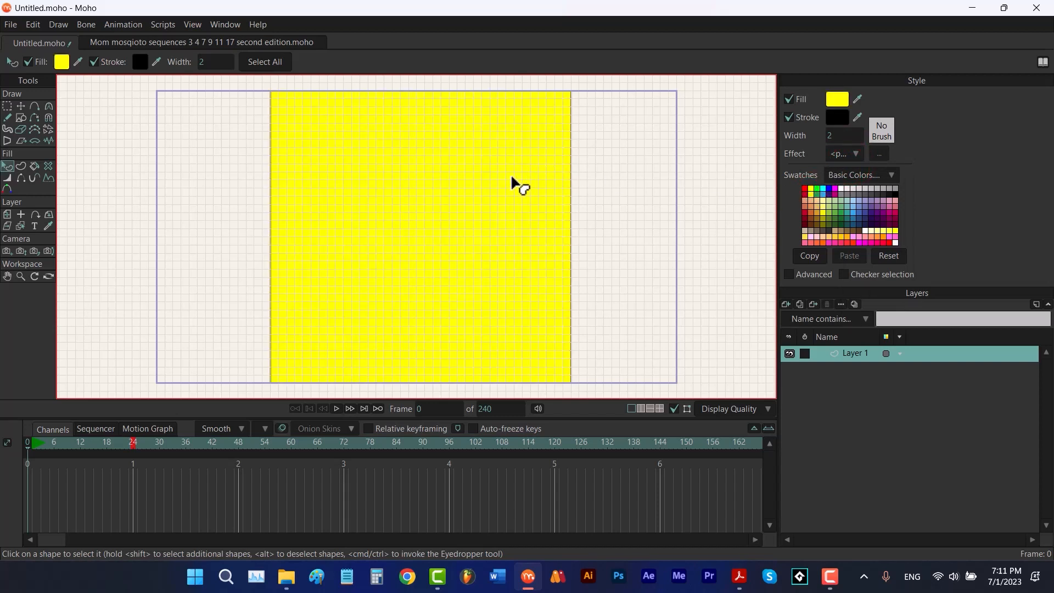
# Move the rectangle's right edge points so they sit at x = 1
pyautogui.press('t')
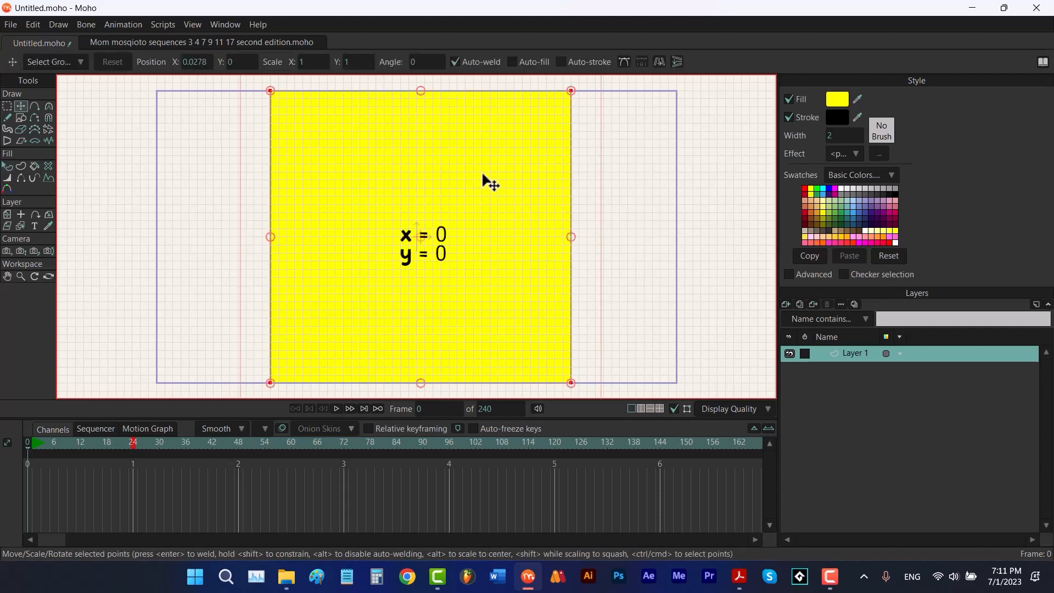
pyautogui.moveTo(185, 85); pyautogui.dragTo(296, 123)
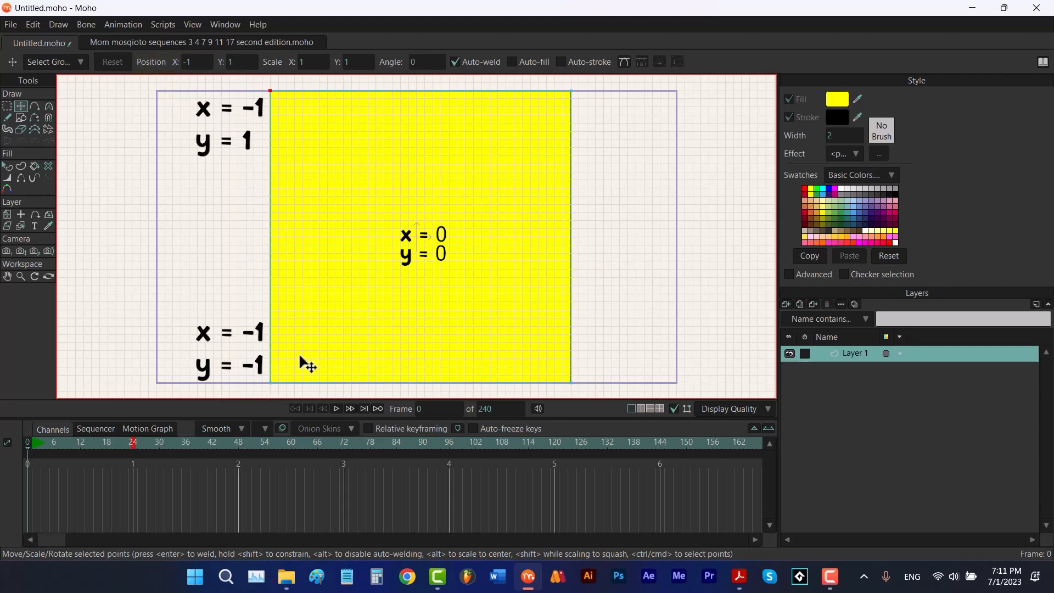
pyautogui.moveTo(603, 85); pyautogui.dragTo(531, 178)
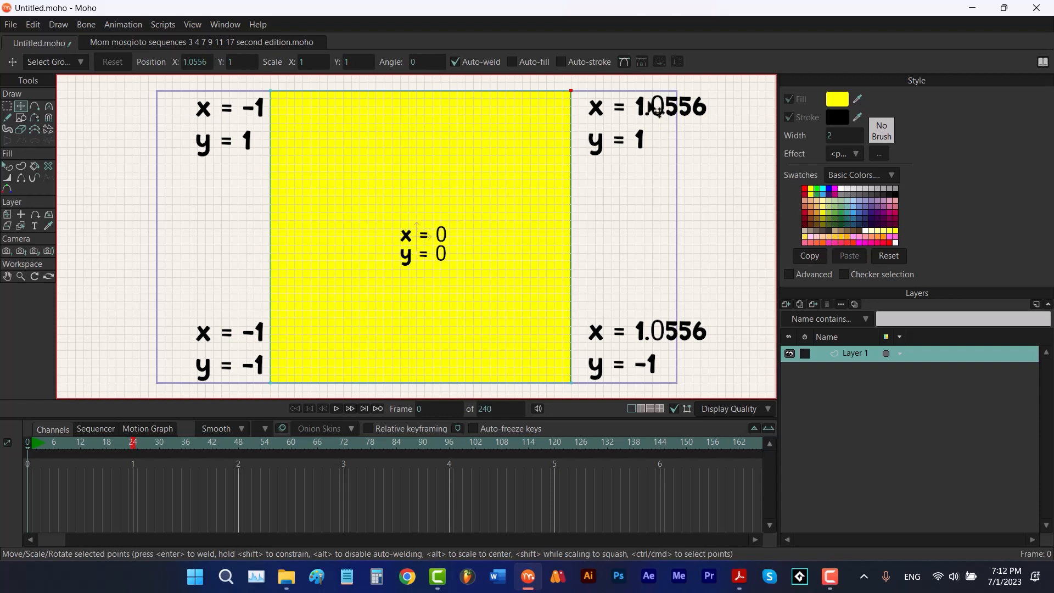
pyautogui.moveTo(638, 86); pyautogui.dragTo(538, 394)
pyautogui.moveTo(587, 324); pyautogui.dragTo(583, 324)
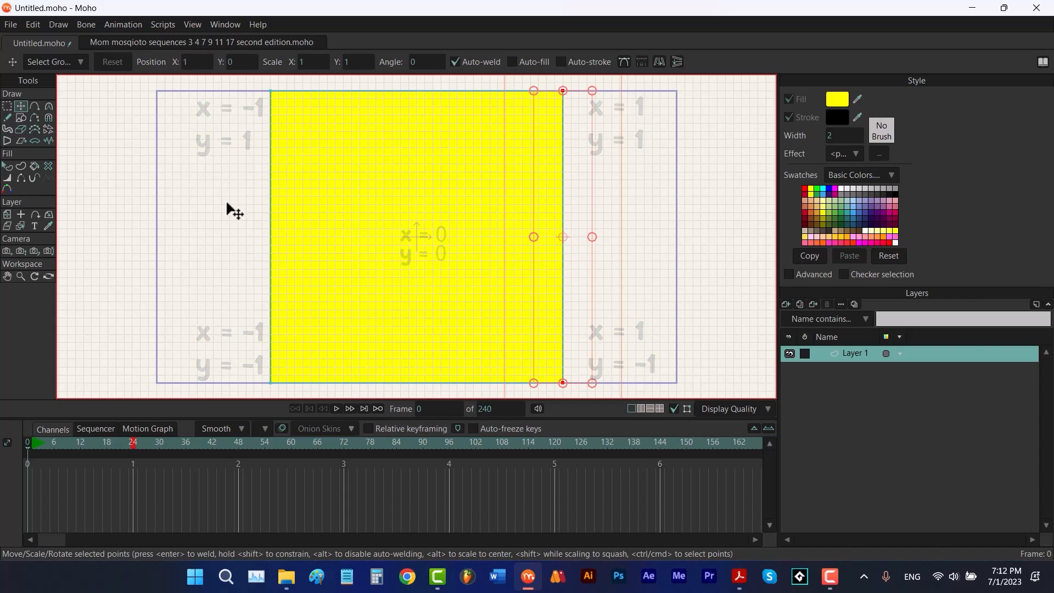
pyautogui.click(230, 278)
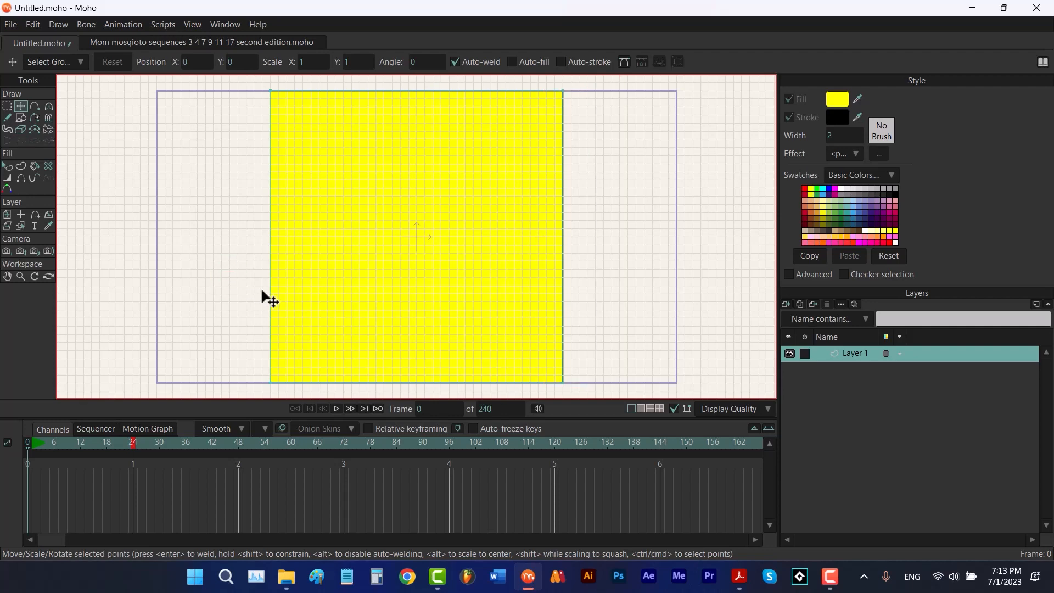
# Set the layer's Z position to -1 with the Transform Layer tool
pyautogui.click(7, 214)
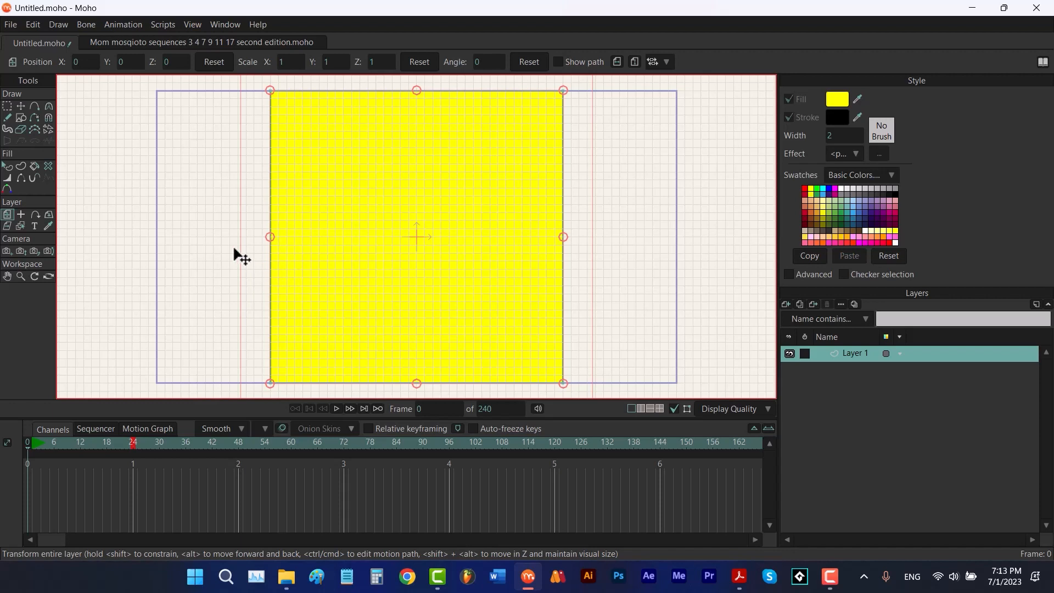
pyautogui.click(175, 61)
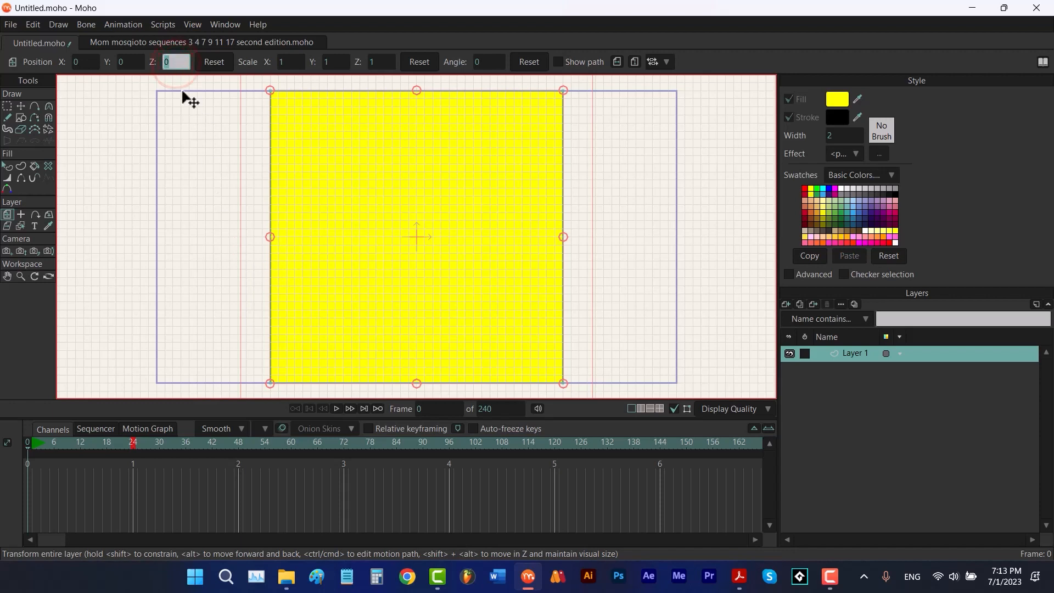
pyautogui.write('-1')
pyautogui.press('Return')
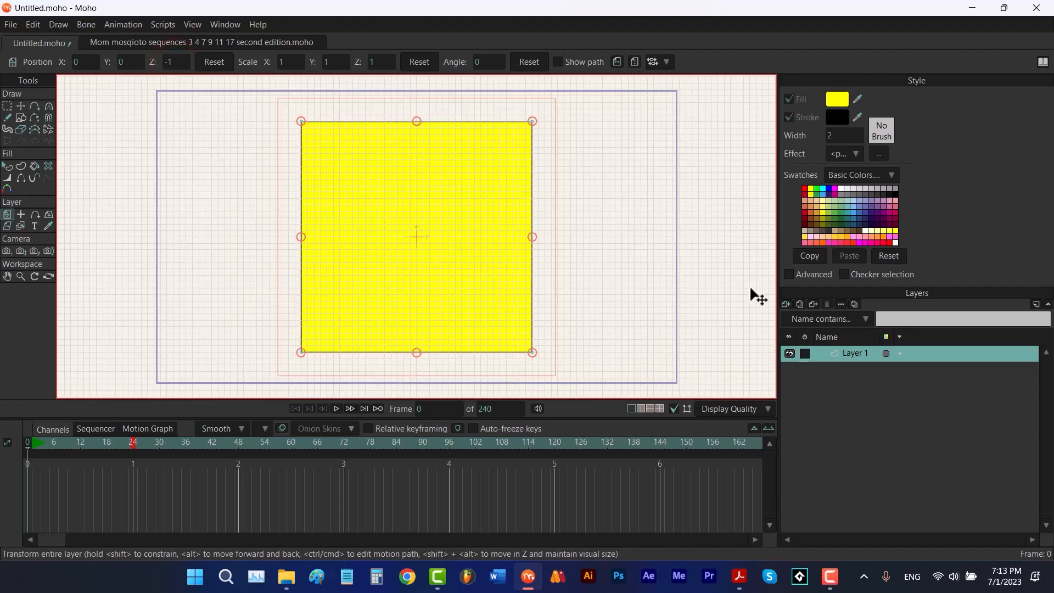
# Duplicate the layer and set the copy's Z position to 1
pyautogui.click(799, 304)
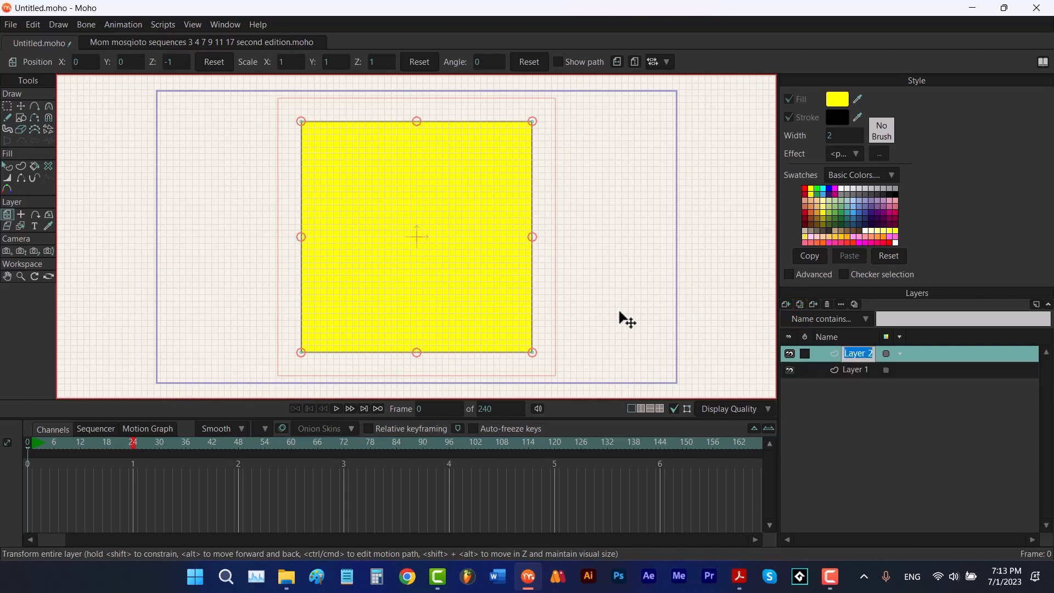
pyautogui.click(176, 61)
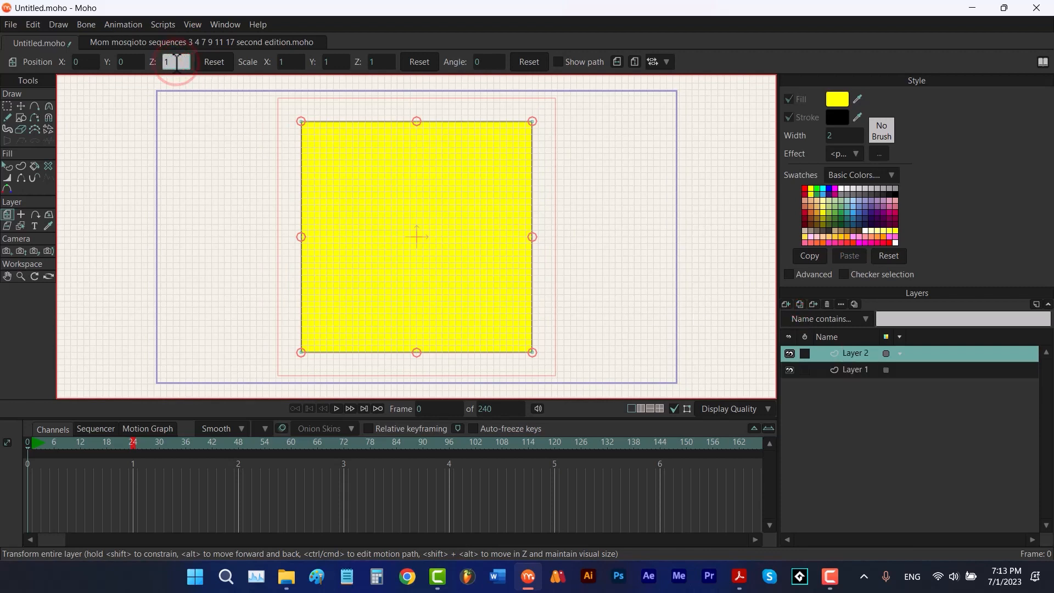
pyautogui.write('1')
pyautogui.press('Return')
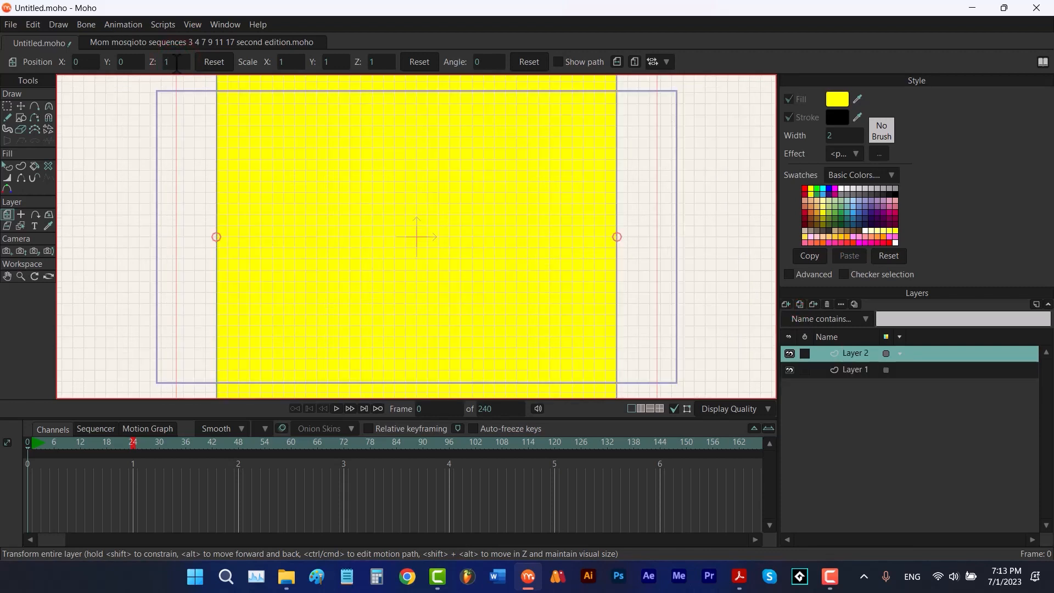
# Duplicate the layer again, reset its position, and set its X position to 1
pyautogui.click(797, 305)
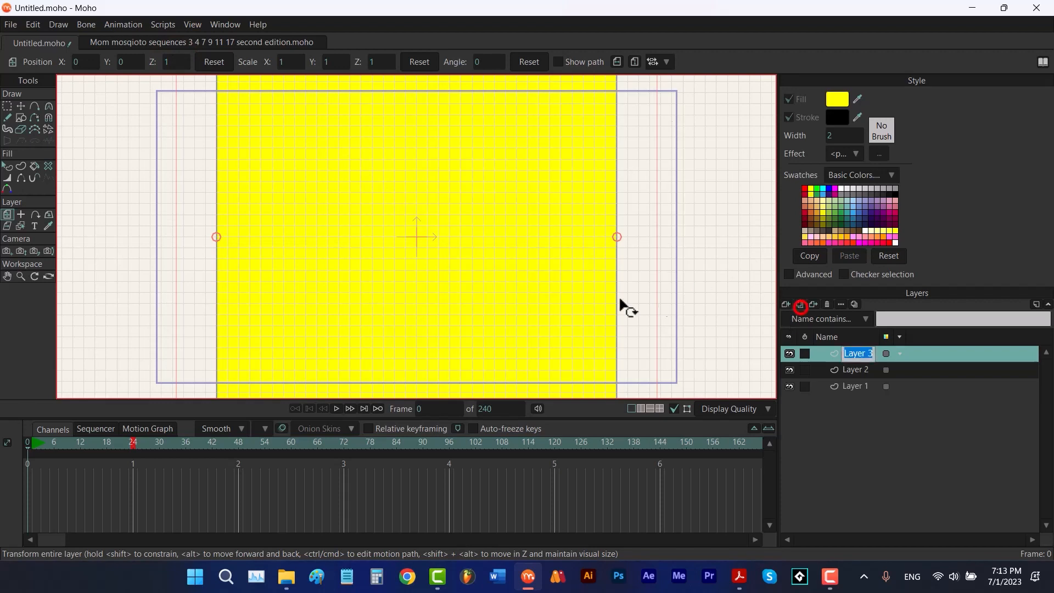
pyautogui.click(221, 63)
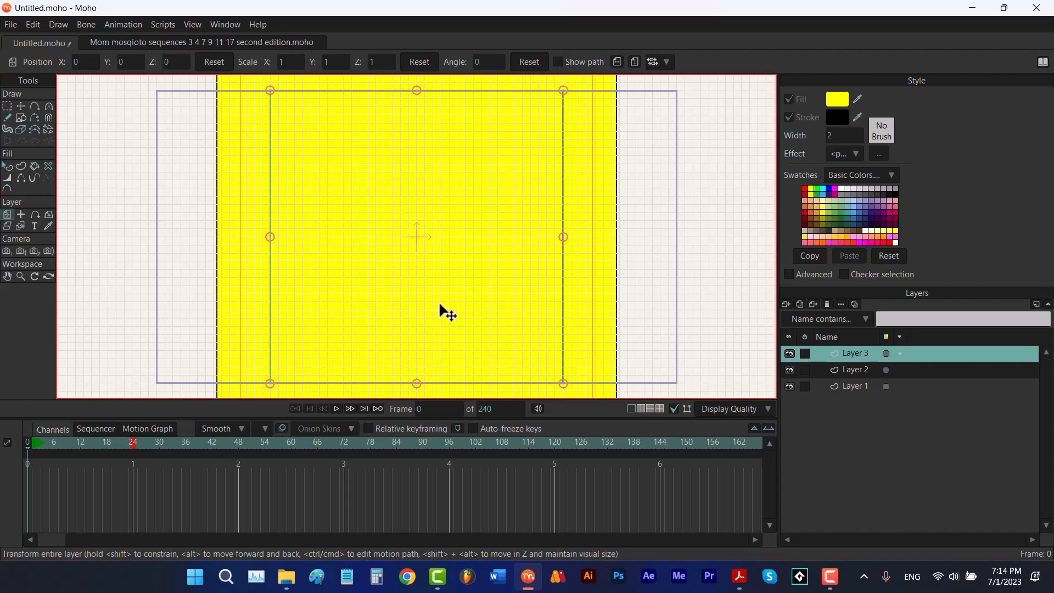
pyautogui.click(87, 63)
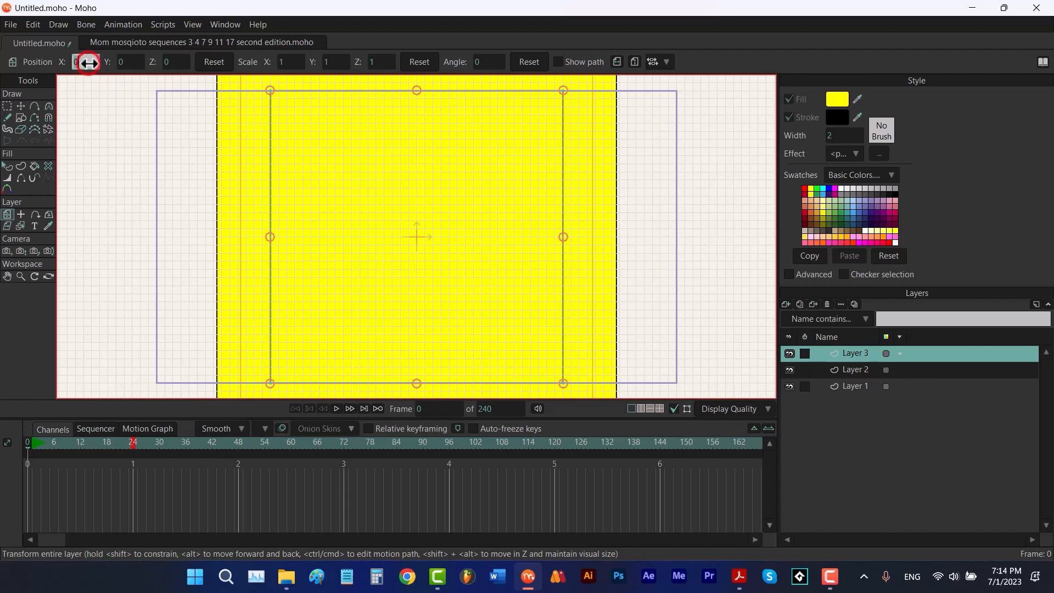
pyautogui.write('1')
pyautogui.press('Return')
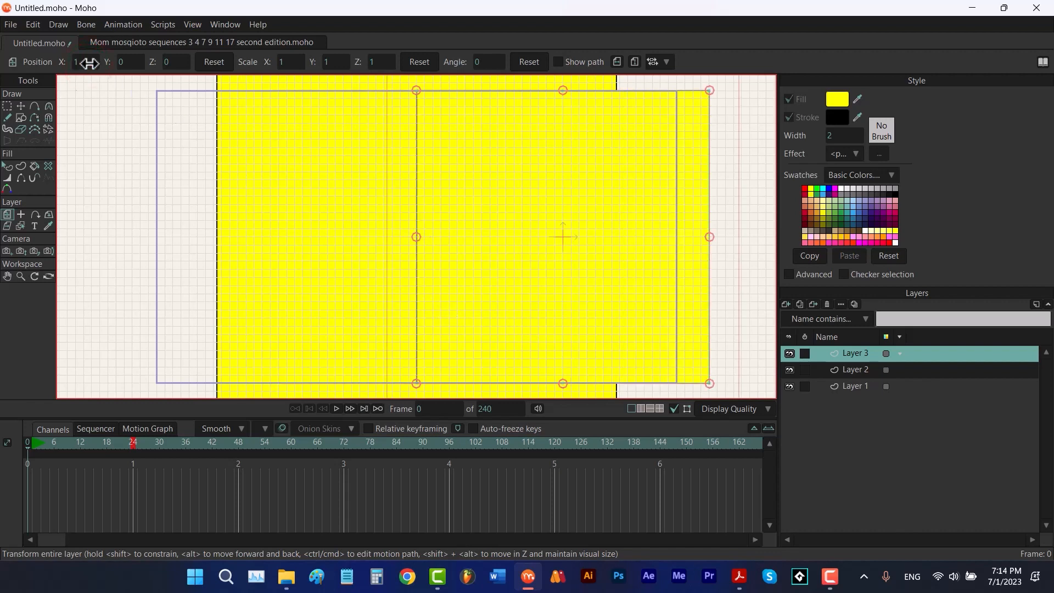
# Rotate Layer 3 by 90 degrees around the Y axis
pyautogui.click(48, 214)
pyautogui.click(166, 62)
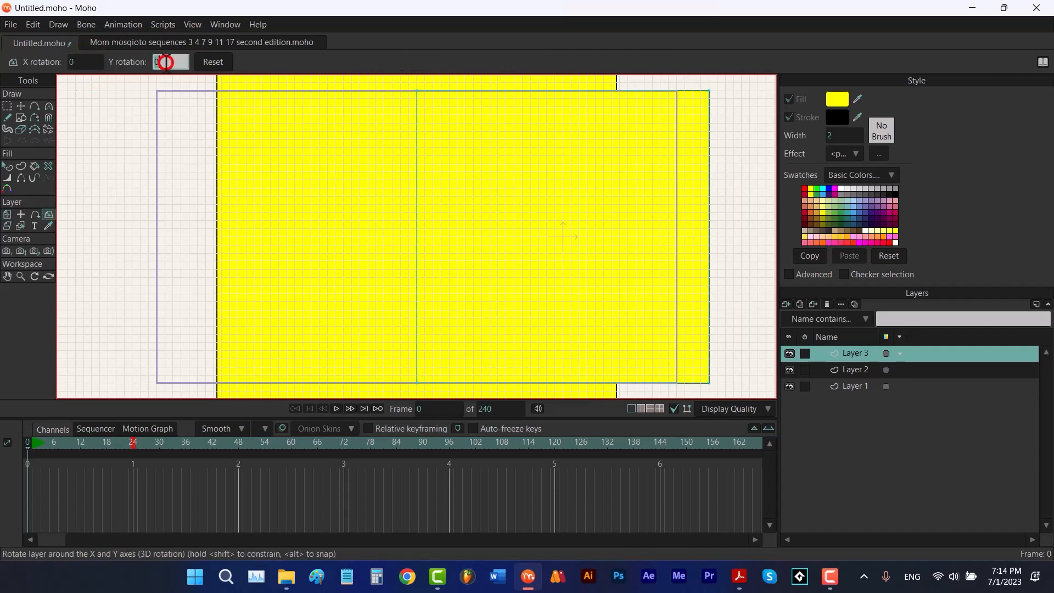
pyautogui.write('90')
pyautogui.press('Return')
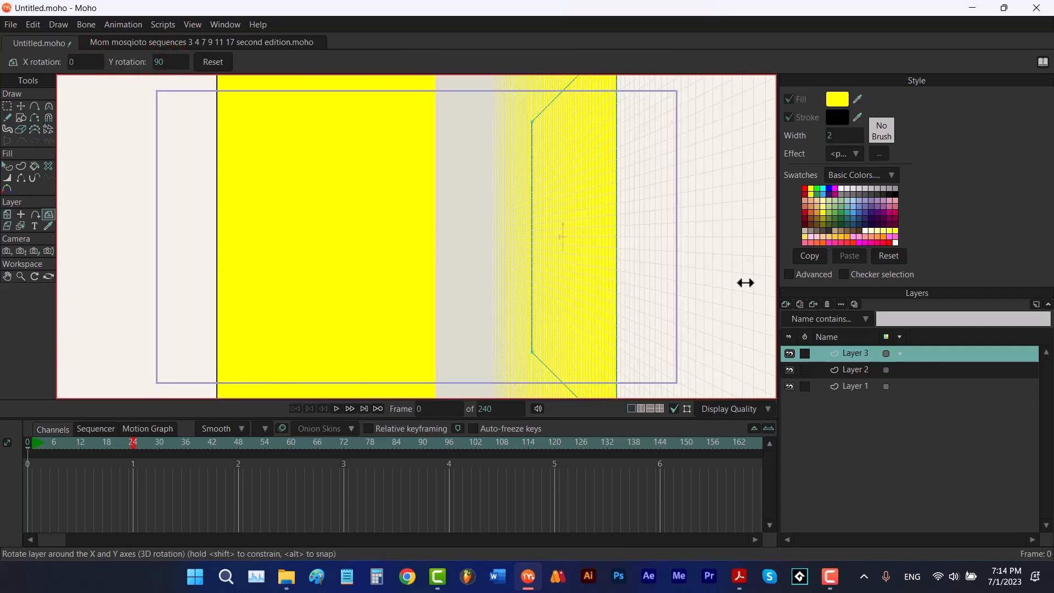
# Duplicate Layer 3 and set the copy's X position to -1
pyautogui.click(803, 305)
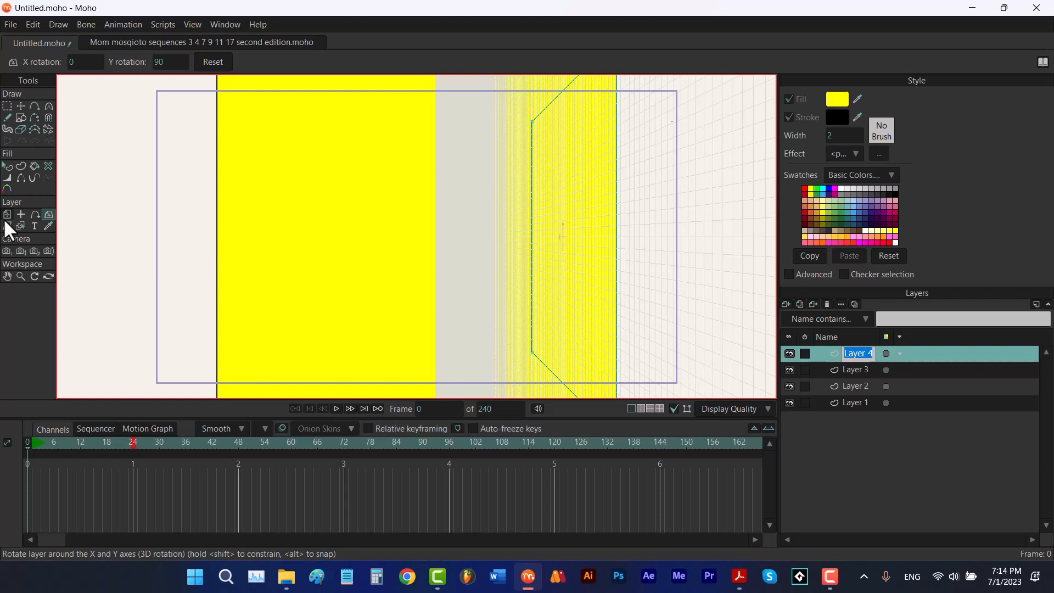
pyautogui.click(6, 215)
pyautogui.click(88, 65)
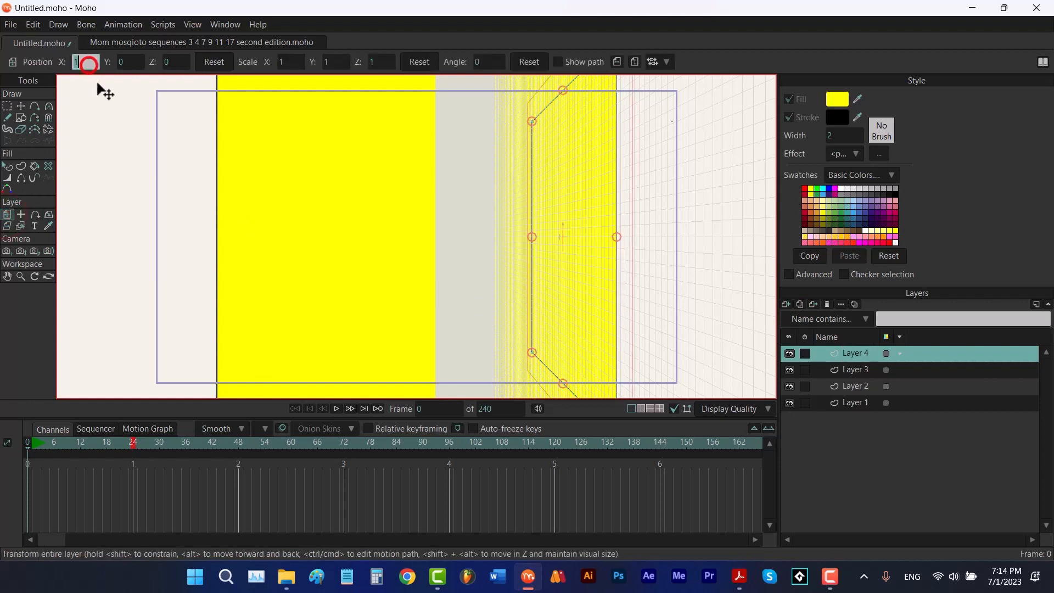
pyautogui.write('-1')
pyautogui.press('Return')
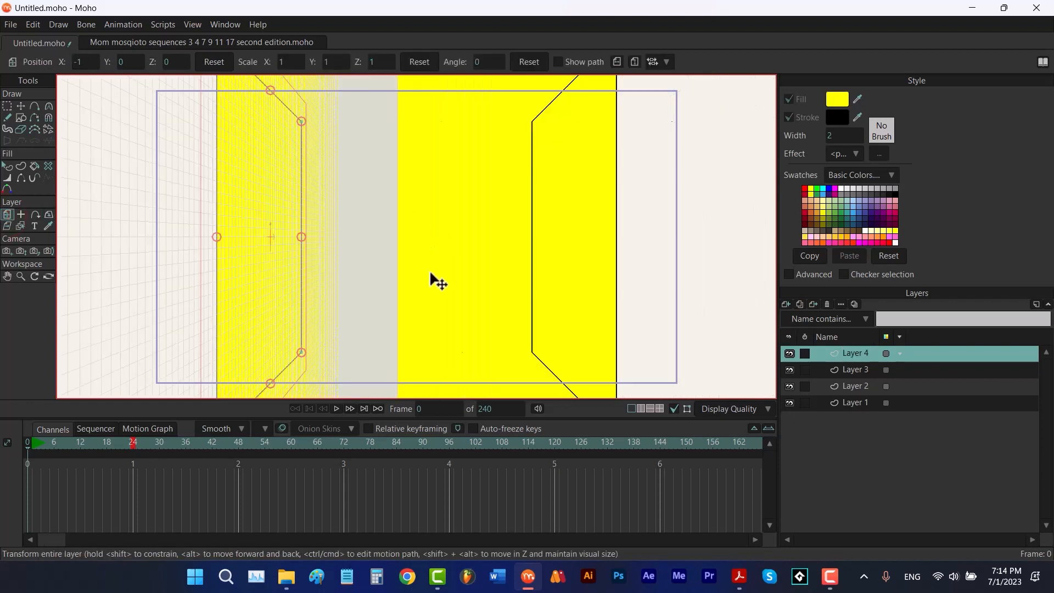
# Duplicate the layer again and reset the copy's position and 3D rotation
pyautogui.click(801, 305)
pyautogui.press('Return')
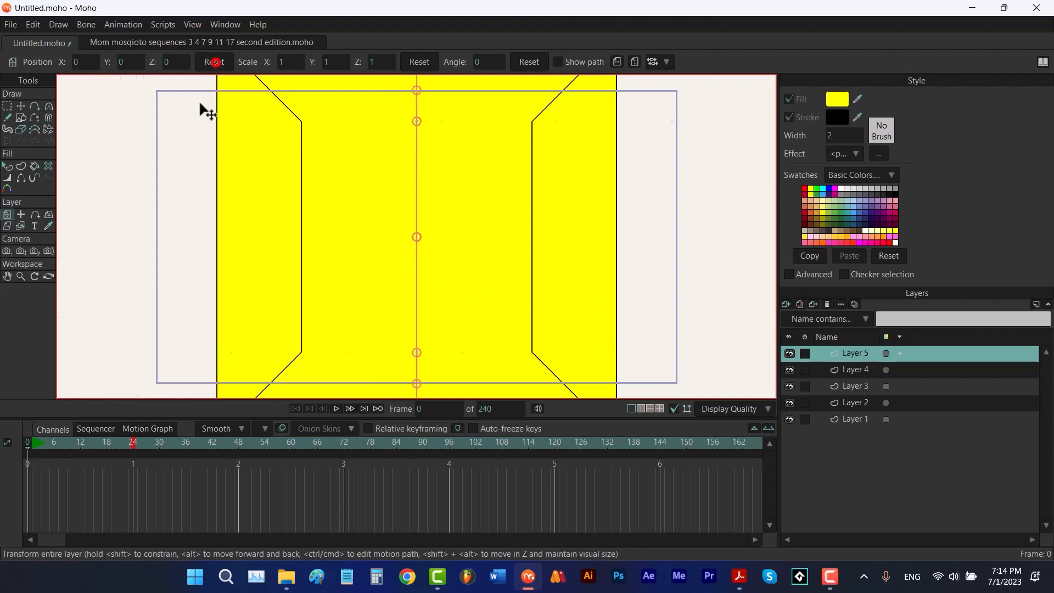
pyautogui.click(48, 214)
pyautogui.click(213, 61)
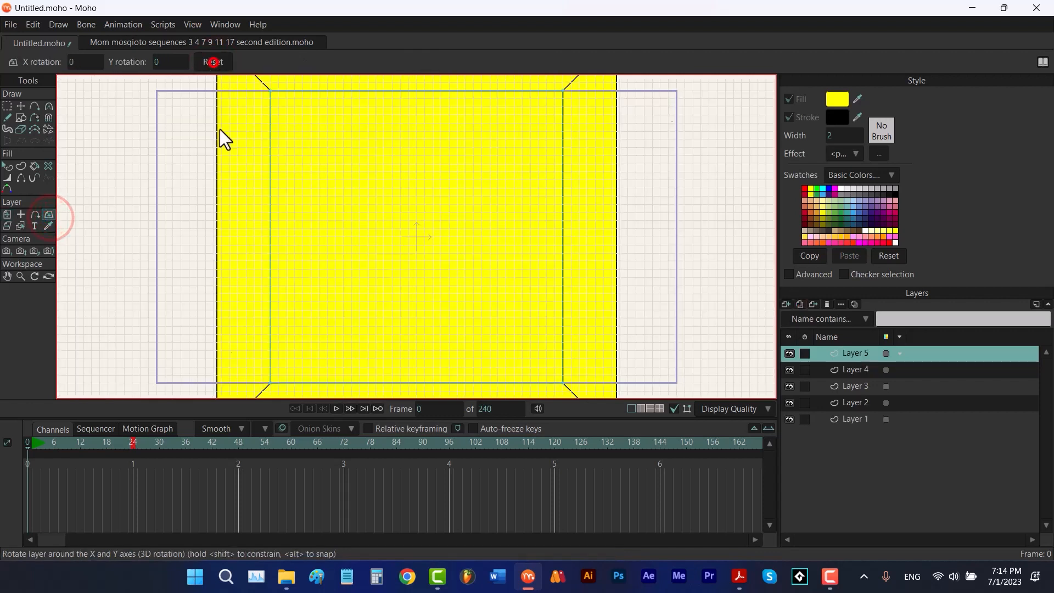
# Rotate Layer 5 by 90 degrees around the X axis
pyautogui.click(88, 61)
pyautogui.write('90')
pyautogui.press('Return')
# Set Layer 5's Y position to 1 with the Transform Layer tool
pyautogui.click(8, 214)
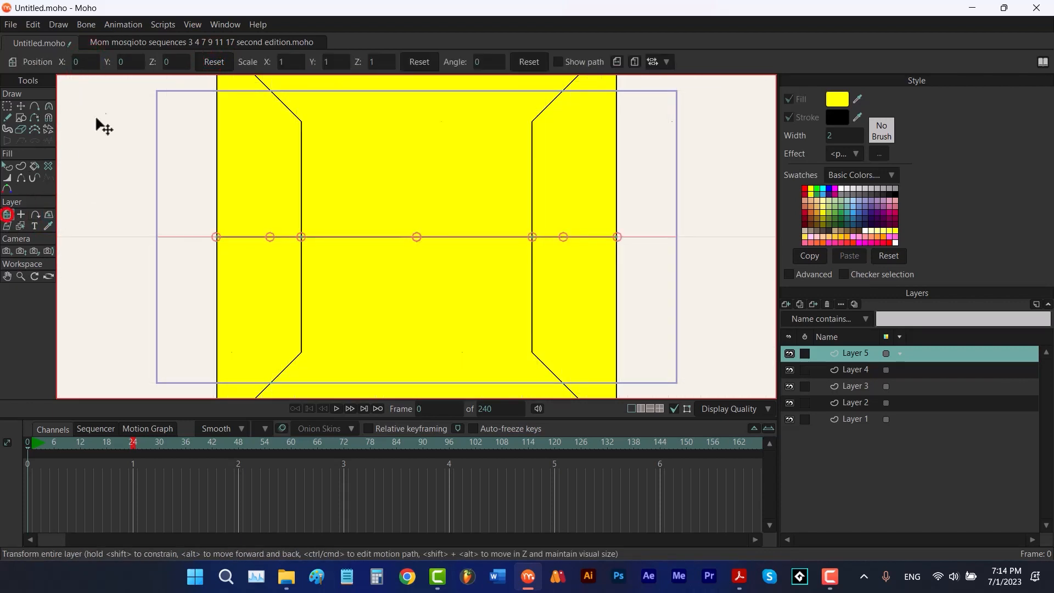
pyautogui.click(130, 62)
pyautogui.write('1')
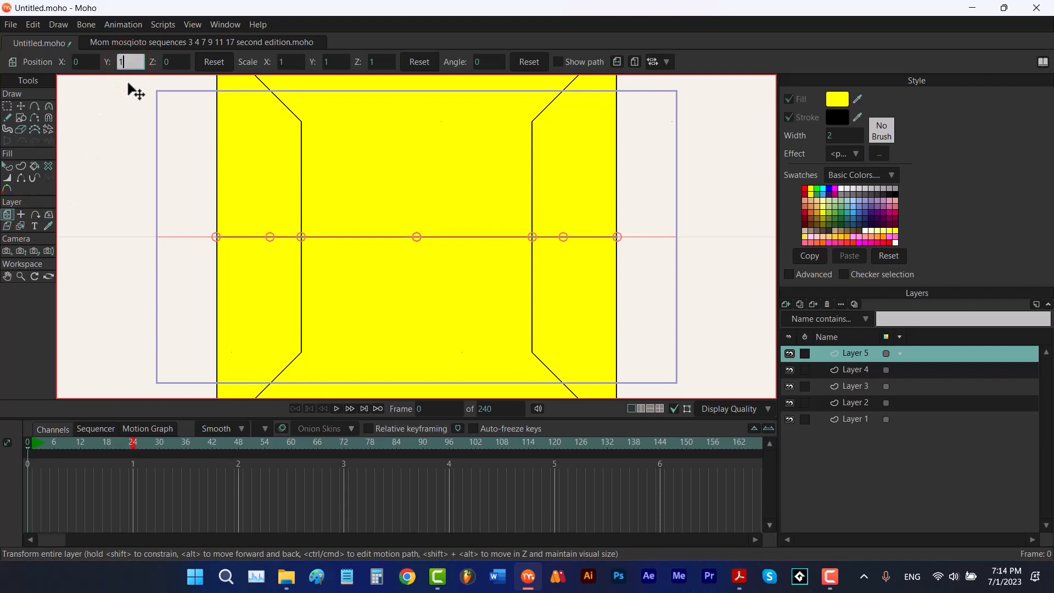
pyautogui.press('Return')
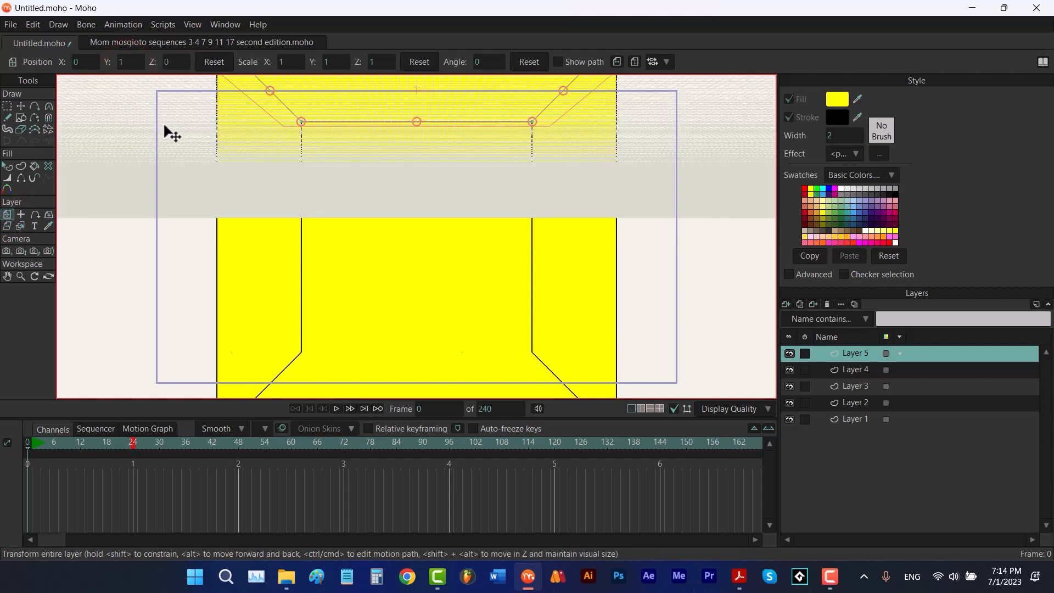
# Duplicate the layer and set the copy's Y position to -1
pyautogui.click(799, 304)
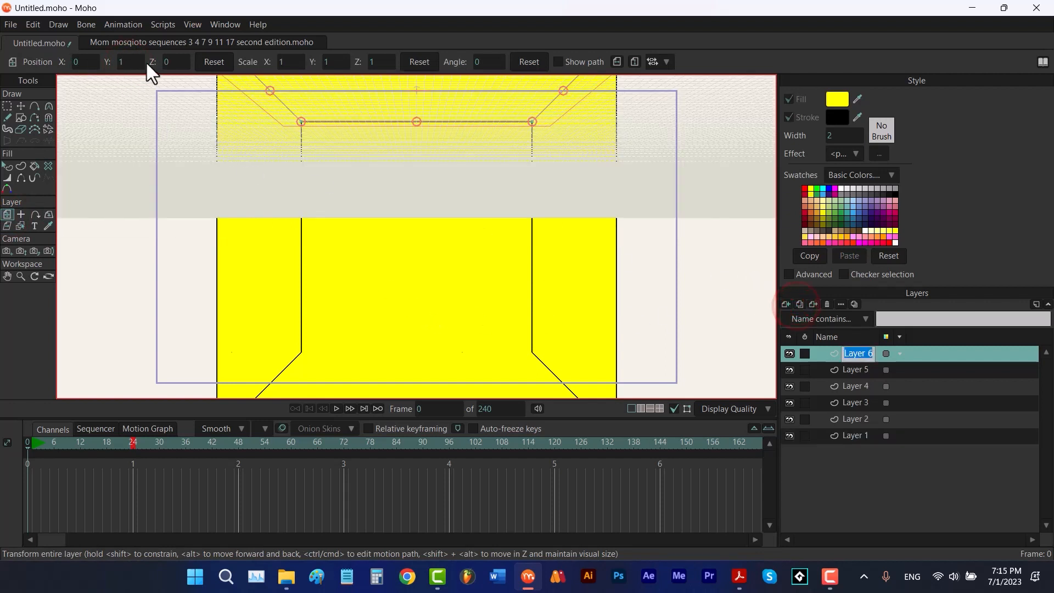
pyautogui.click(131, 61)
pyautogui.write('-1')
pyautogui.press('Return')
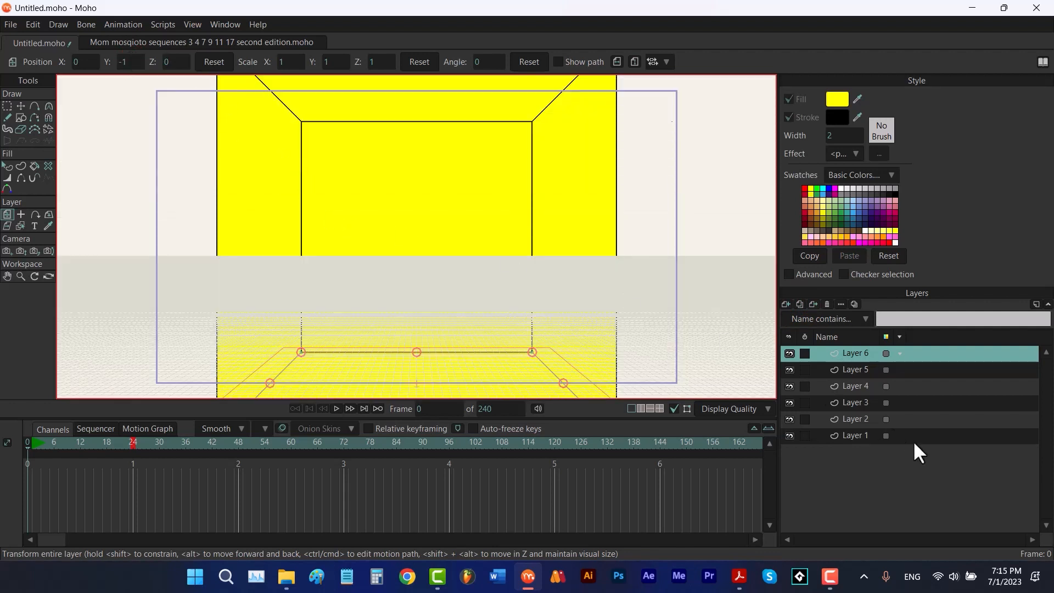
# Group all six layers together and name the group "cube 1"
pyautogui.keyDown('shift'); pyautogui.click(864, 439); pyautogui.keyUp('shift')
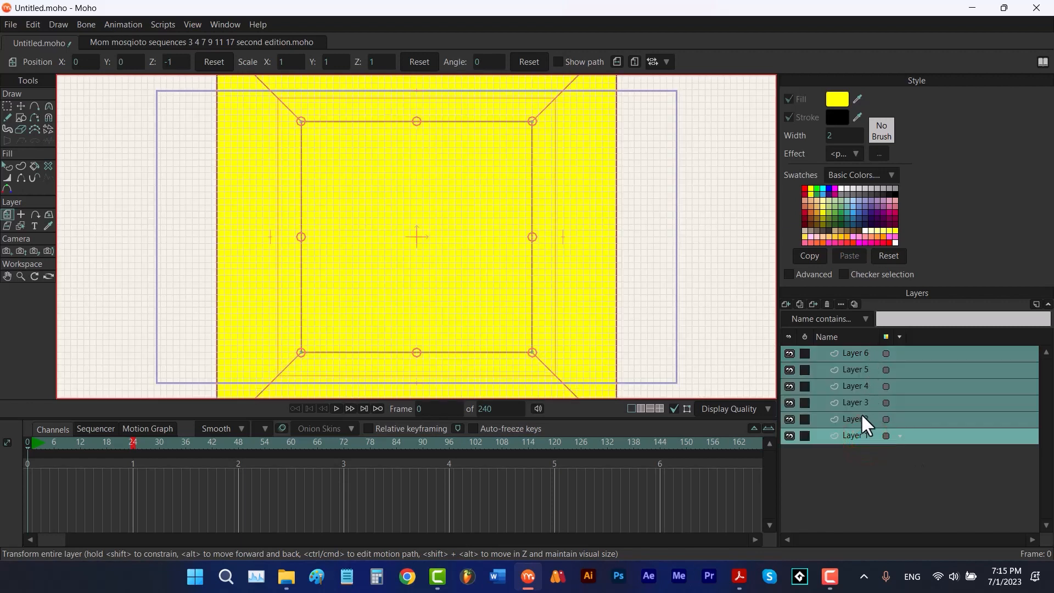
pyautogui.rightClick(863, 442)
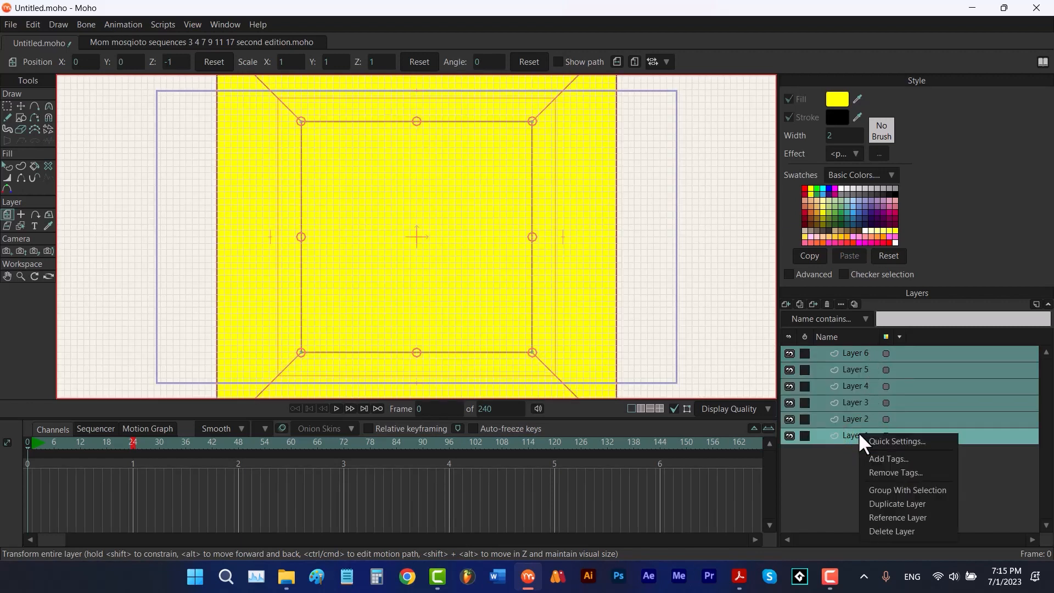
pyautogui.click(876, 489)
pyautogui.write('cub')
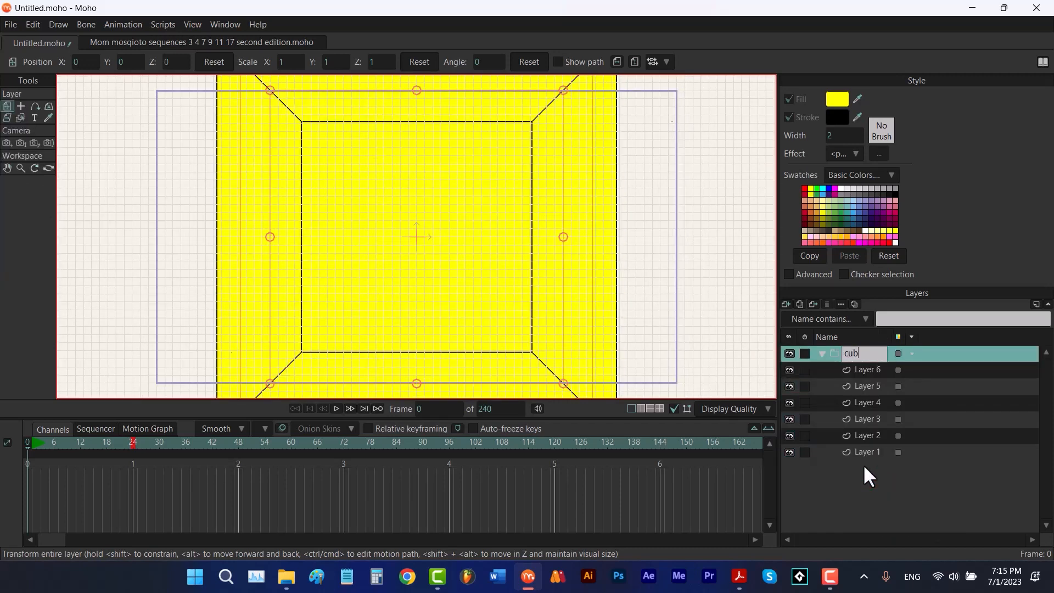
pyautogui.write('e 1')
pyautogui.press('Return')
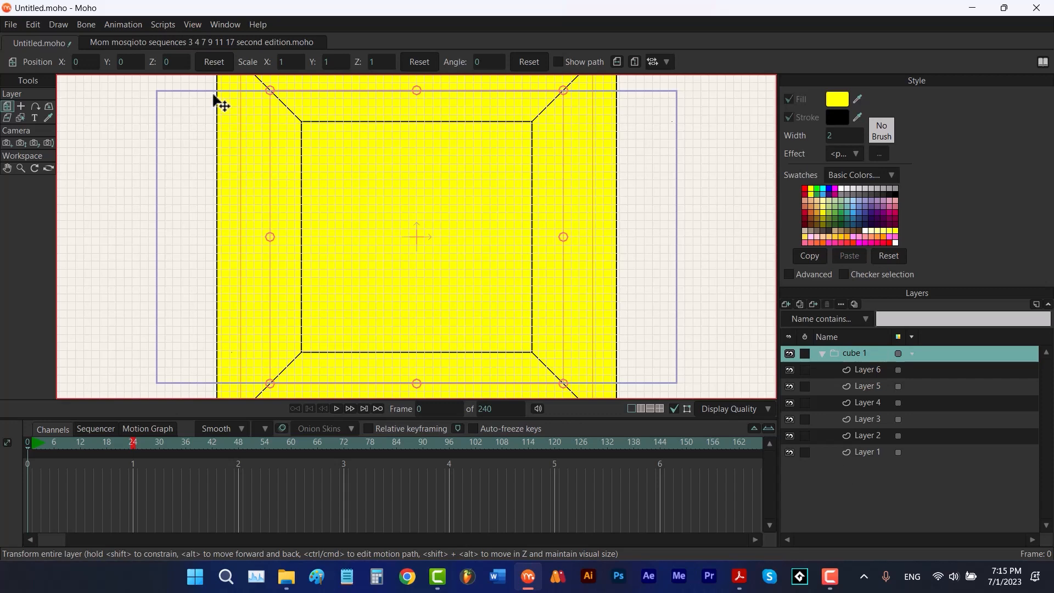
# Move the cube group back to Z -2.25 and rotate it in 3D to about 24° X and 32° Y
pyautogui.moveTo(173, 63); pyautogui.dragTo(121, 77)
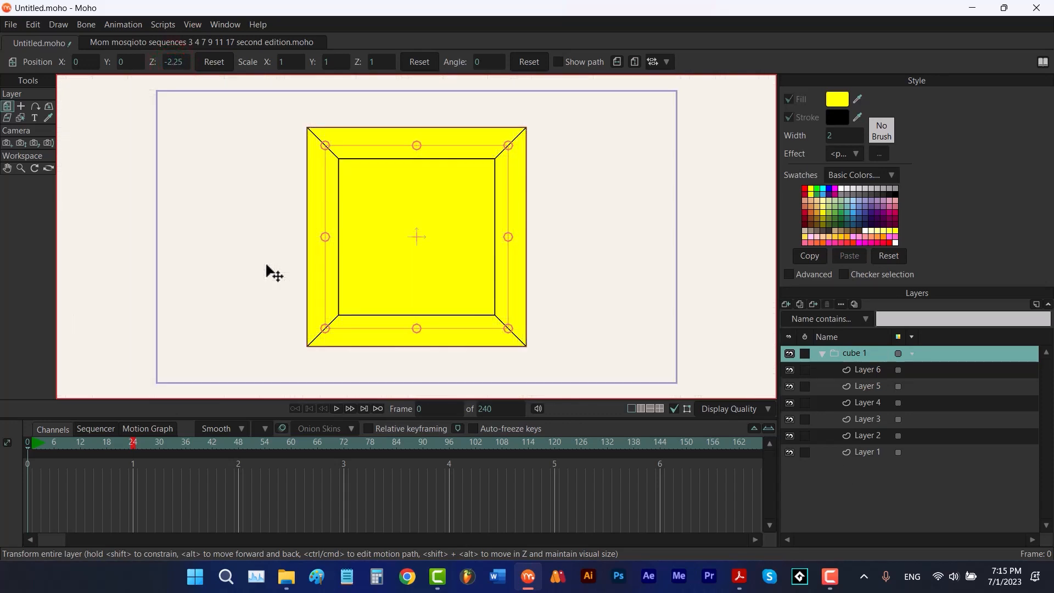
pyautogui.click(49, 106)
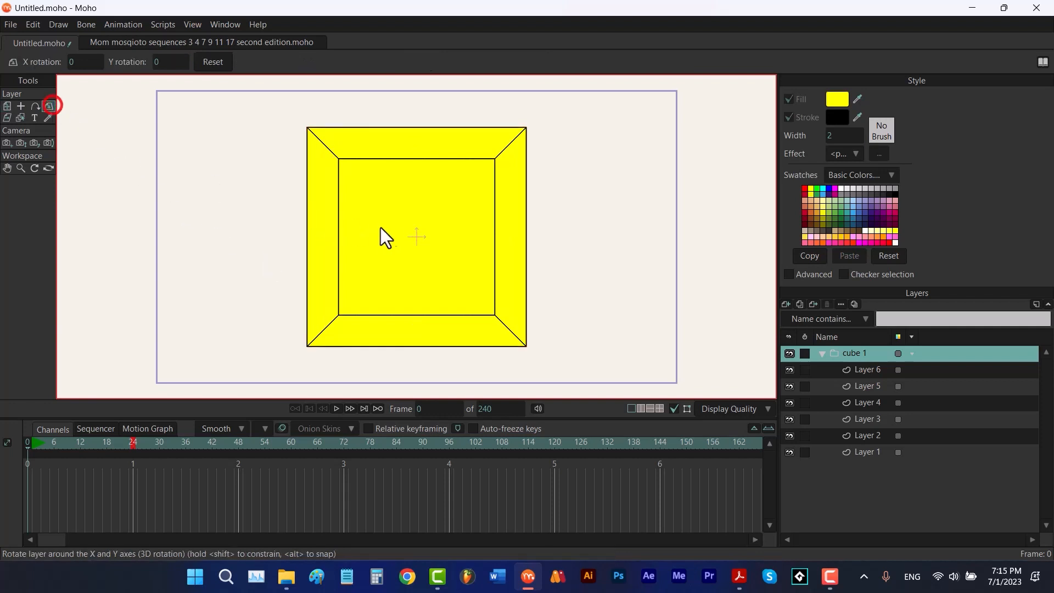
pyautogui.moveTo(387, 208); pyautogui.dragTo(575, 315)
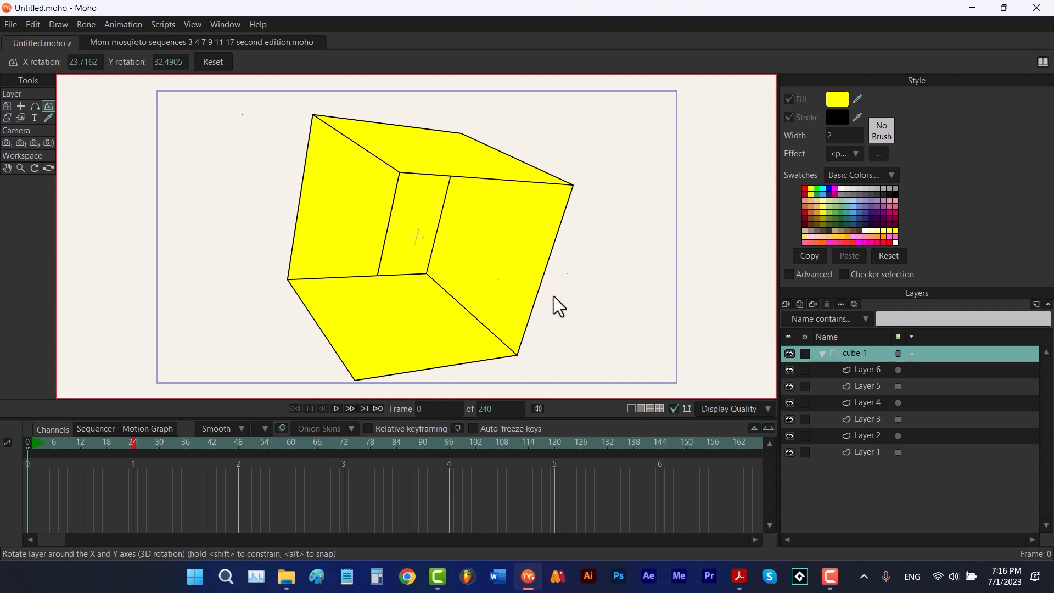
# Enable Sort layers by depth in the cube group's layer settings
pyautogui.doubleClick(838, 356)
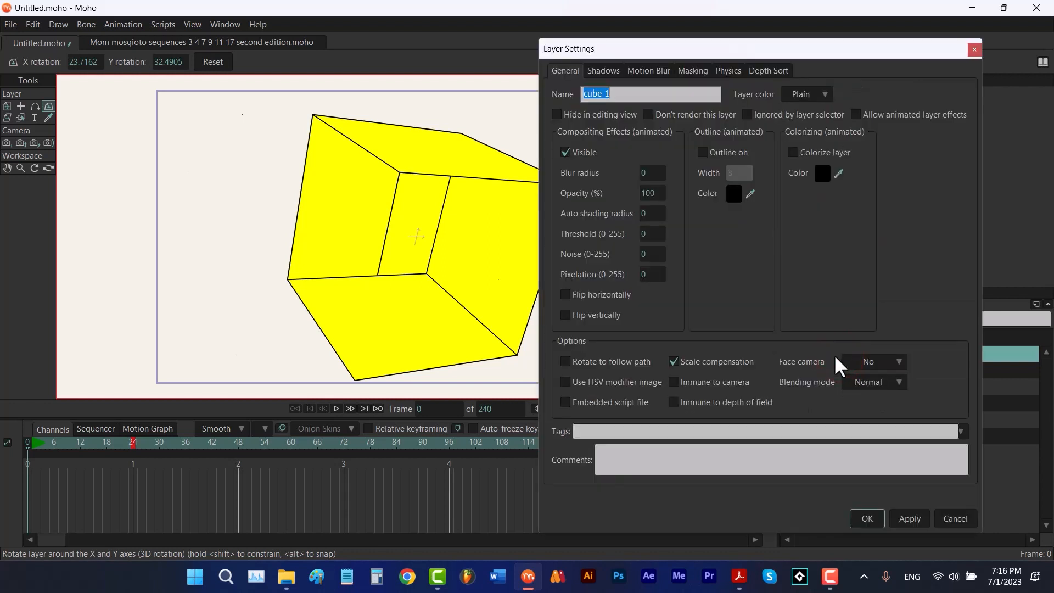
pyautogui.click(767, 68)
pyautogui.click(706, 111)
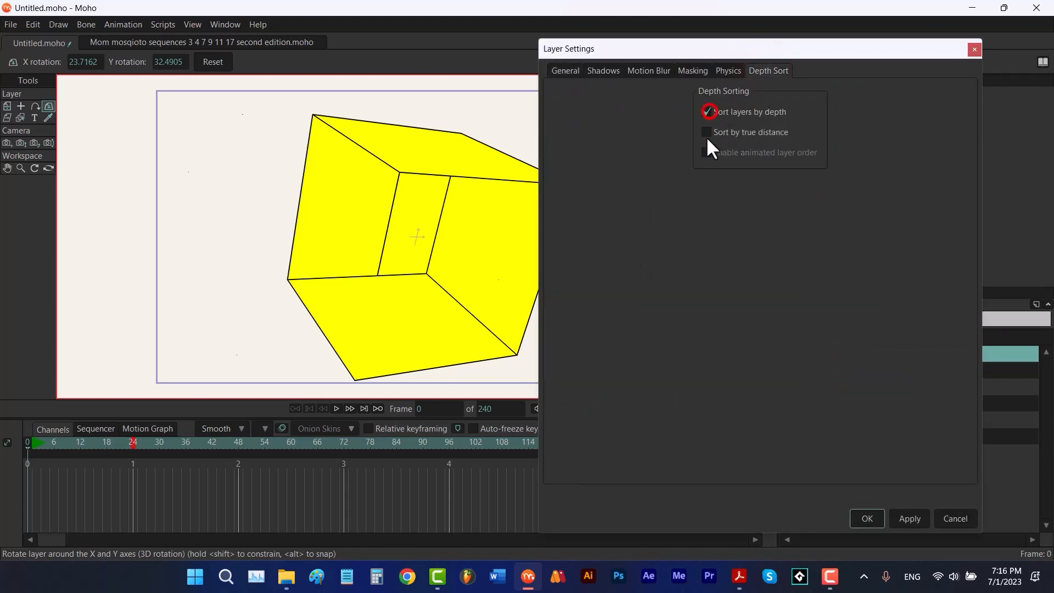
pyautogui.click(860, 518)
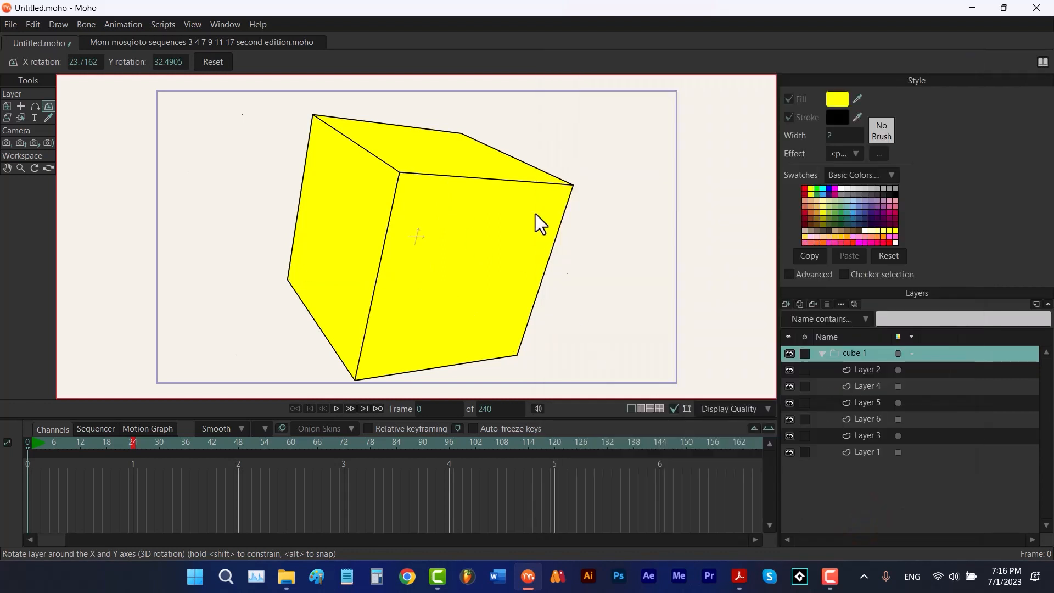
# Reset the cube group's 3D rotation and collapse the group
pyautogui.click(214, 63)
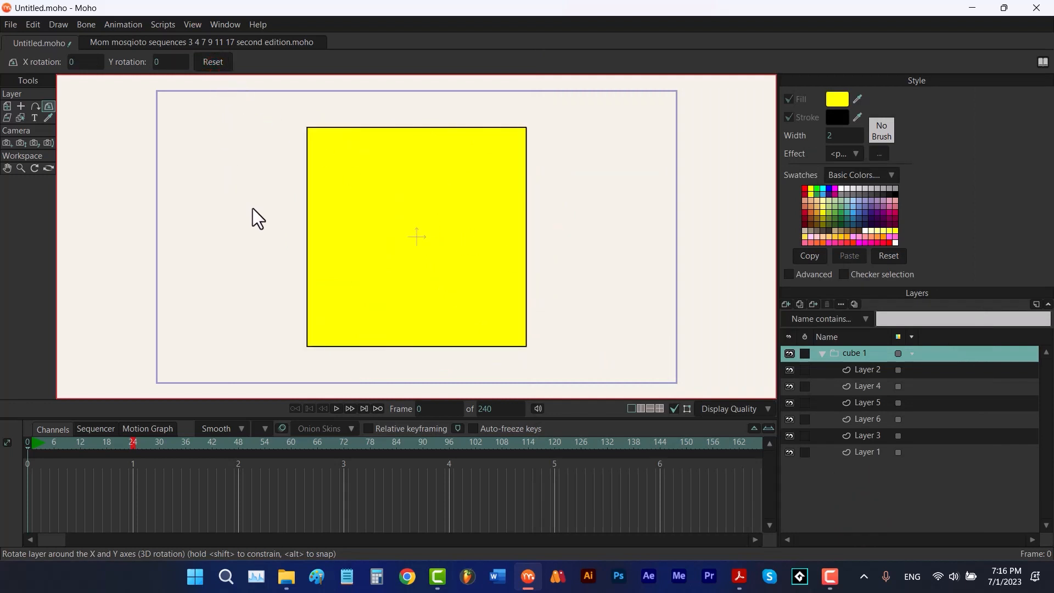
pyautogui.click(822, 353)
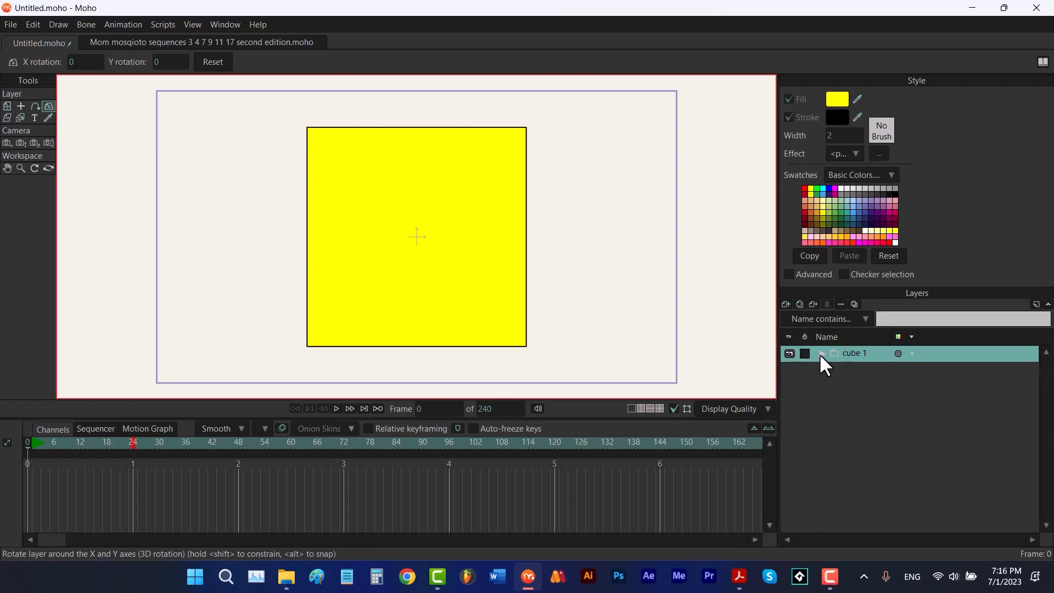
# Move the cube group to X about 3.75 and rotate it -51 degrees around the Y axis
pyautogui.click(49, 168)
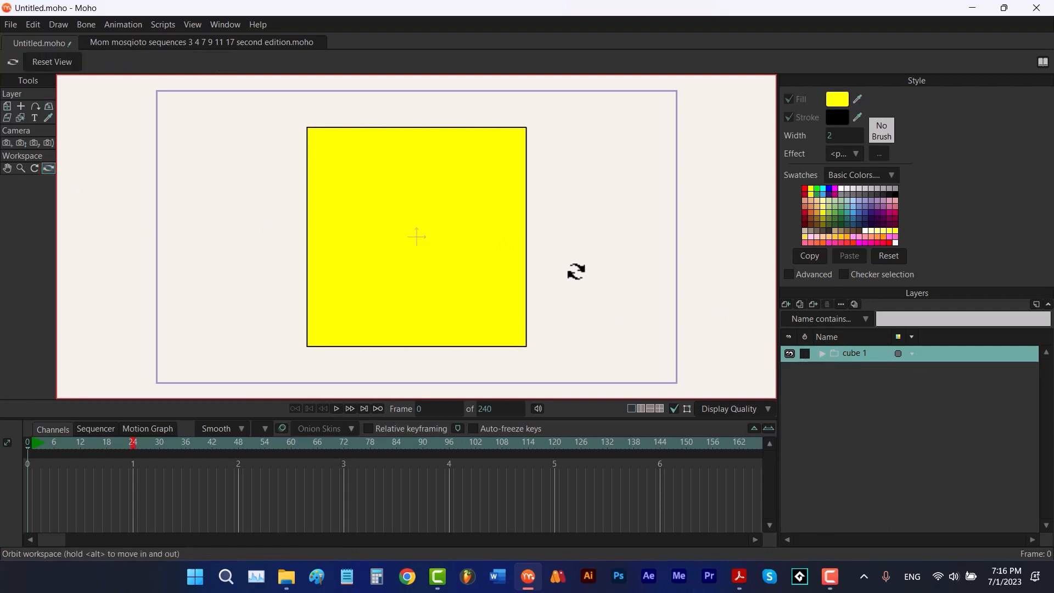
pyautogui.moveTo(547, 235)
pyautogui.mouseDown()
pyautogui.moveTo(581, 249)
pyautogui.moveTo(686, 217)
pyautogui.moveTo(640, 238)
pyautogui.moveTo(538, 245)
pyautogui.mouseUp()
pyautogui.click(314, 295)
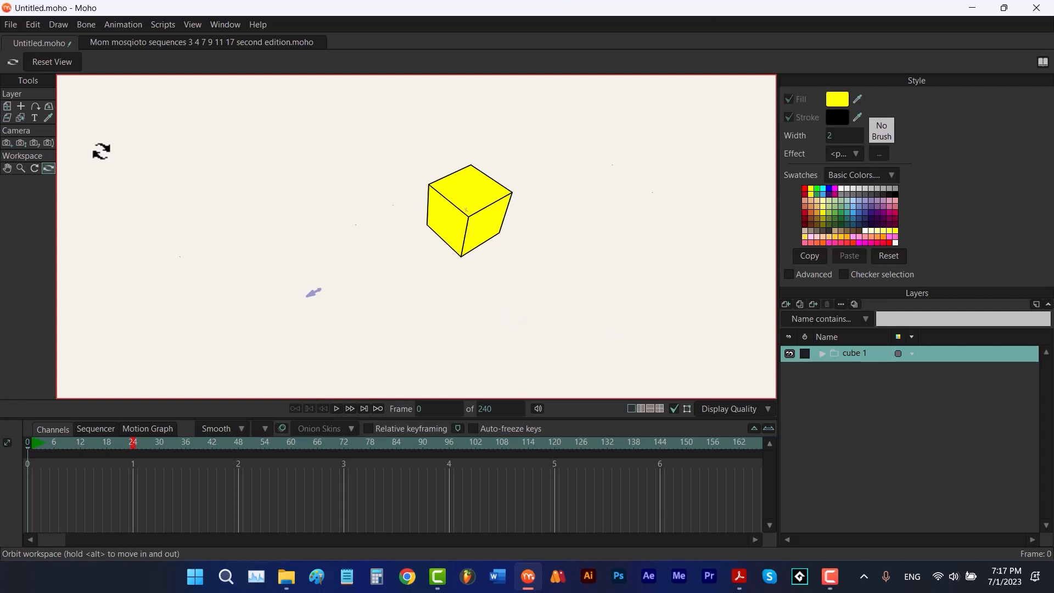
pyautogui.click(7, 107)
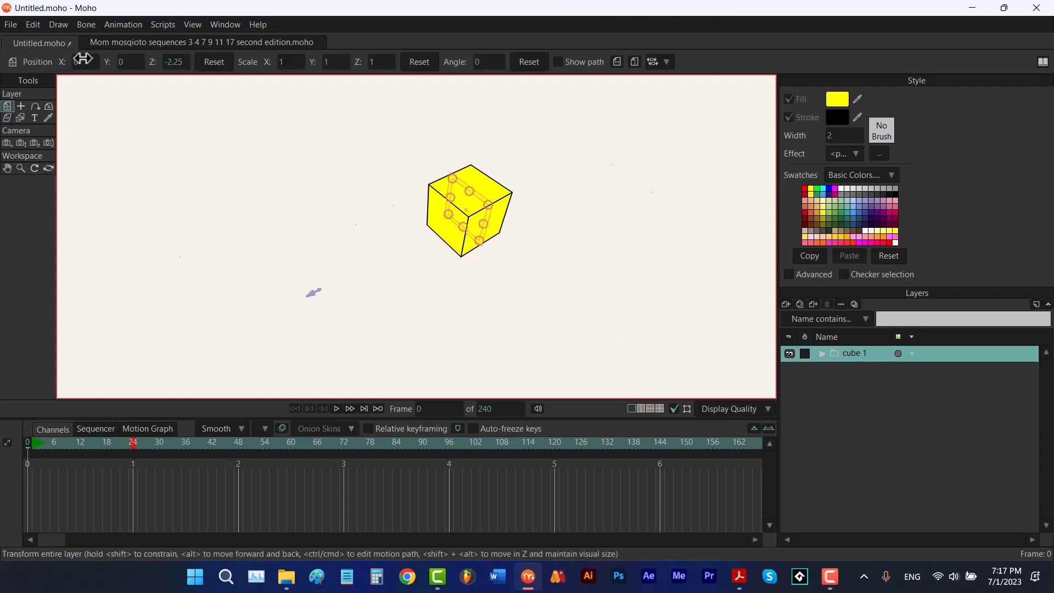
pyautogui.moveTo(80, 61); pyautogui.dragTo(4, 88)
pyautogui.click(49, 106)
pyautogui.moveTo(162, 63); pyautogui.dragTo(65, 69)
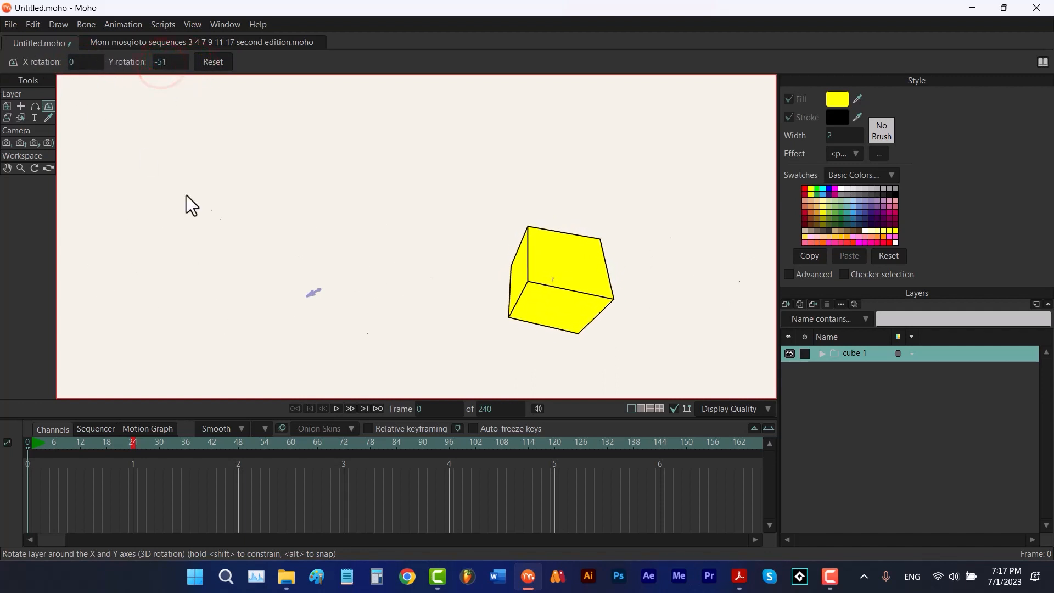
# Duplicate the cube group and move the copy to X 0 and Z about -6.75
pyautogui.click(803, 303)
pyautogui.click(8, 107)
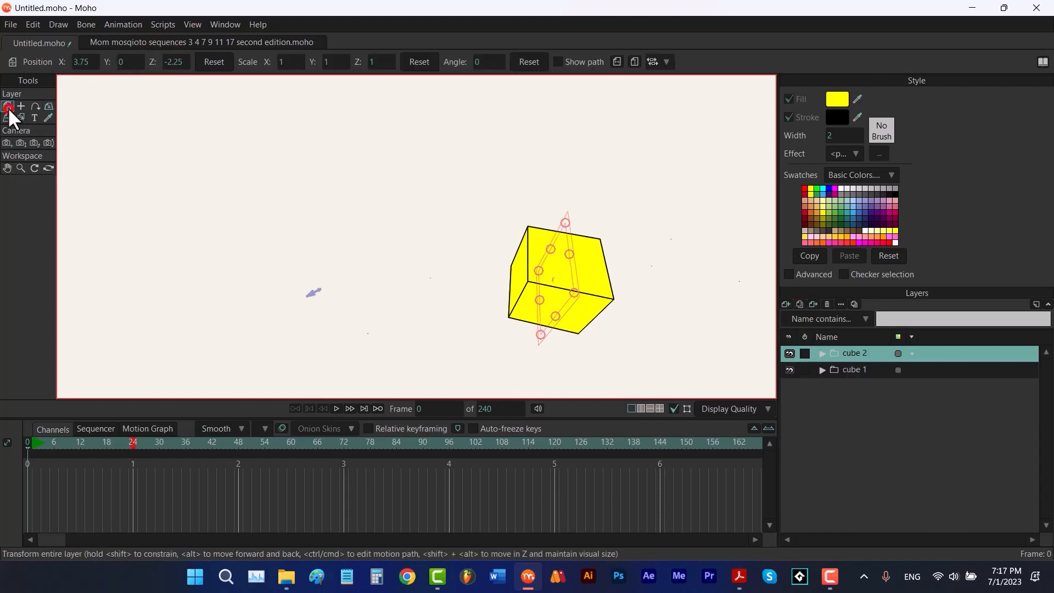
pyautogui.moveTo(178, 63); pyautogui.dragTo(85, 83)
pyautogui.click(80, 61)
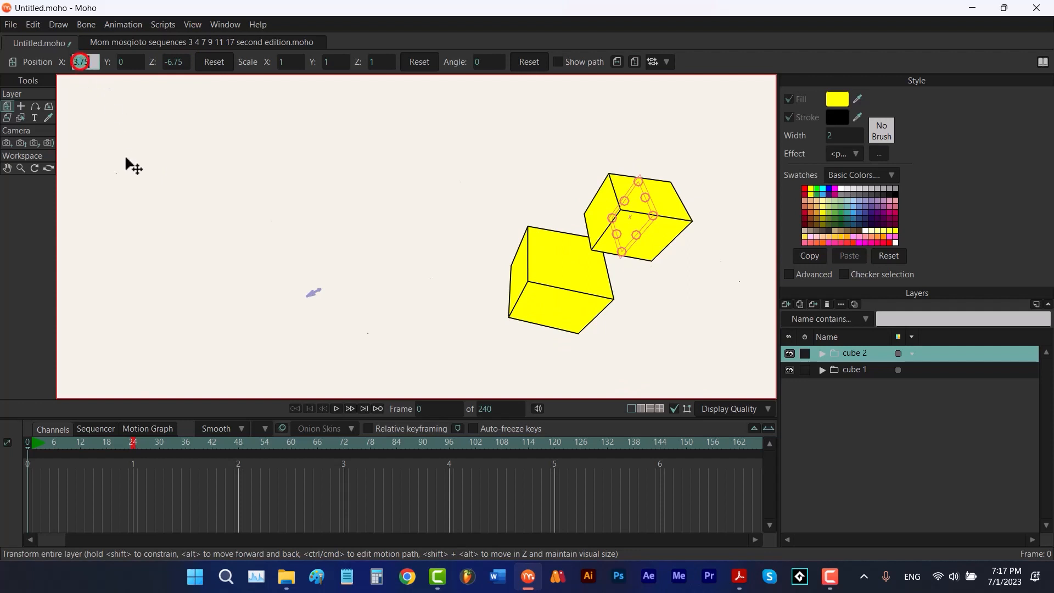
pyautogui.write('0')
pyautogui.press('Return')
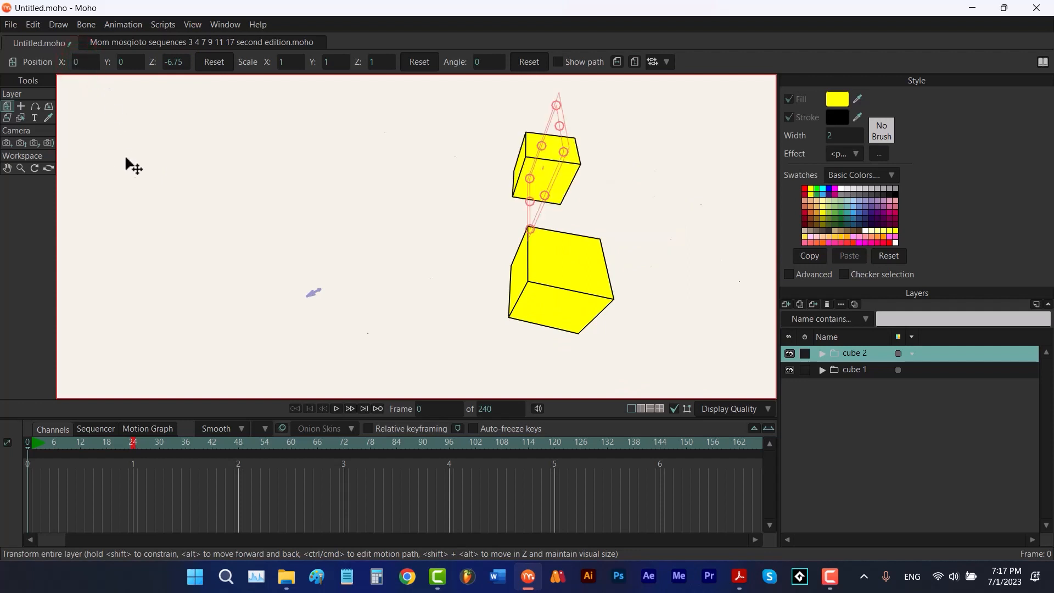
# Reset cube 2's 3D rotation
pyautogui.click(49, 105)
pyautogui.click(204, 66)
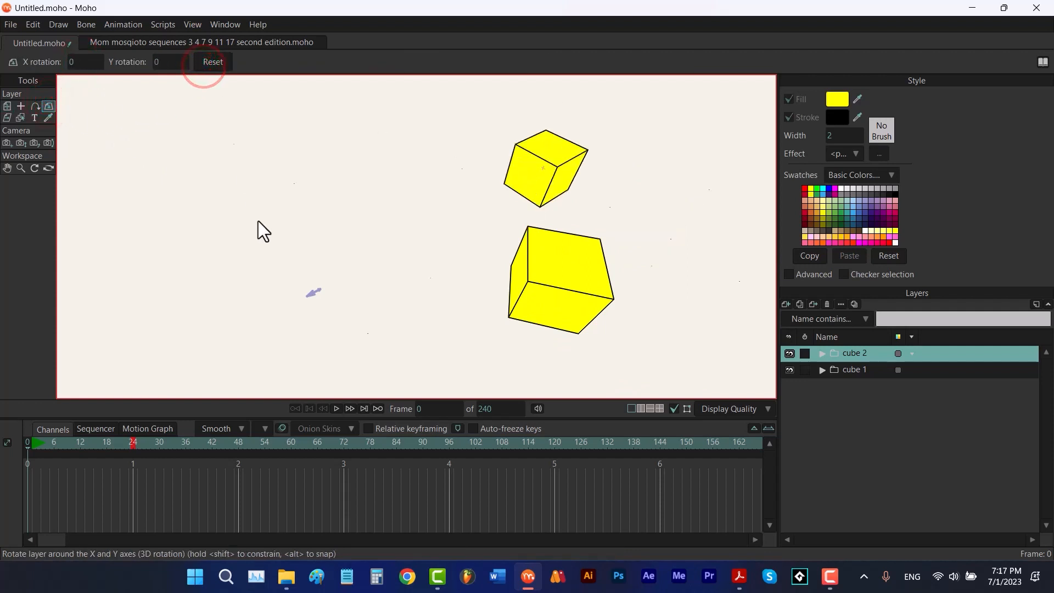
# Duplicate the cube 2 group and move the copy to Z -2, shifting it slightly left
pyautogui.click(800, 303)
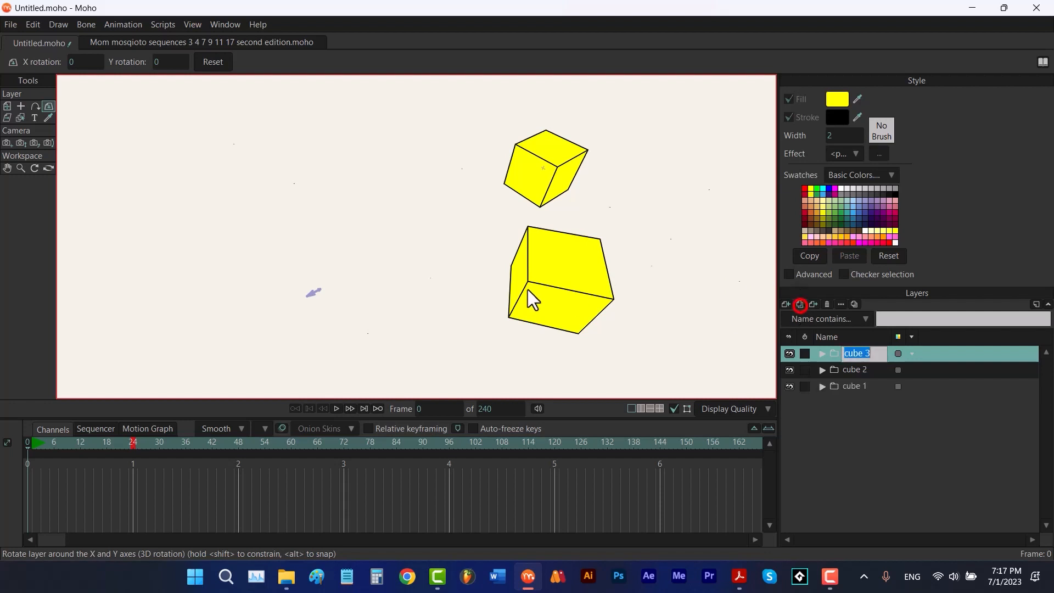
pyautogui.click(866, 425)
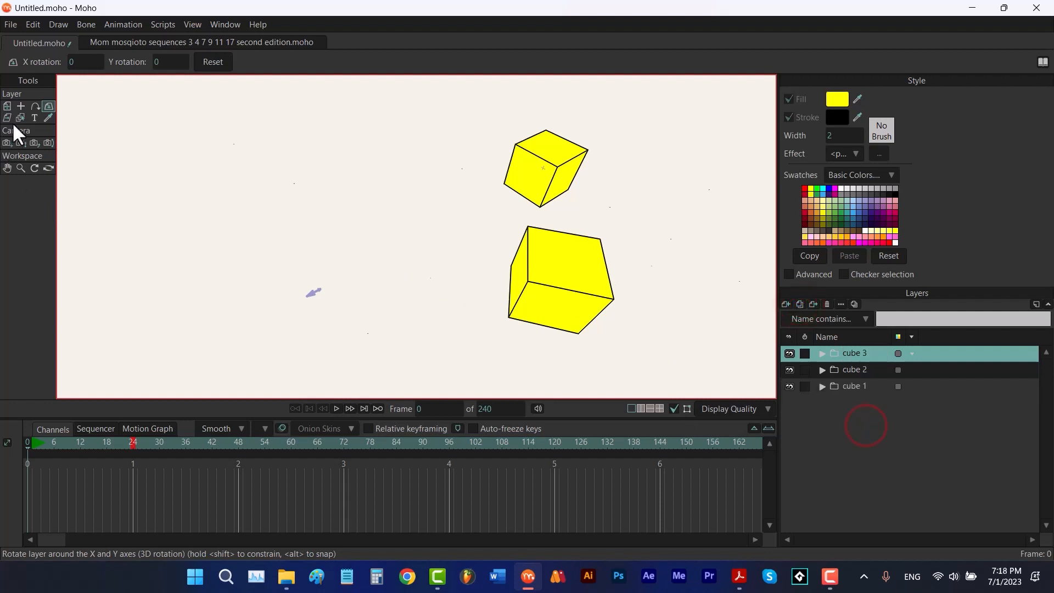
pyautogui.click(7, 106)
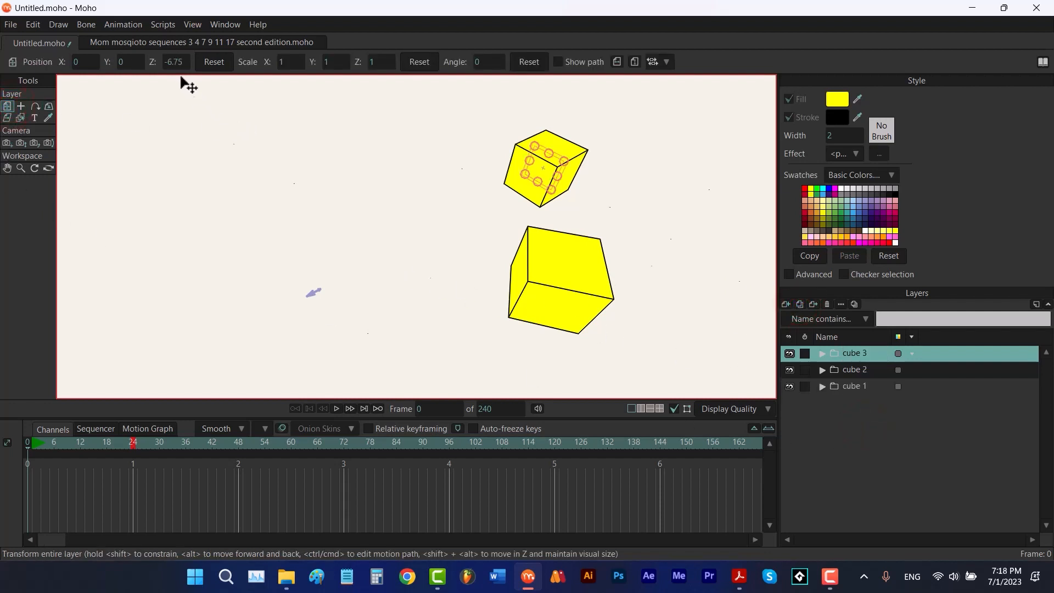
pyautogui.moveTo(177, 61); pyautogui.dragTo(273, 64)
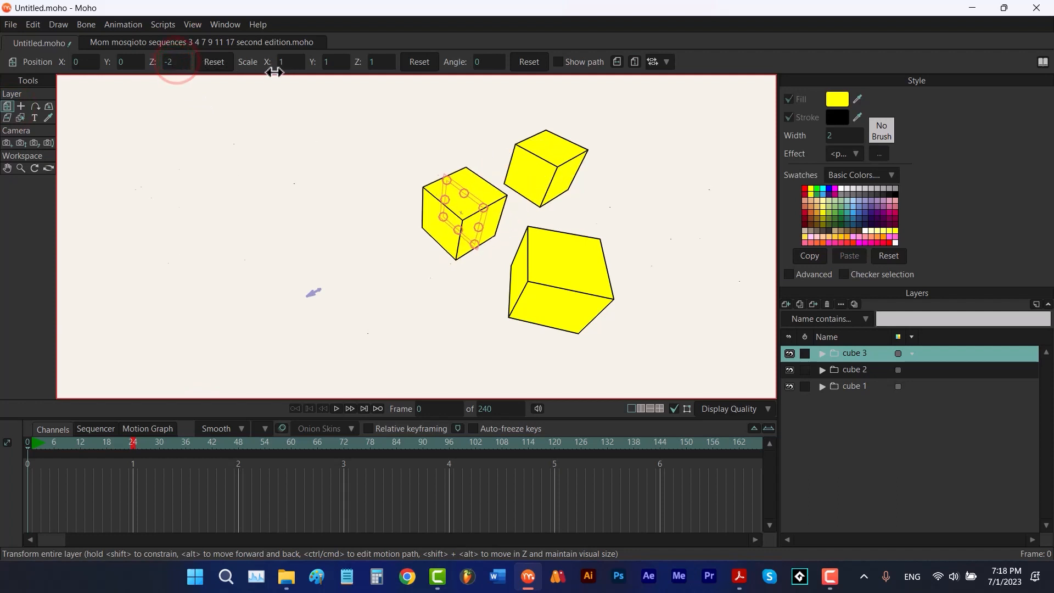
pyautogui.moveTo(82, 61); pyautogui.dragTo(70, 62)
pyautogui.click(49, 106)
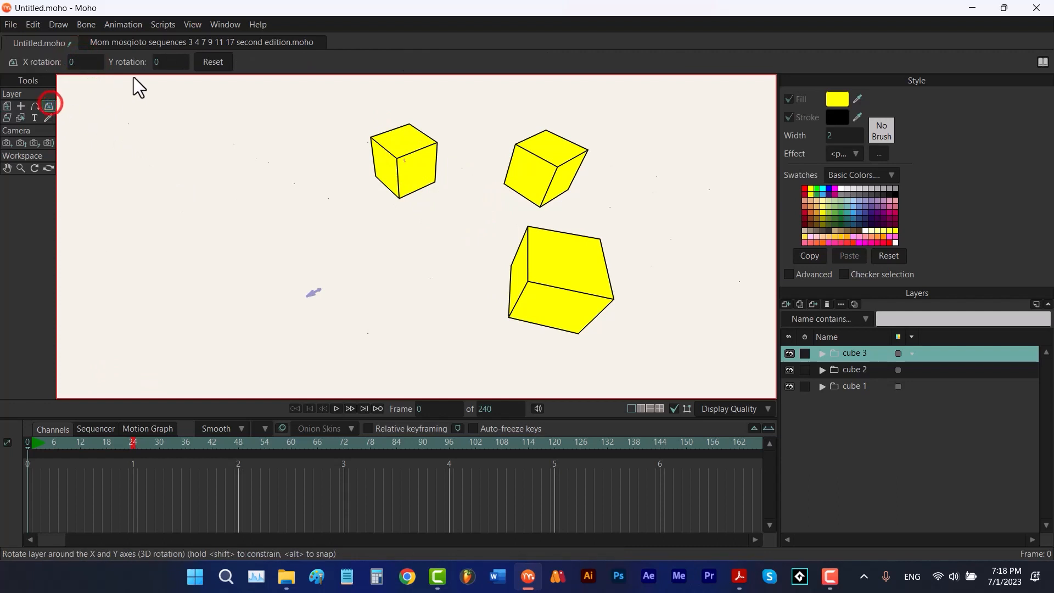
# Rotate the cube 3 group 66 degrees around the Y axis and duplicate it
pyautogui.moveTo(167, 63); pyautogui.dragTo(535, 126)
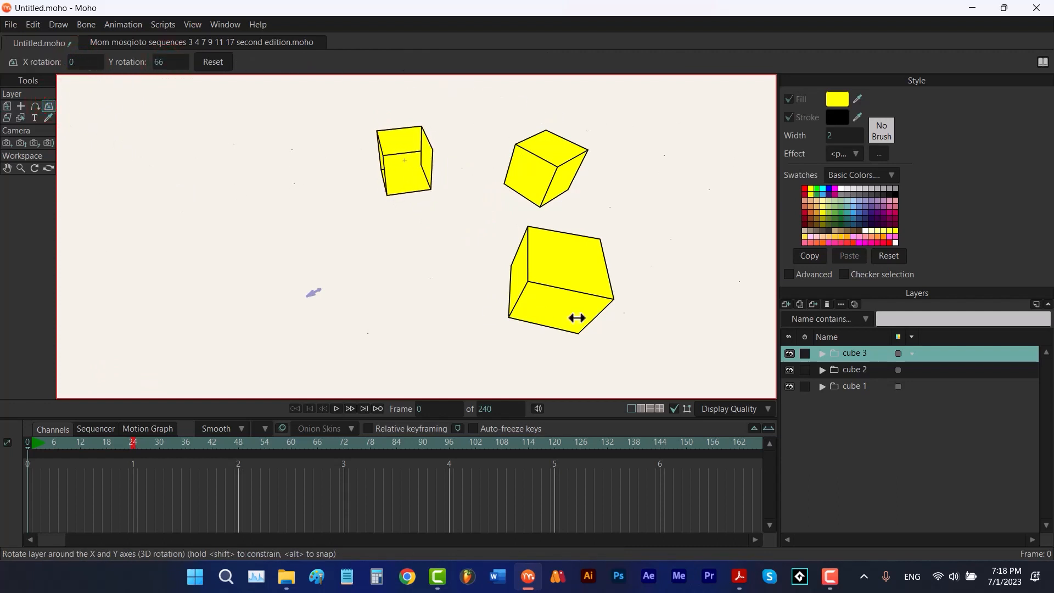
pyautogui.click(799, 304)
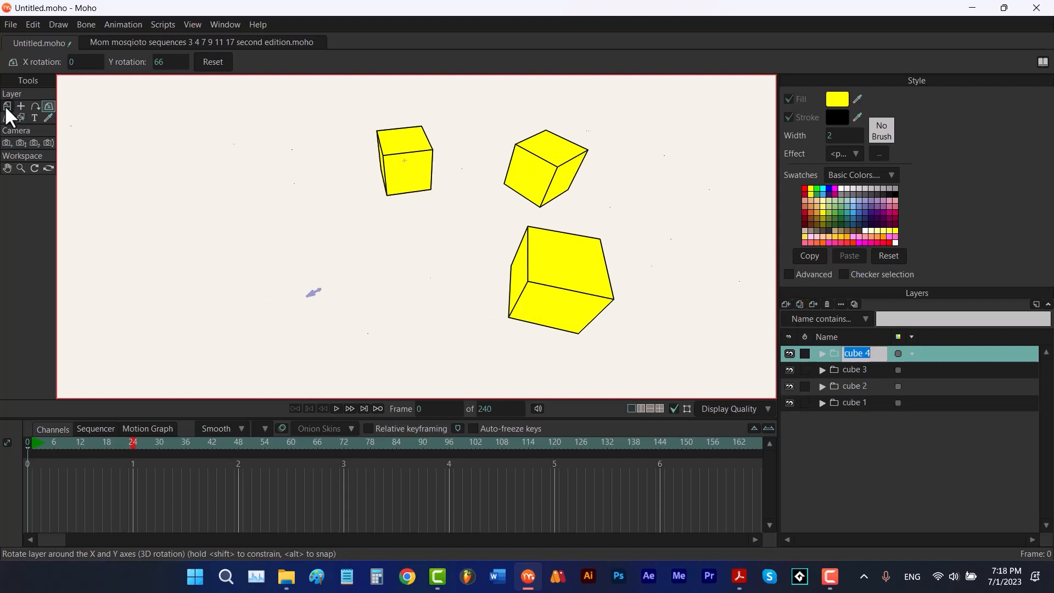
# Rotate the cube 4 copy around the Y axis and move it forward to Z 3.5
pyautogui.click(7, 106)
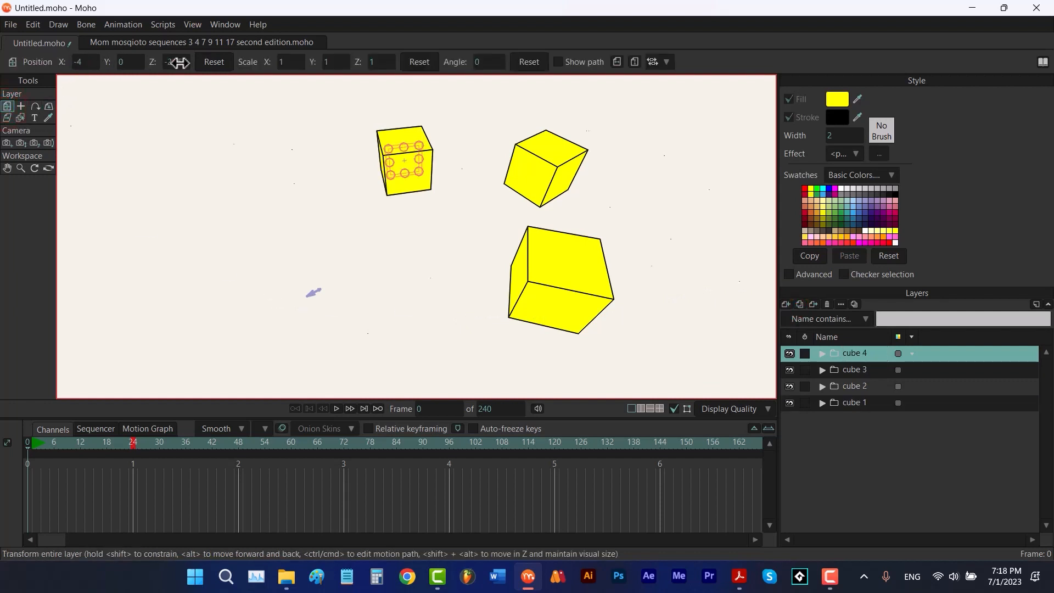
pyautogui.moveTo(167, 62); pyautogui.dragTo(258, 65)
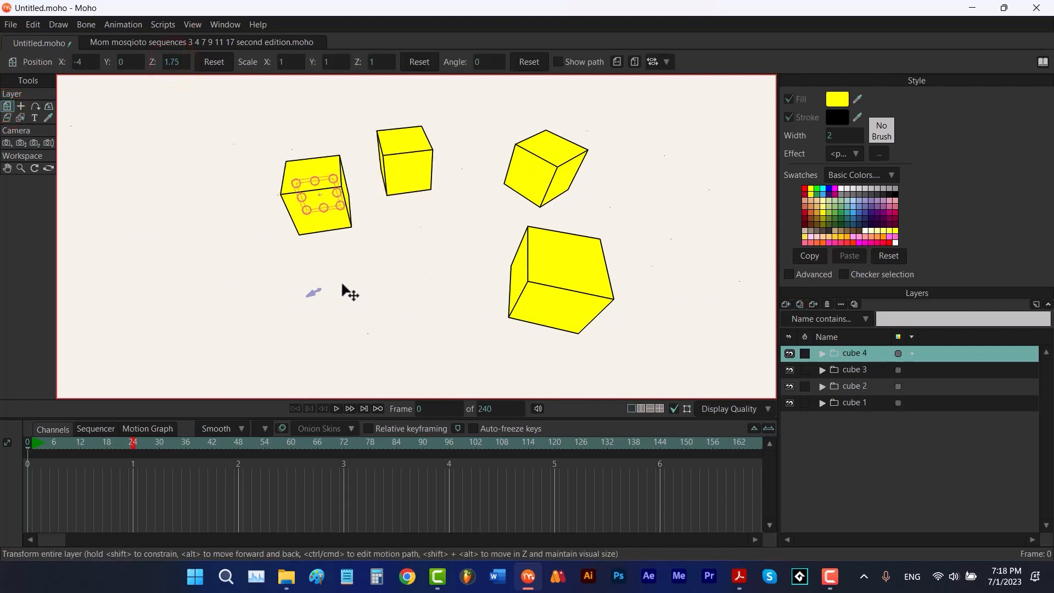
pyautogui.click(48, 107)
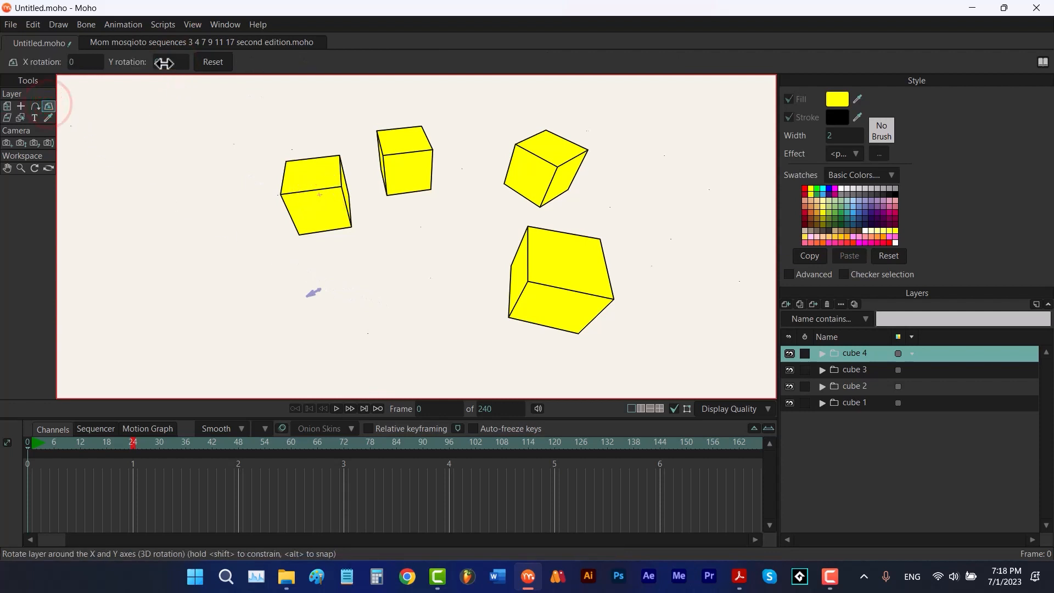
pyautogui.moveTo(162, 62); pyautogui.dragTo(320, 66)
pyautogui.click(7, 106)
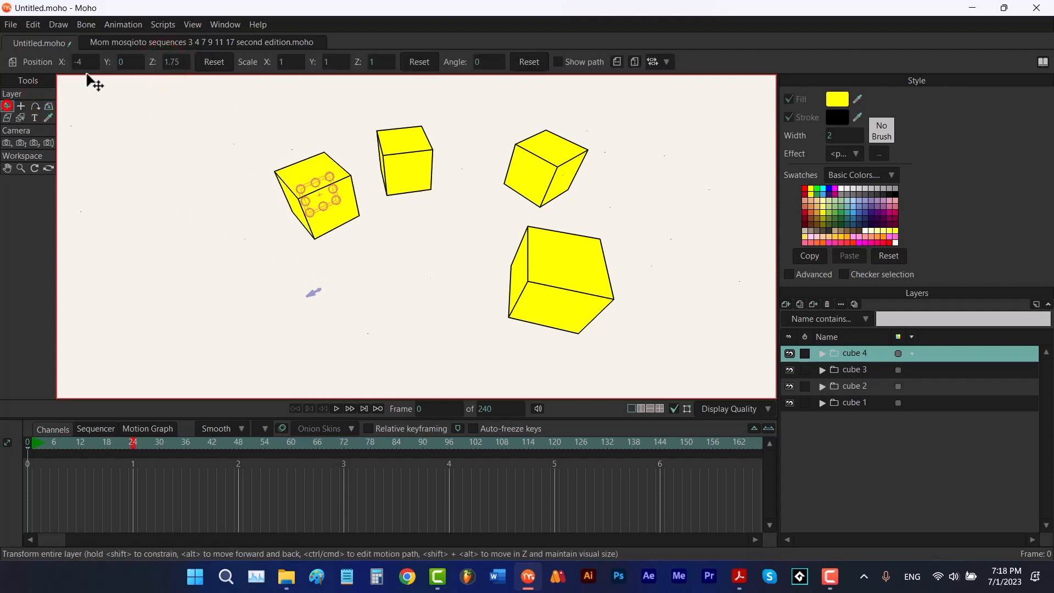
pyautogui.moveTo(175, 65); pyautogui.dragTo(214, 65)
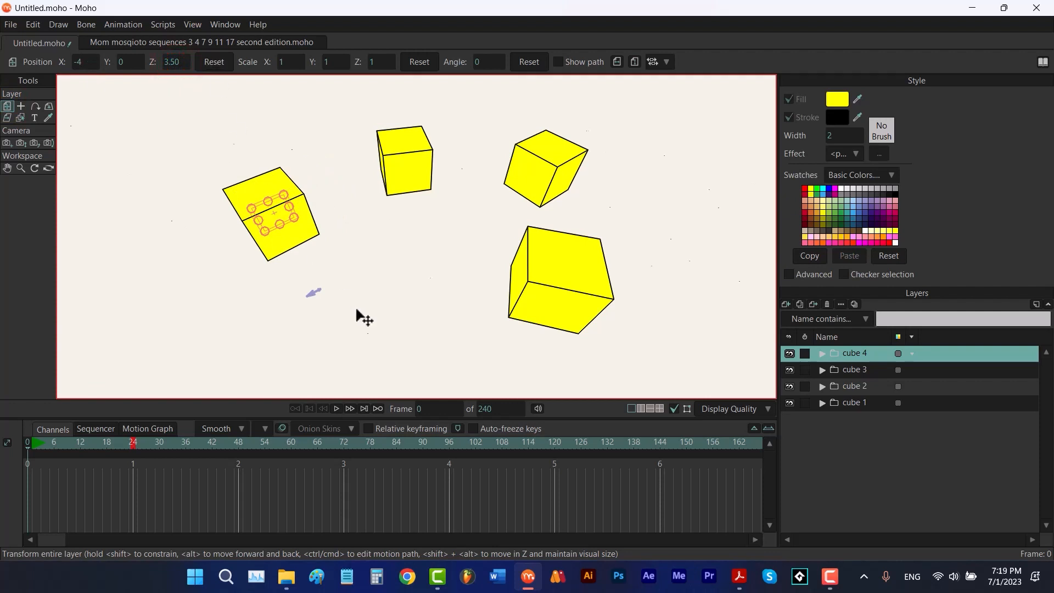
# Duplicate the cube 1 group and move the copy to the top of the layer stack
pyautogui.click(844, 405)
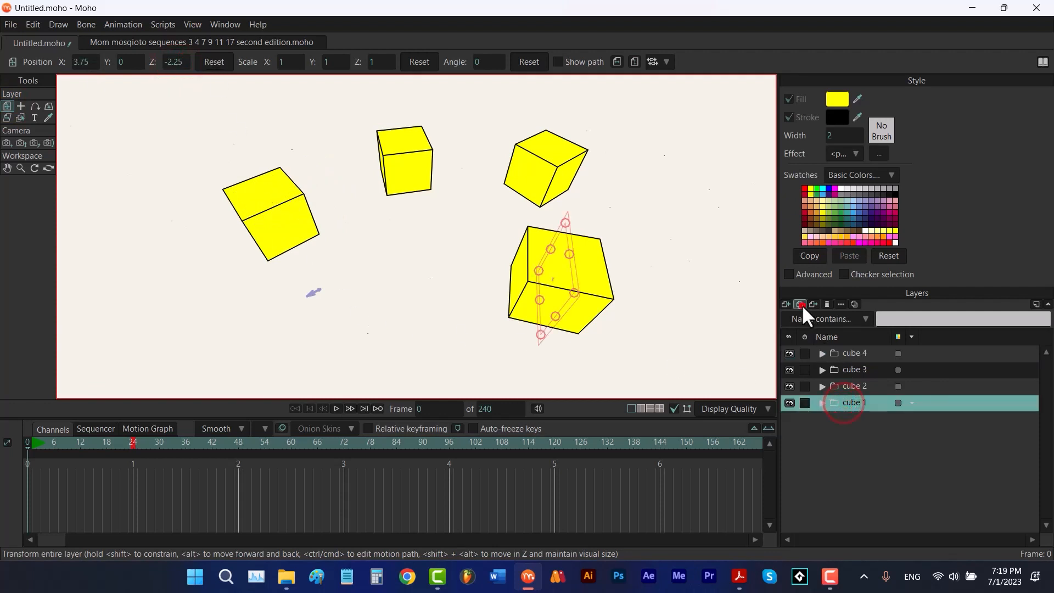
pyautogui.click(799, 304)
pyautogui.click(841, 451)
pyautogui.moveTo(854, 403); pyautogui.dragTo(863, 349)
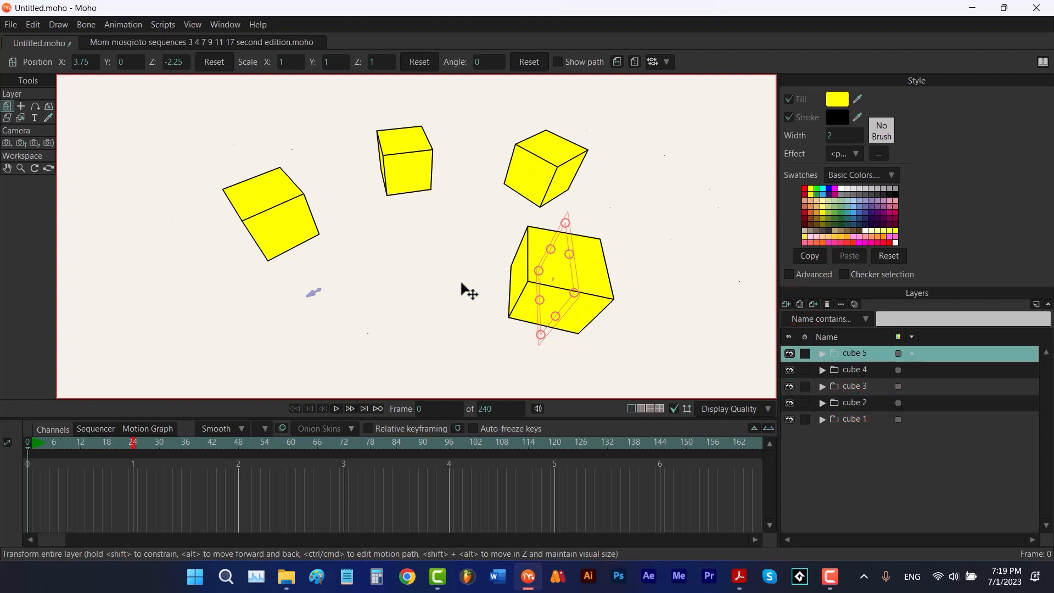
# Move cube 5 to Z 1 and set its Y rotation to 90 degrees
pyautogui.moveTo(179, 63); pyautogui.dragTo(171, 65)
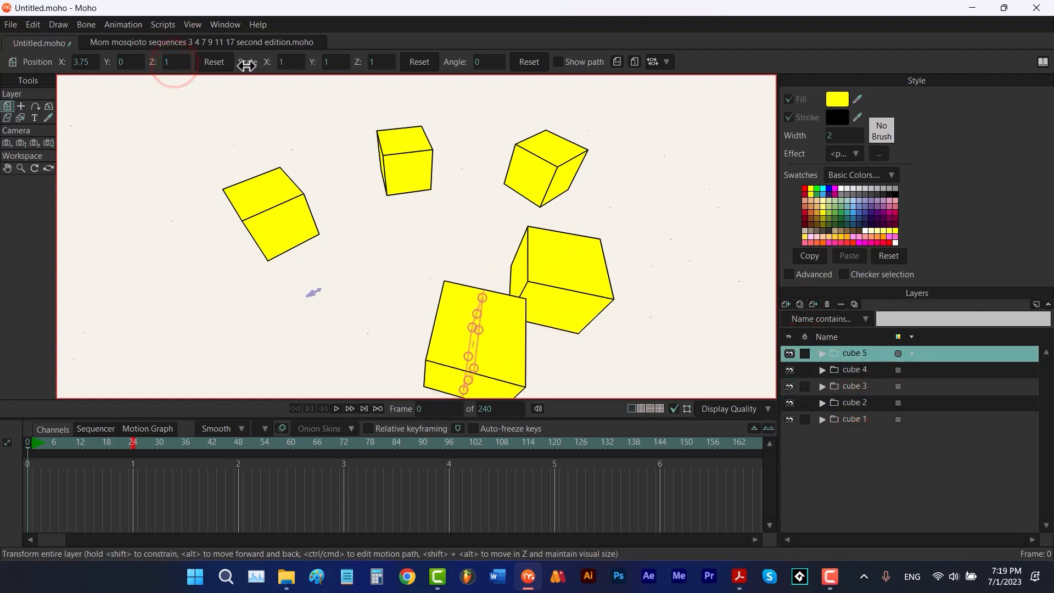
pyautogui.click(49, 106)
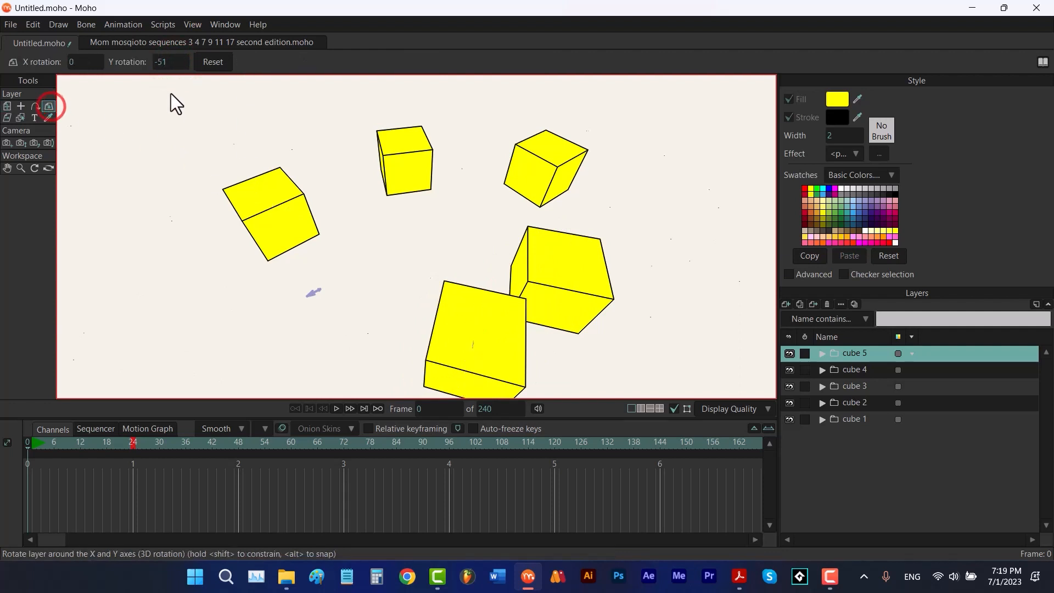
pyautogui.click(169, 62)
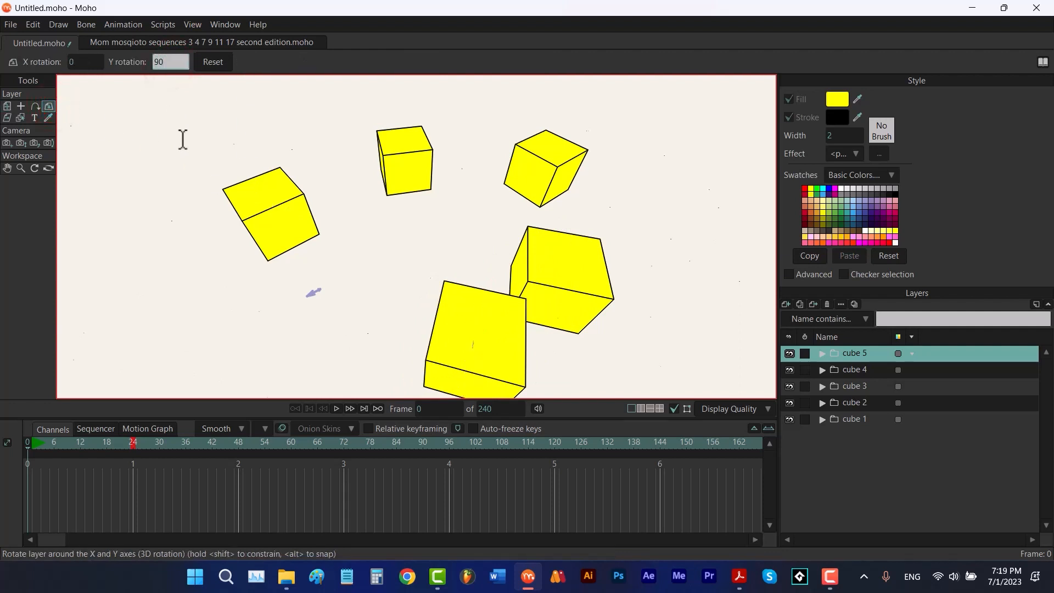
pyautogui.press('Return')
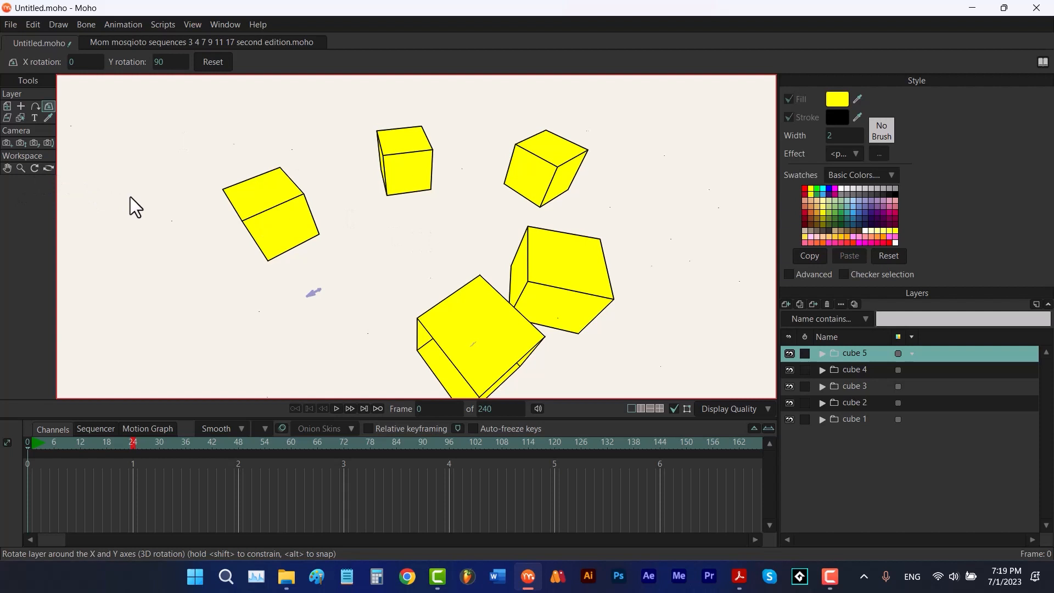
pyautogui.press('Home')
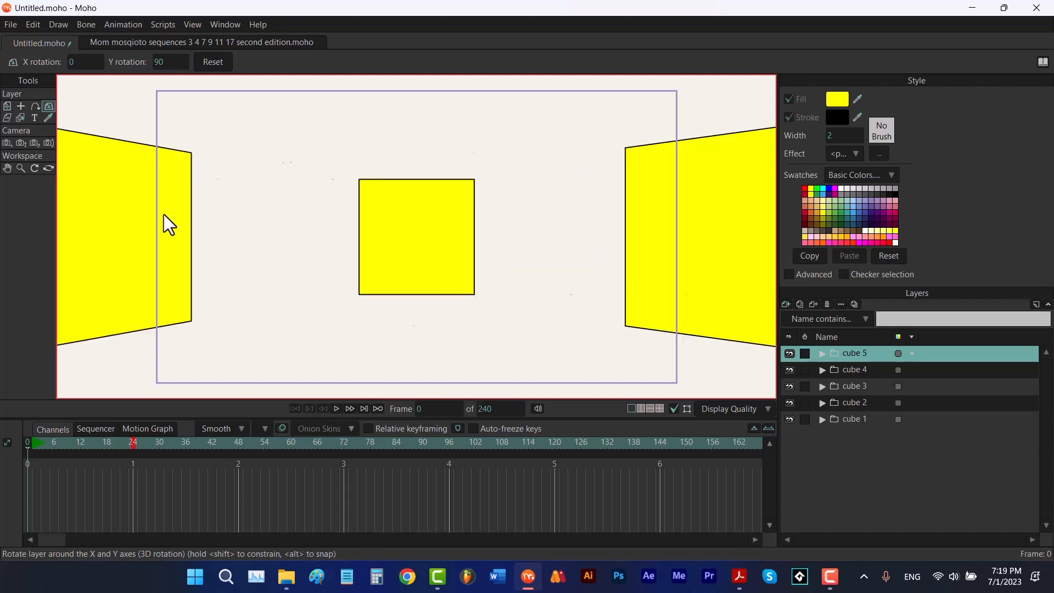
pyautogui.click(7, 142)
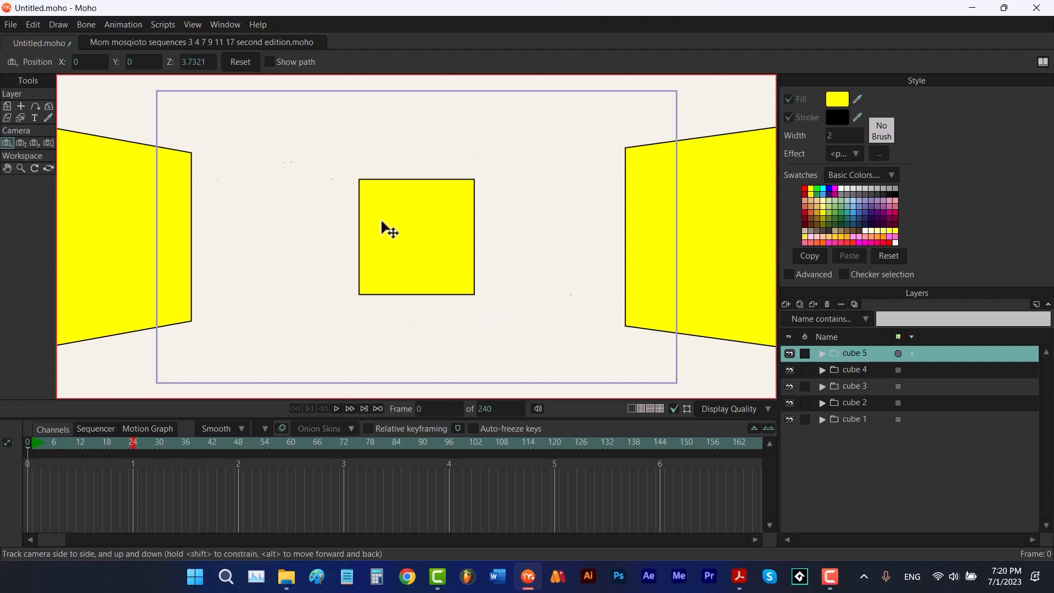
pyautogui.click(199, 63)
pyautogui.write('0')
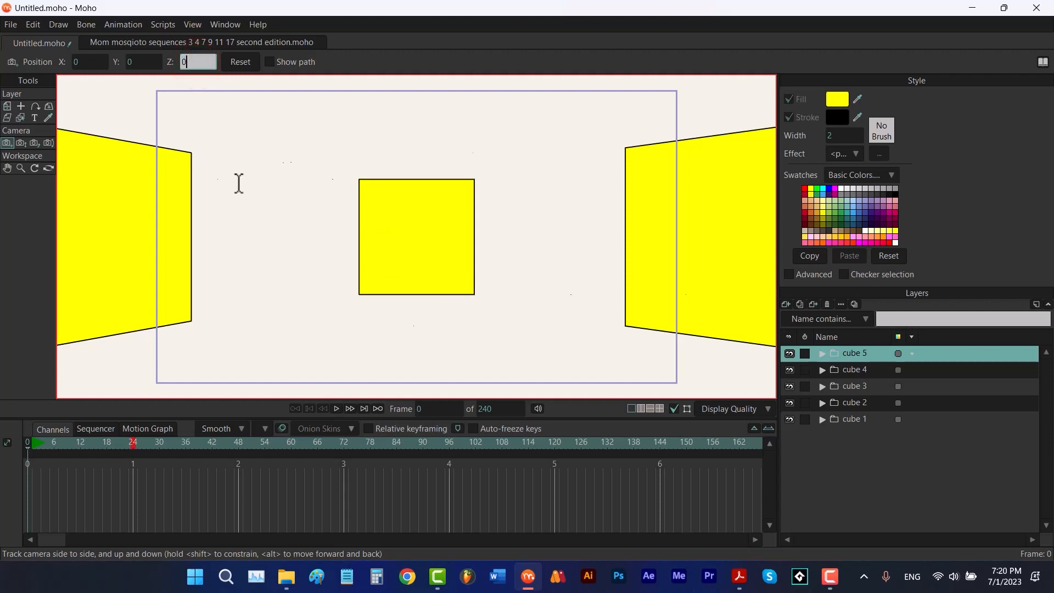
pyautogui.press('Return')
pyautogui.click(240, 63)
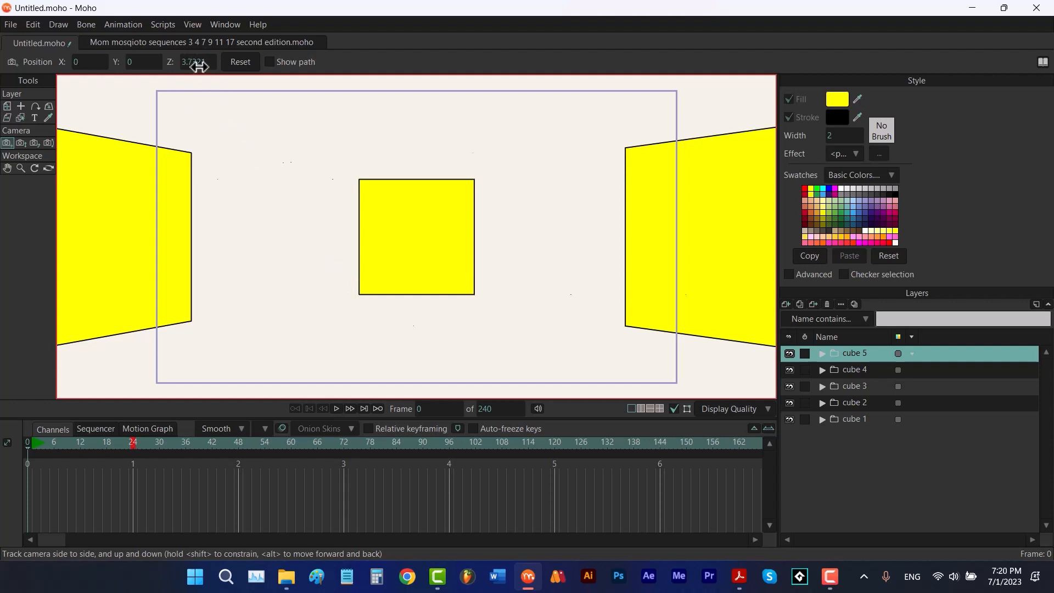
# Track the camera forward to Z about -0.52
pyautogui.moveTo(197, 62); pyautogui.dragTo(102, 117)
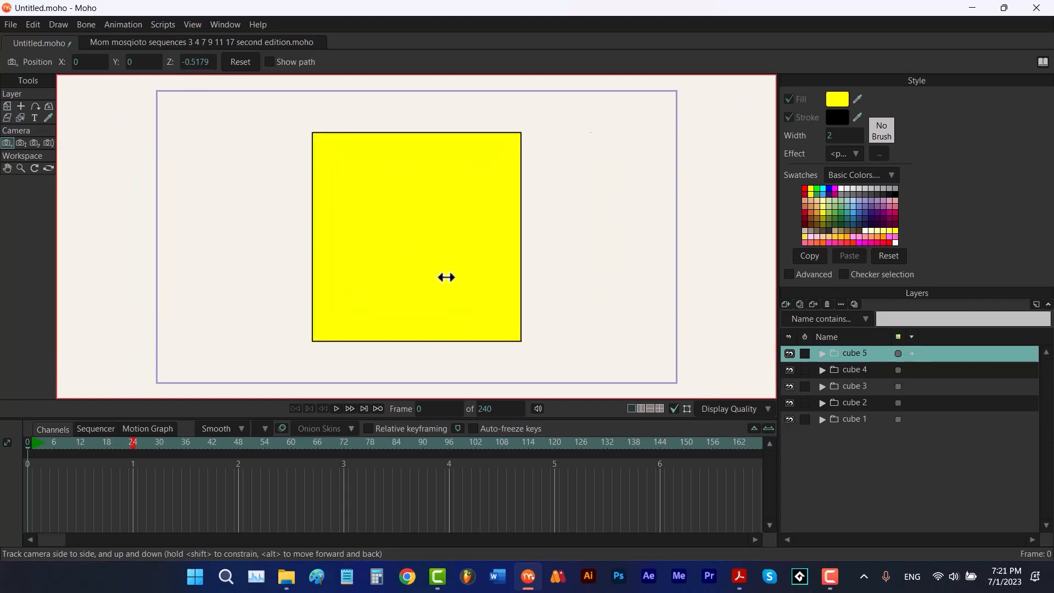
pyautogui.click(48, 168)
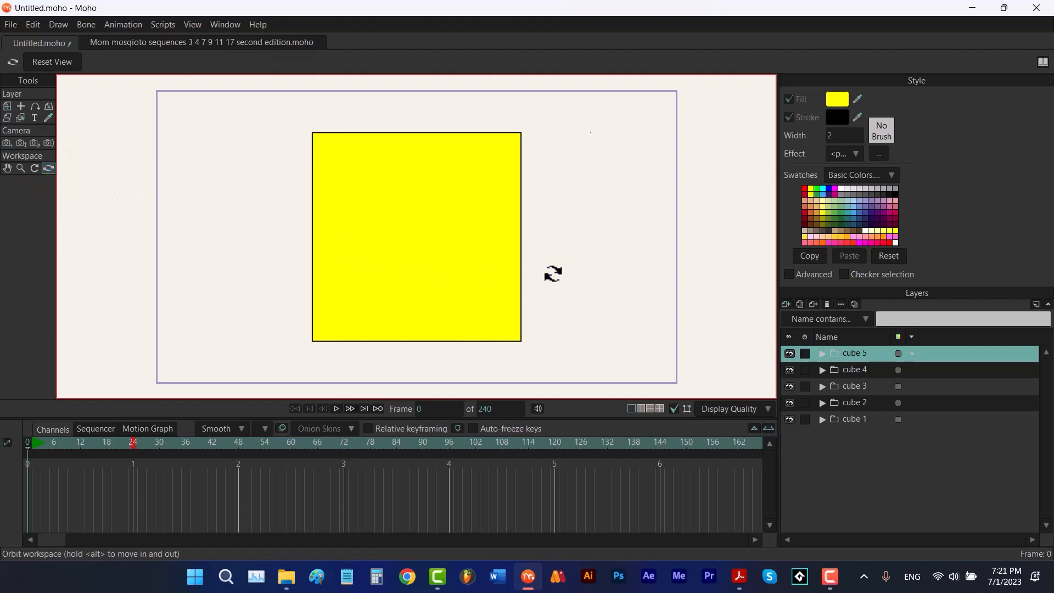
pyautogui.moveTo(555, 271); pyautogui.dragTo(540, 264)
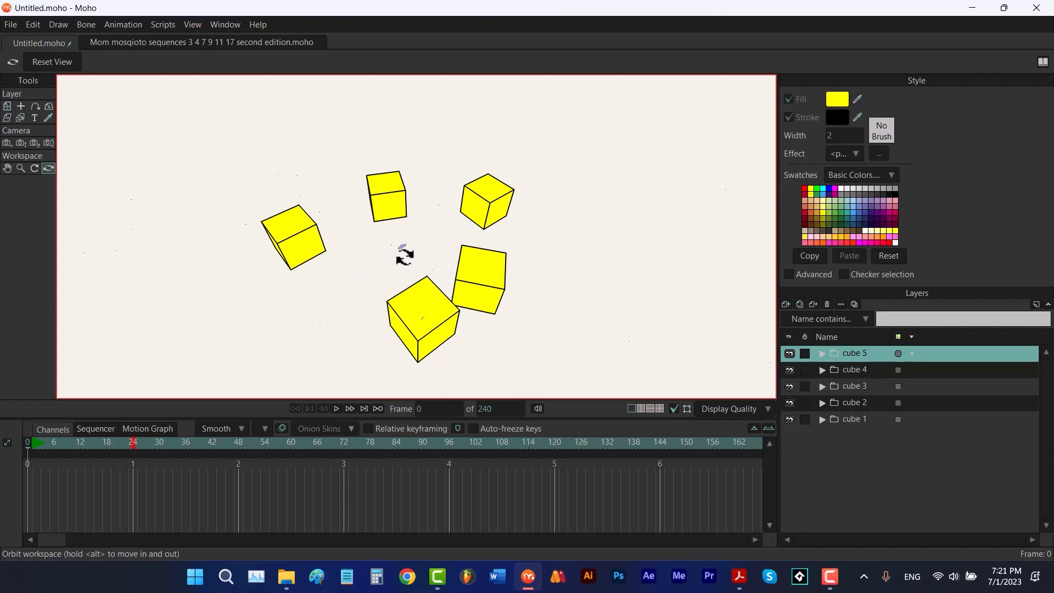
pyautogui.click(52, 61)
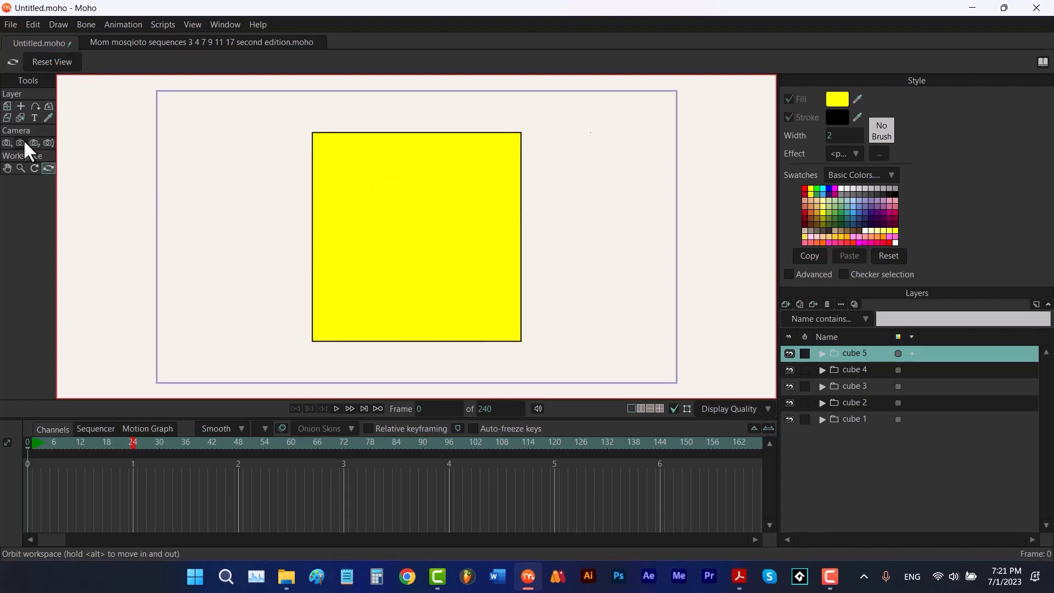
# Reset the camera's track position
pyautogui.click(20, 143)
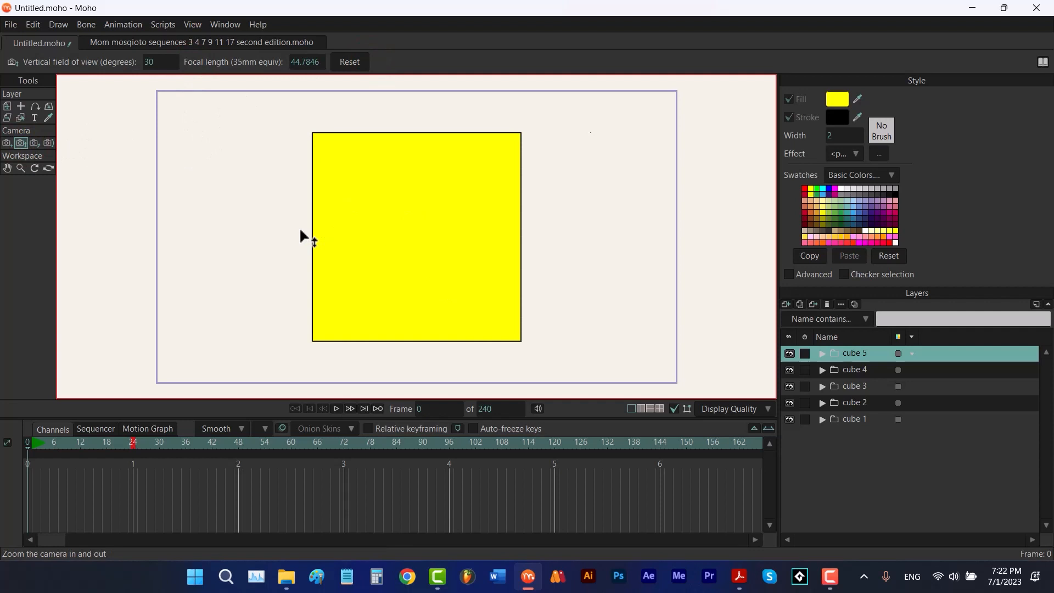
pyautogui.click(6, 142)
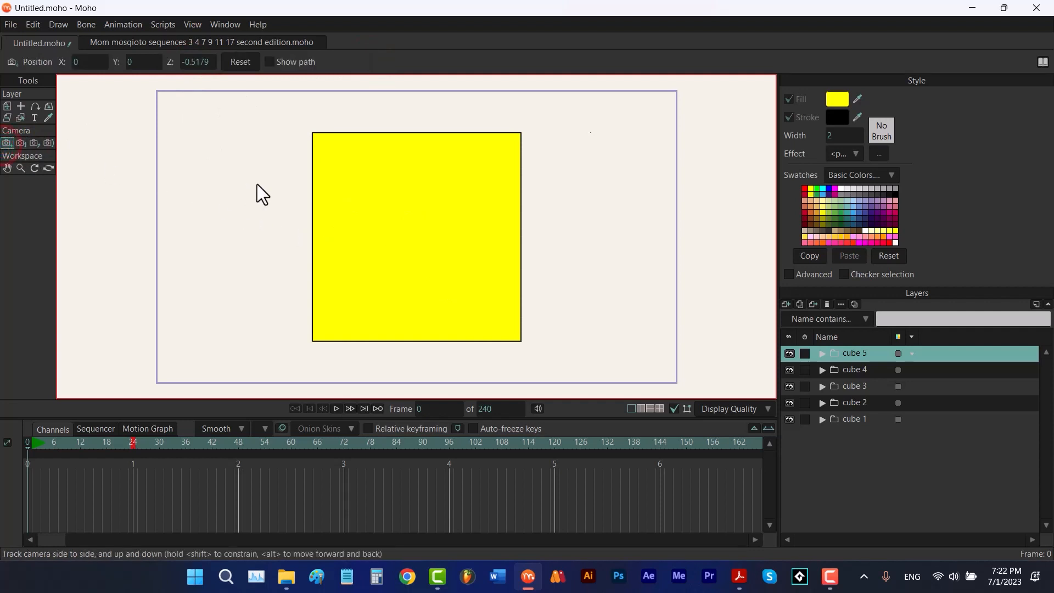
pyautogui.click(240, 62)
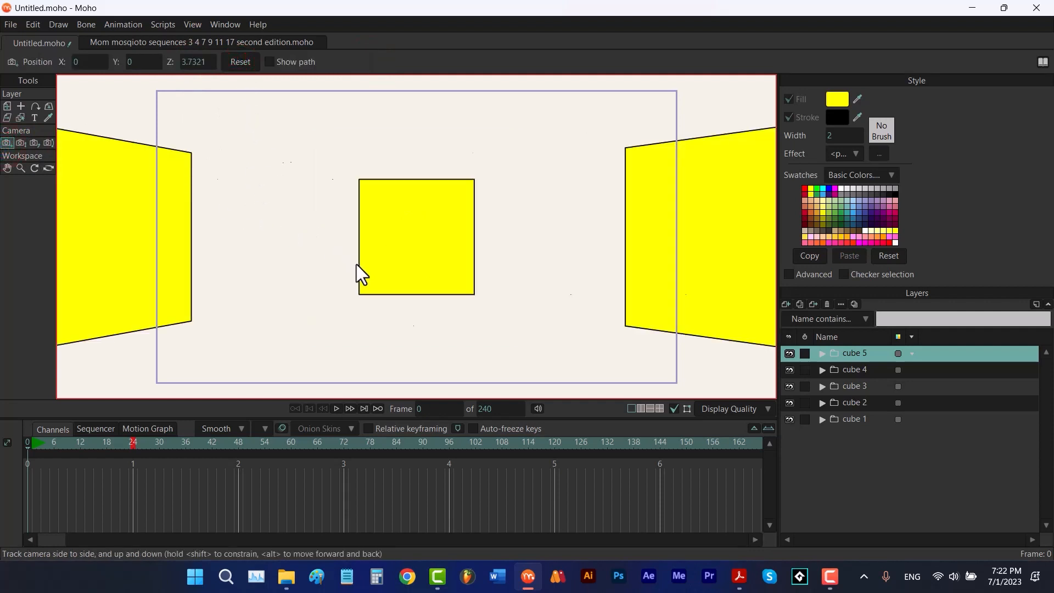
# Zoom the camera in slightly
pyautogui.click(22, 143)
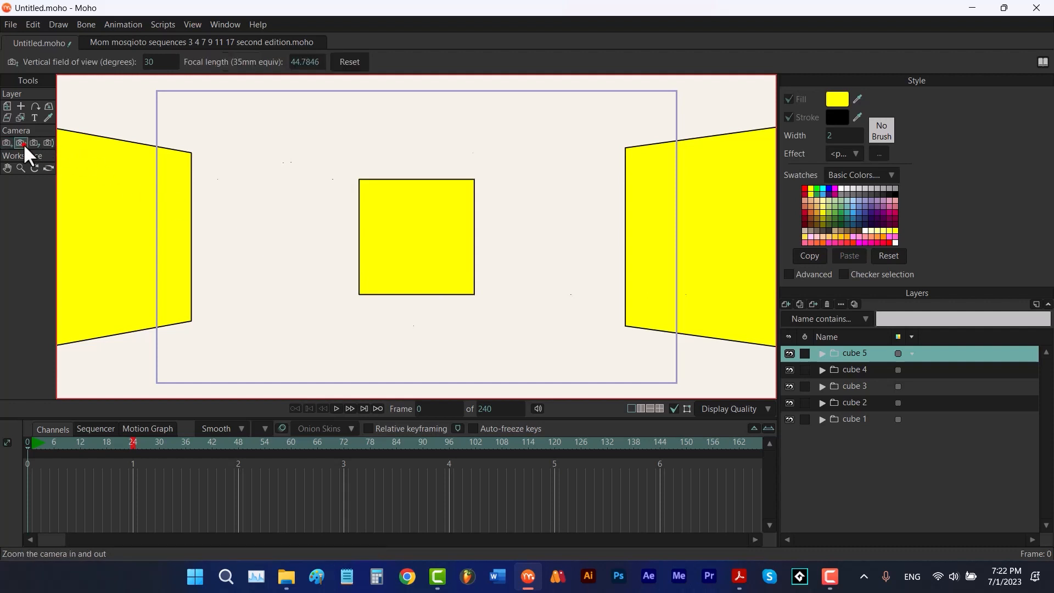
pyautogui.moveTo(408, 236); pyautogui.dragTo(729, 188)
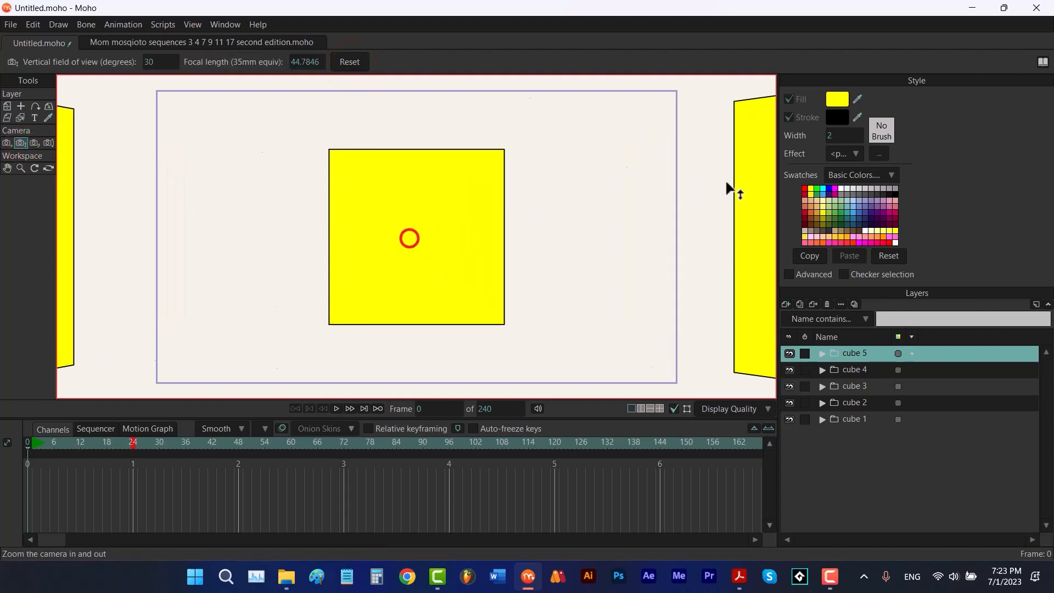
pyautogui.click(49, 168)
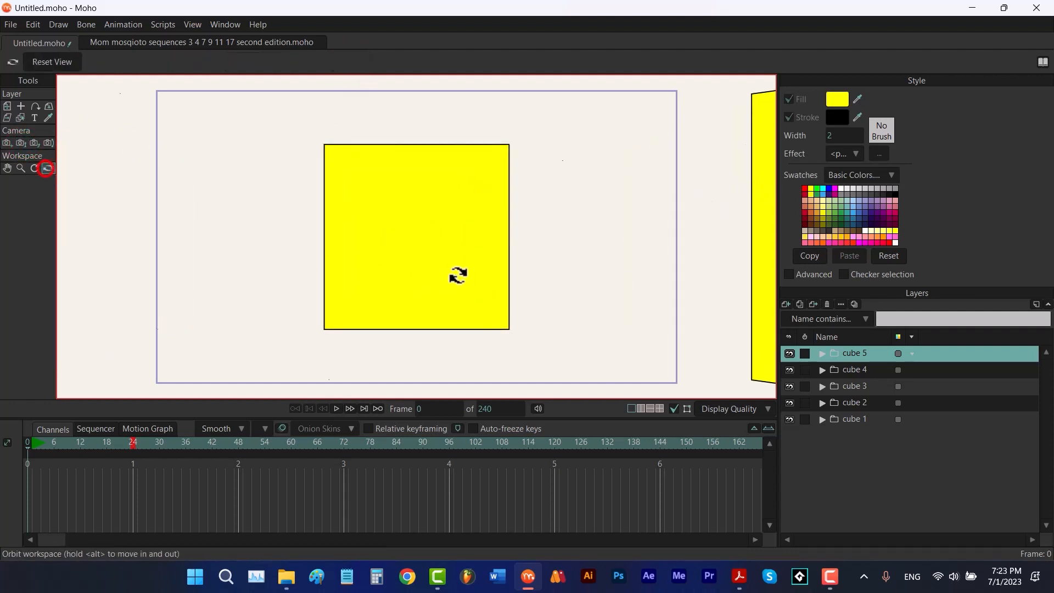
pyautogui.moveTo(459, 275); pyautogui.dragTo(358, 341)
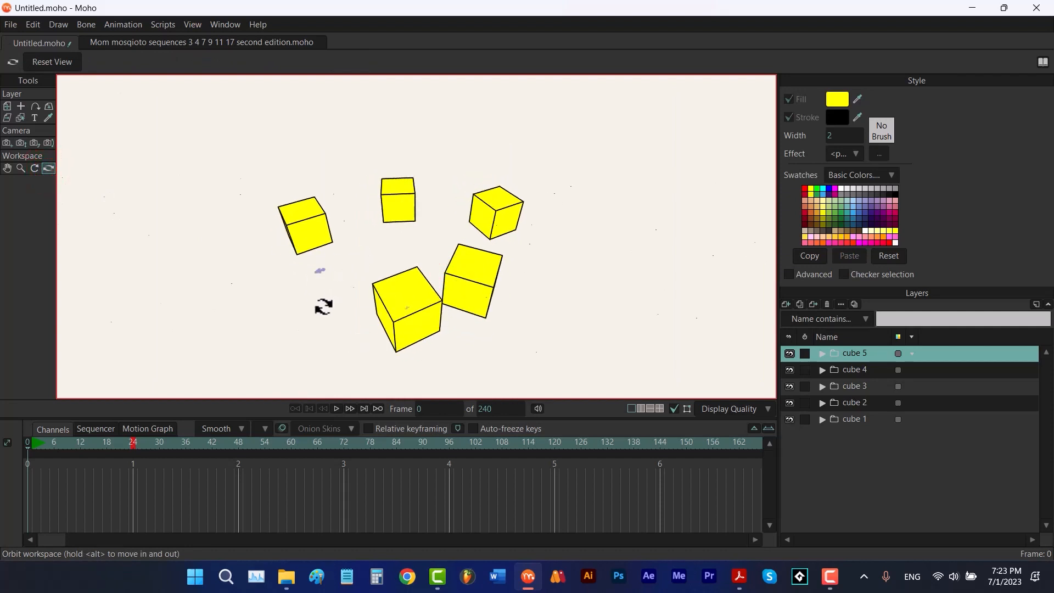
pyautogui.click(54, 63)
# Track the camera back to Z about 19.98
pyautogui.click(8, 144)
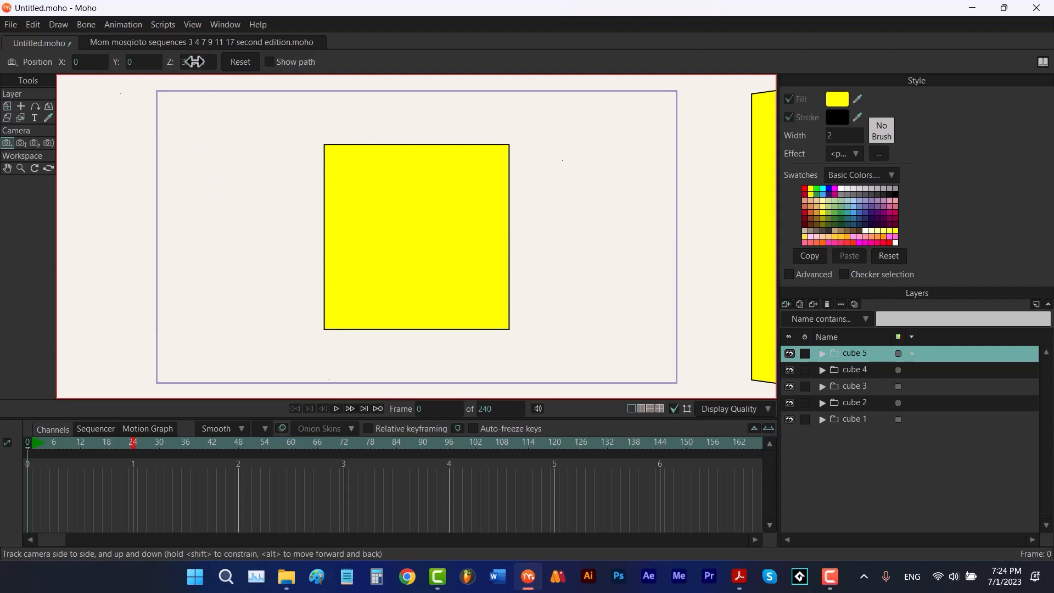
pyautogui.moveTo(195, 62); pyautogui.dragTo(519, 151)
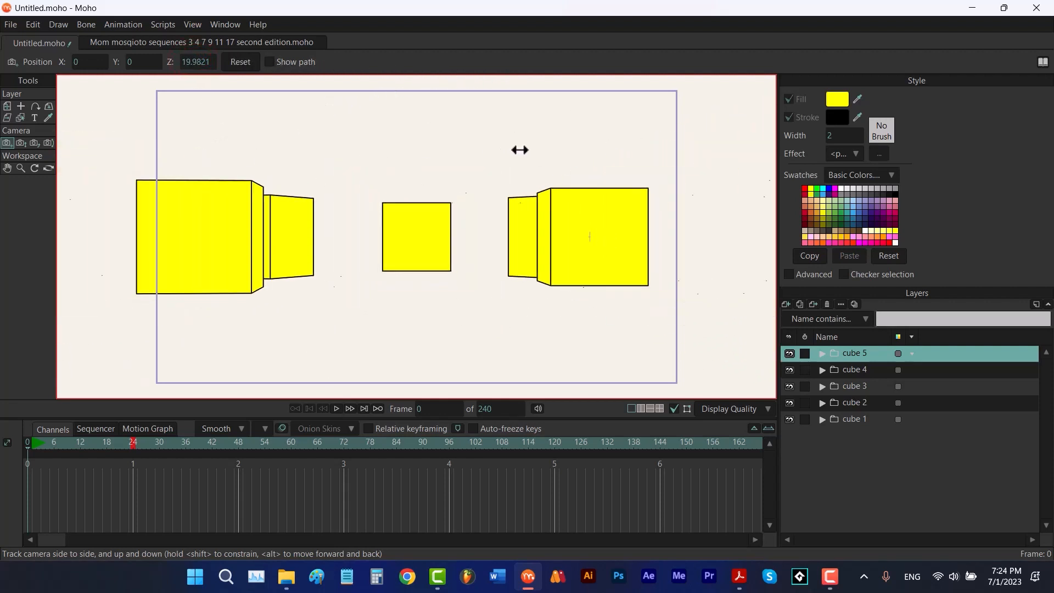
pyautogui.click(48, 169)
pyautogui.moveTo(447, 264); pyautogui.dragTo(397, 346)
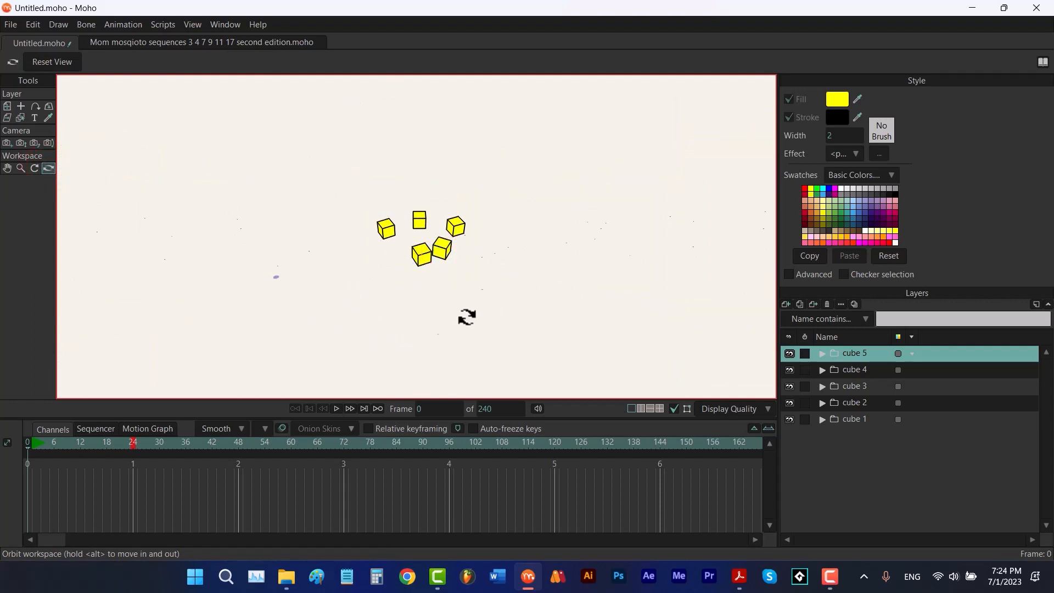
pyautogui.click(68, 63)
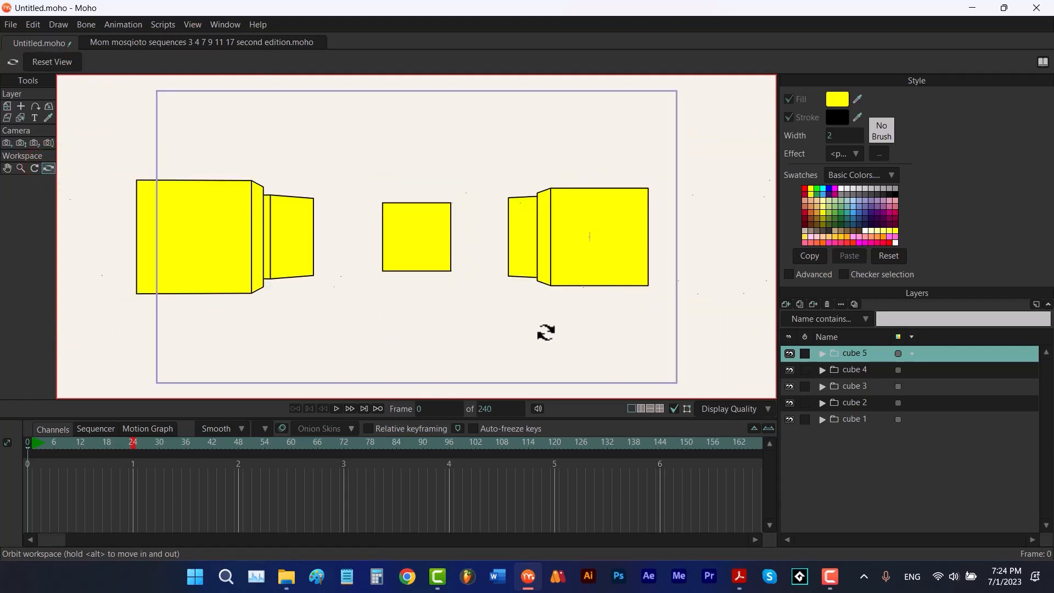
# Roll the camera to about -25 degrees
pyautogui.click(34, 143)
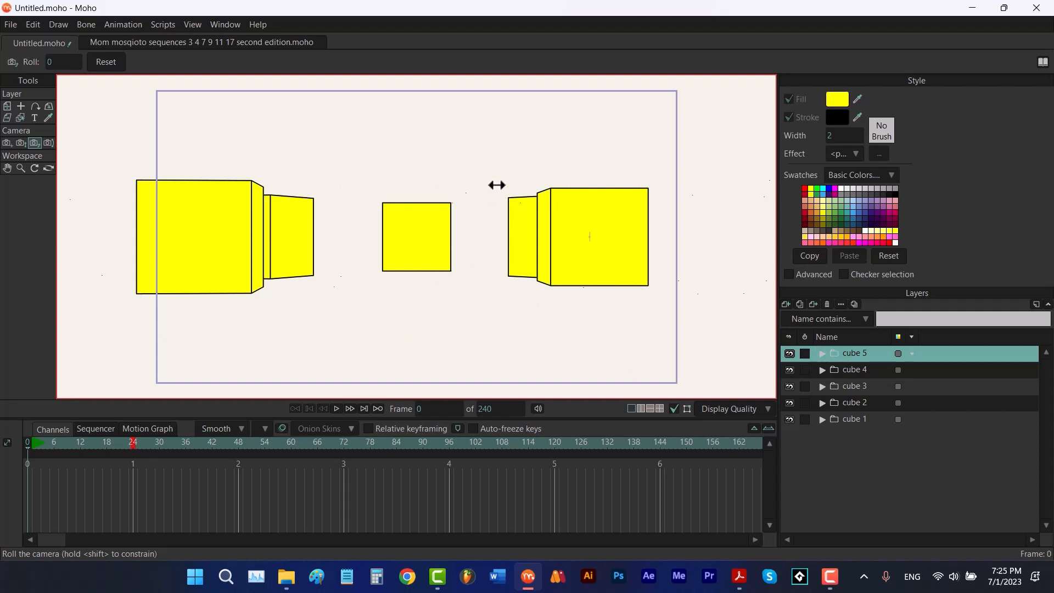
pyautogui.moveTo(493, 185); pyautogui.dragTo(491, 273)
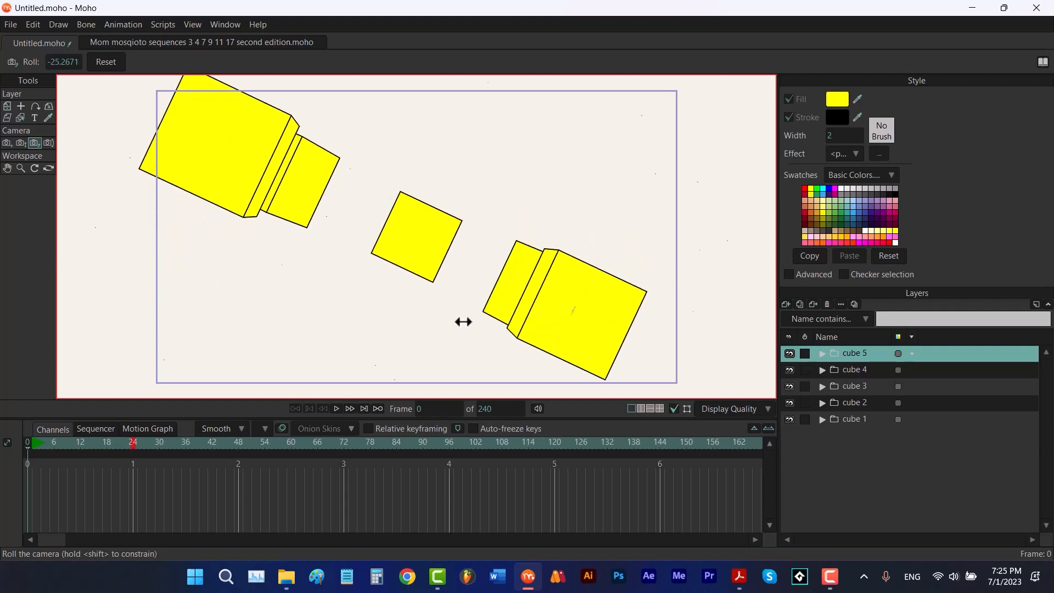
pyautogui.click(7, 143)
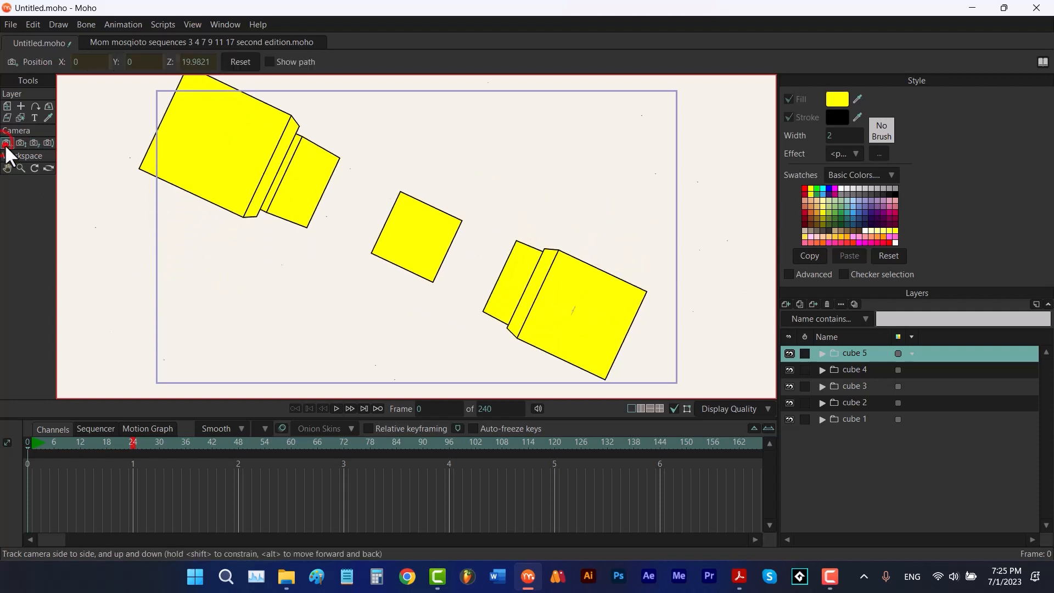
# At frame 24, roll the camera to about 19.73 degrees
pyautogui.click(20, 142)
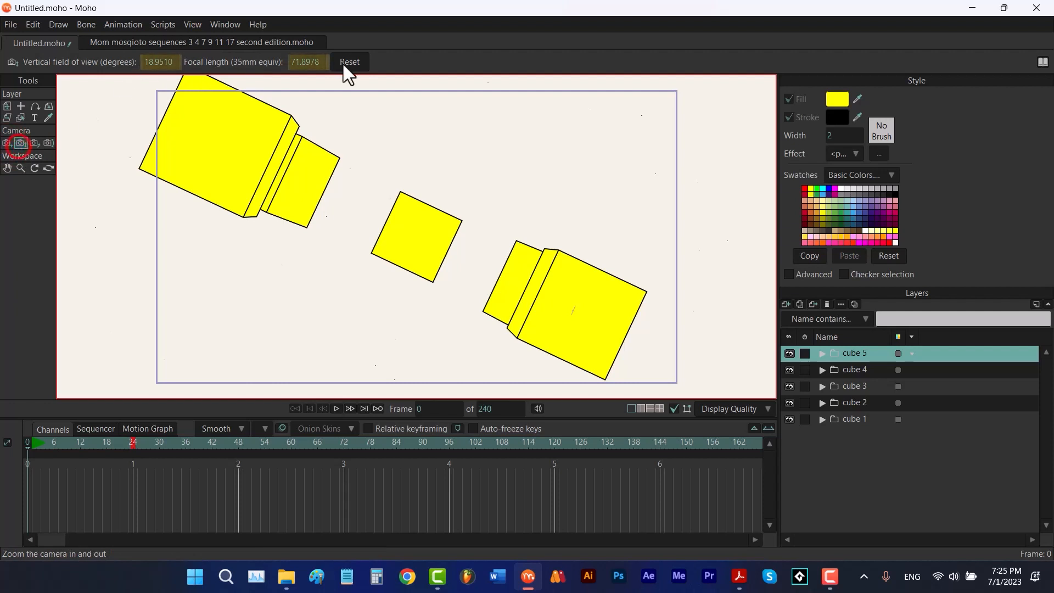
pyautogui.click(32, 143)
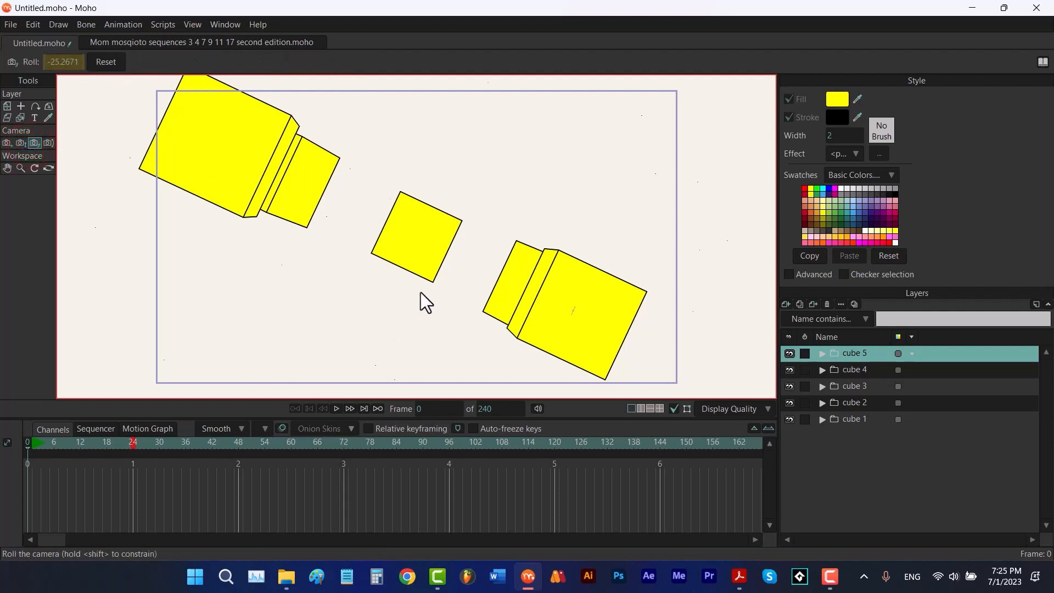
pyautogui.click(130, 444)
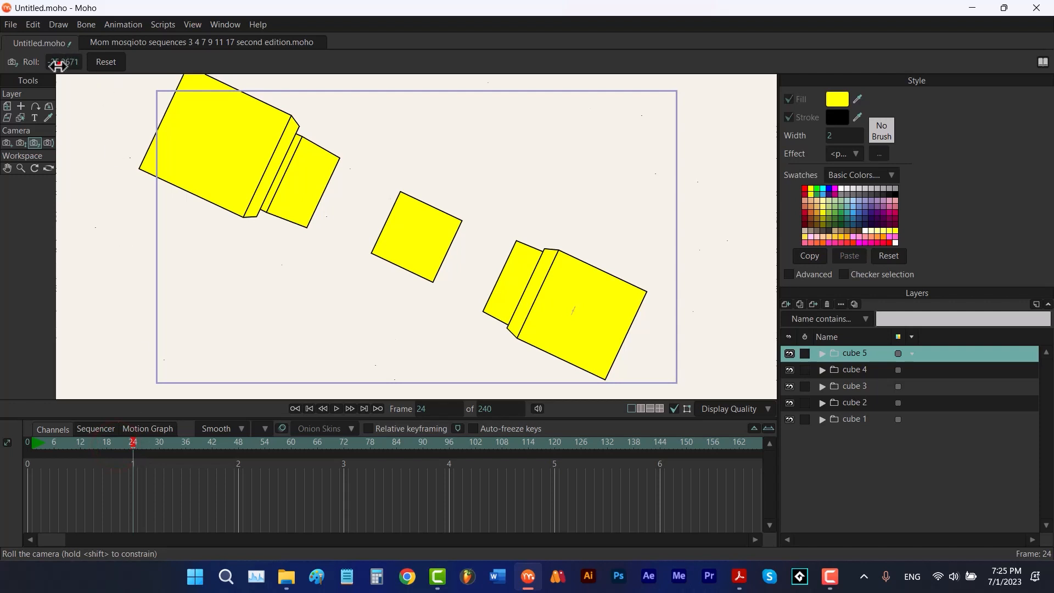
pyautogui.moveTo(59, 64); pyautogui.dragTo(111, 99)
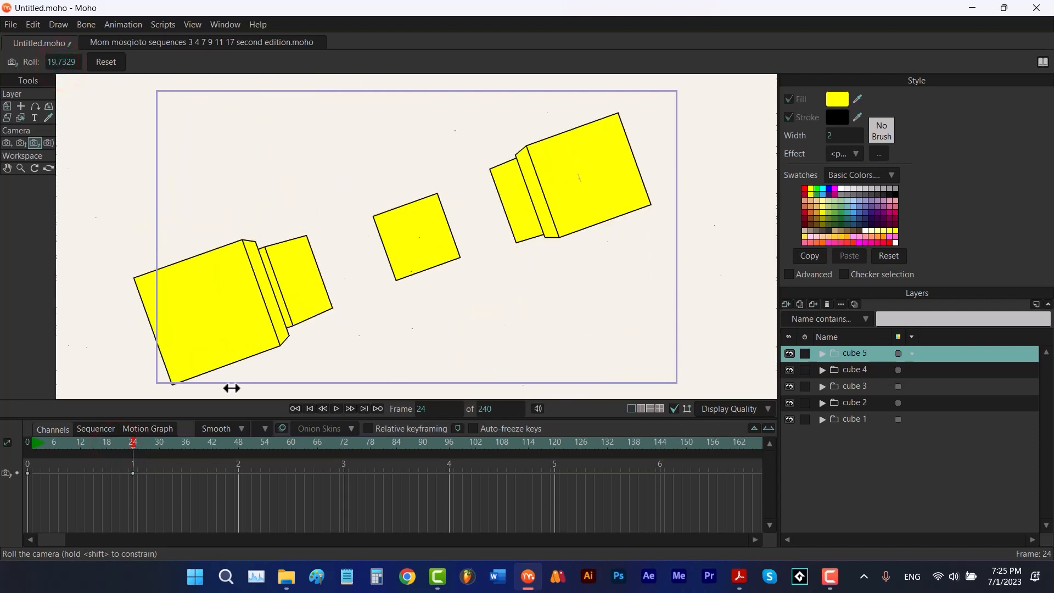
# At frame 24, track the camera forward to Z about 11.73
pyautogui.click(7, 143)
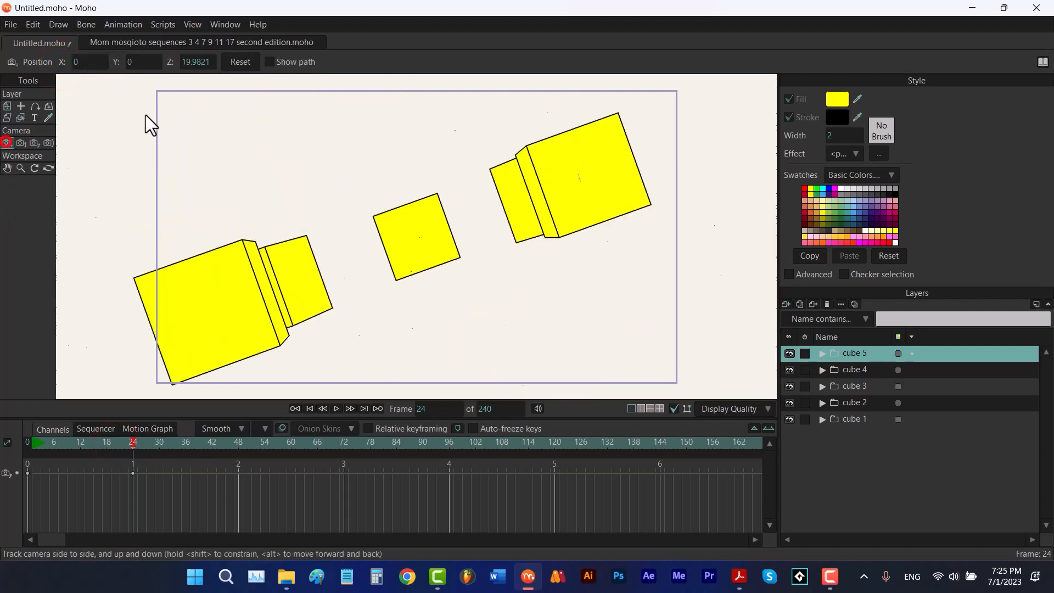
pyautogui.click(239, 65)
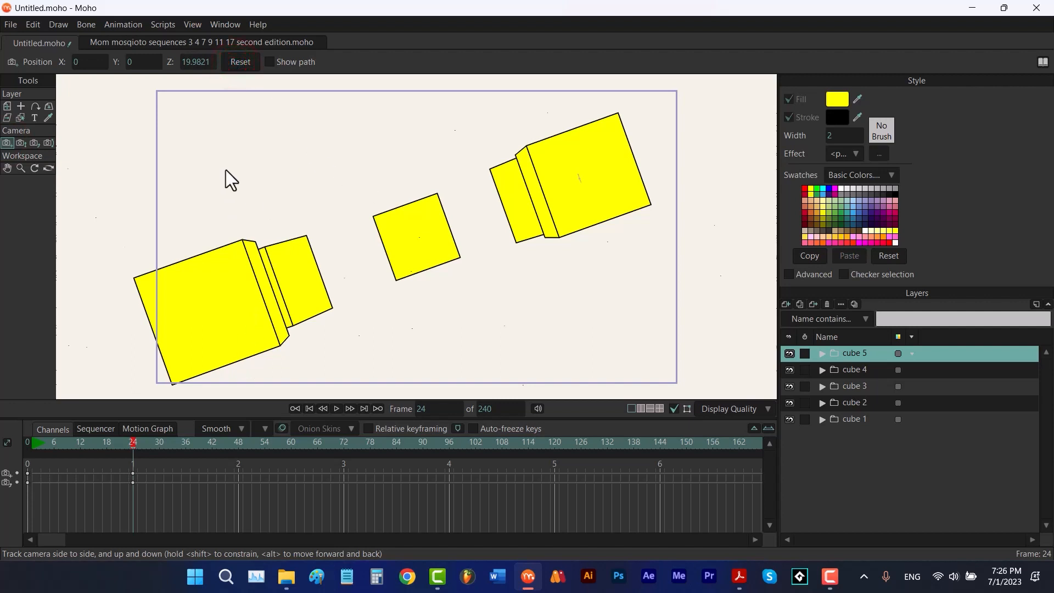
pyautogui.moveTo(198, 62); pyautogui.dragTo(181, 62)
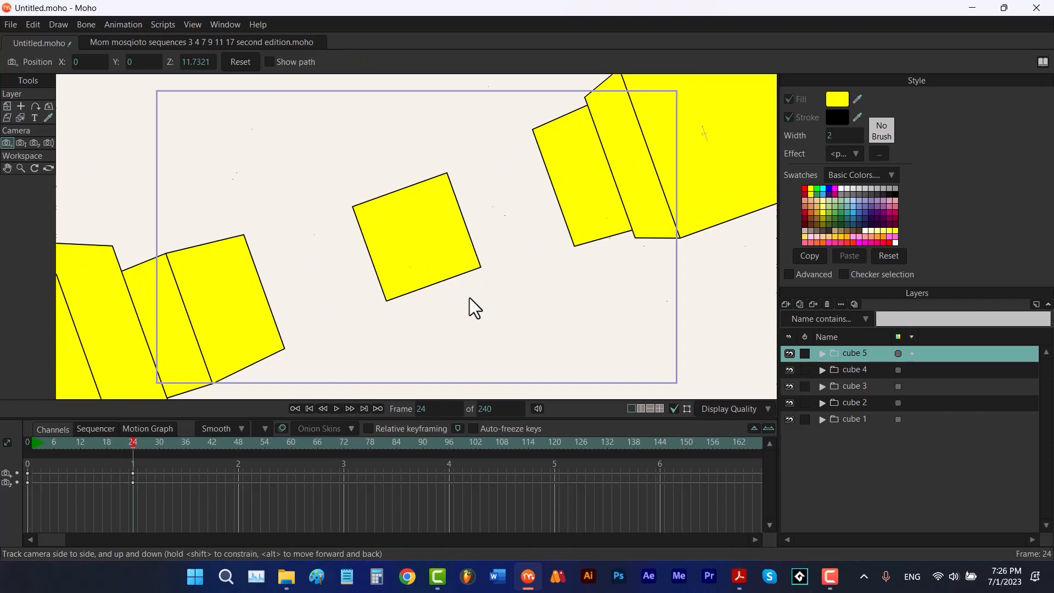
# Play back the camera animation and stop it
pyautogui.press('space')
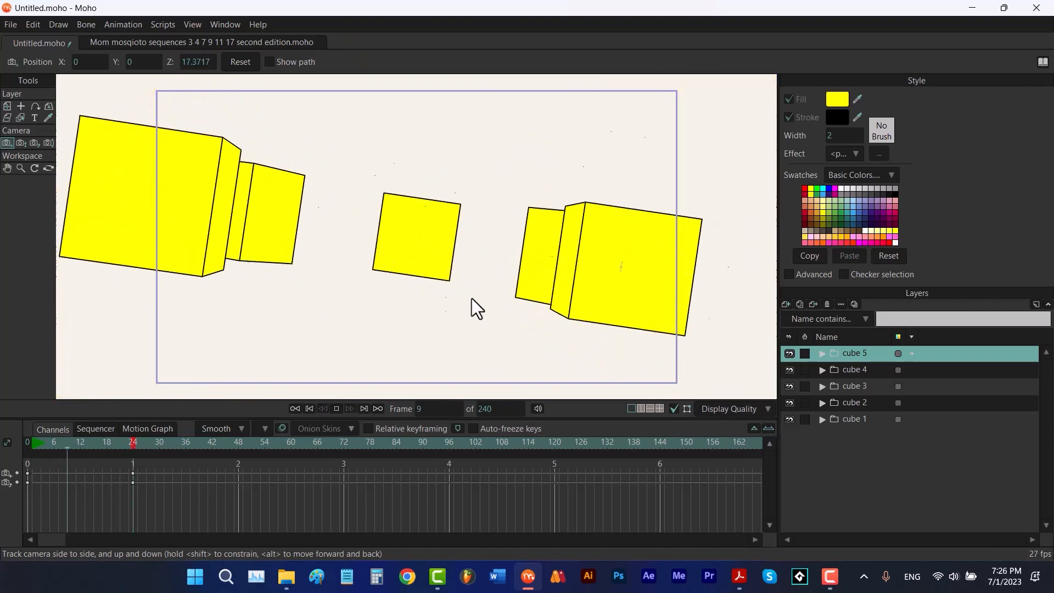
pyautogui.press('space')
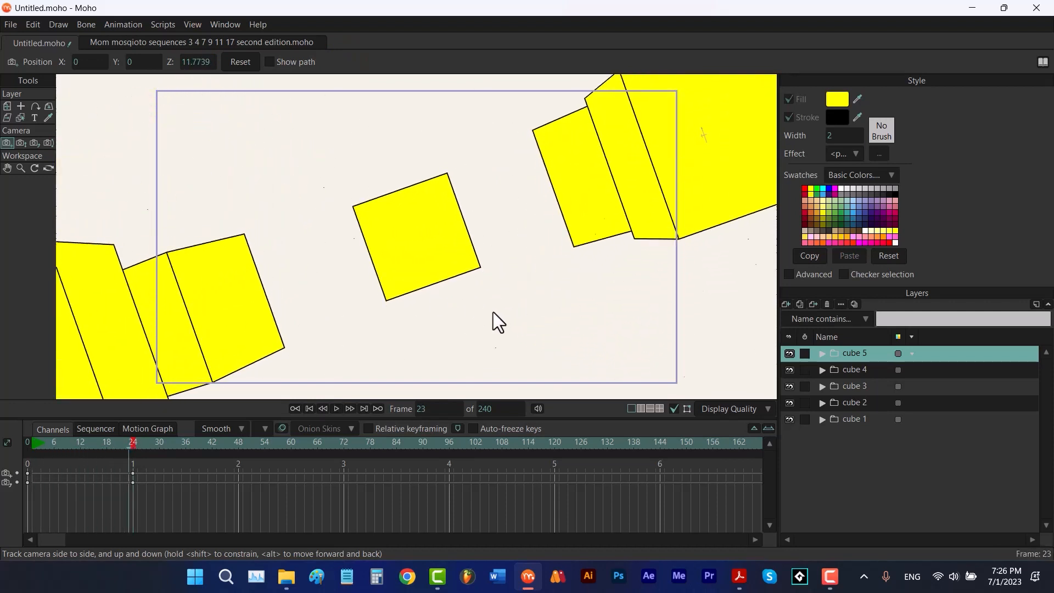
# Delete the camera keyframes and return to frame 0
pyautogui.press('Delete')
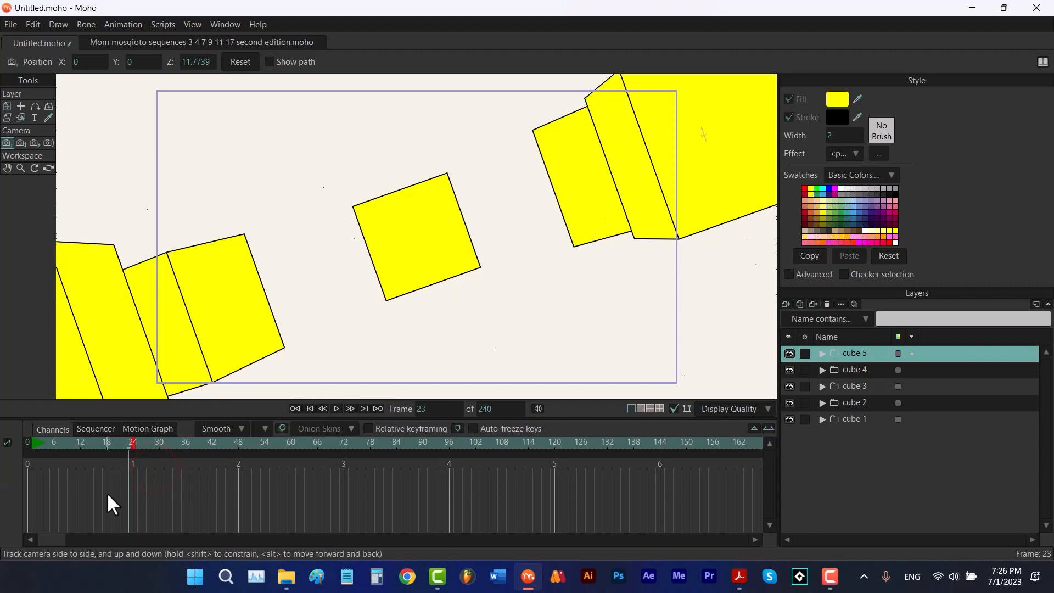
pyautogui.click(305, 409)
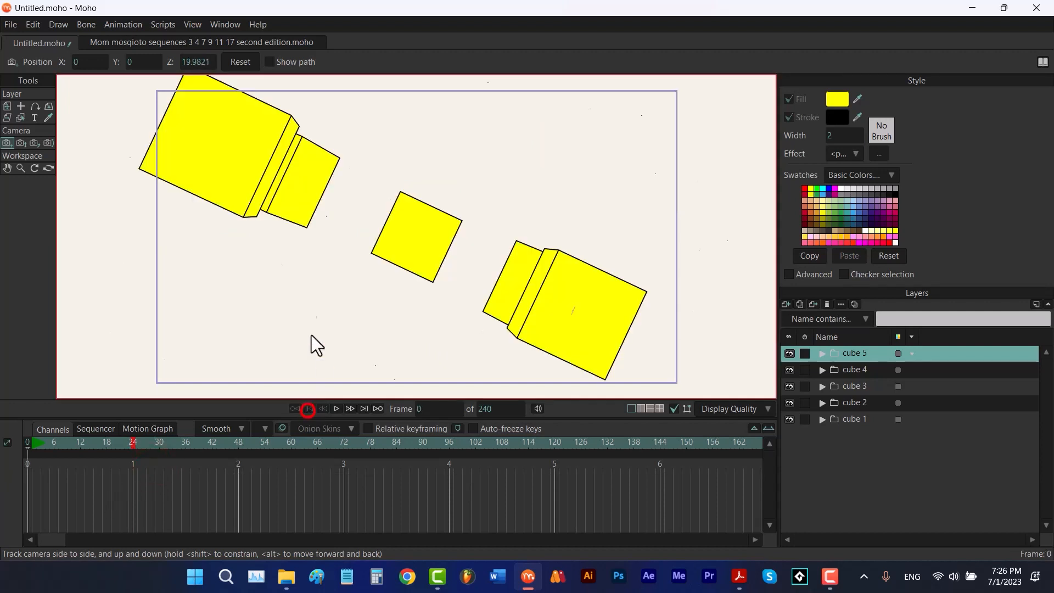
# Reset the camera's track position, roll and field of view to their defaults
pyautogui.click(246, 56)
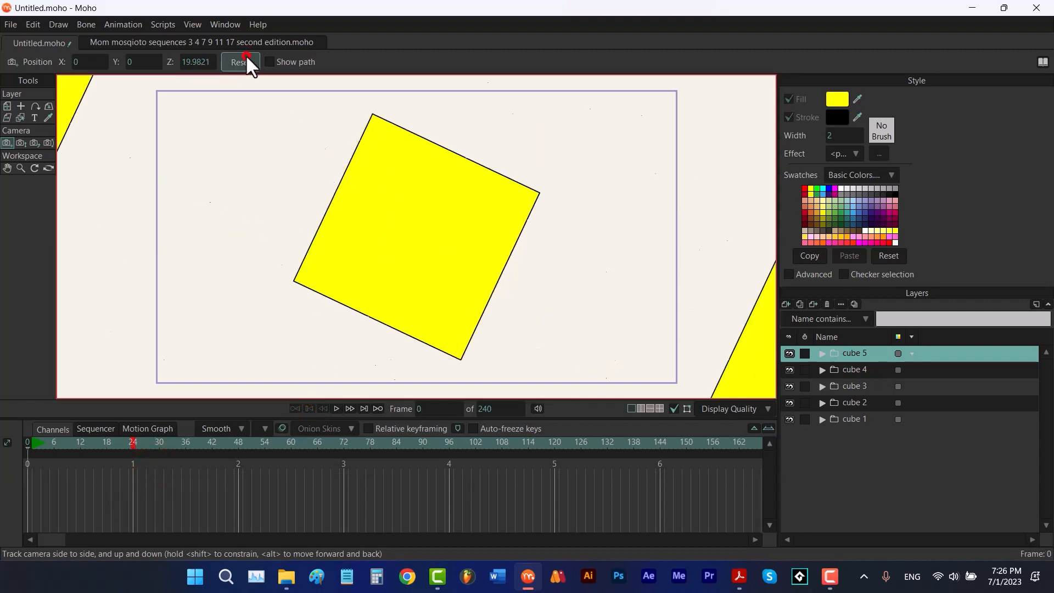
pyautogui.click(33, 143)
pyautogui.click(104, 63)
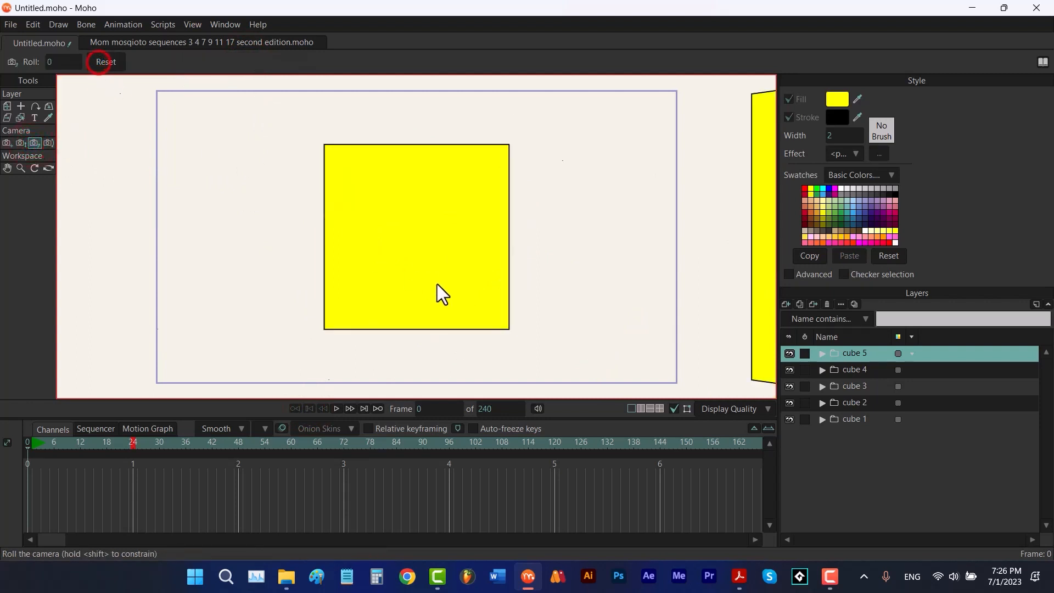
pyautogui.click(19, 142)
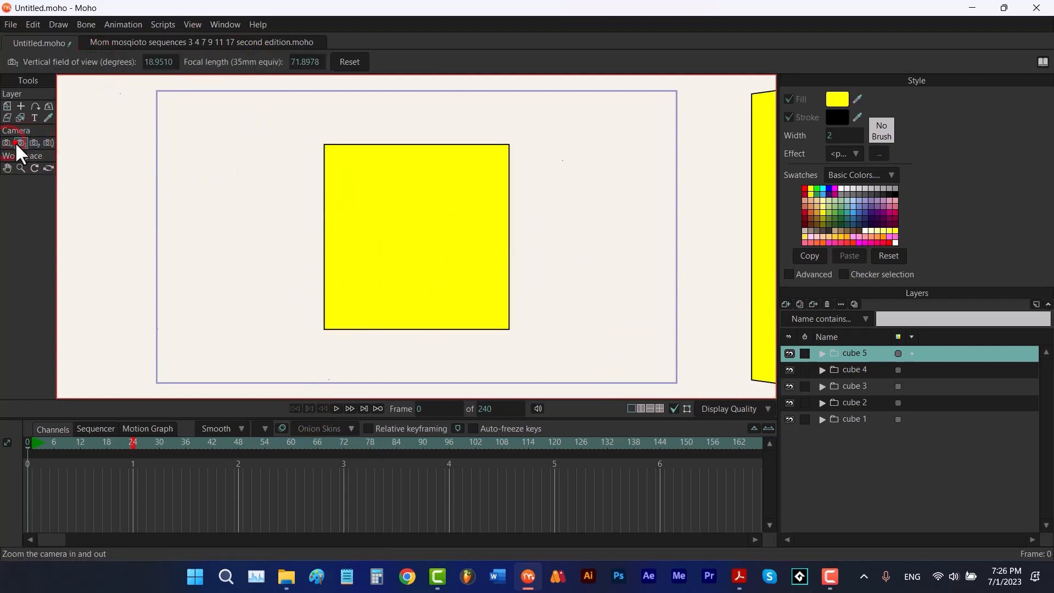
pyautogui.click(348, 62)
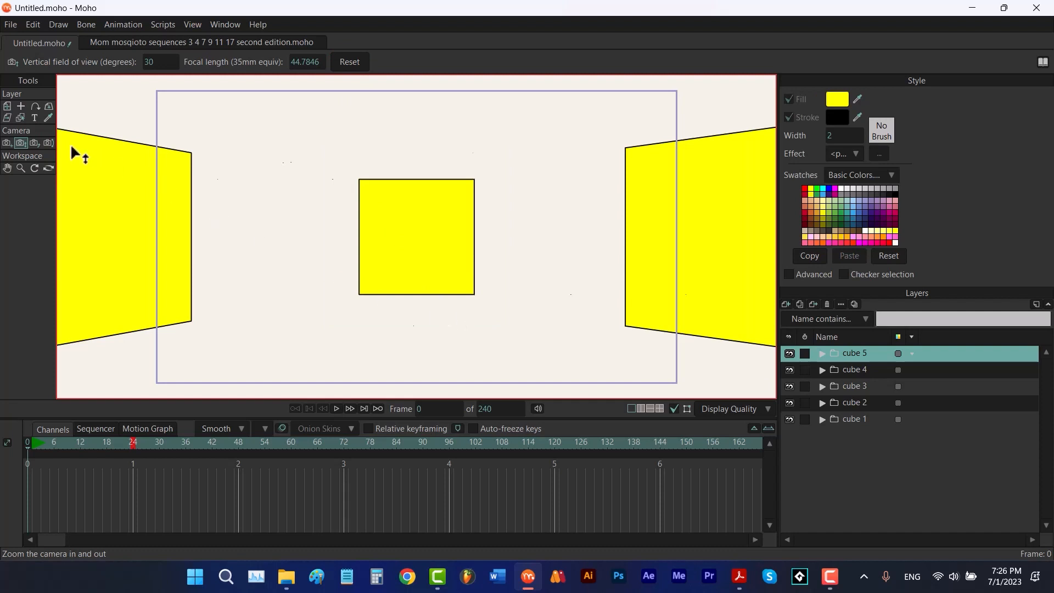
# Try tilting the camera with the Pan/Tilt tool, then reset its pan and tilt to 0
pyautogui.click(49, 143)
pyautogui.moveTo(482, 305); pyautogui.dragTo(463, 317)
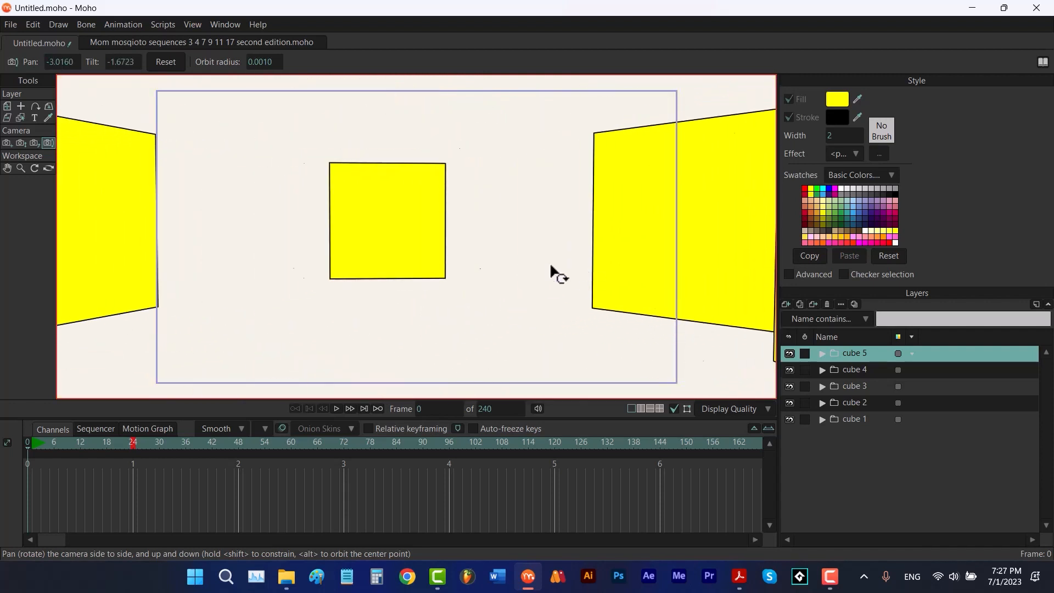
pyautogui.moveTo(546, 270); pyautogui.dragTo(567, 274)
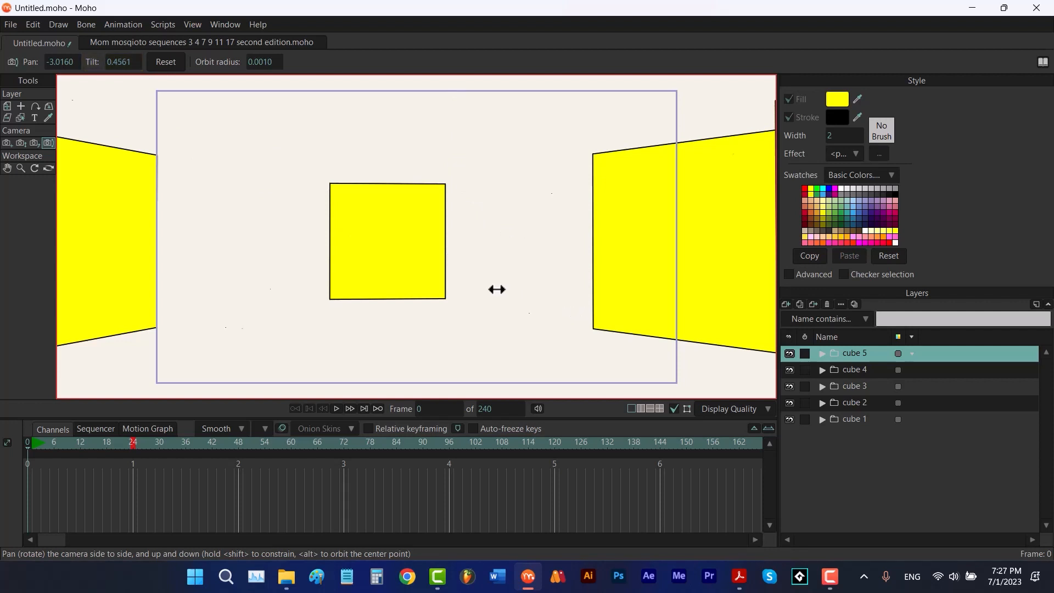
pyautogui.moveTo(496, 289); pyautogui.dragTo(491, 262)
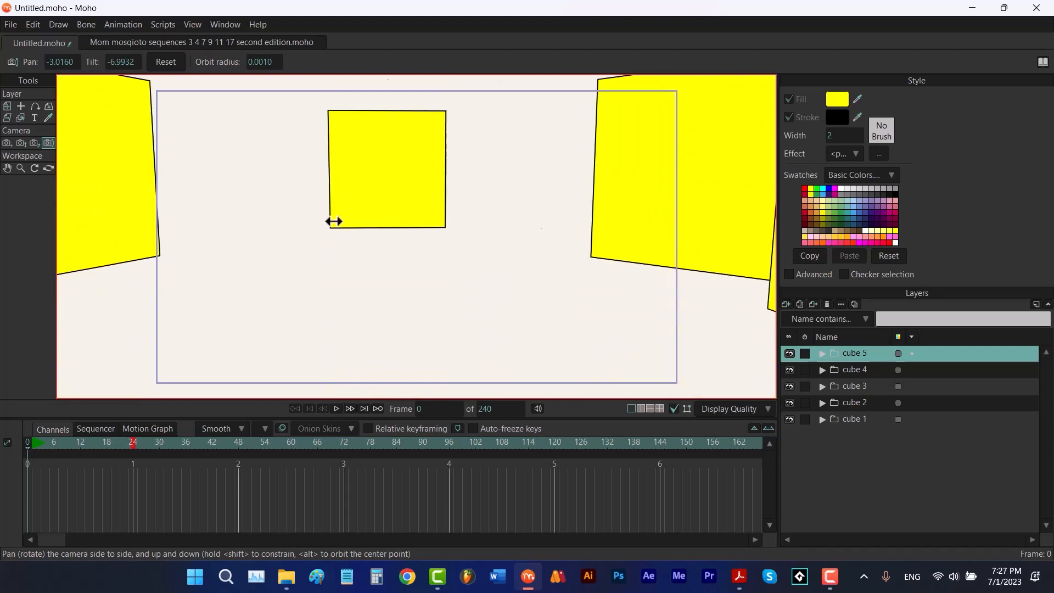
pyautogui.click(170, 62)
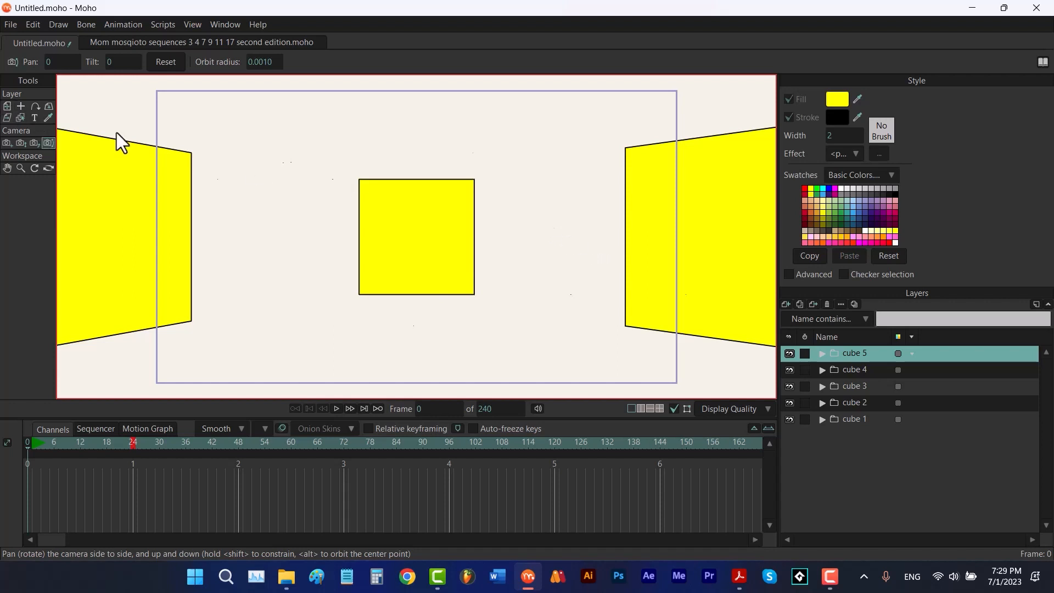
# Pan the workspace view with the Workspace Pan tool and zoom it in and out
pyautogui.moveTo(606, 229); pyautogui.dragTo(552, 233)
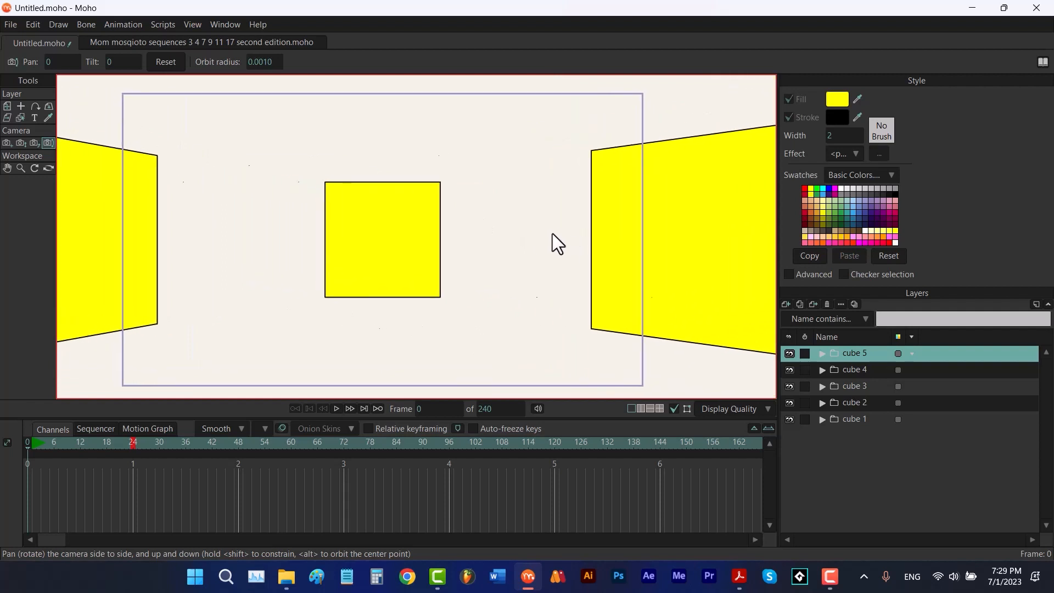
pyautogui.click(7, 168)
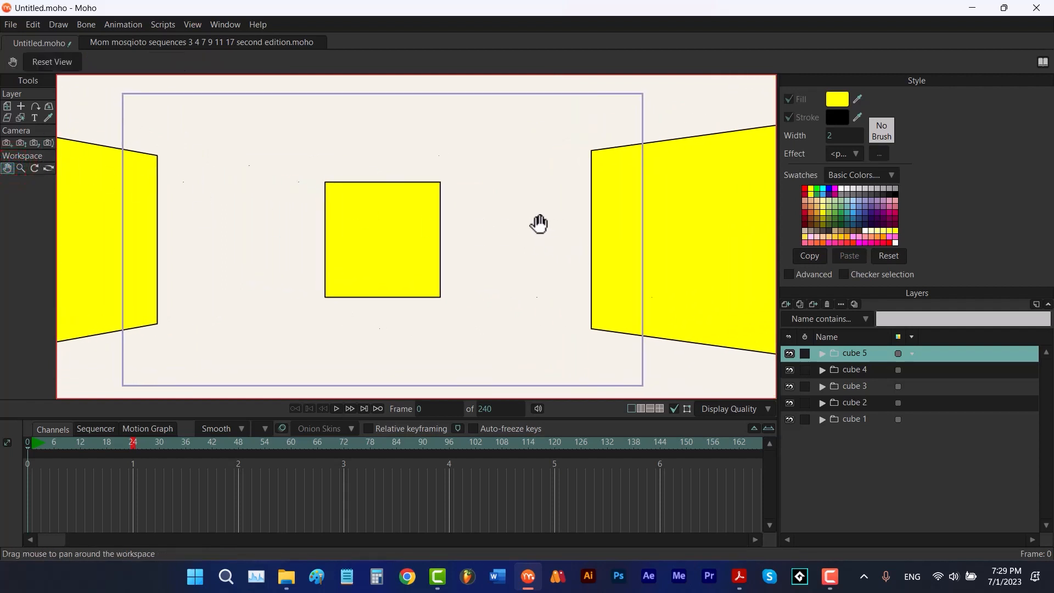
pyautogui.moveTo(528, 218)
pyautogui.mouseDown()
pyautogui.moveTo(584, 221)
pyautogui.moveTo(534, 231)
pyautogui.mouseUp()
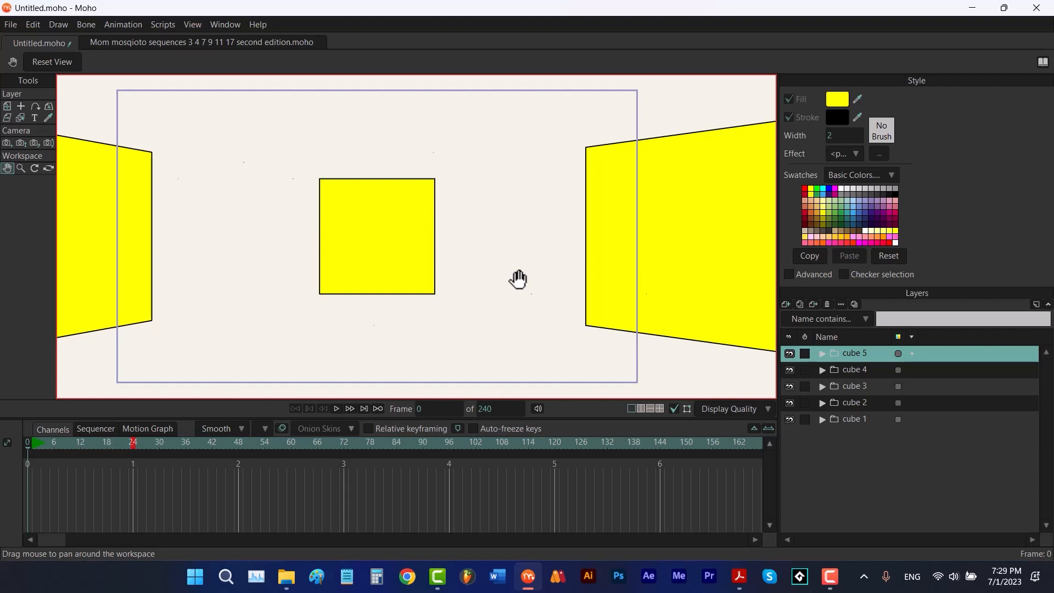
pyautogui.scroll(1, 520, 279)
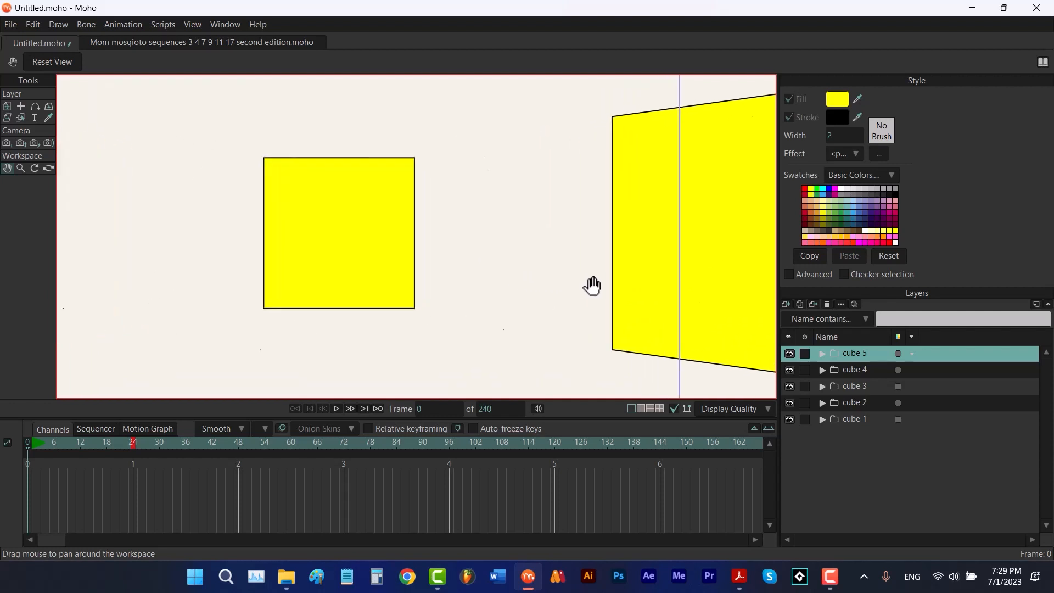
pyautogui.scroll(-4, 494, 282)
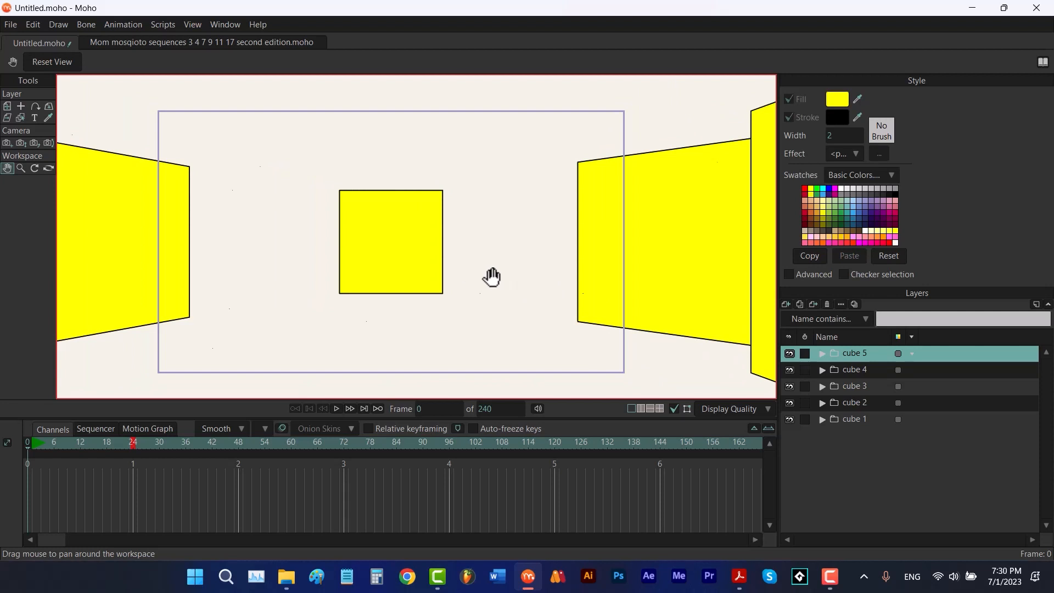
# Zoom and rotate the workspace view with the Workspace Zoom and Rotate tools, then reset the view
pyautogui.click(20, 168)
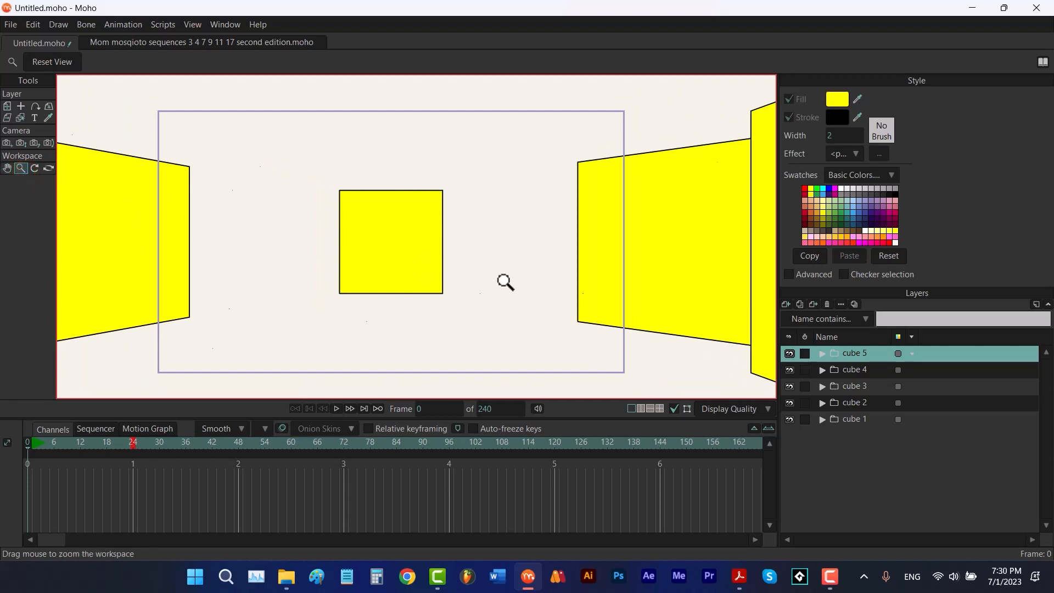
pyautogui.moveTo(475, 279)
pyautogui.mouseDown()
pyautogui.moveTo(628, 265)
pyautogui.moveTo(483, 268)
pyautogui.moveTo(492, 269)
pyautogui.mouseUp()
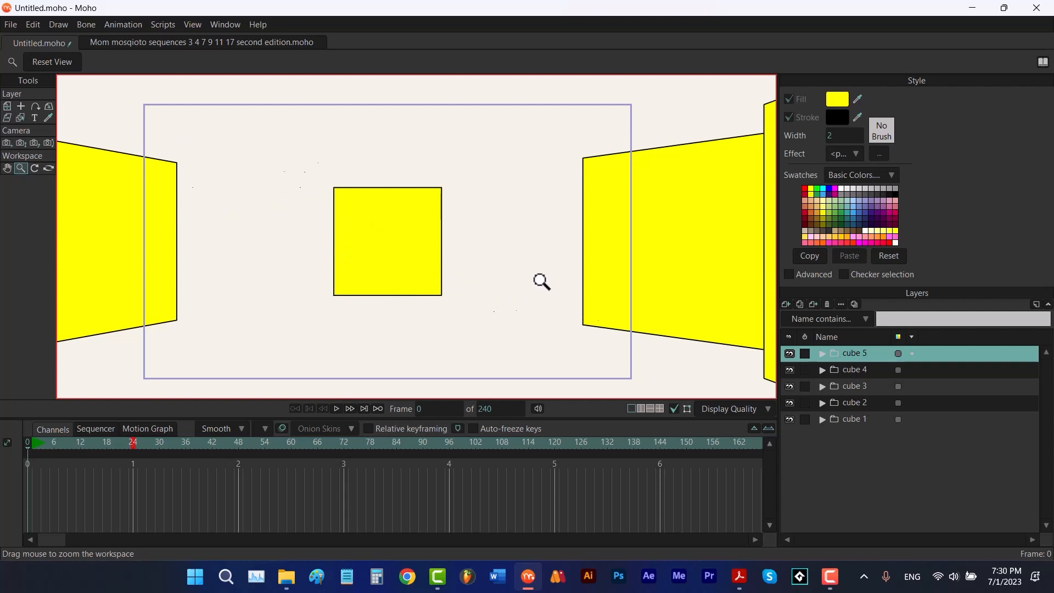
pyautogui.moveTo(541, 280); pyautogui.dragTo(501, 262)
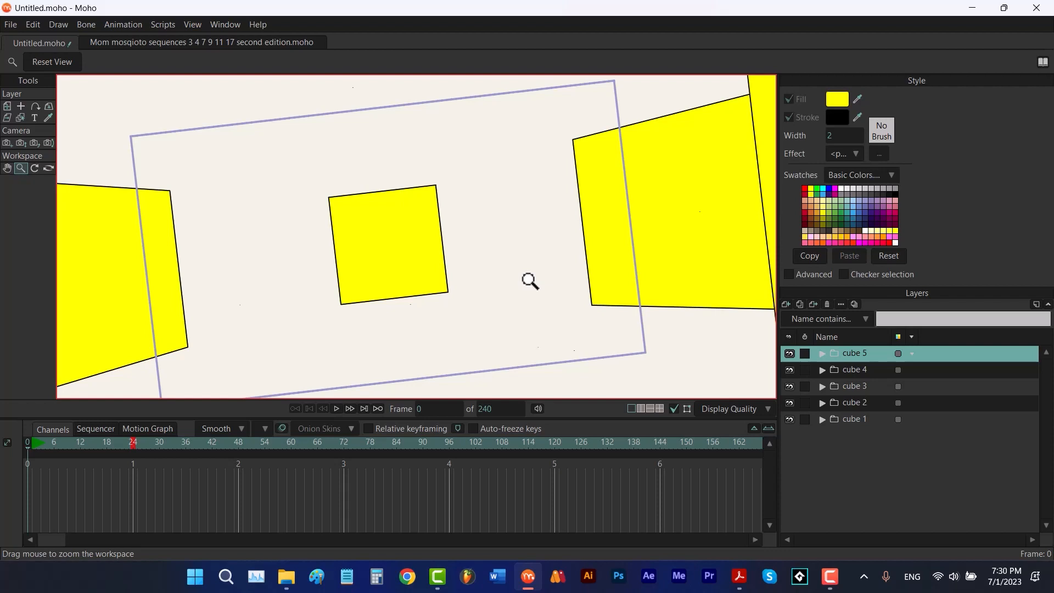
pyautogui.click(34, 167)
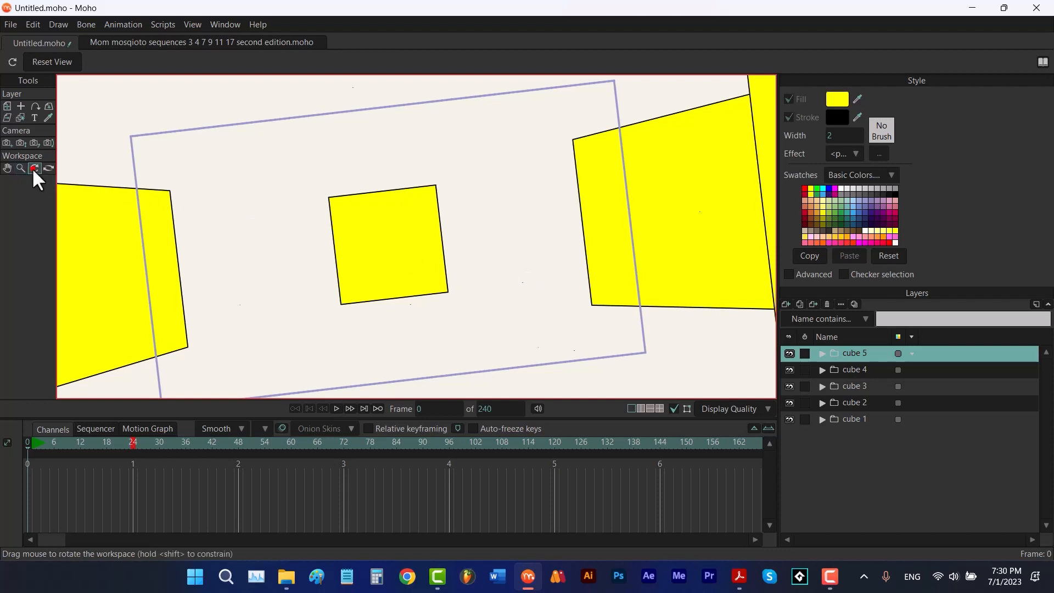
pyautogui.moveTo(495, 210); pyautogui.dragTo(522, 237)
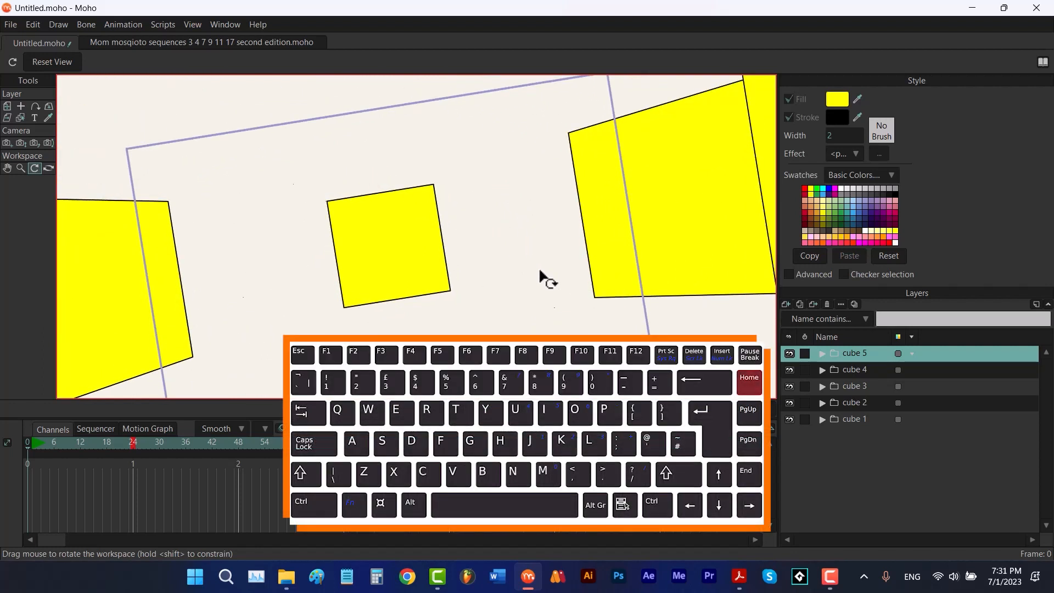
pyautogui.press('Home')
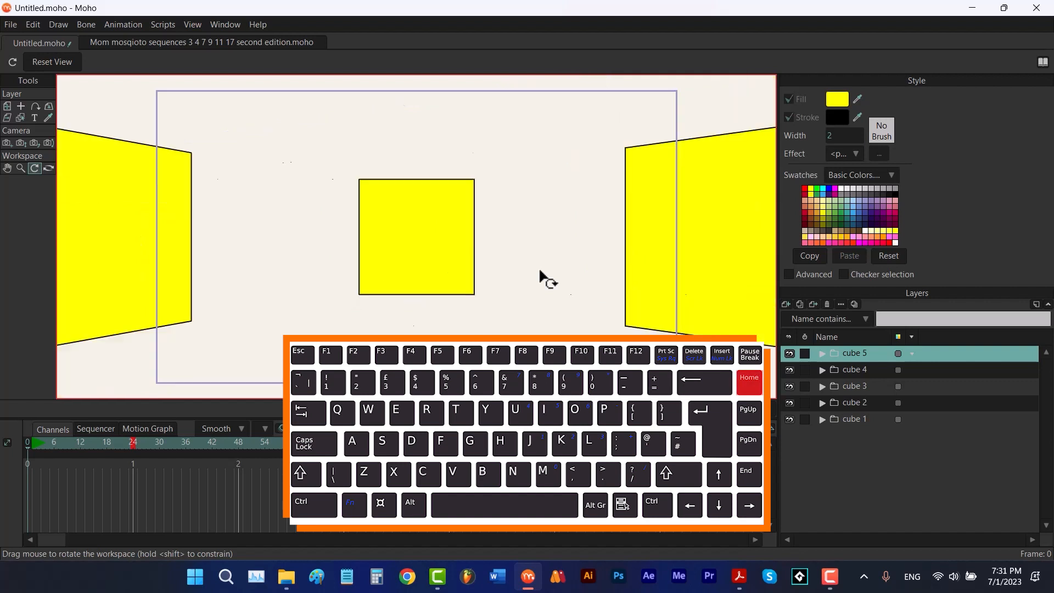
pyautogui.click(66, 70)
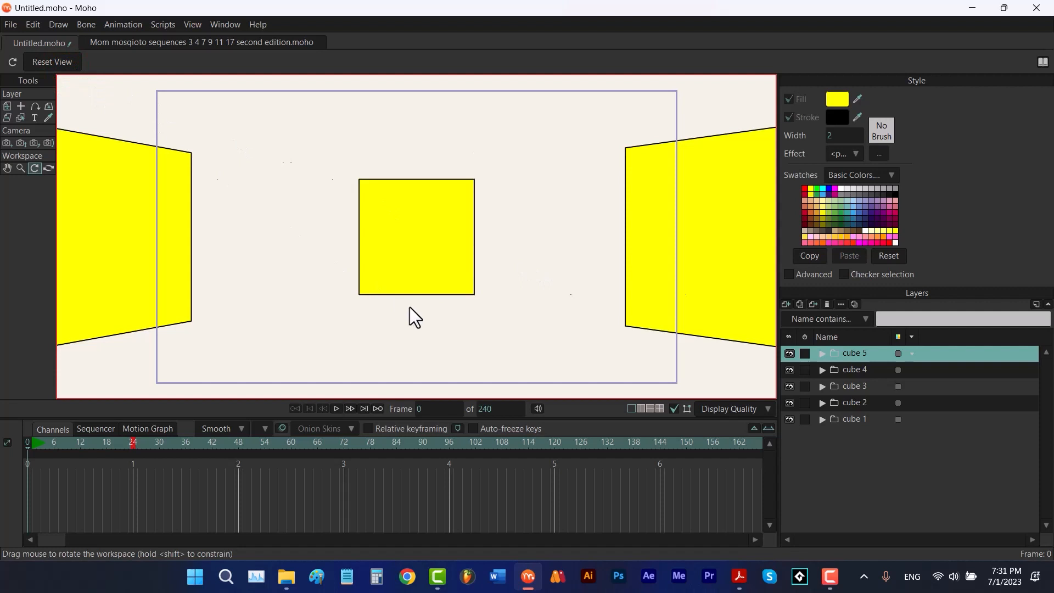
pyautogui.click(192, 24)
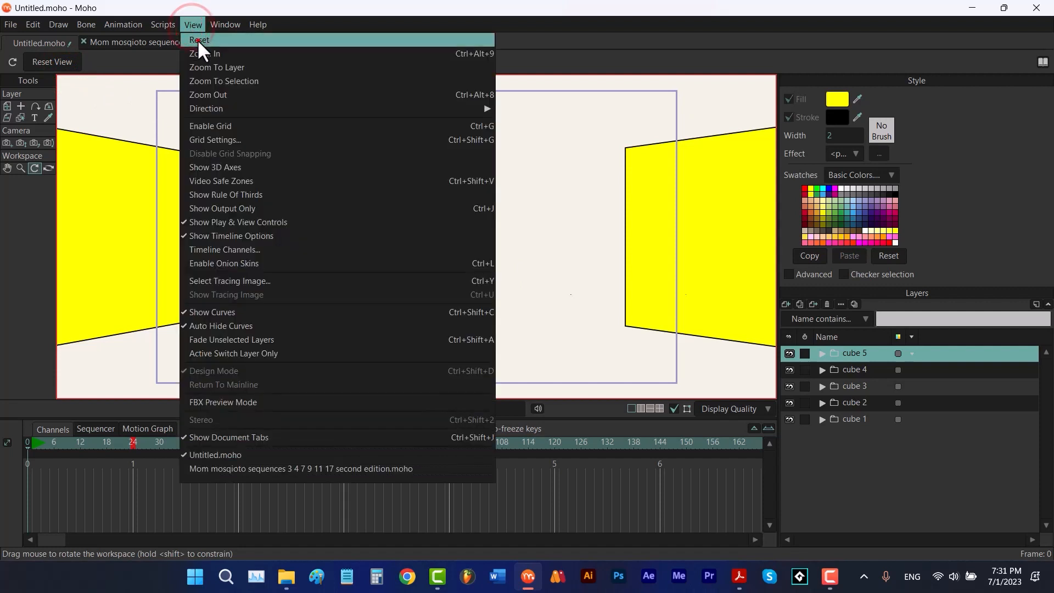
pyautogui.click(198, 41)
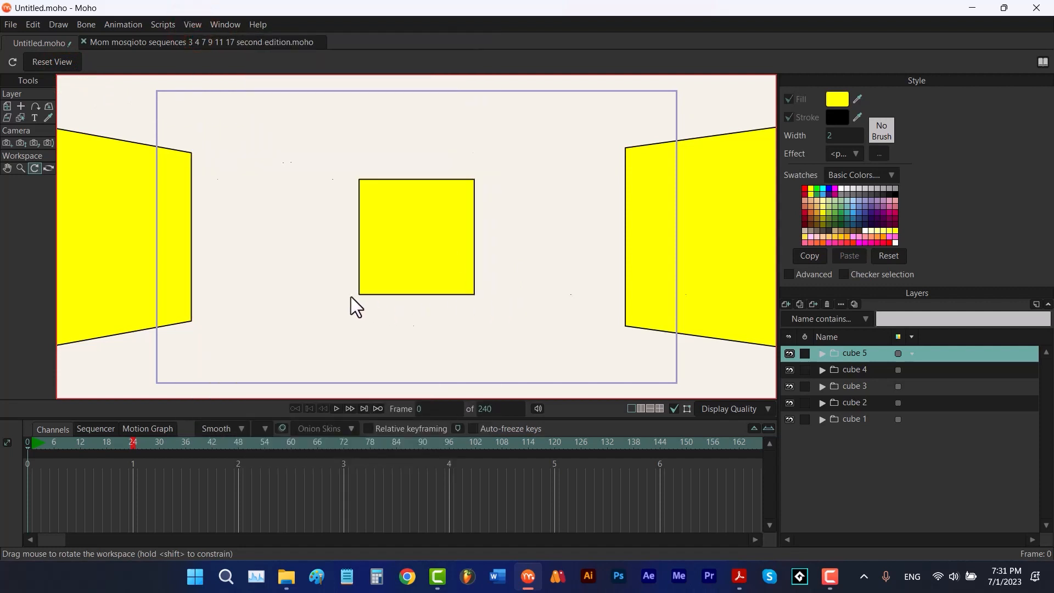
# Rotate the workspace again and switch the viewport to a split layout and back to single view
pyautogui.moveTo(350, 296); pyautogui.dragTo(479, 311)
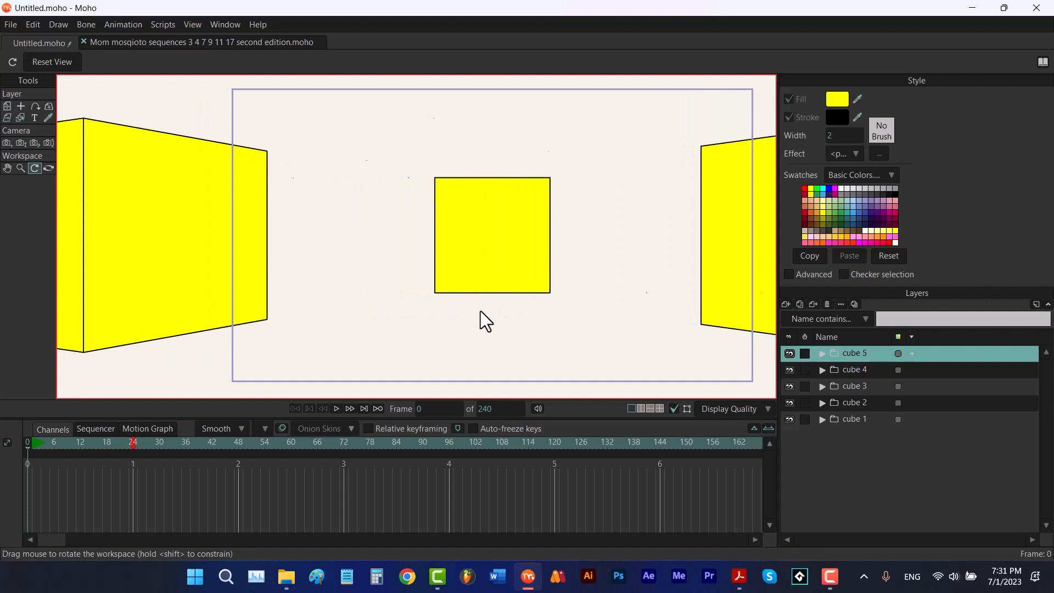
pyautogui.click(641, 408)
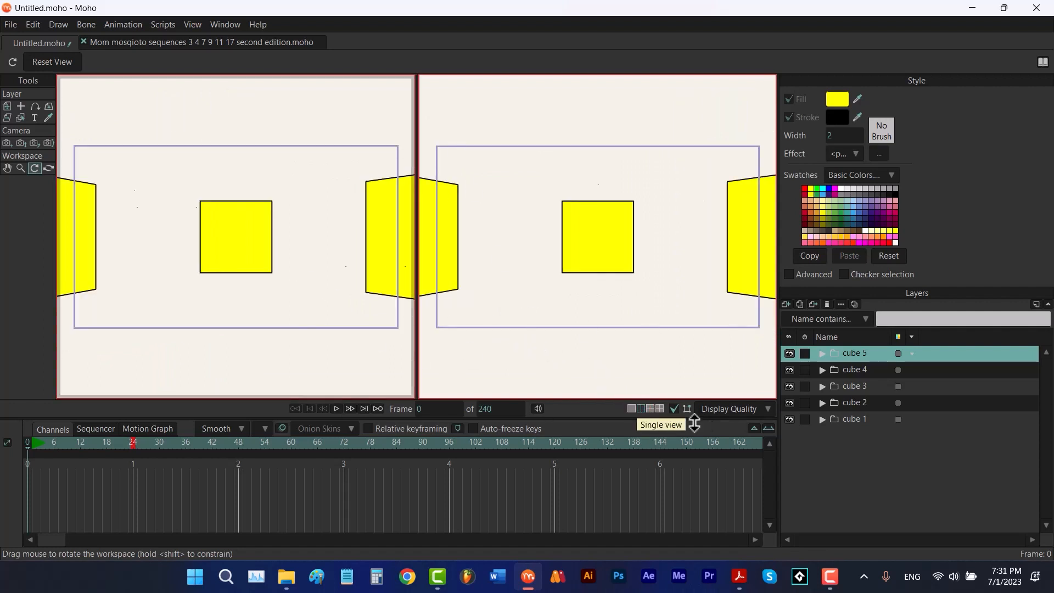
pyautogui.click(631, 409)
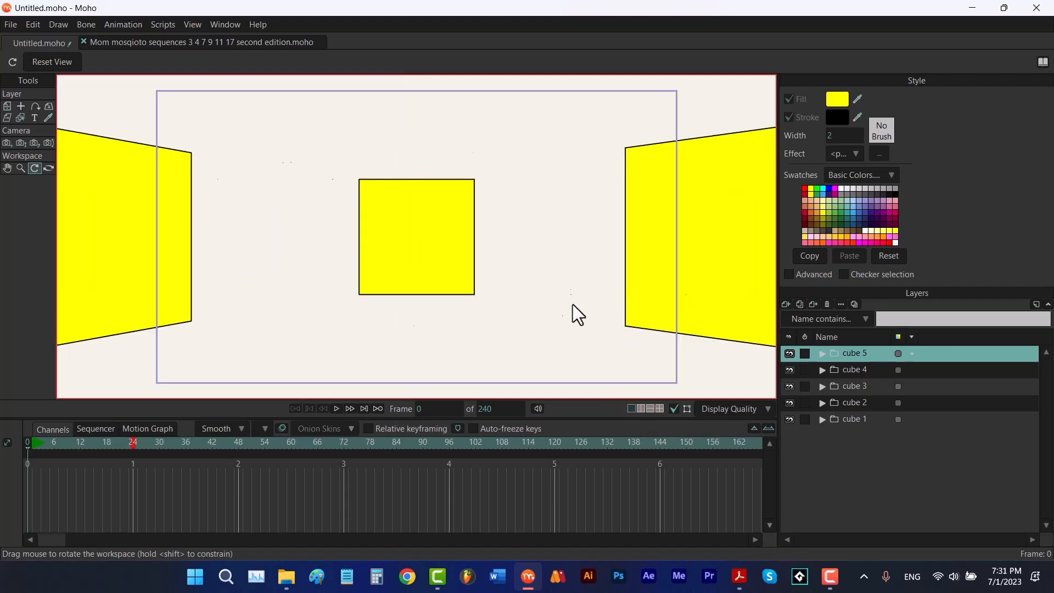
# Orbit the workspace around the cube scene, then reset the workspace view
pyautogui.click(49, 168)
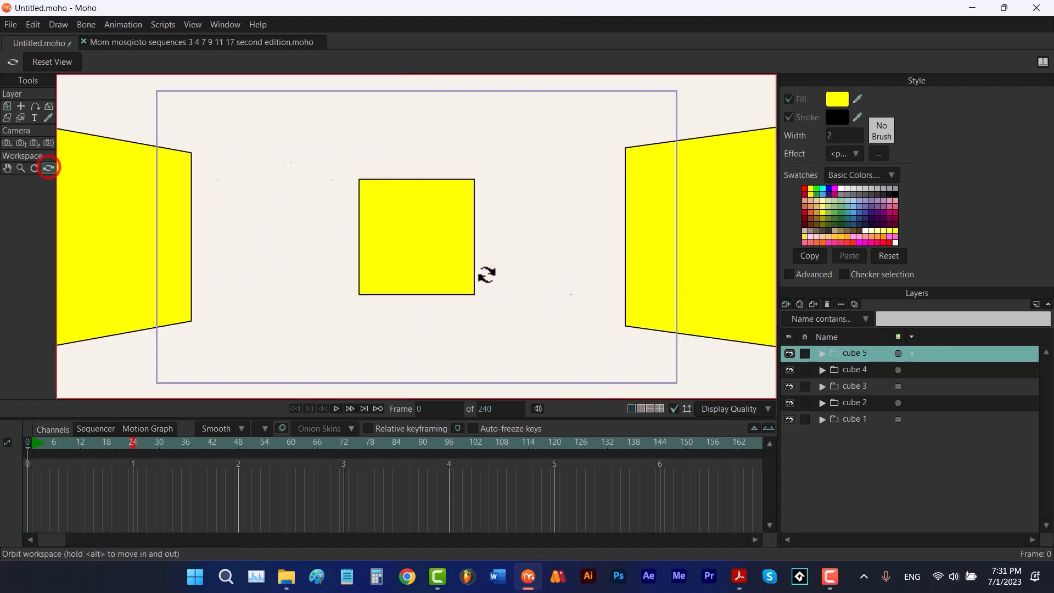
pyautogui.moveTo(434, 232); pyautogui.dragTo(546, 253)
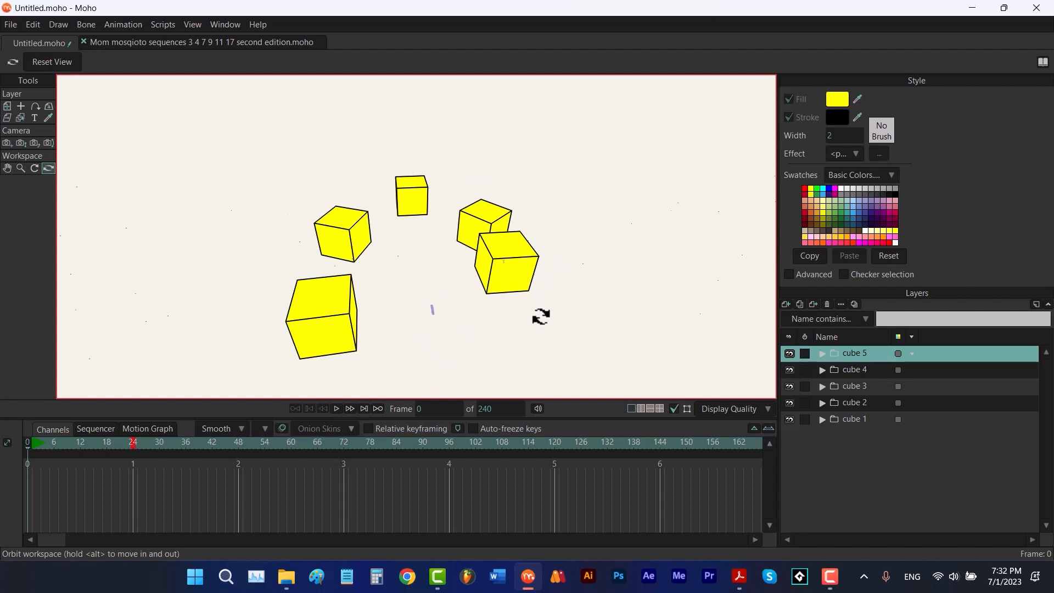
pyautogui.hotkey('ctrl', 'r')
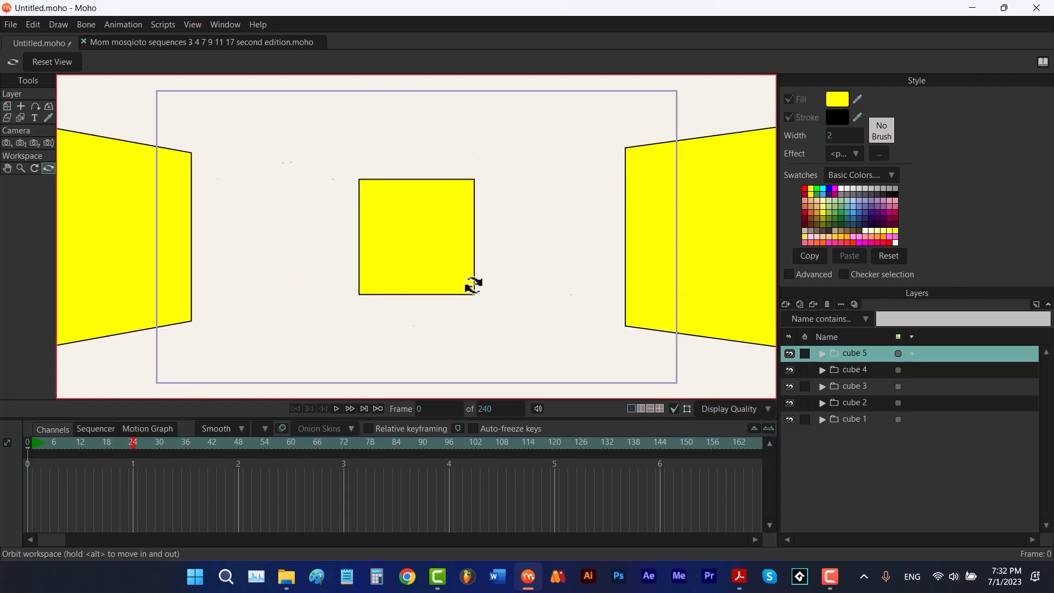
# With the Track Camera tool, move the camera back to Z about 13.98 and up to Y 5.50
pyautogui.click(7, 142)
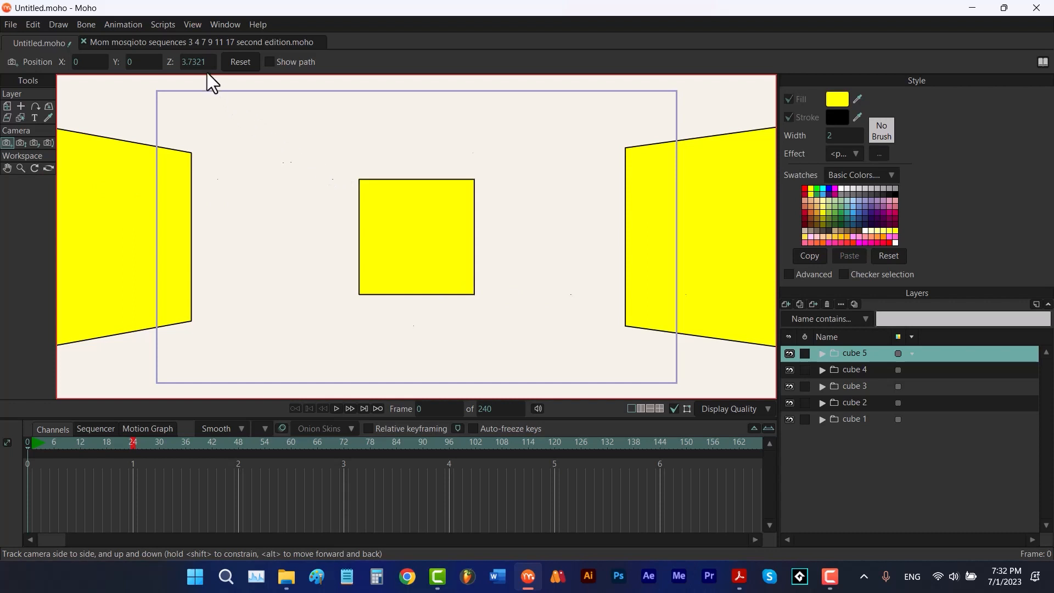
pyautogui.moveTo(196, 62)
pyautogui.mouseDown()
pyautogui.moveTo(401, 57)
pyautogui.moveTo(388, 64)
pyautogui.mouseUp()
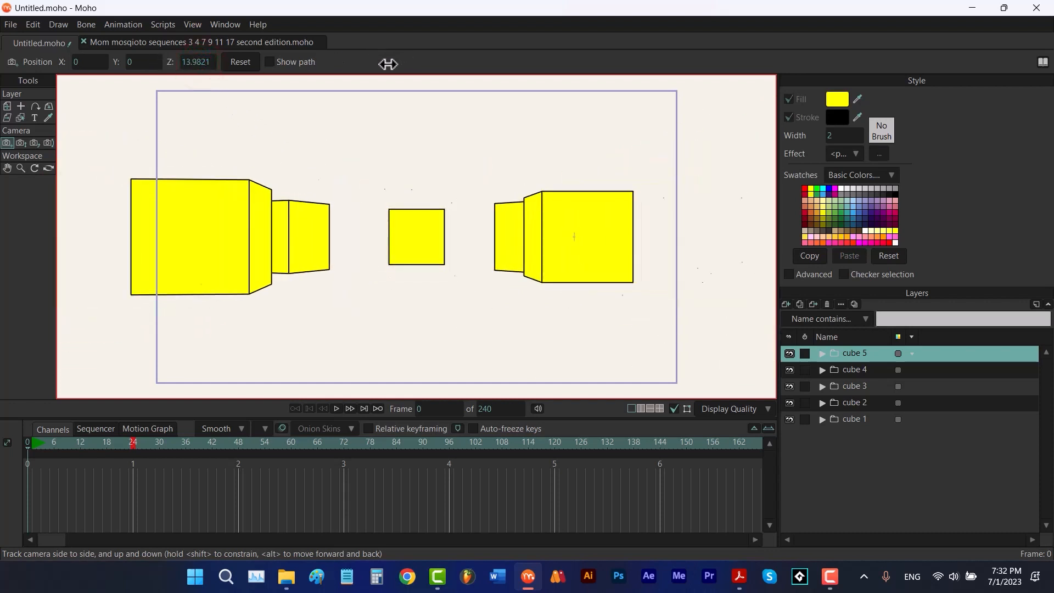
pyautogui.moveTo(136, 62); pyautogui.dragTo(254, 74)
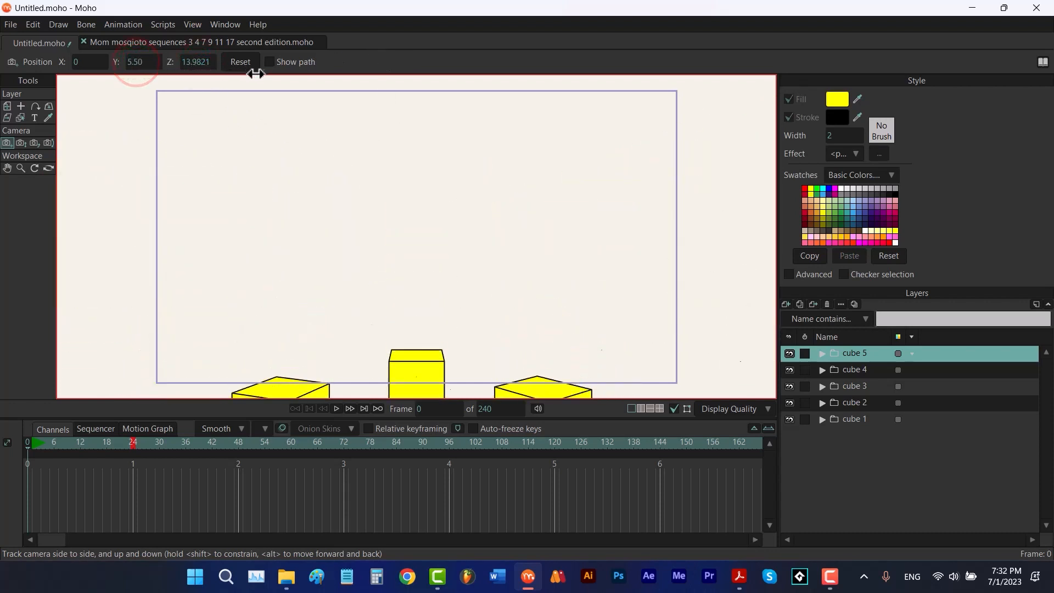
# Orbit the camera to look down onto the cubes and set the camera's X position to -1.50
pyautogui.click(49, 142)
pyautogui.moveTo(354, 281); pyautogui.dragTo(348, 207)
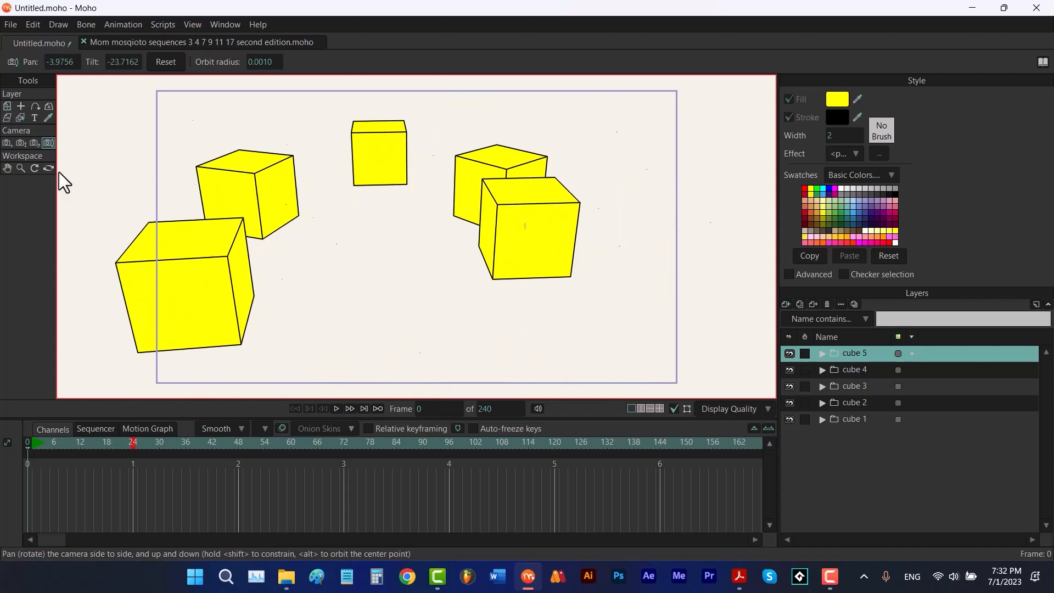
pyautogui.click(8, 144)
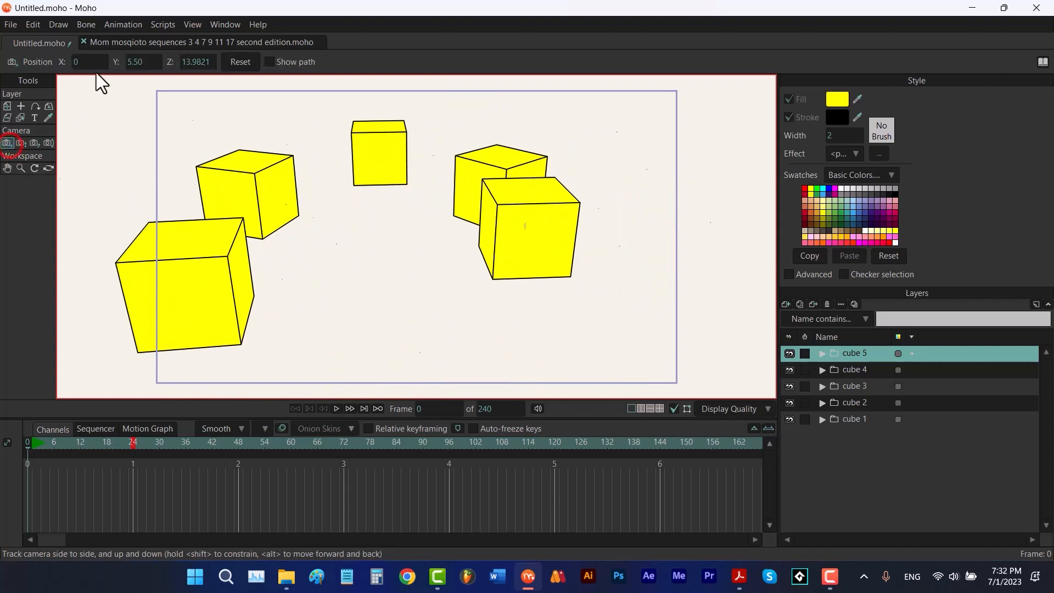
pyautogui.moveTo(88, 64); pyautogui.dragTo(40, 103)
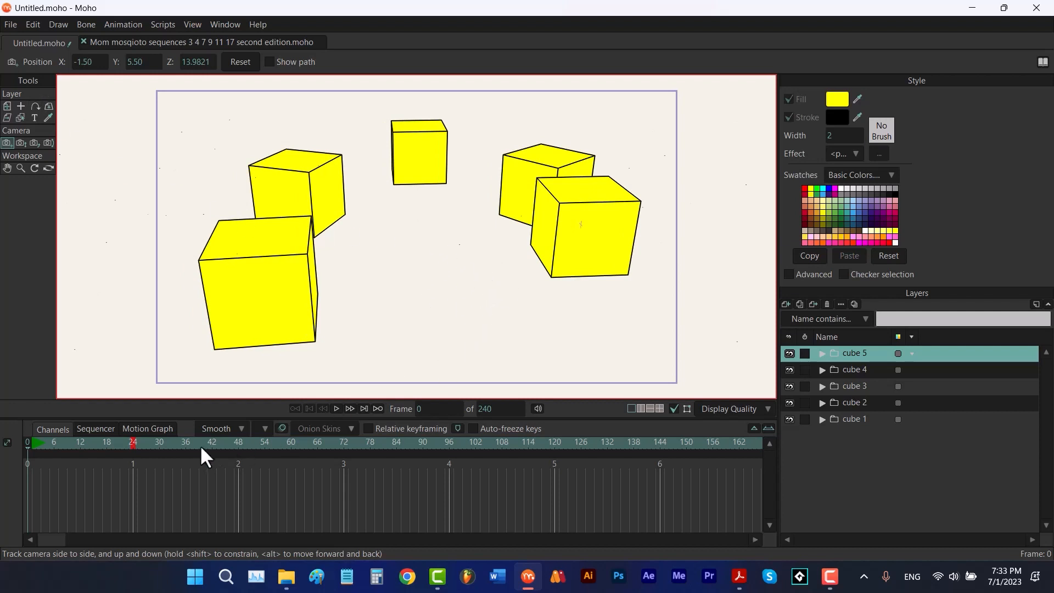
# At frame 24, set the camera X to 0.75, show its path, and track it upward to Y about 4.69
pyautogui.click(128, 442)
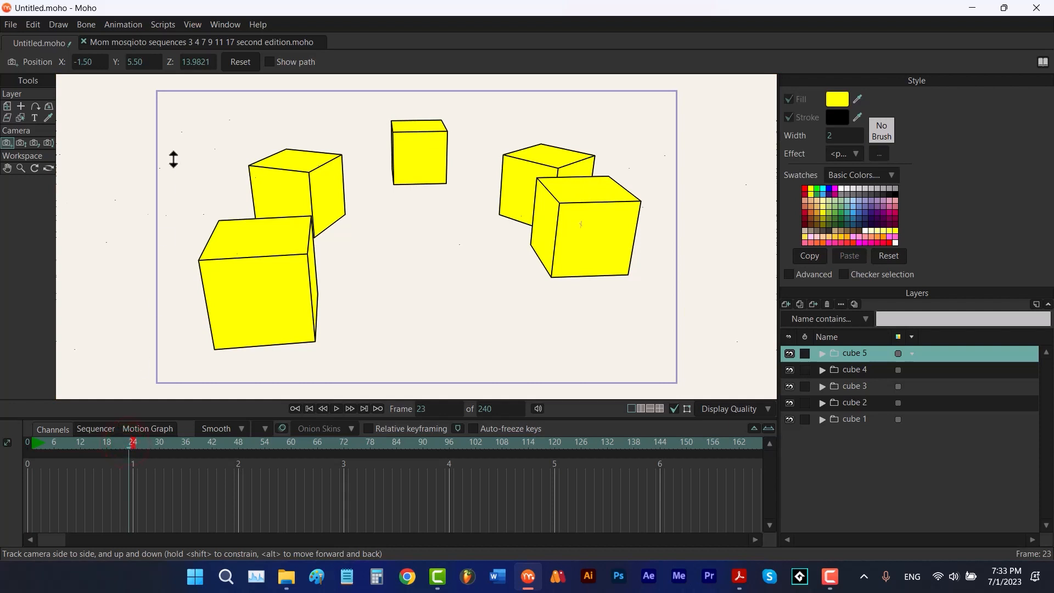
pyautogui.click(131, 446)
pyautogui.moveTo(82, 62); pyautogui.dragTo(306, 152)
pyautogui.click(272, 63)
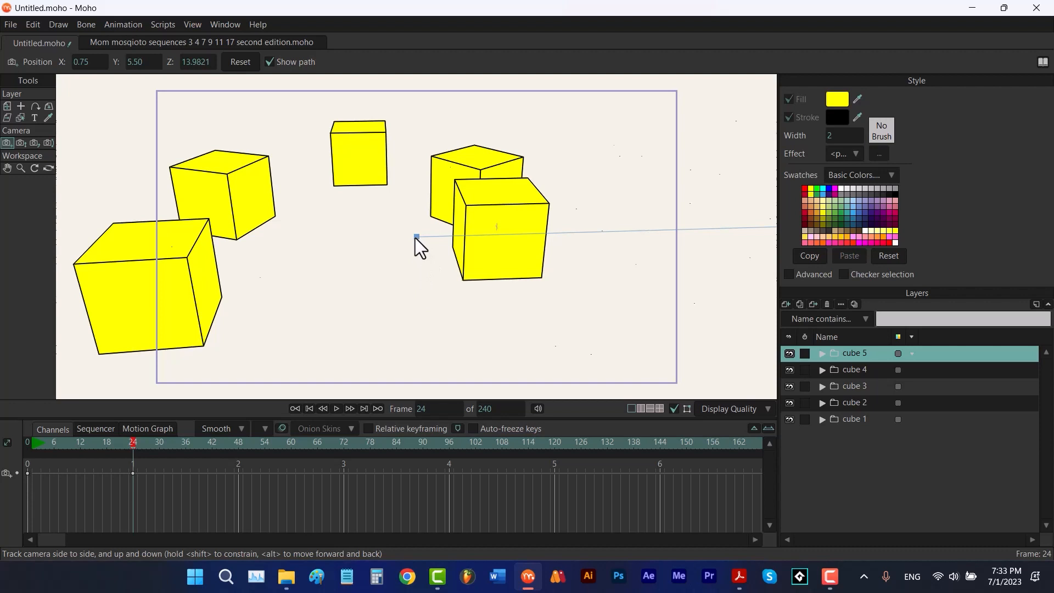
pyautogui.moveTo(414, 238); pyautogui.dragTo(415, 110)
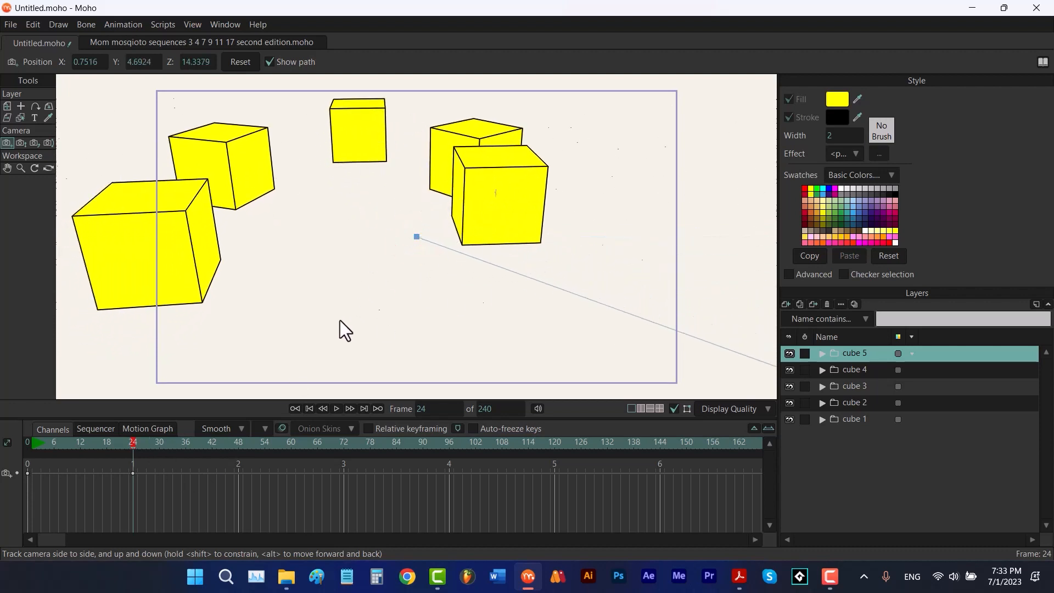
# Return to frame 0 and hide the camera path
pyautogui.moveTo(134, 441); pyautogui.dragTo(5, 438)
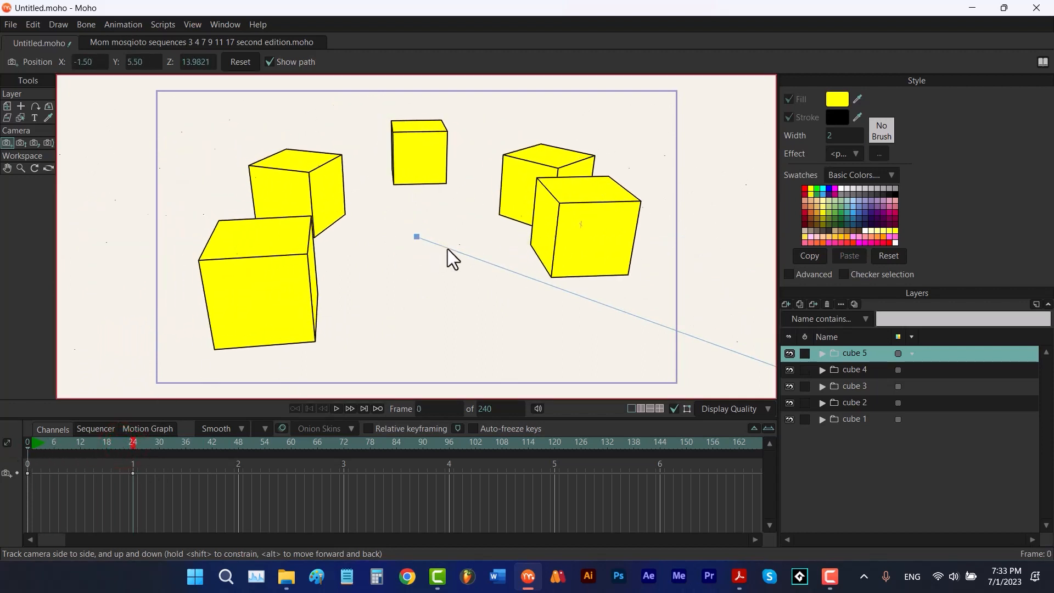
pyautogui.click(272, 60)
# Set the Orbit Camera radius to 13.9821 from the camera's Z value, then orbit the camera to pan about -29.75
pyautogui.click(49, 143)
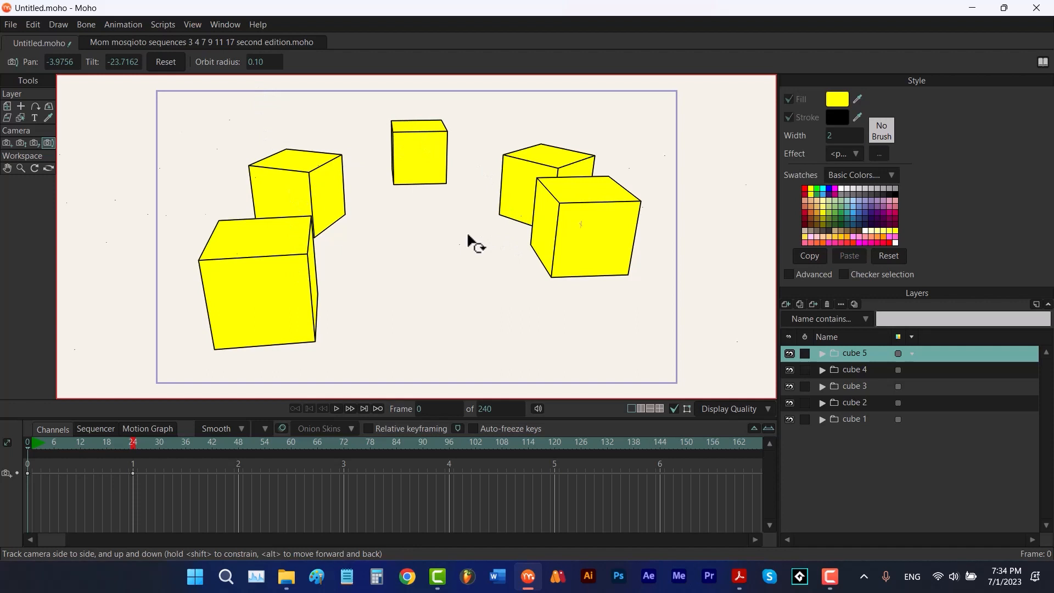
pyautogui.click(5, 142)
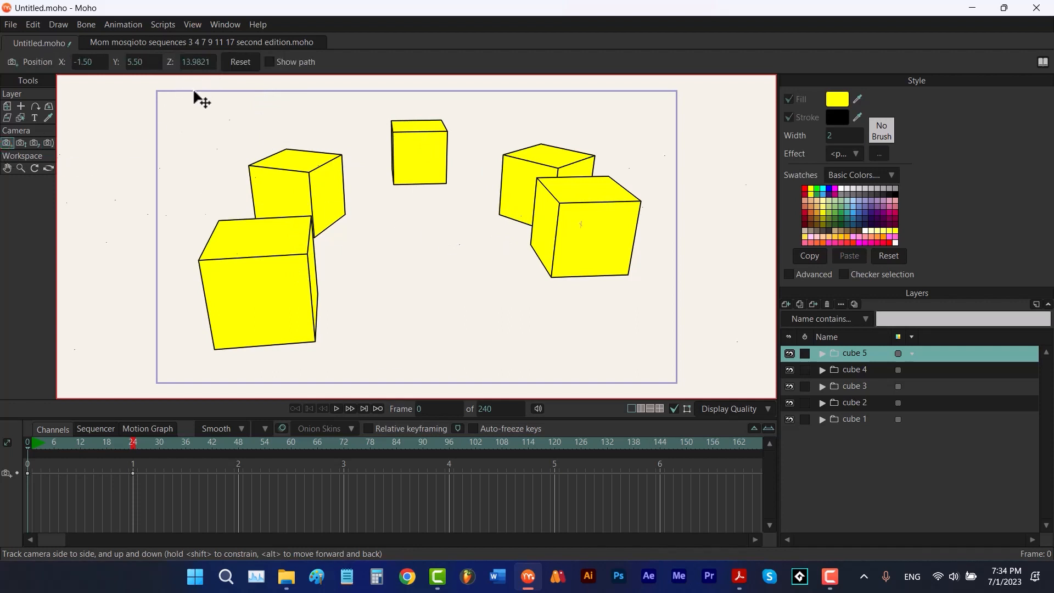
pyautogui.click(195, 62)
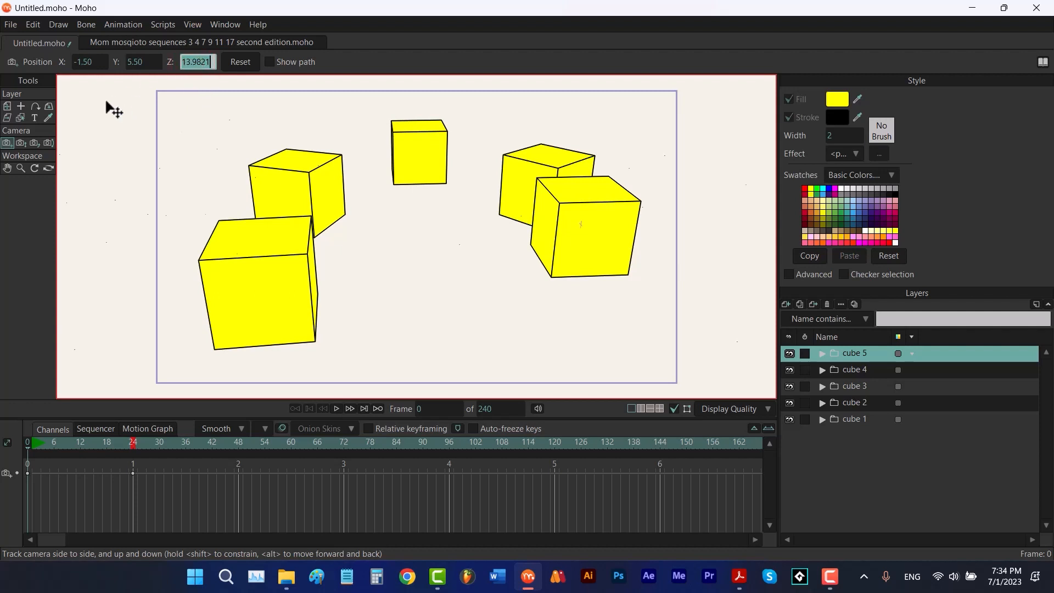
pyautogui.click(49, 141)
pyautogui.click(256, 62)
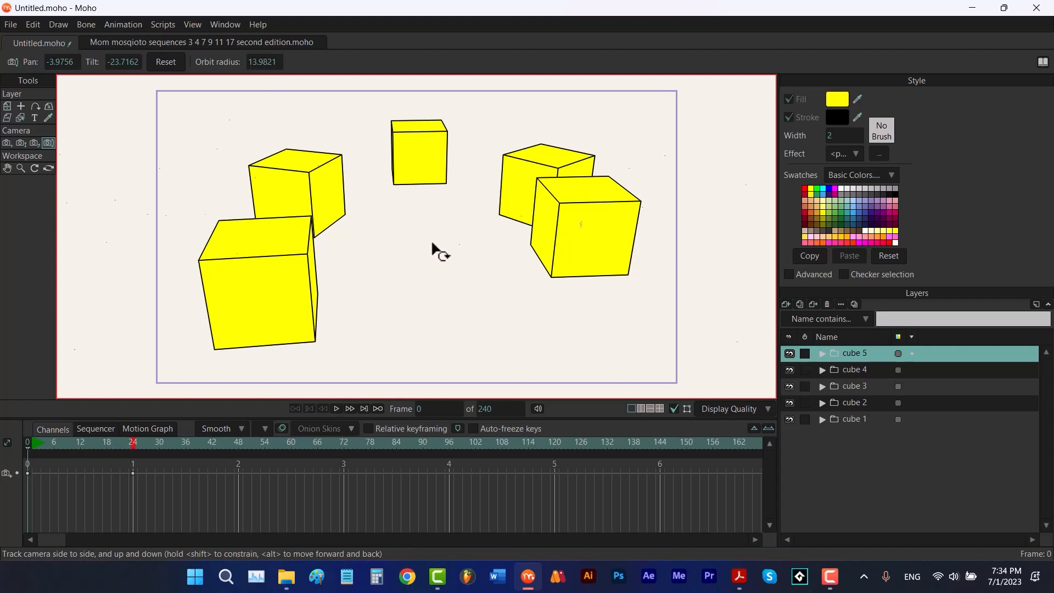
pyautogui.moveTo(432, 244); pyautogui.dragTo(538, 262)
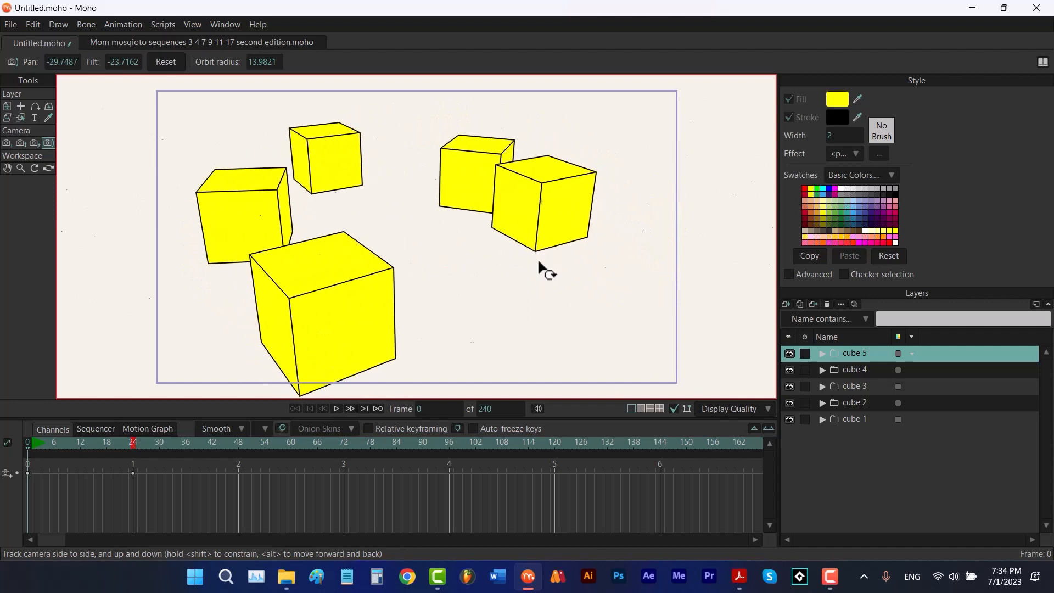